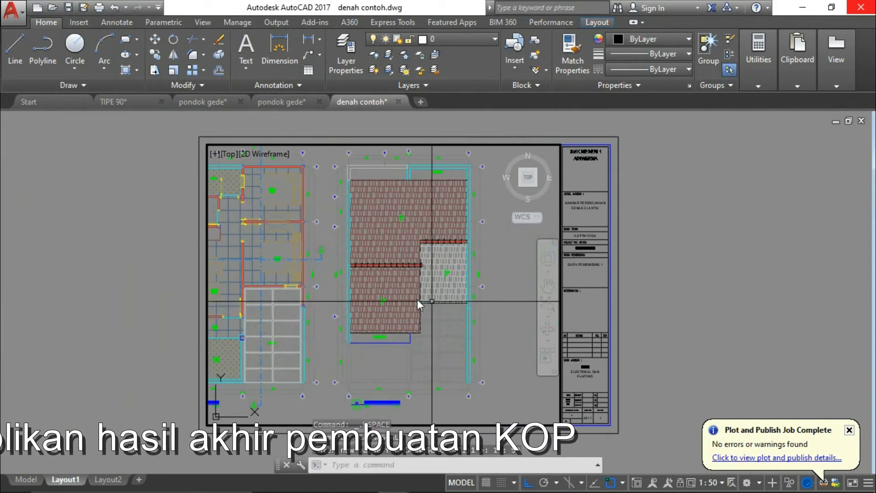
# Pan the floor plan inside the Layout1 viewport
pyautogui.moveTo(290, 292); pyautogui.dragTo(346, 301, button='middle')
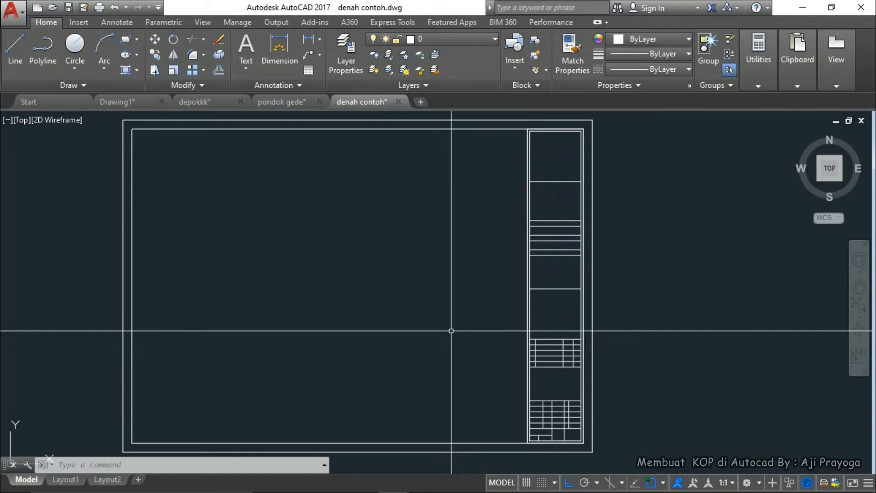
# Zoom in on the title-block column and cancel the active command
pyautogui.scroll(-2, 451, 331)
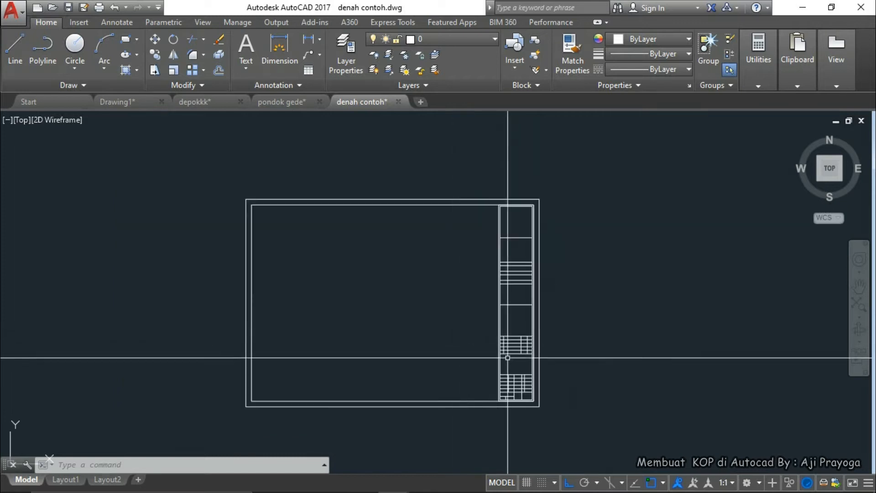
pyautogui.scroll(5, 505, 325)
pyautogui.scroll(-2, 514, 336)
pyautogui.scroll(-3, 515, 336)
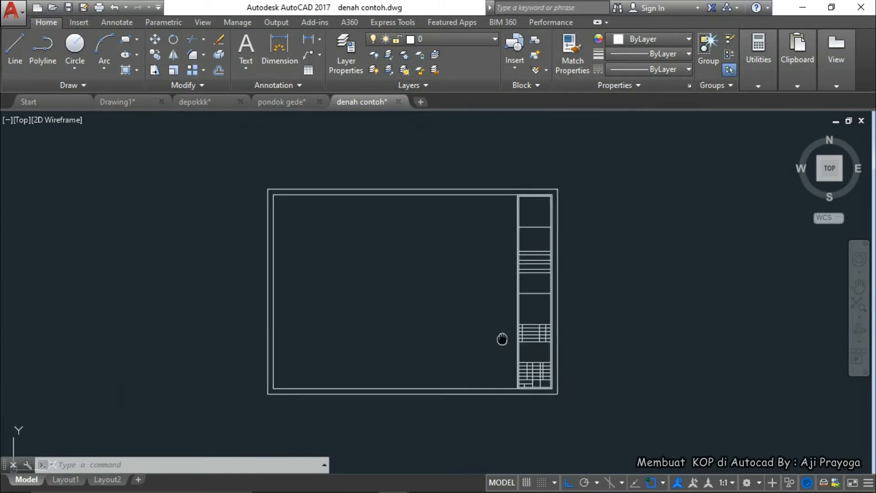
pyautogui.press('Escape')
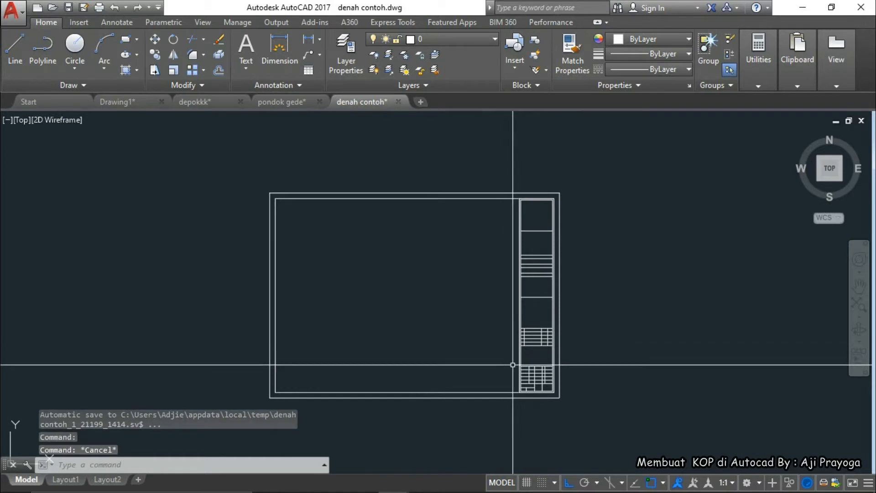
# Bring the KOP-Model reference PDF to the front in Nitro Pro
pyautogui.scroll(4, 493, 383)
pyautogui.scroll(-3, 486, 383)
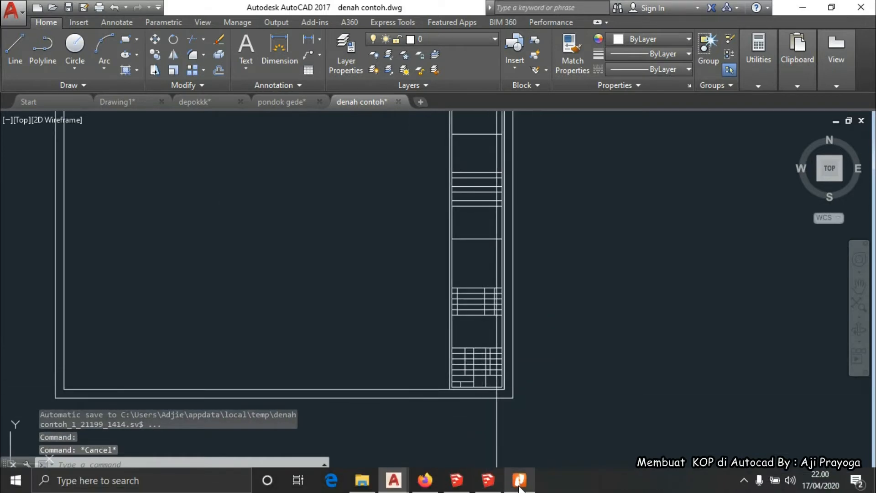
pyautogui.click(520, 488)
# Scroll and zoom through KOP-Model.pdf to examine the reference title block cells
pyautogui.scroll(15, 639, 374)
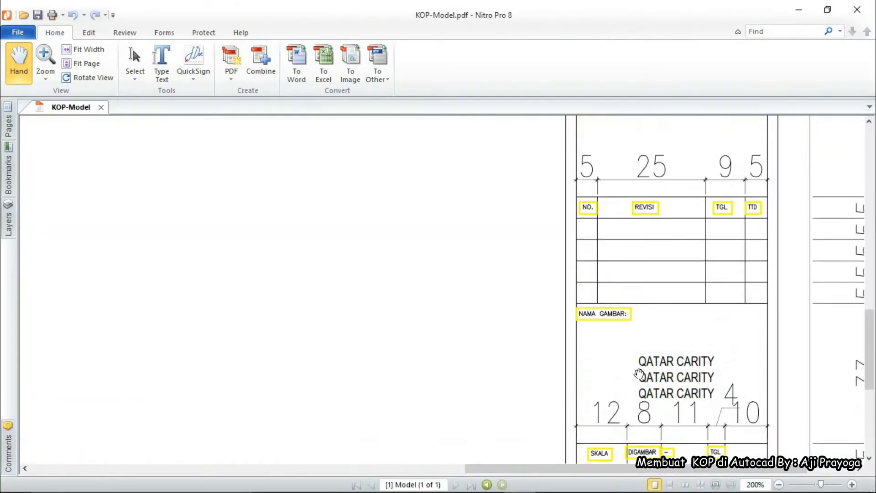
pyautogui.scroll(15, 639, 375)
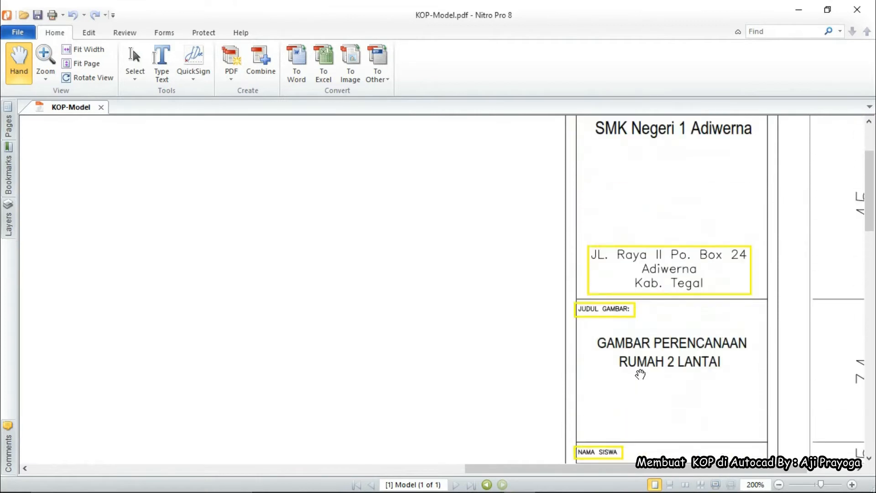
pyautogui.scroll(-2, 631, 354)
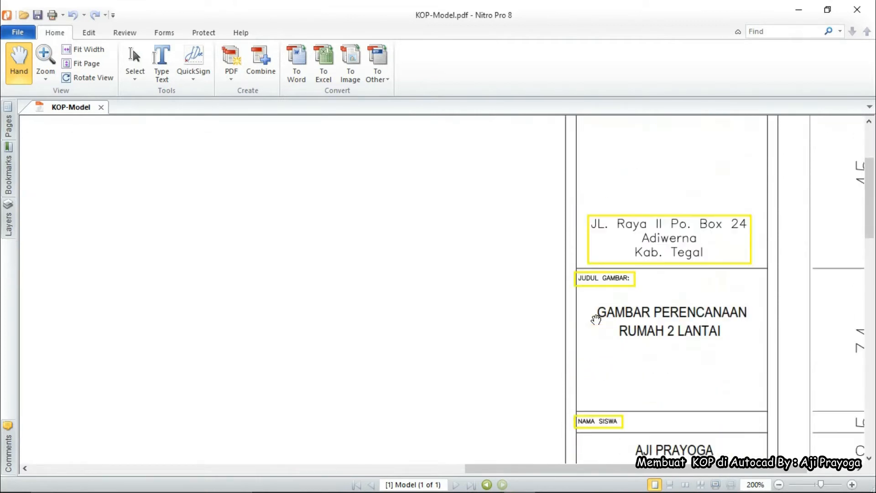
pyautogui.keyDown('ctrl'); pyautogui.scroll(-1, 583, 321); pyautogui.keyUp('ctrl')
pyautogui.keyDown('ctrl'); pyautogui.scroll(-1, 582, 320); pyautogui.keyUp('ctrl')
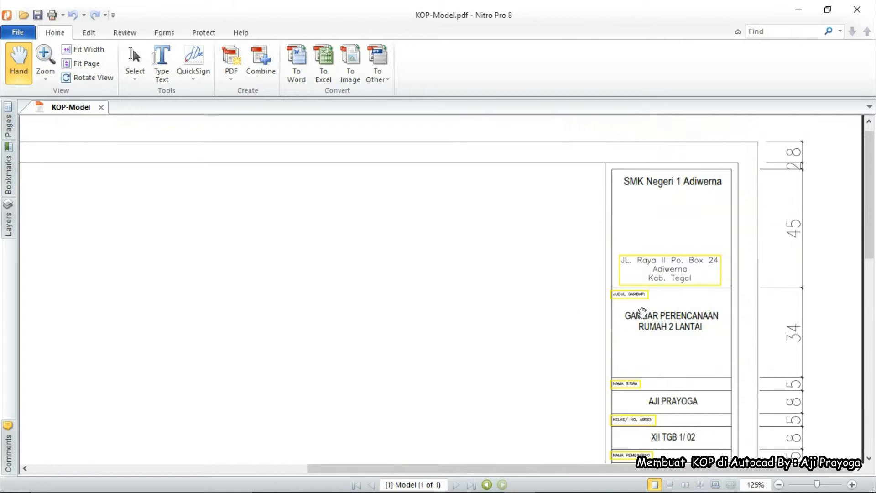
pyautogui.keyDown('ctrl'); pyautogui.scroll(2, 641, 312); pyautogui.keyUp('ctrl')
pyautogui.keyDown('ctrl'); pyautogui.scroll(3, 643, 311); pyautogui.keyUp('ctrl')
pyautogui.keyDown('ctrl'); pyautogui.scroll(-3, 475, 248); pyautogui.keyUp('ctrl')
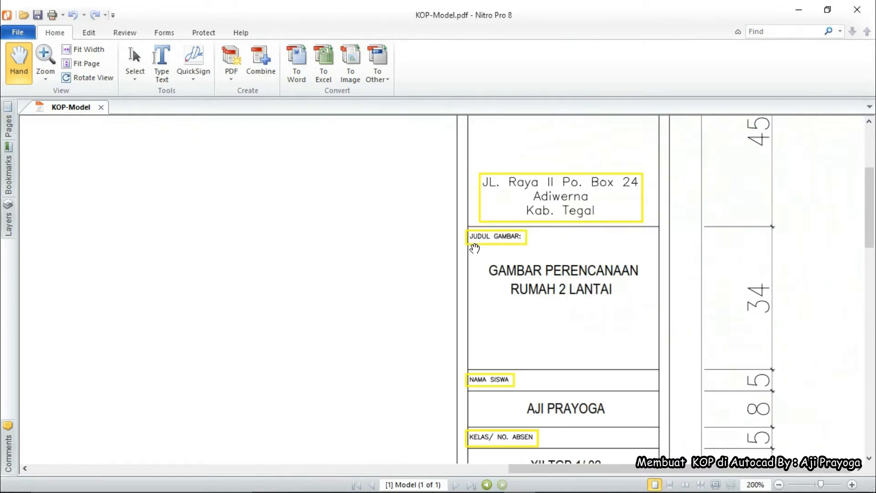
# Finish reviewing the filled title block and minimize Nitro Pro to return to AutoCAD
pyautogui.scroll(-2, 480, 257)
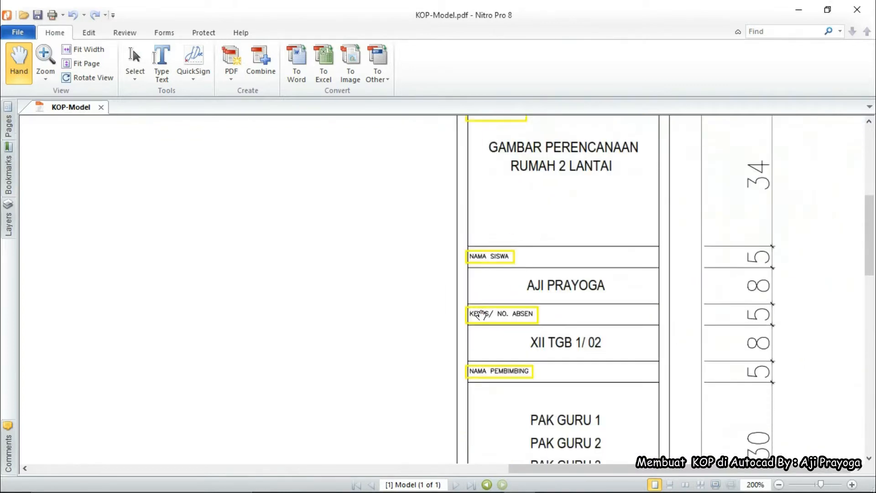
pyautogui.keyDown('ctrl'); pyautogui.scroll(3, 478, 310); pyautogui.keyUp('ctrl')
pyautogui.keyDown('ctrl'); pyautogui.scroll(-2, 472, 307); pyautogui.keyUp('ctrl')
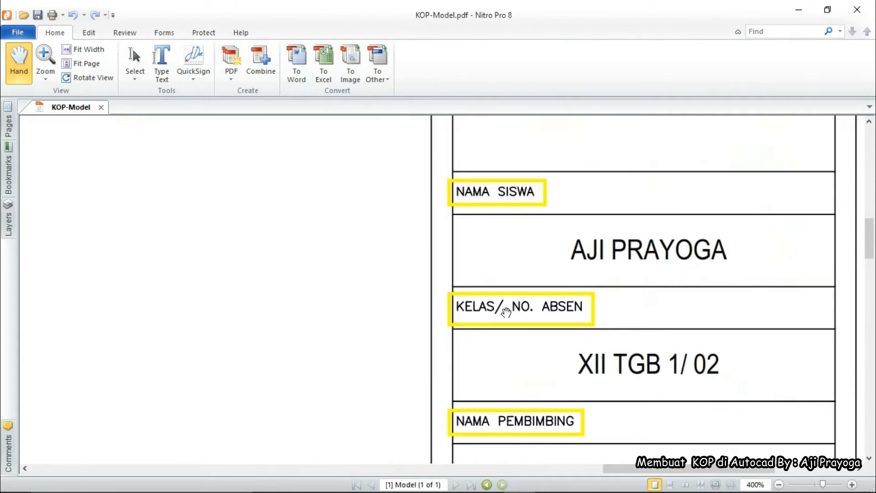
pyautogui.scroll(-2, 506, 312)
pyautogui.keyDown('ctrl'); pyautogui.scroll(-3, 484, 332); pyautogui.keyUp('ctrl')
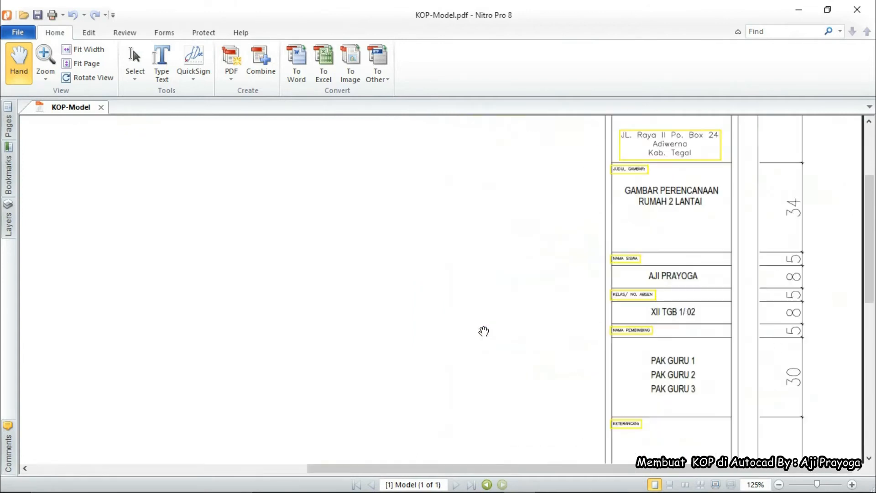
pyautogui.scroll(-4, 438, 285)
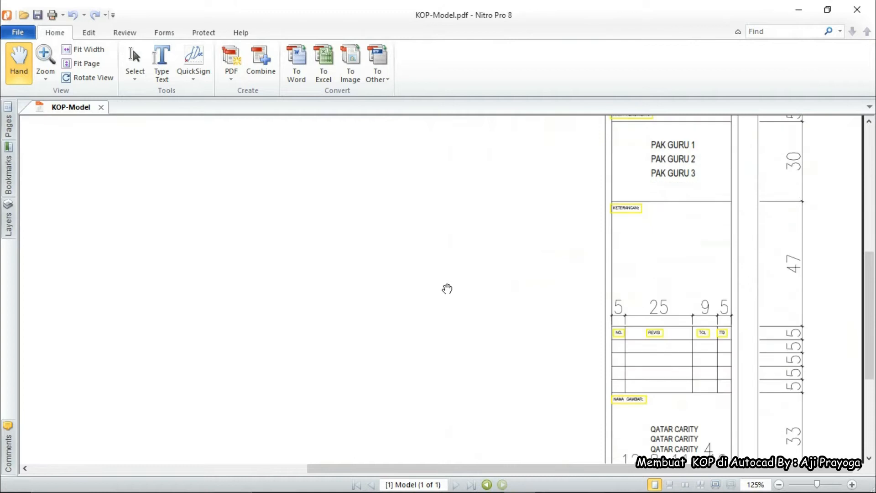
pyautogui.scroll(-3, 388, 271)
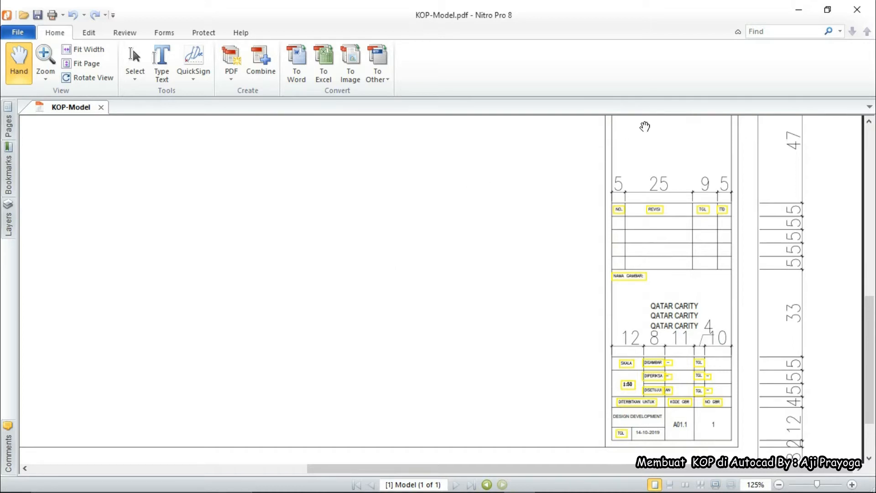
pyautogui.click(798, 11)
pyautogui.scroll(-8, 477, 371)
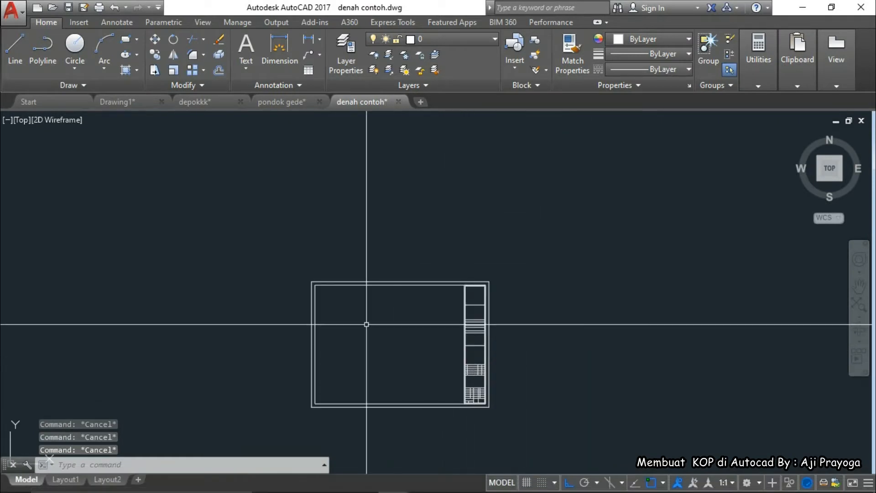
# Open the Text Style dialog and browse the font list, leaving Arial unchanged
pyautogui.scroll(-4, 366, 324)
pyautogui.moveTo(366, 325); pyautogui.dragTo(379, 344, button='middle')
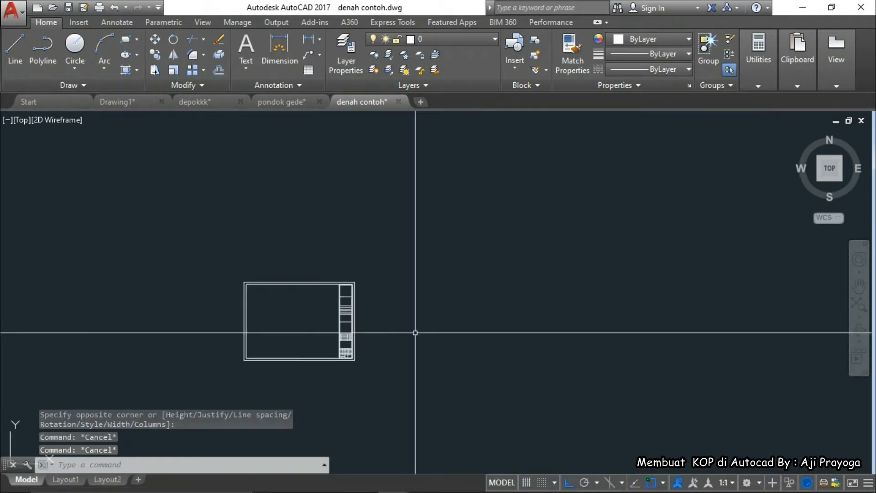
pyautogui.scroll(-1, 415, 332)
pyautogui.scroll(1, 428, 333)
pyautogui.write('T')
pyautogui.press('Return')
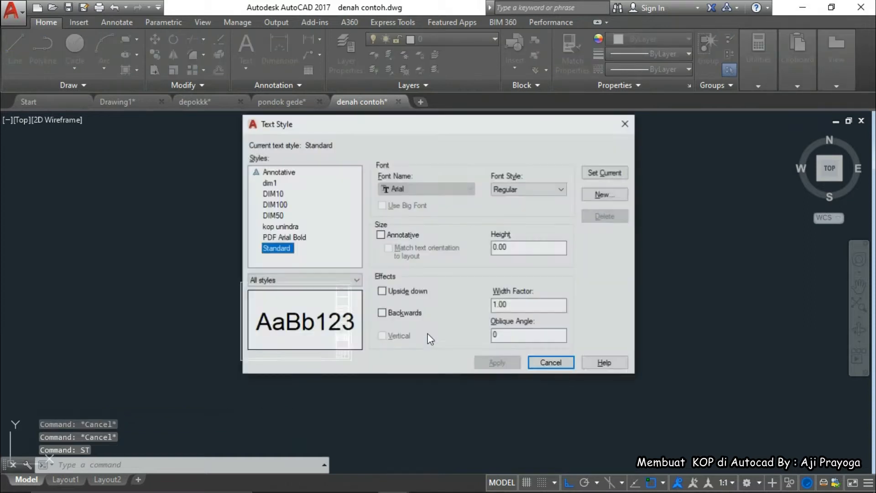
pyautogui.click(463, 189)
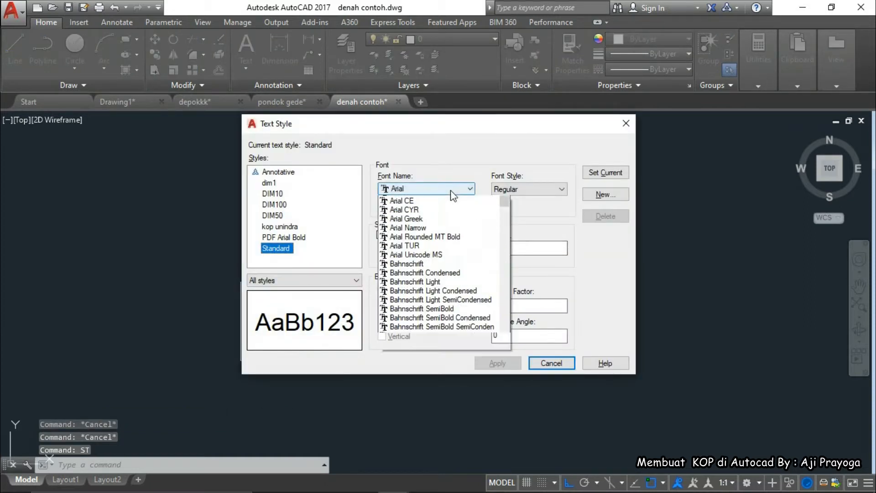
pyautogui.scroll(-1, 415, 226)
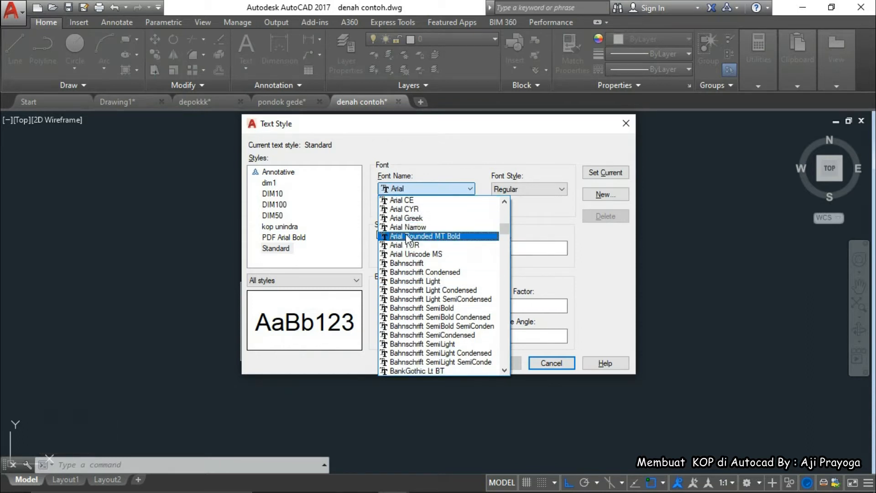
pyautogui.scroll(1, 433, 215)
pyautogui.click(470, 189)
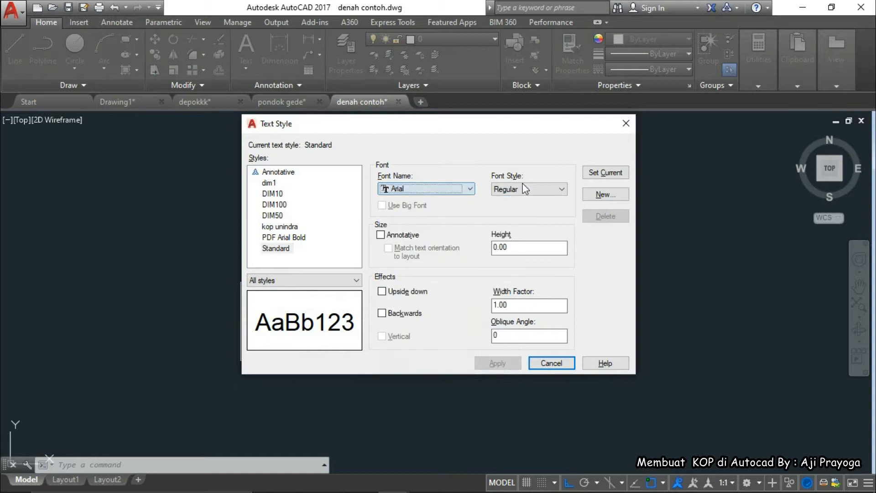
# Create a new text style named KOP 1 using the romans.shx font
pyautogui.click(598, 195)
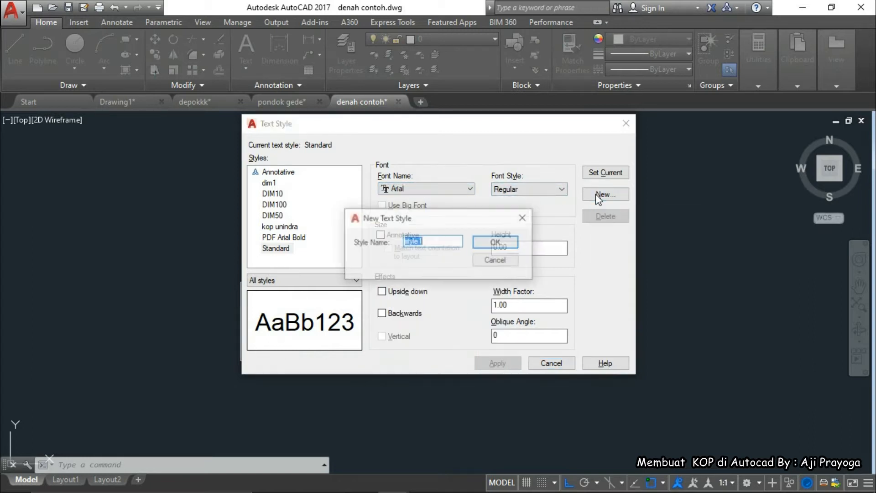
pyautogui.write('KOP 1')
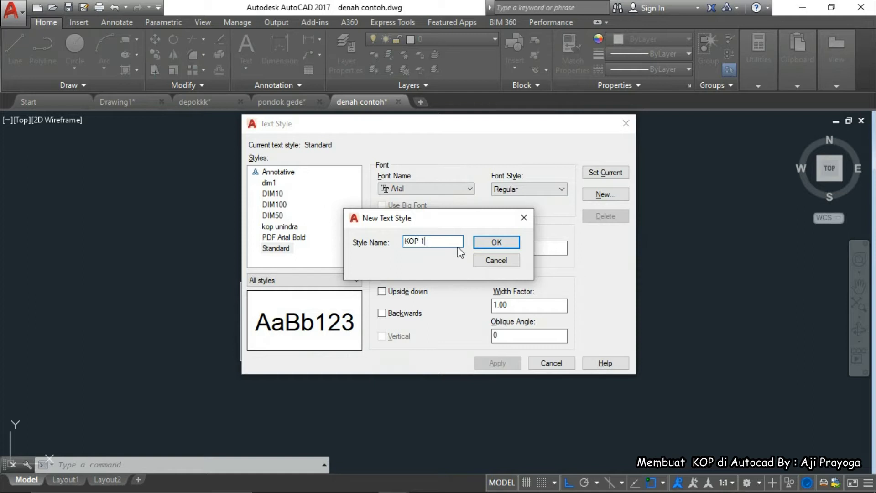
pyautogui.click(496, 242)
pyautogui.click(427, 189)
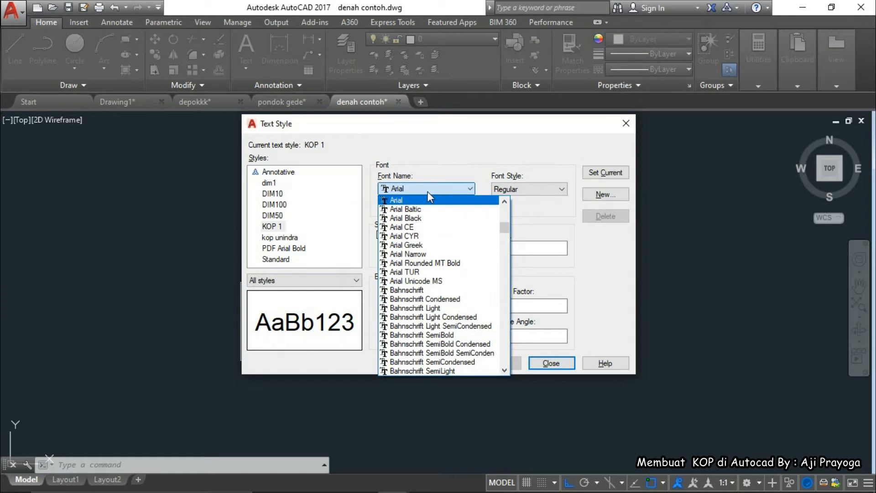
pyautogui.write('ro')
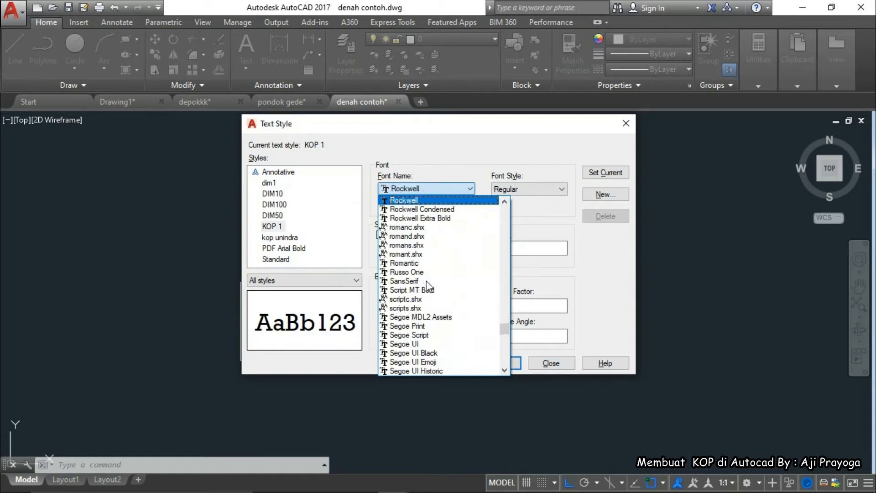
pyautogui.click(413, 246)
# Set KOP 1's height to 0.70 and width factor to 0.80, then apply and close
pyautogui.moveTo(509, 248); pyautogui.dragTo(476, 259)
pyautogui.write('.7')
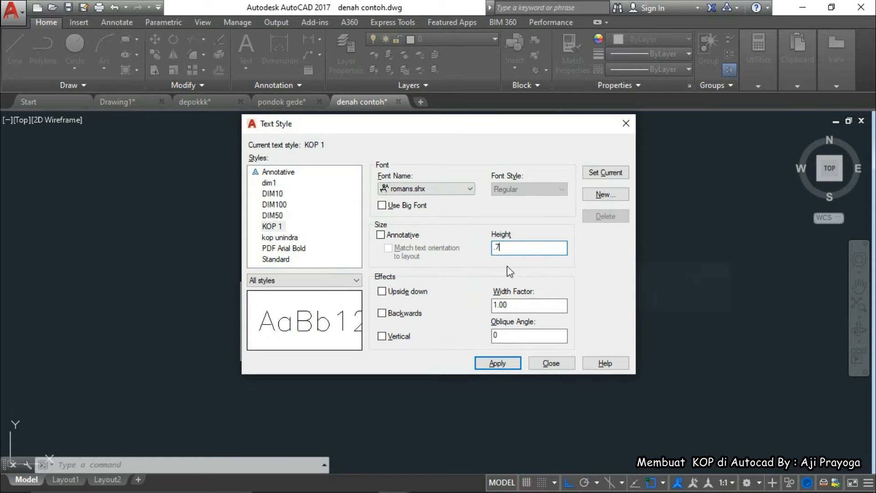
pyautogui.moveTo(517, 304); pyautogui.dragTo(481, 313)
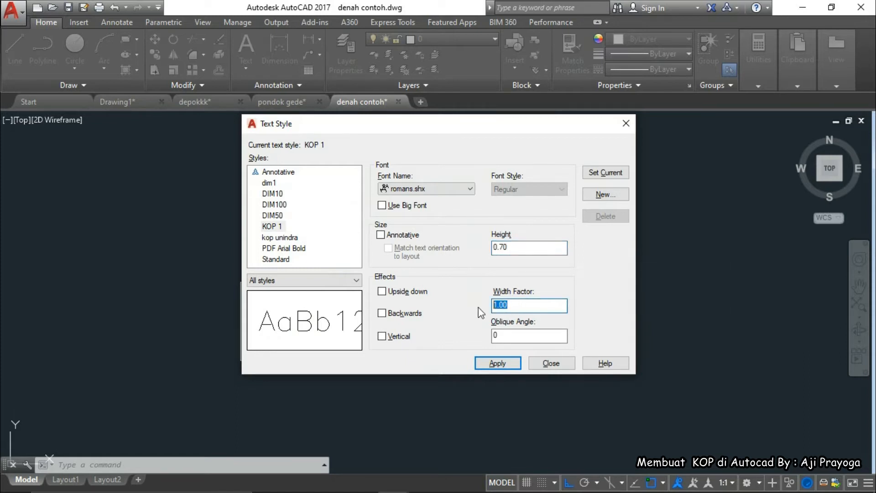
pyautogui.write('.8')
pyautogui.click(513, 334)
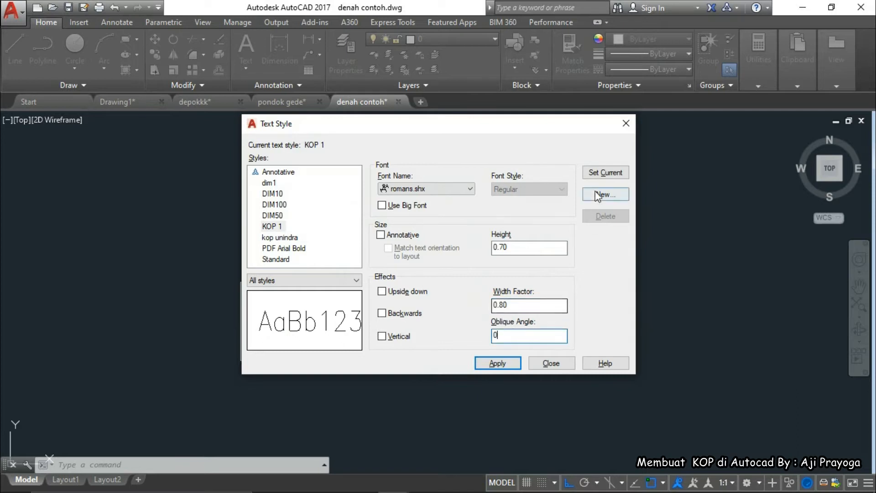
pyautogui.click(503, 364)
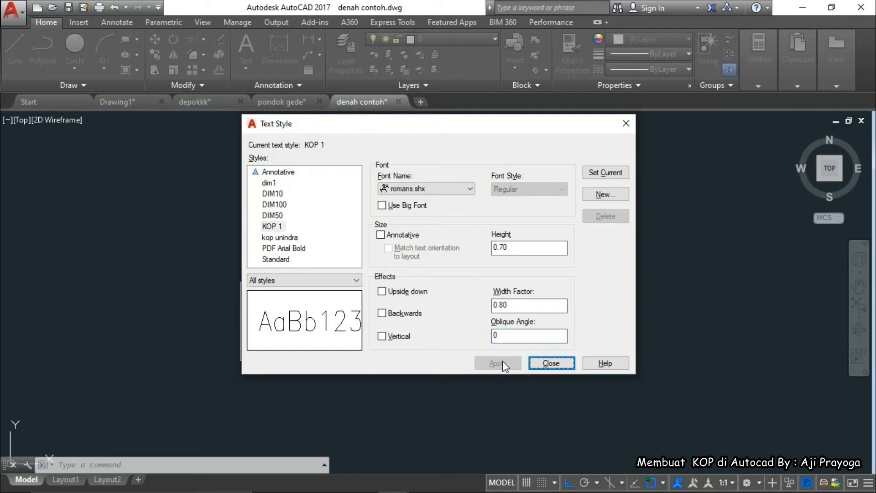
pyautogui.click(553, 363)
pyautogui.scroll(8, 352, 340)
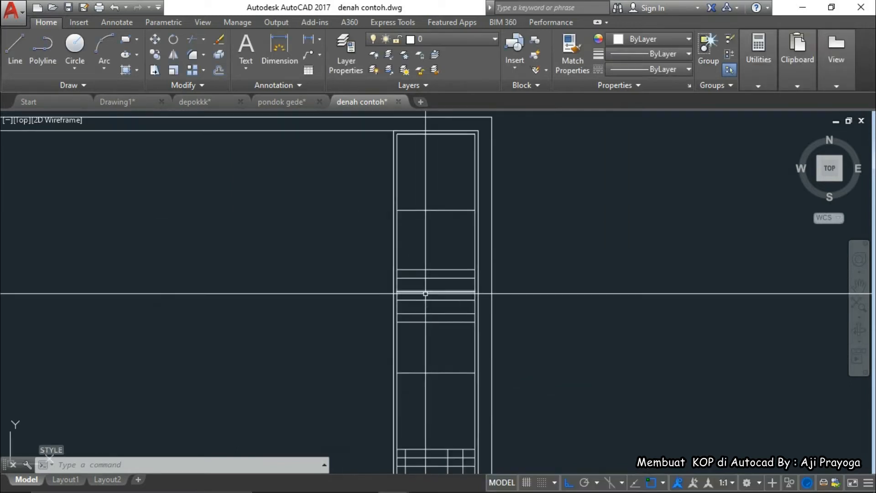
# Place an MTEXT box from the rectangle's top-left corner to its opposite corner
pyautogui.write('MT')
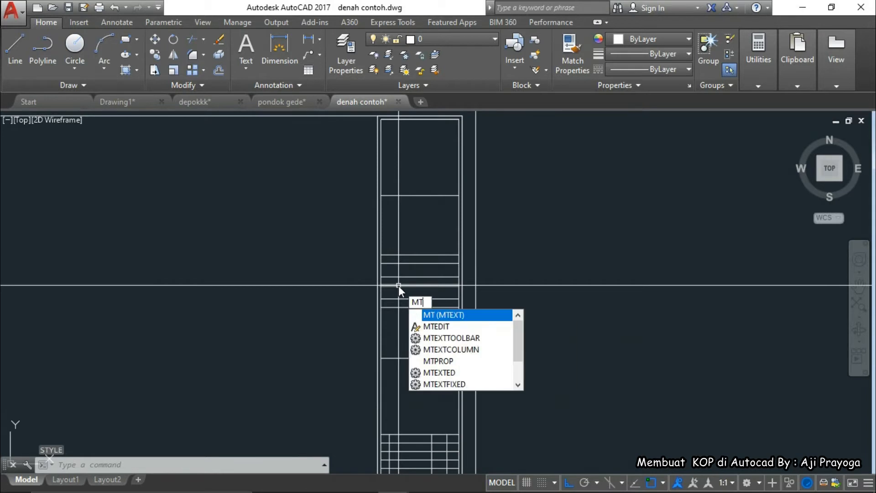
pyautogui.press('Return')
pyautogui.click(563, 263)
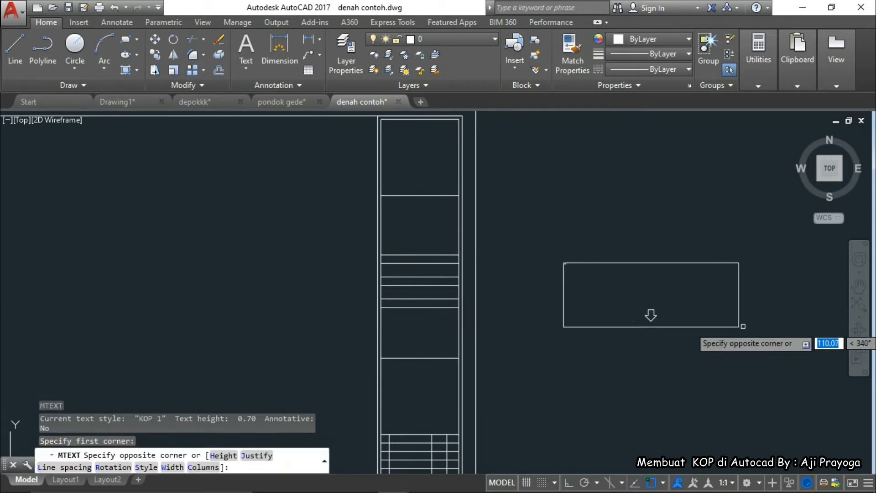
pyautogui.click(758, 311)
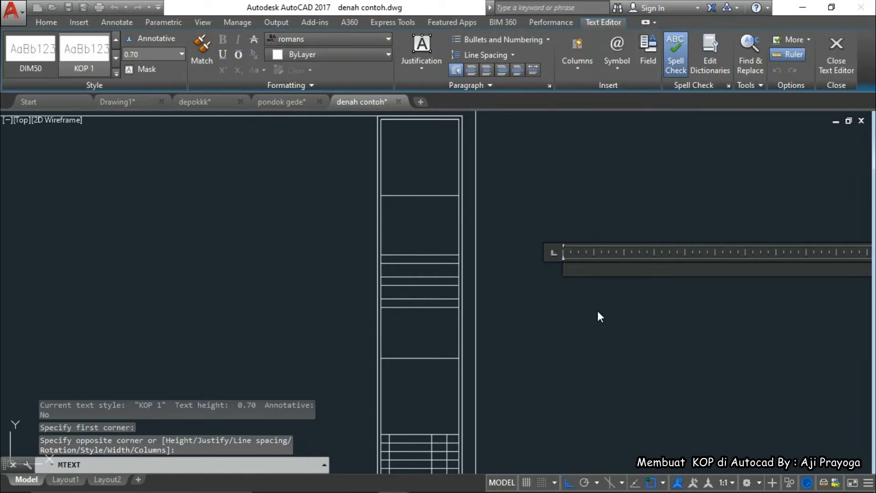
# Enlarge the KOP-Model reference to read labels like JUDUL GAMBAR and NAMA SISWA, then minimize it
pyautogui.moveTo(570, 492)
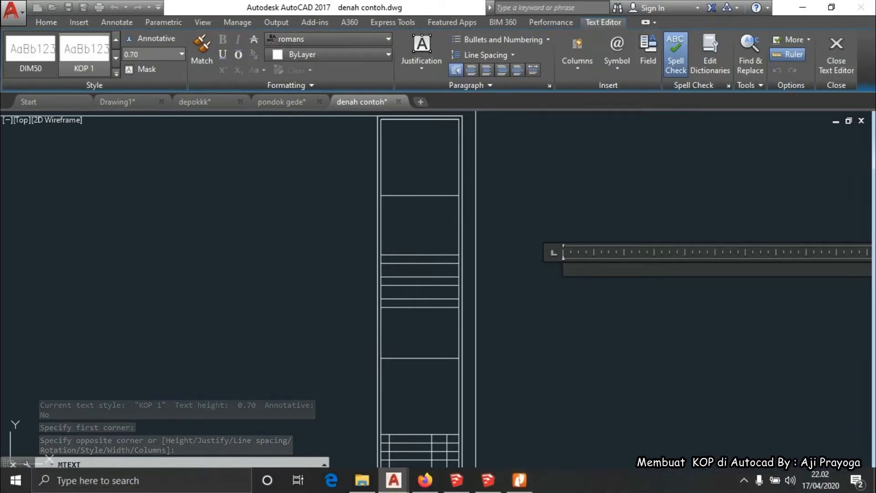
pyautogui.click(519, 480)
pyautogui.scroll(5, 632, 247)
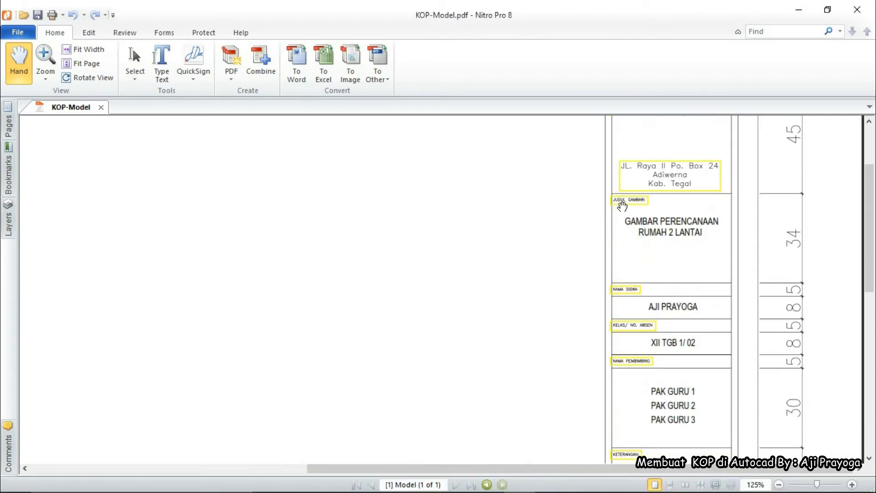
pyautogui.keyDown('ctrl'); pyautogui.scroll(2, 622, 206); pyautogui.keyUp('ctrl')
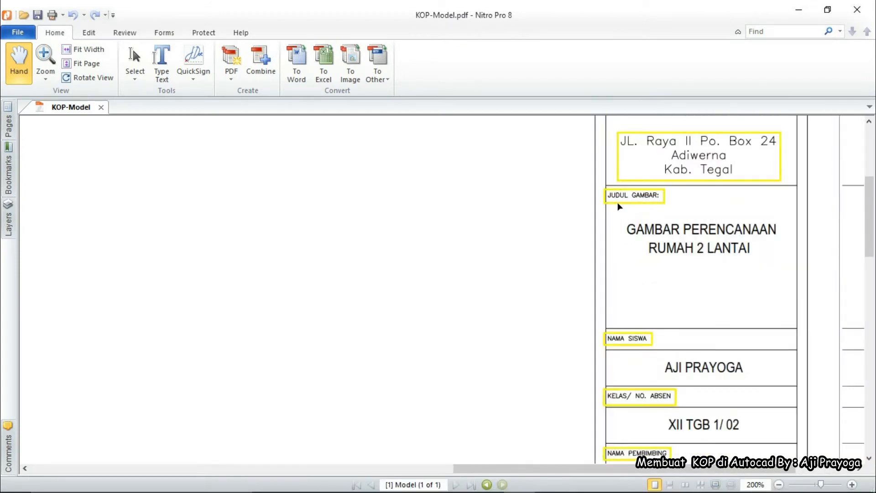
pyautogui.keyDown('ctrl'); pyautogui.scroll(3, 621, 207); pyautogui.keyUp('ctrl')
pyautogui.keyDown('ctrl'); pyautogui.scroll(-4, 617, 192); pyautogui.keyUp('ctrl')
pyautogui.keyDown('ctrl'); pyautogui.scroll(1, 625, 323); pyautogui.keyUp('ctrl')
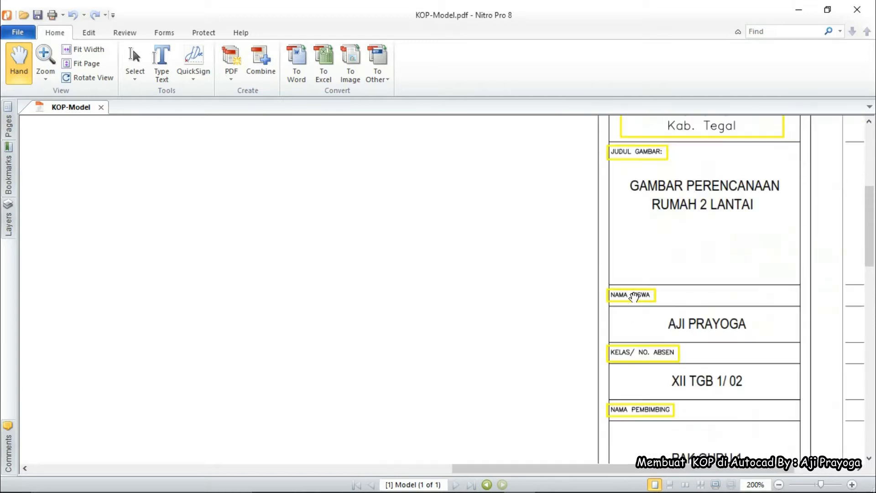
pyautogui.keyDown('ctrl'); pyautogui.scroll(3, 632, 296); pyautogui.keyUp('ctrl')
pyautogui.scroll(-3, 633, 297)
pyautogui.keyDown('ctrl'); pyautogui.scroll(-3, 620, 319); pyautogui.keyUp('ctrl')
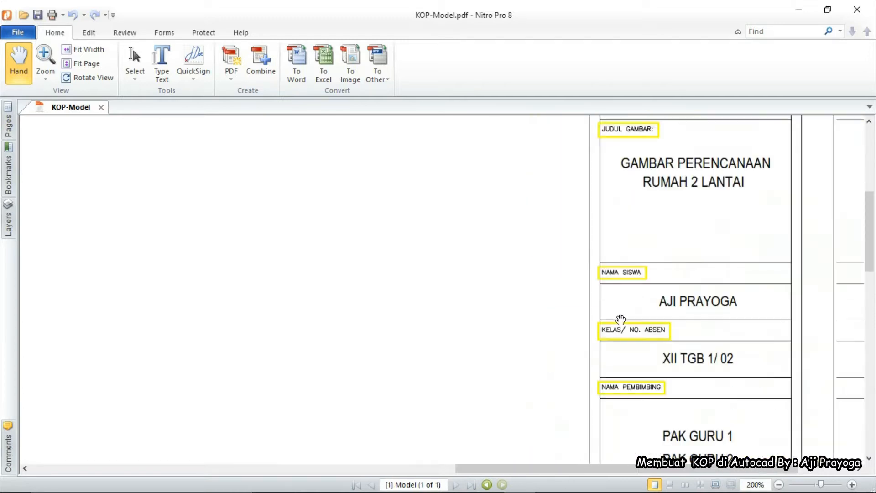
pyautogui.click(798, 10)
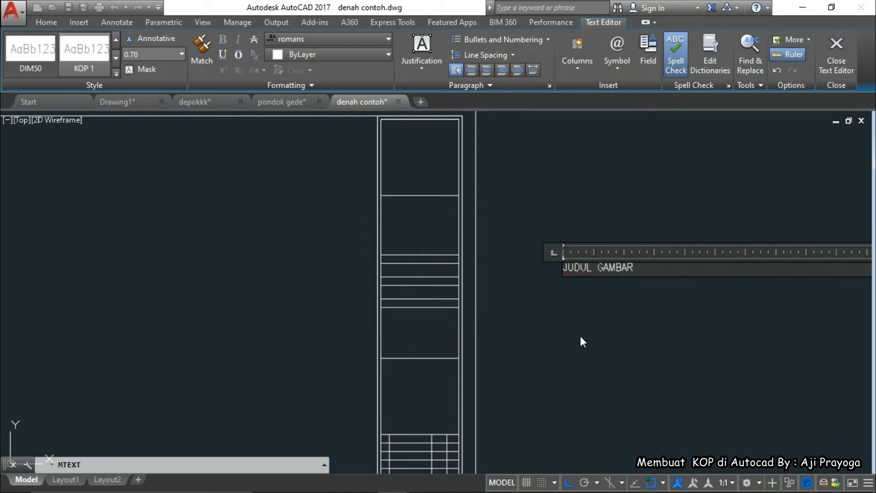
# Commit the JUDUL GAMBAR label text and select it
pyautogui.scroll(4, 575, 249)
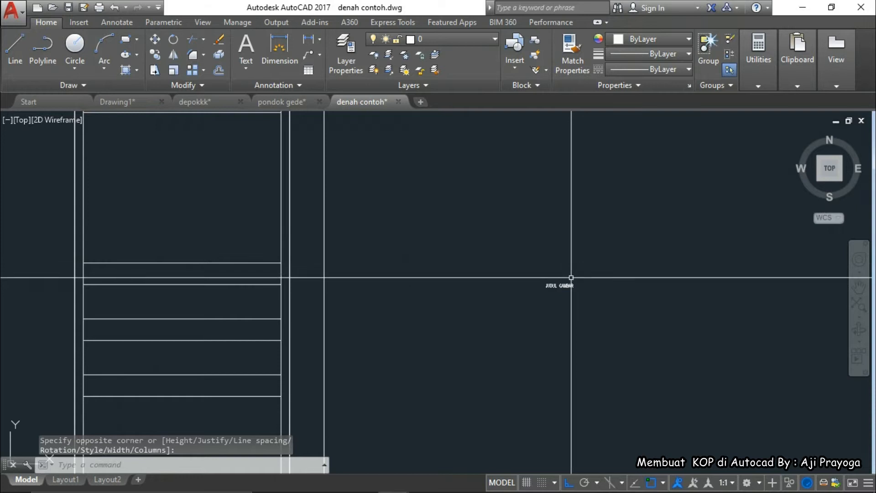
pyautogui.click(570, 285)
pyautogui.moveTo(573, 328); pyautogui.dragTo(595, 331, button='middle')
# Start moving the label toward its title-block row, then cancel and centre the view on it
pyautogui.write('m')
pyautogui.press('Return')
pyautogui.click(619, 338)
pyautogui.moveTo(453, 331); pyautogui.dragTo(576, 315, button='middle')
pyautogui.scroll(2, 309, 287)
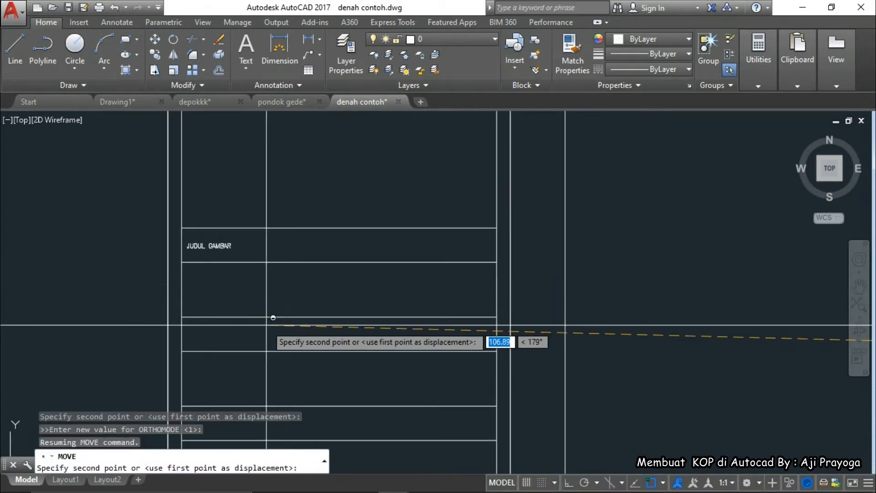
pyautogui.press('Escape')
pyautogui.scroll(3, 219, 265)
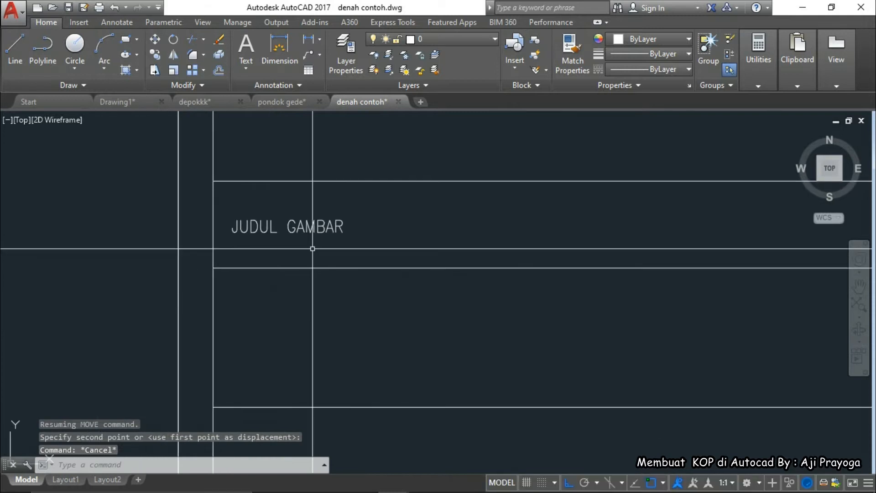
pyautogui.moveTo(323, 237); pyautogui.dragTo(375, 250, button='middle')
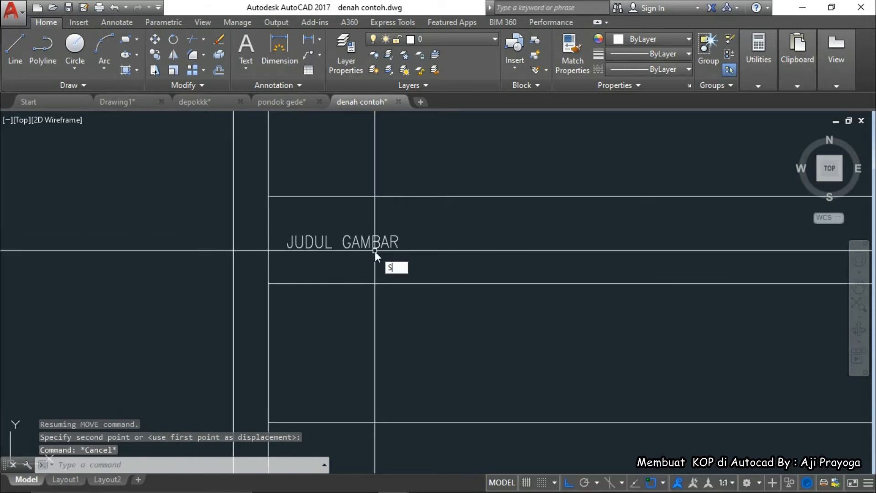
# Change the KOP 1 text style height from 0.70 to 1 and apply it
pyautogui.write('ST')
pyautogui.press('Return')
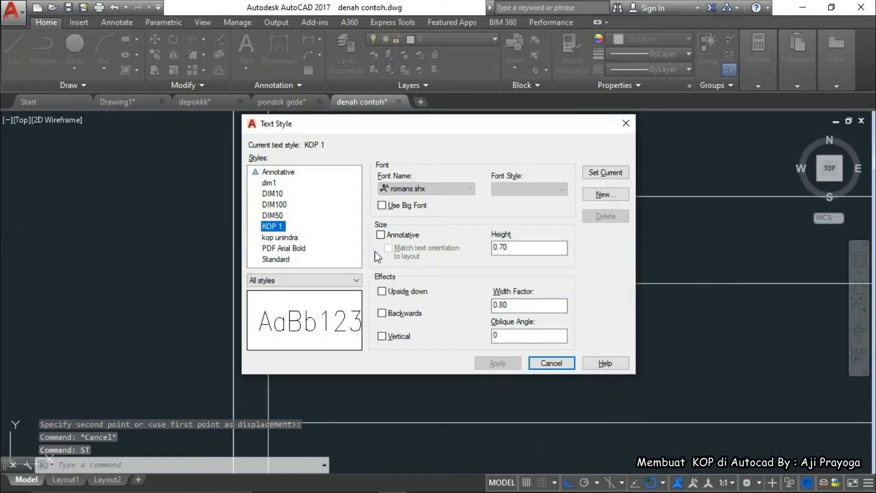
pyautogui.click(502, 246)
pyautogui.doubleClick(502, 246)
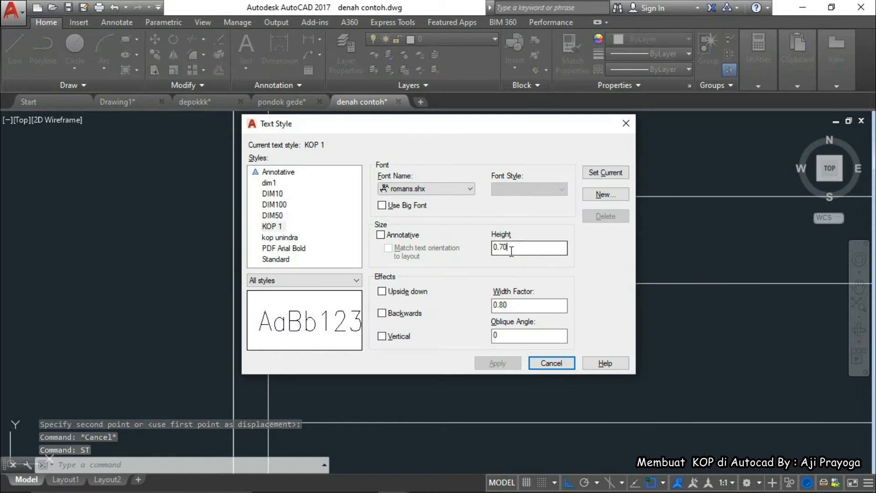
pyautogui.write('1')
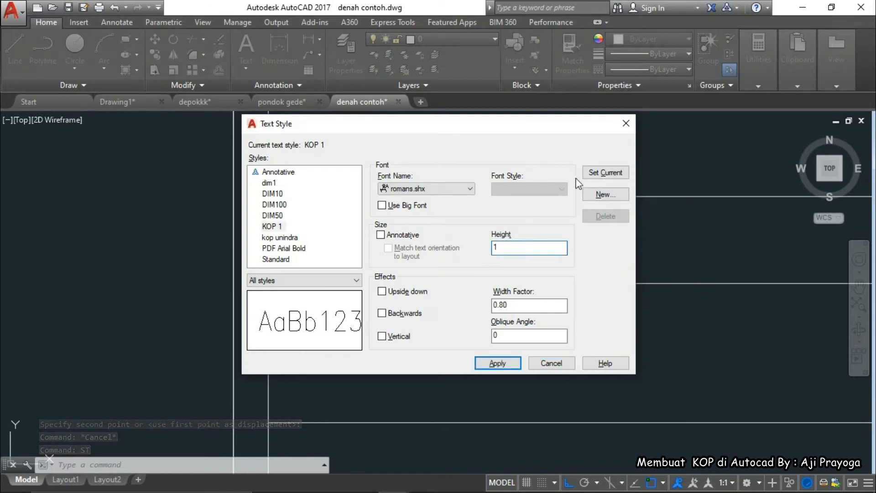
pyautogui.click(498, 363)
pyautogui.click(546, 365)
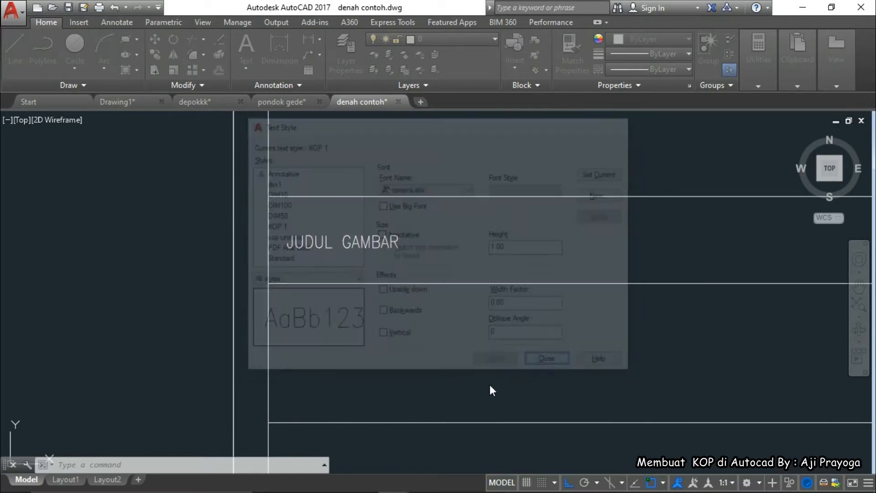
# Regenerate the drawing so the JUDUL GAMBAR label shows at the new size
pyautogui.click(382, 246)
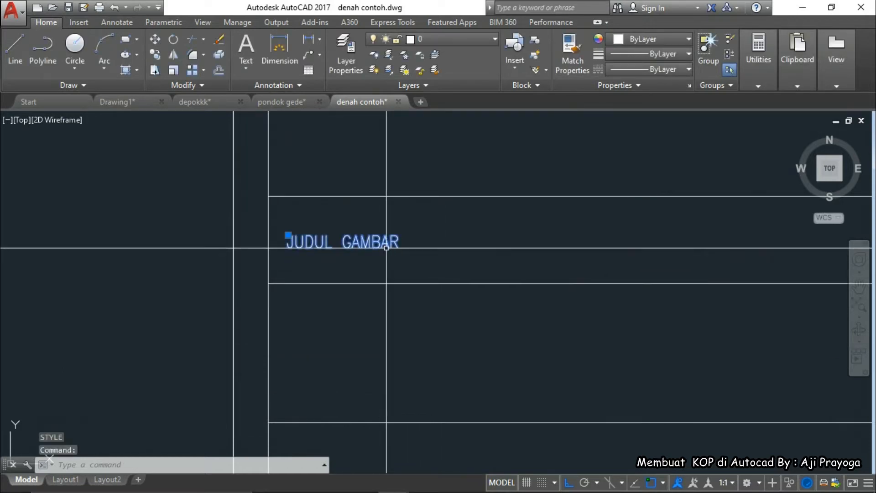
pyautogui.press('Escape')
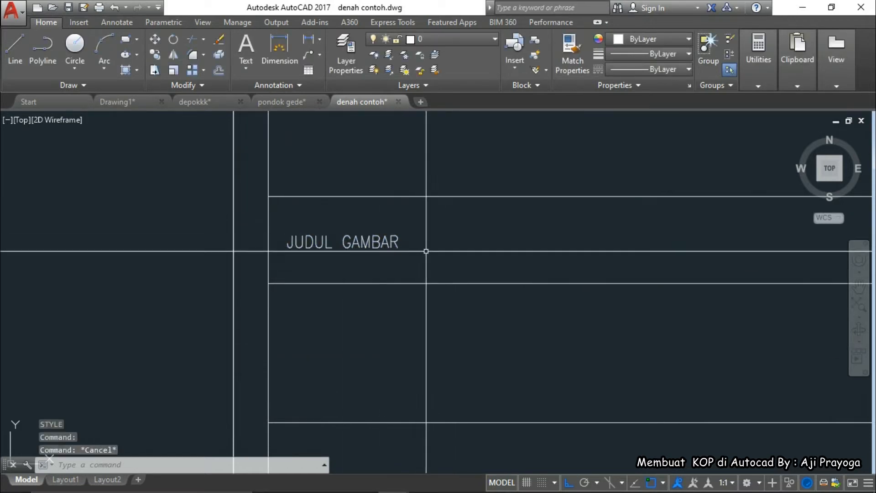
pyautogui.write('RE')
pyautogui.press('Return')
pyautogui.moveTo(426, 251); pyautogui.dragTo(385, 255, button='middle')
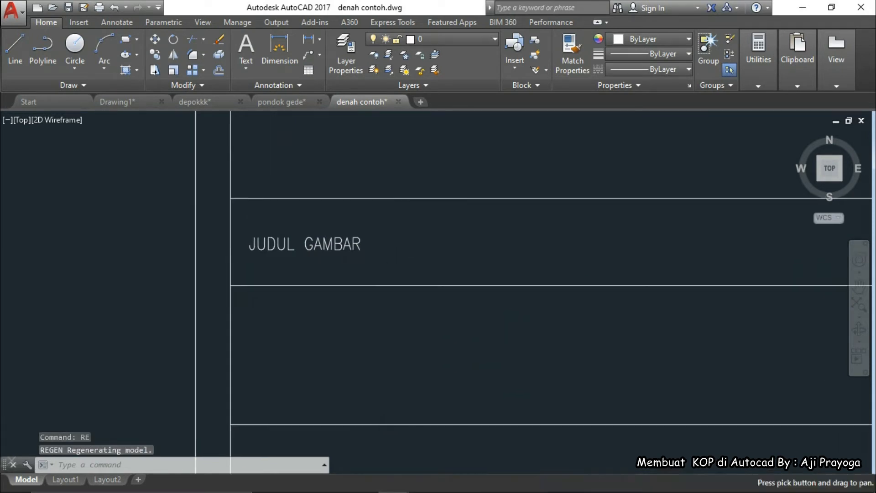
pyautogui.write('MT')
pyautogui.press('Return')
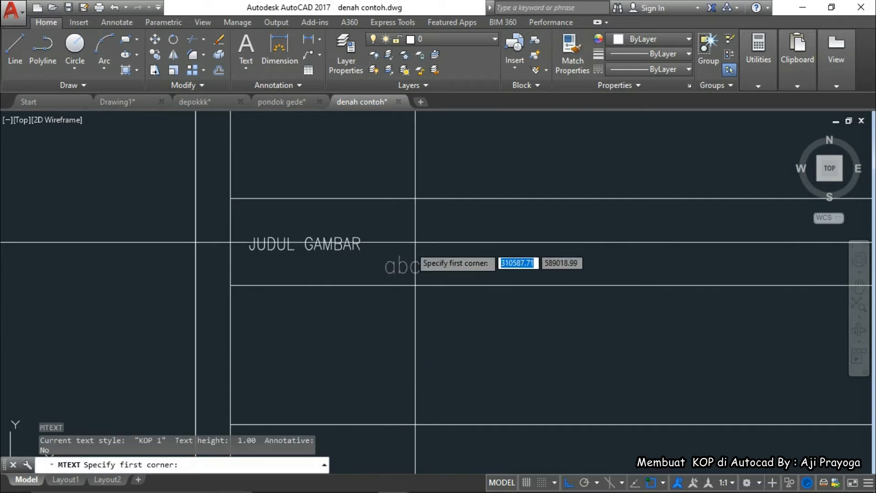
pyautogui.click(409, 226)
pyautogui.click(614, 272)
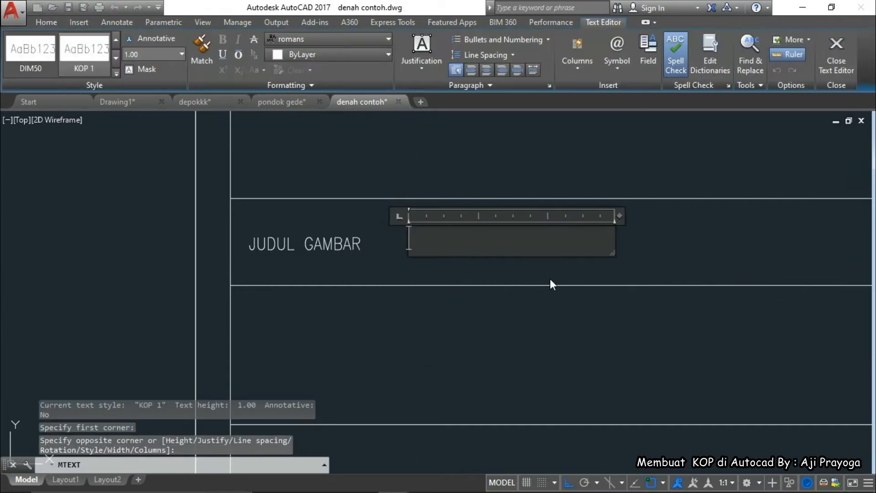
pyautogui.write('JUDU')
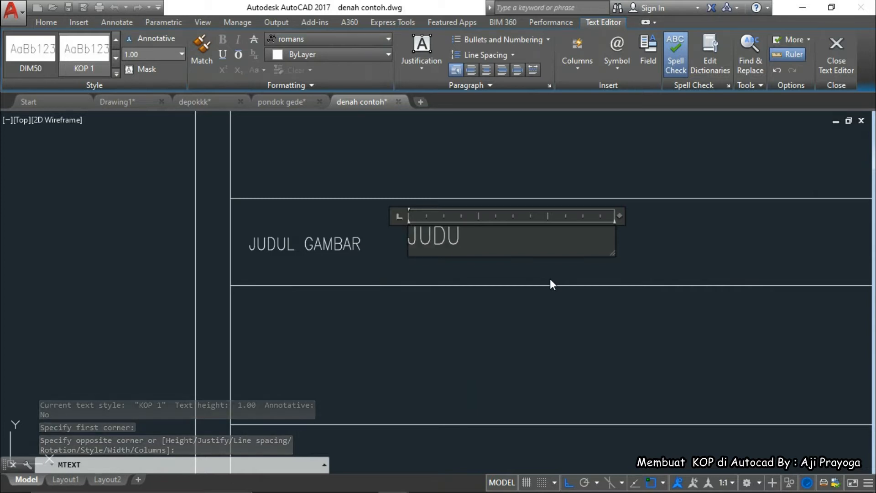
pyautogui.write('L GAMBAR')
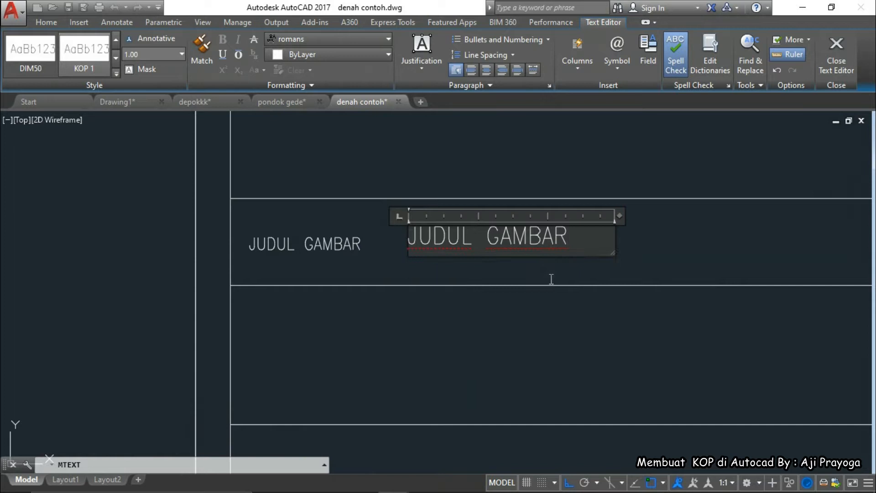
pyautogui.click(522, 331)
pyautogui.click(332, 248)
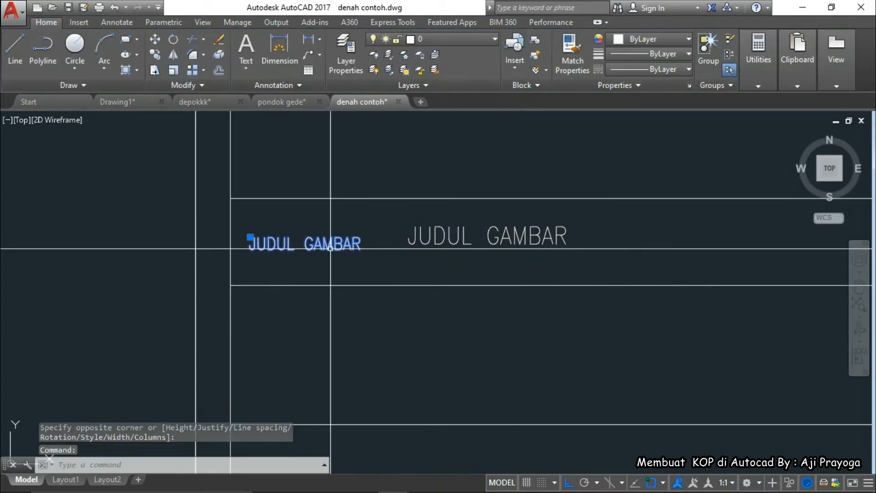
pyautogui.moveTo(334, 252); pyautogui.dragTo(350, 256, button='middle')
pyautogui.write('e')
pyautogui.press('Return')
pyautogui.click(462, 241)
pyautogui.scroll(-4, 454, 261)
pyautogui.moveTo(473, 286)
pyautogui.mouseDown(button='middle')
pyautogui.moveTo(488, 291)
pyautogui.moveTo(477, 266)
pyautogui.mouseUp(button='middle')
pyautogui.write('m')
pyautogui.press('Return')
pyautogui.click(517, 293)
pyautogui.click(459, 298)
pyautogui.press('Escape')
pyautogui.scroll(-2, 462, 267)
pyautogui.click(473, 260)
pyautogui.scroll(4, 489, 260)
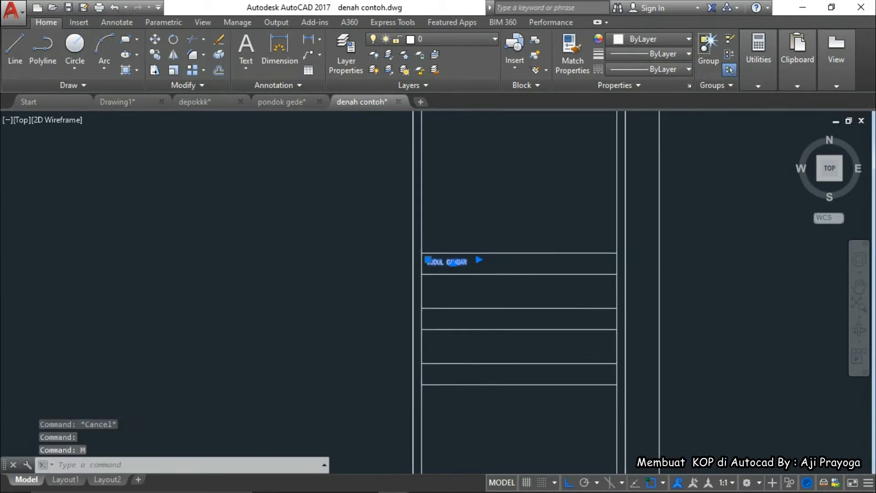
pyautogui.write('m')
pyautogui.press('Return')
pyautogui.click(489, 260)
pyautogui.click(487, 264)
pyautogui.press('Escape')
pyautogui.press('Escape')
pyautogui.scroll(-2, 463, 263)
pyautogui.moveTo(463, 264); pyautogui.dragTo(441, 265, button='middle')
pyautogui.click(485, 253)
pyautogui.scroll(4, 463, 253)
pyautogui.press('Escape')
pyautogui.click(442, 253)
pyautogui.hotkey('ctrl', 'z')
pyautogui.hotkey('ctrl', 'z')
pyautogui.hotkey('ctrl', 'z')
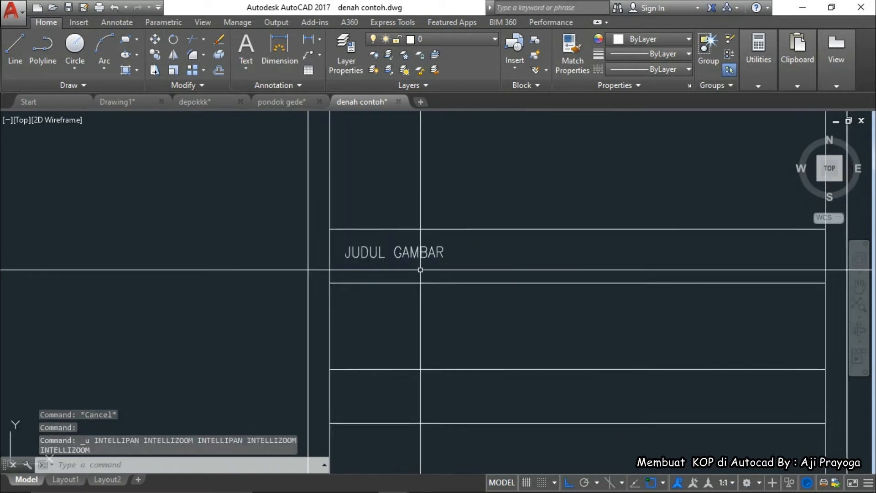
pyautogui.hotkey('ctrl', 'z')
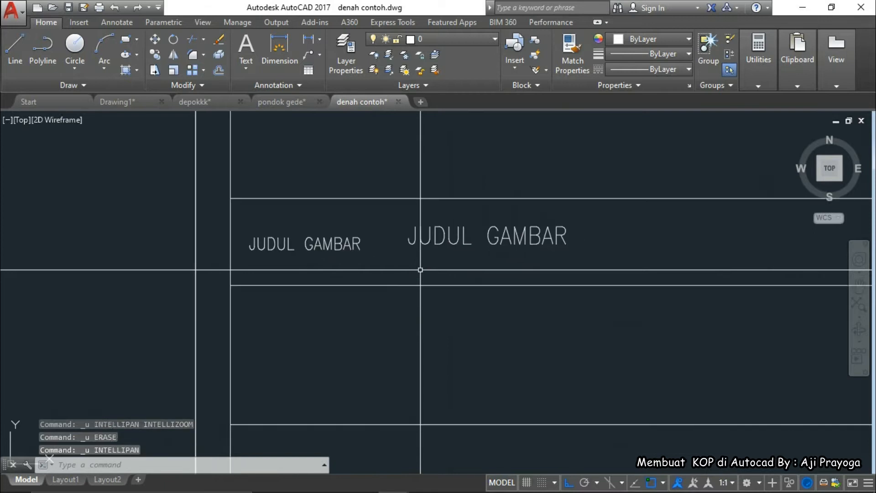
pyautogui.hotkey('ctrl', 'z')
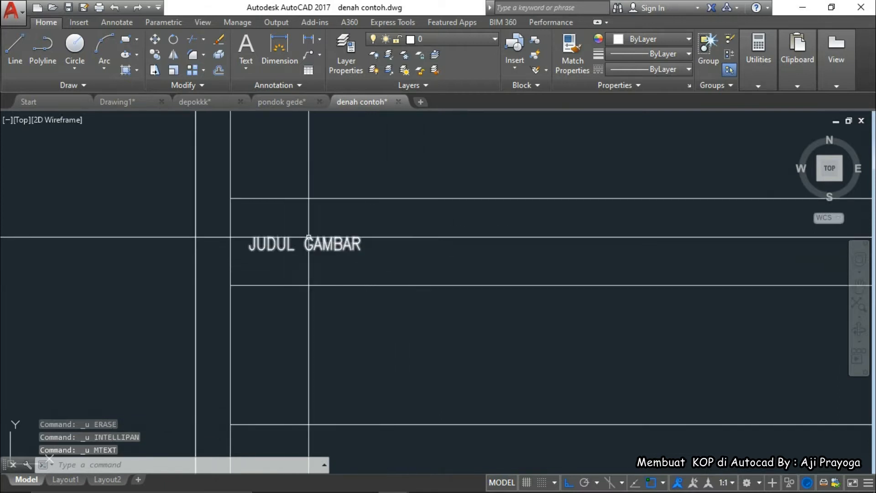
pyautogui.scroll(2, 279, 246)
pyautogui.scroll(-2, 276, 248)
# Scale up the JUDUL GAMBAR label from a base point left of the text
pyautogui.click(312, 255)
pyautogui.click(303, 242)
pyautogui.moveTo(300, 260); pyautogui.dragTo(335, 263, button='middle')
pyautogui.write('S')
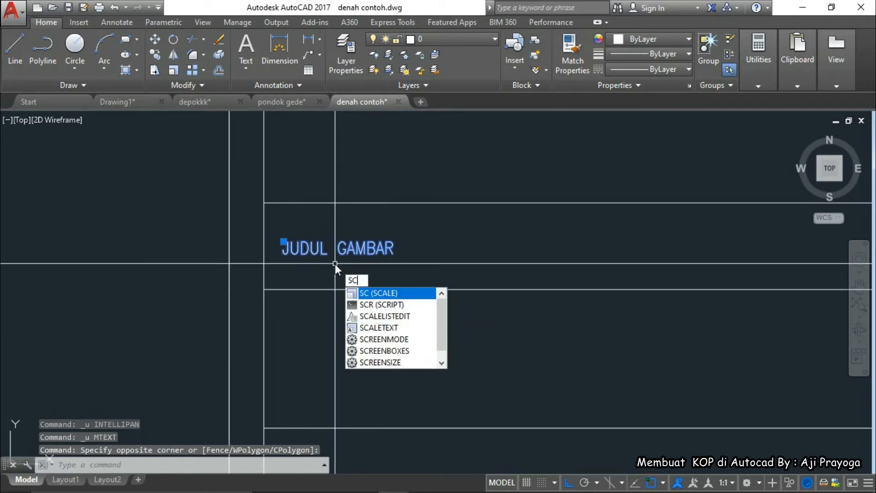
pyautogui.write('C')
pyautogui.press('Return')
pyautogui.click(276, 262)
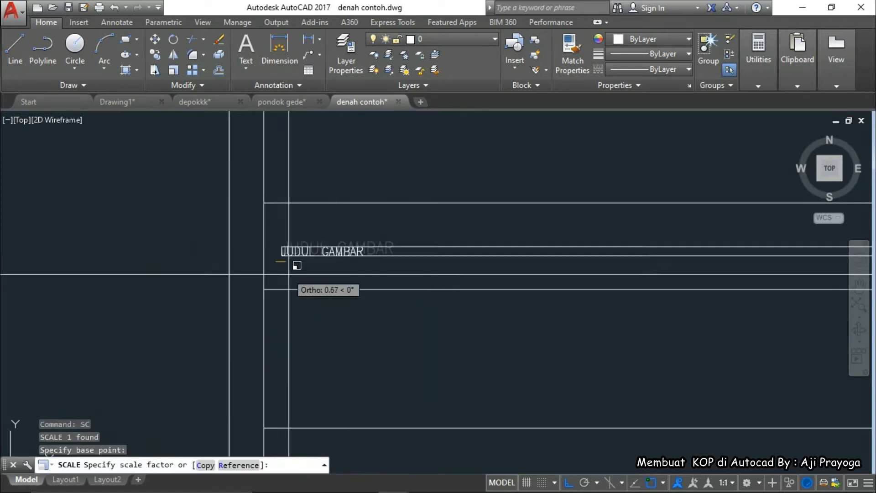
pyautogui.click(326, 273)
# Move the enlarged JUDUL GAMBAR label down into its title-block cell
pyautogui.click(339, 244)
pyautogui.click(297, 214)
pyautogui.write('m')
pyautogui.press('Return')
pyautogui.click(646, 225)
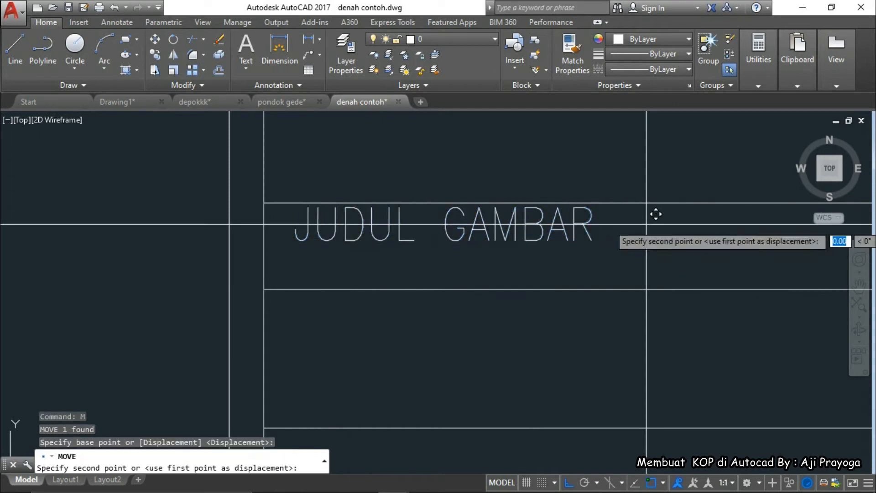
pyautogui.click(640, 244)
# Start copying the JUDUL GAMBAR label from a base point on the row line
pyautogui.scroll(-2, 618, 248)
pyautogui.moveTo(618, 249); pyautogui.dragTo(558, 250, button='middle')
pyautogui.click(558, 250)
pyautogui.click(507, 312)
pyautogui.write('CO')
pyautogui.press('Return')
pyautogui.click(584, 274)
# Place two copies of JUDUL GAMBAR in the next two title-block rows
pyautogui.scroll(-2, 585, 361)
pyautogui.moveTo(584, 361); pyautogui.dragTo(565, 293, button='middle')
pyautogui.click(571, 320)
pyautogui.moveTo(566, 372); pyautogui.dragTo(538, 256, button='middle')
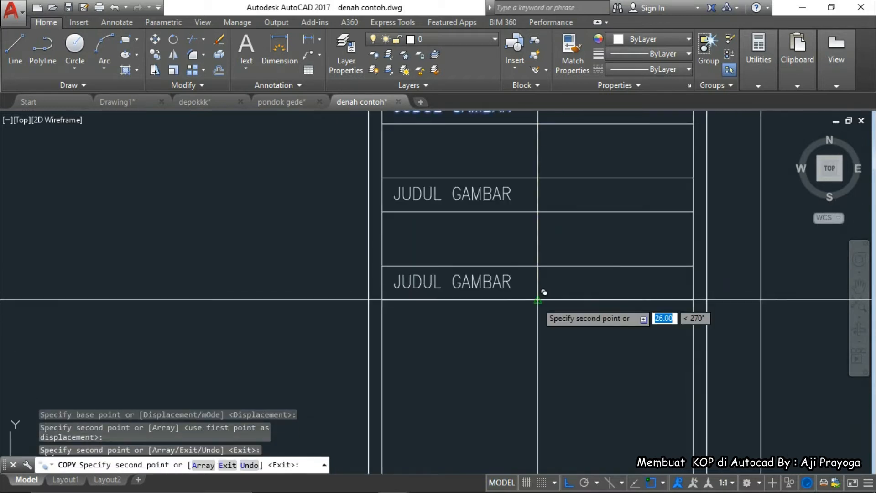
pyautogui.click(538, 299)
pyautogui.scroll(-2, 538, 300)
pyautogui.moveTo(544, 222); pyautogui.dragTo(541, 334, button='middle')
pyautogui.moveTo(543, 369); pyautogui.dragTo(516, 255, button='middle')
pyautogui.press('Escape')
pyautogui.press('Escape')
pyautogui.scroll(4, 494, 263)
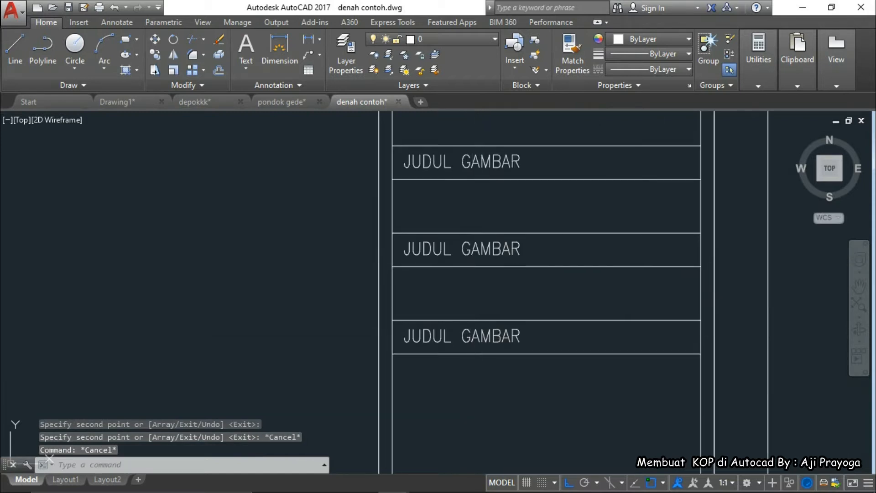
# Replace the middle label's text with NAMA SISWA
pyautogui.doubleClick(474, 250)
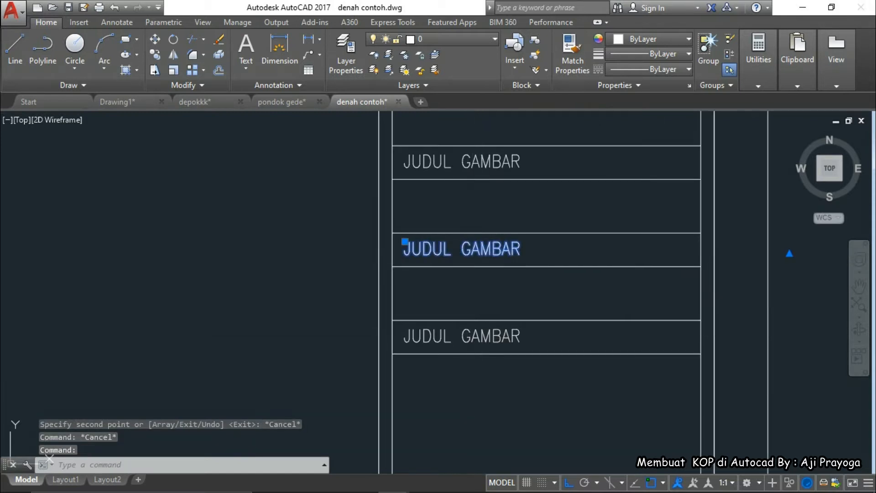
pyautogui.press('Escape')
pyautogui.doubleClick(499, 250)
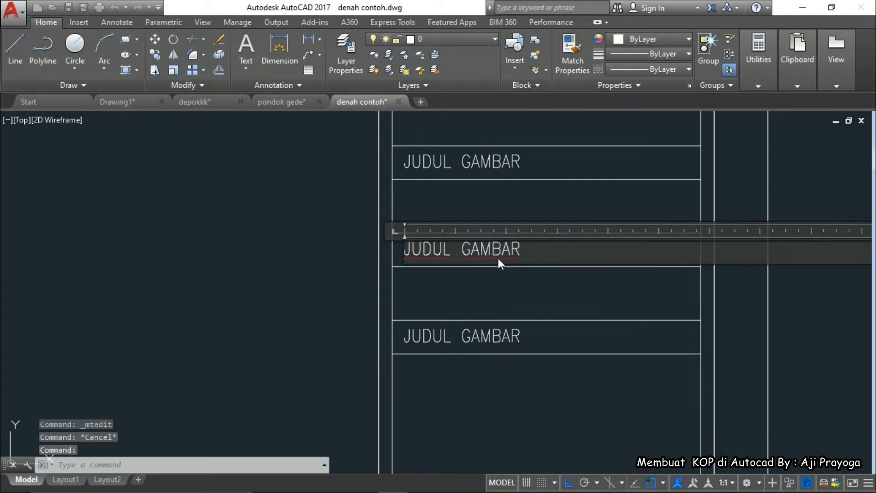
pyautogui.moveTo(524, 250); pyautogui.dragTo(407, 257)
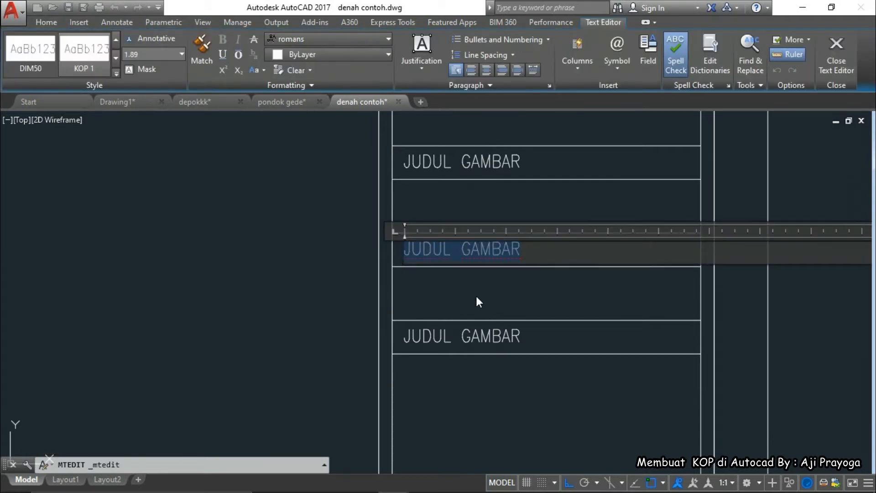
pyautogui.write('NAMA S')
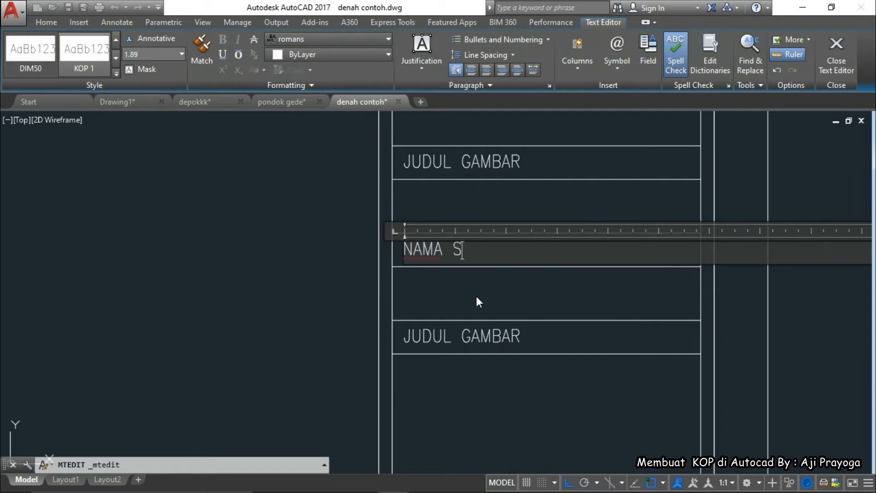
pyautogui.write('ISWA')
pyautogui.click(476, 295)
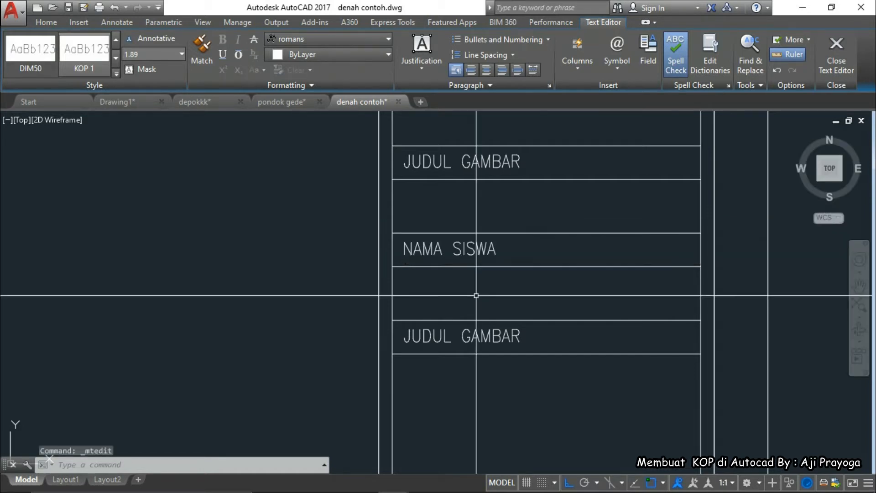
# Select the upper JUDUL GAMBAR label
pyautogui.scroll(-4, 477, 295)
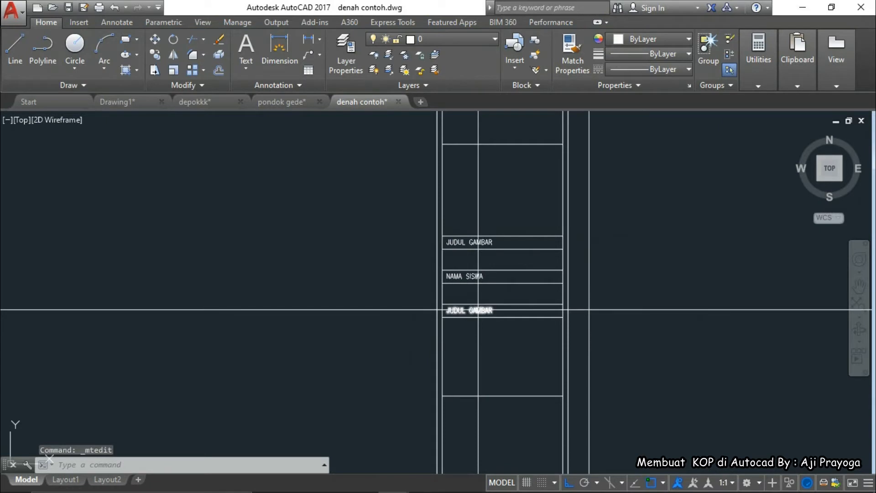
pyautogui.scroll(1, 477, 301)
pyautogui.scroll(-1, 475, 273)
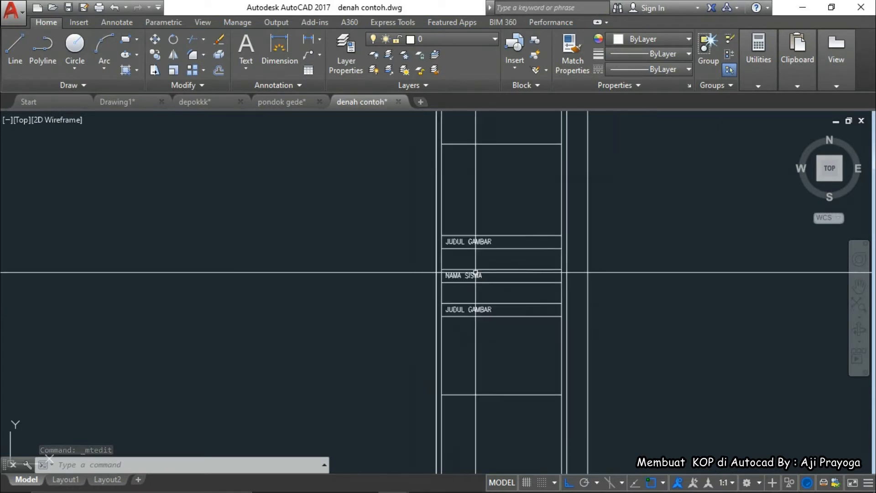
pyautogui.click(473, 242)
# Copy the JUDUL GAMBAR label up into the tall top cell with CO
pyautogui.moveTo(474, 274); pyautogui.dragTo(472, 286, button='middle')
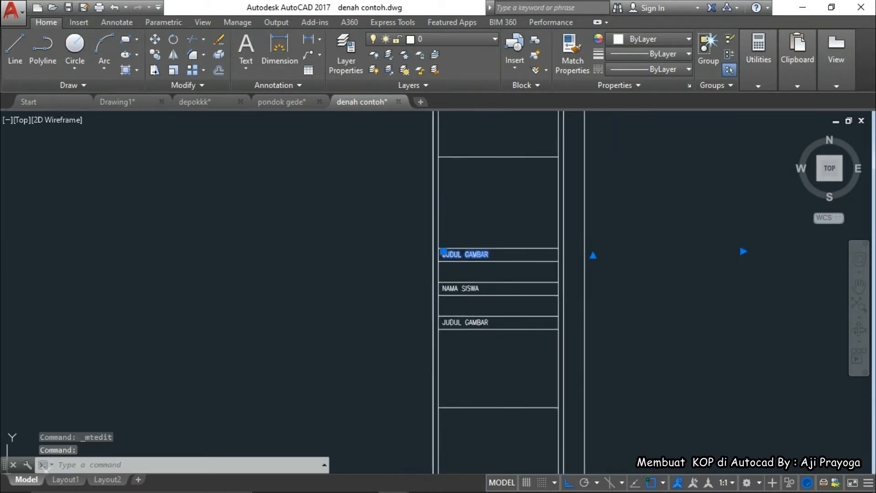
pyautogui.write('M')
pyautogui.press('Return')
pyautogui.press('Escape')
pyautogui.write('X')
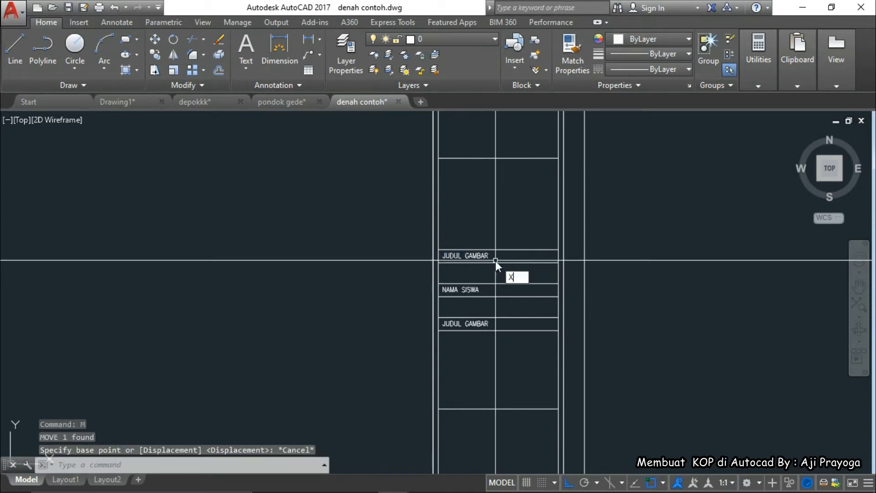
pyautogui.press('Escape')
pyautogui.moveTo(496, 256); pyautogui.dragTo(493, 273, button='middle')
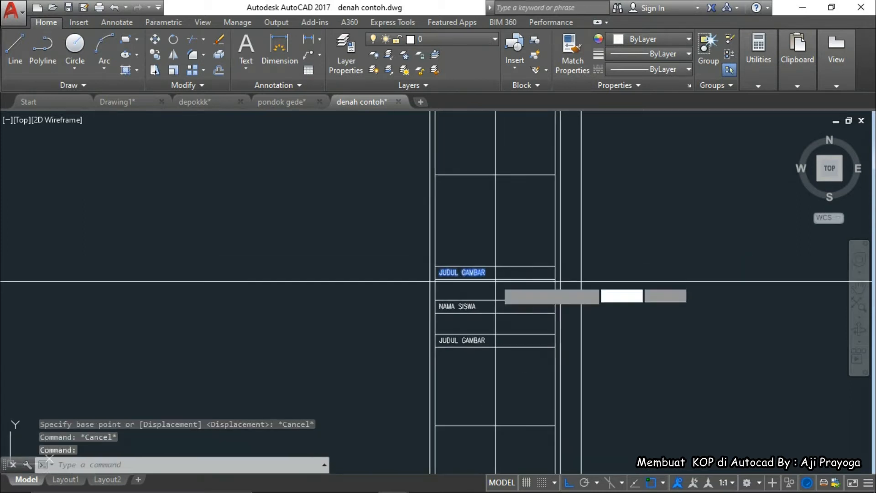
pyautogui.write('CO')
pyautogui.press('Return')
pyautogui.scroll(4, 433, 266)
pyautogui.click(441, 266)
pyautogui.scroll(-2, 441, 266)
pyautogui.moveTo(441, 266); pyautogui.dragTo(450, 342, button='middle')
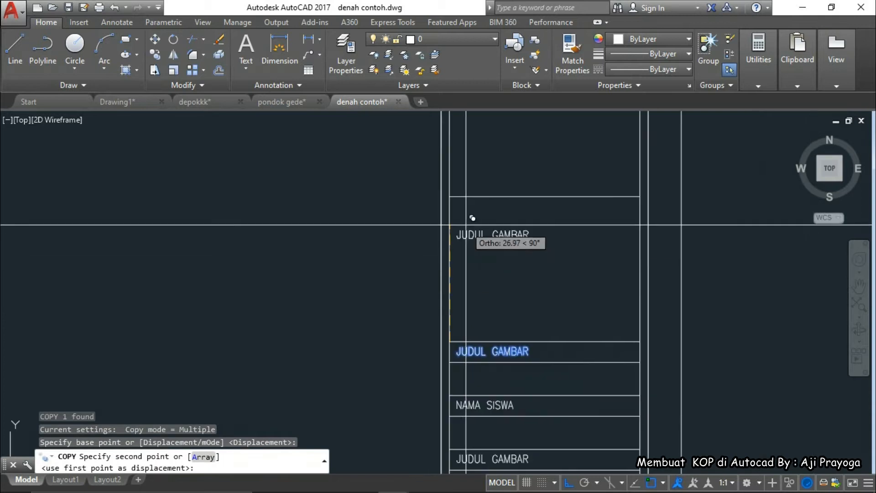
pyautogui.click(450, 197)
pyautogui.press('Escape')
# Edit the copied label so it reads 'JUDUL GAMBAR :'
pyautogui.scroll(4, 462, 202)
pyautogui.click(468, 207)
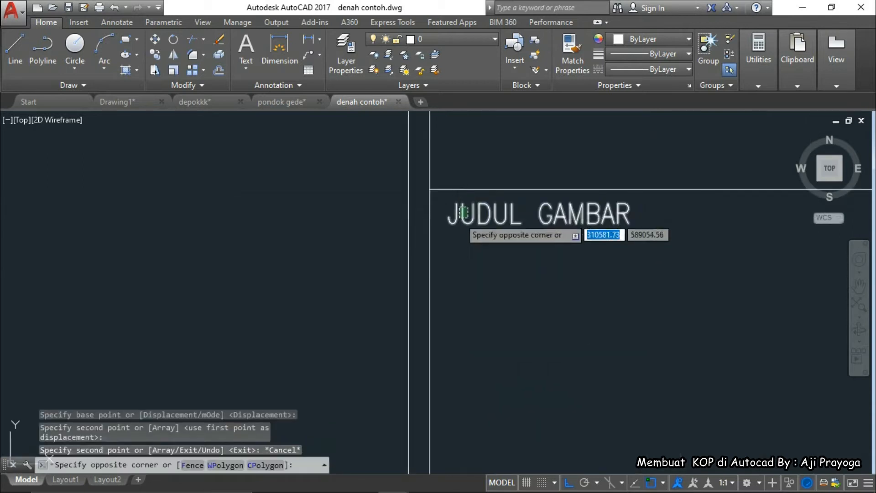
pyautogui.click(460, 219)
pyautogui.scroll(-4, 501, 289)
pyautogui.moveTo(501, 289); pyautogui.dragTo(478, 241, button='middle')
pyautogui.press('Escape')
pyautogui.doubleClick(515, 210)
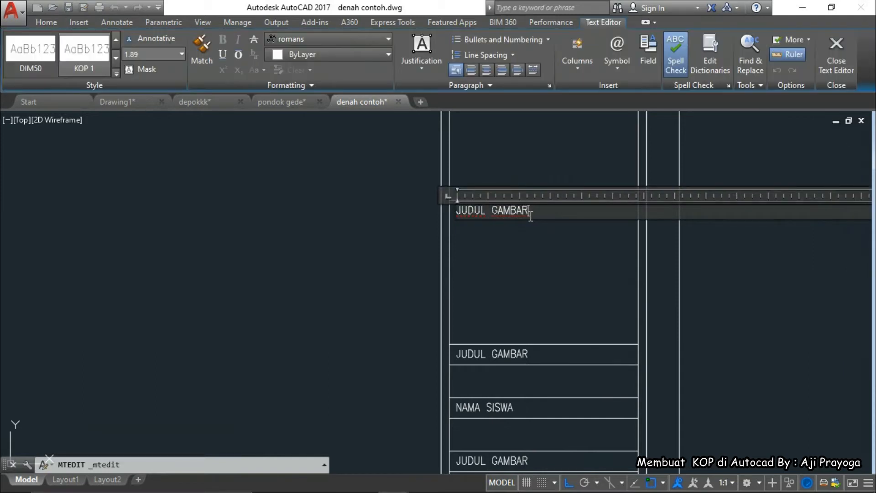
pyautogui.write(':')
pyautogui.click(532, 246)
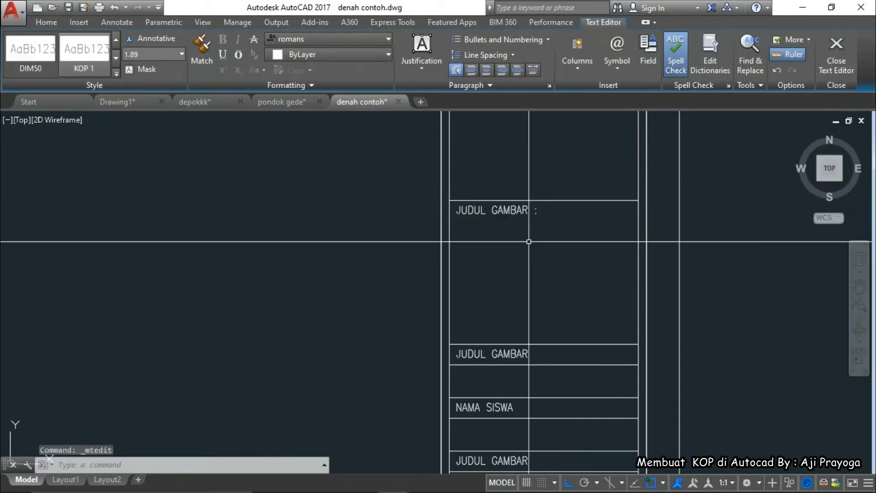
# Rename the original JUDUL GAMBAR label below it to NAMA SISWA
pyautogui.scroll(-2, 465, 257)
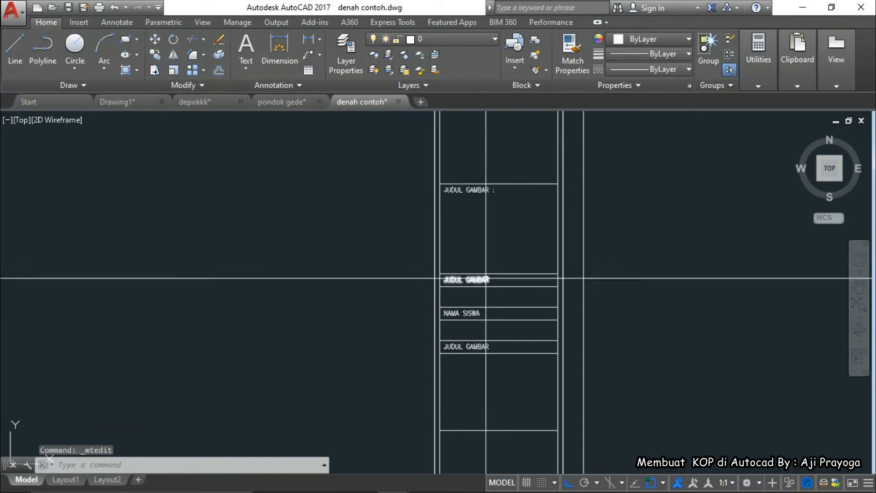
pyautogui.doubleClick(479, 280)
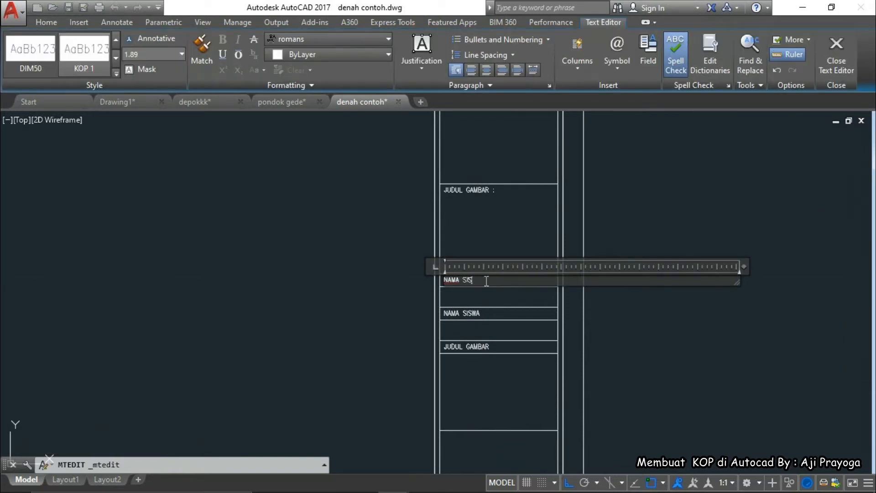
pyautogui.click(364, 306)
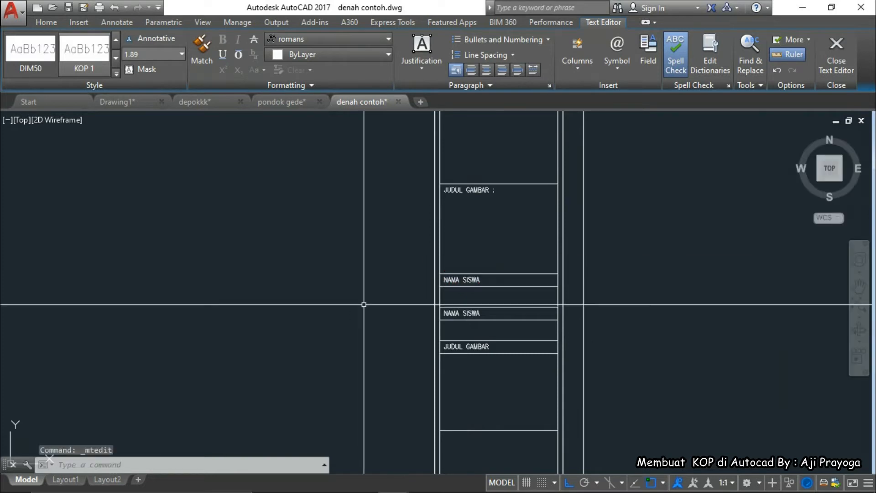
pyautogui.scroll(3, 498, 292)
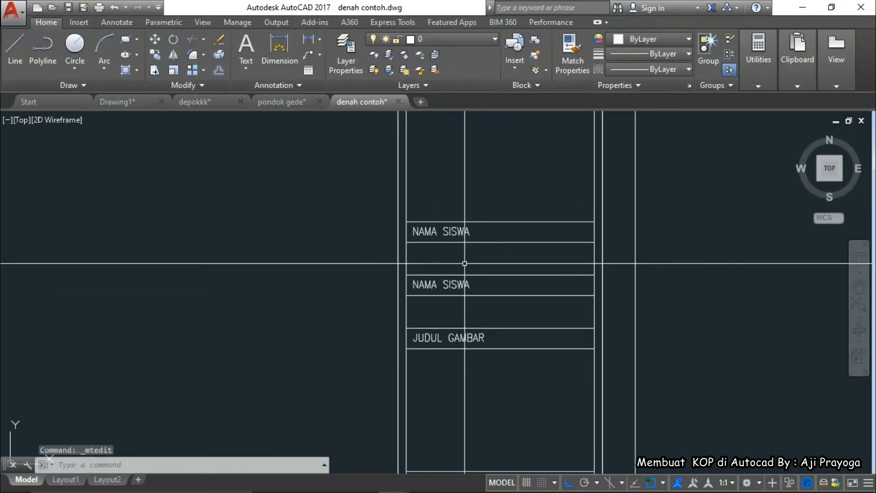
# Change the lower NAMA SISWA label to 'KELAS/ NO. ABSEN'
pyautogui.doubleClick(452, 286)
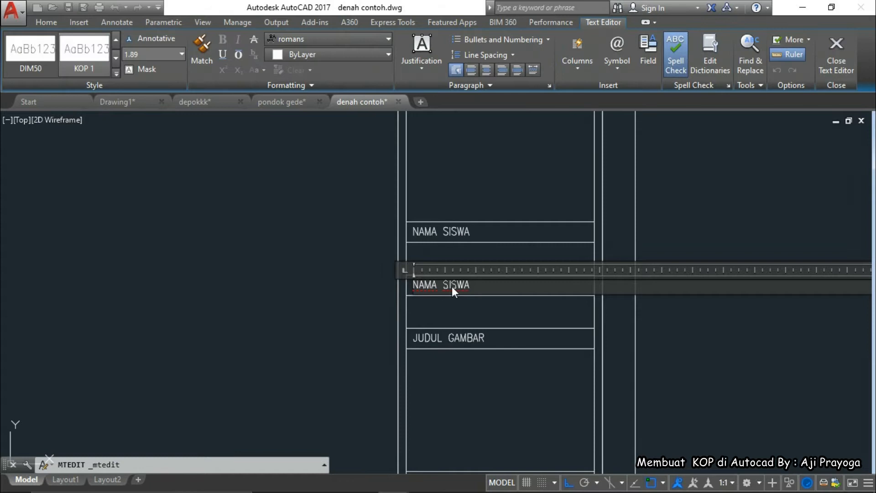
pyautogui.moveTo(477, 287); pyautogui.dragTo(377, 287)
pyautogui.write('KELAS/ N')
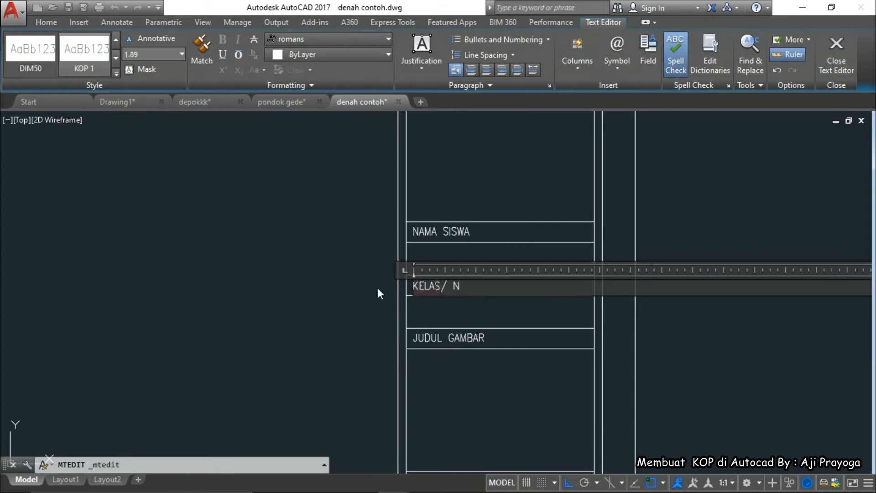
pyautogui.write('O.ABSEN')
pyautogui.press('Left')
pyautogui.press('Left')
pyautogui.press('Left')
pyautogui.press('Left')
pyautogui.press('Left')
pyautogui.press('BackSpace')
pyautogui.press('BackSpace')
pyautogui.write('.')
pyautogui.click(445, 312)
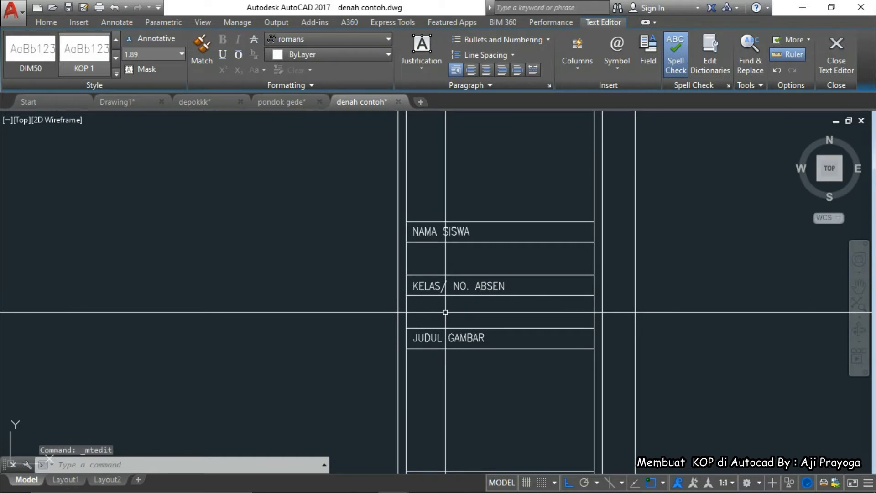
# Rename the bottom JUDUL GAMBAR label to NAMA PEMBIMBING
pyautogui.doubleClick(498, 342)
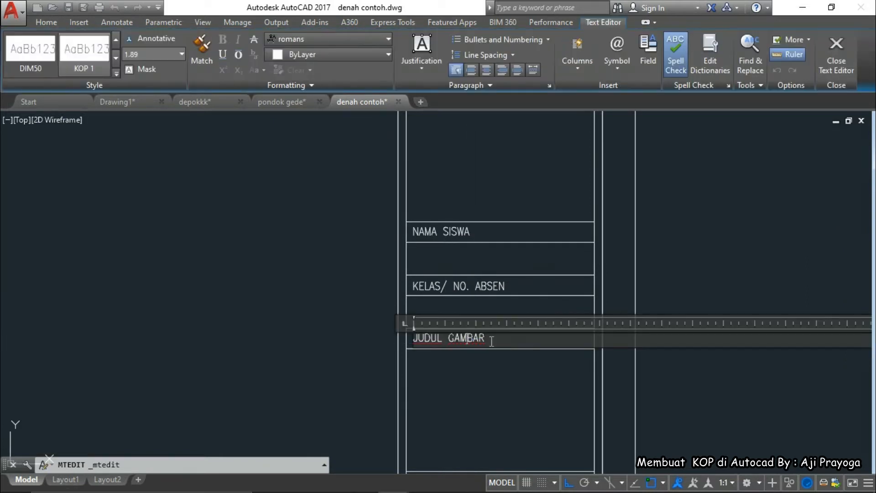
pyautogui.write('NAMA')
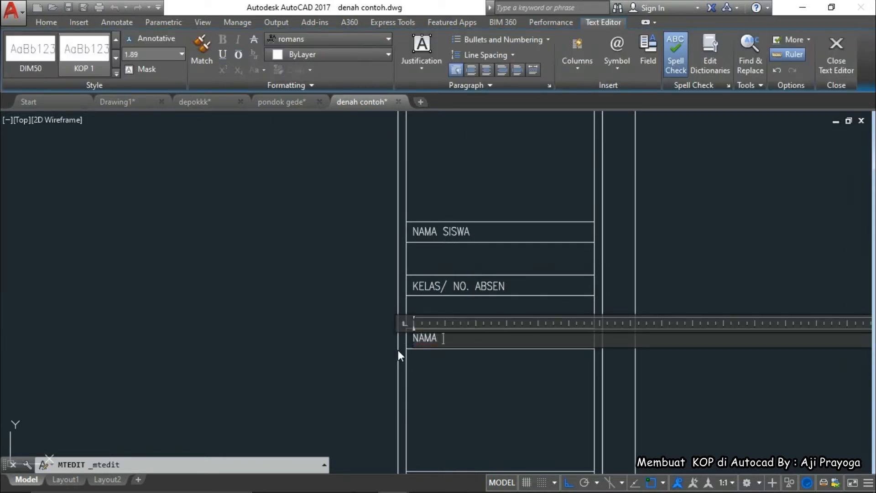
pyautogui.write(' PEMBIMBING')
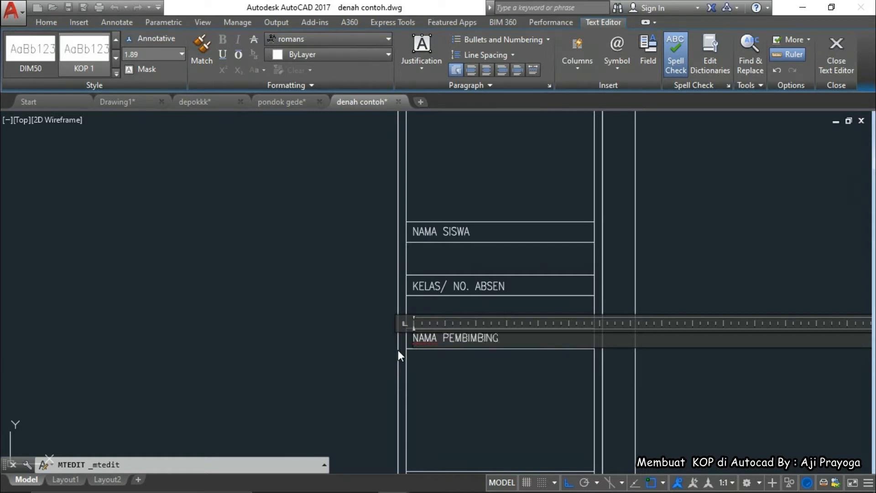
pyautogui.click(340, 322)
pyautogui.scroll(-4, 401, 322)
pyautogui.moveTo(402, 322); pyautogui.dragTo(402, 262, button='middle')
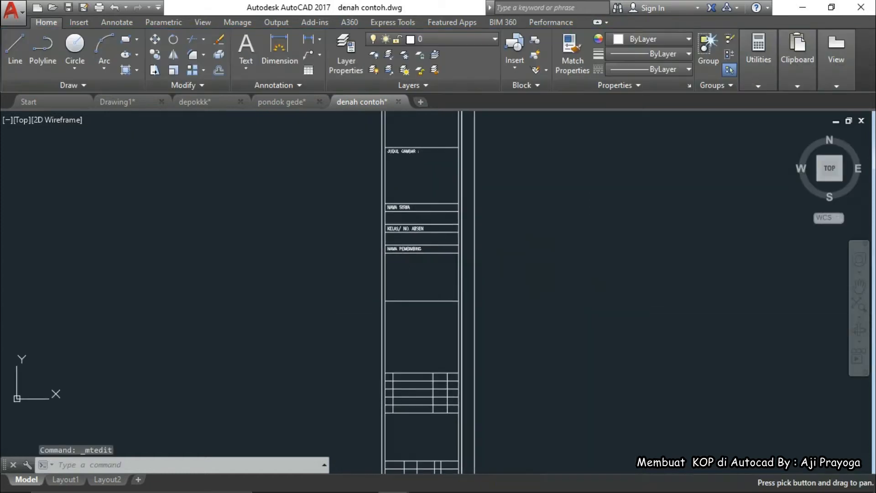
# Zoom out to the whole sheet and switch to KOP-Model.pdf in Nitro Pro
pyautogui.scroll(5, 402, 283)
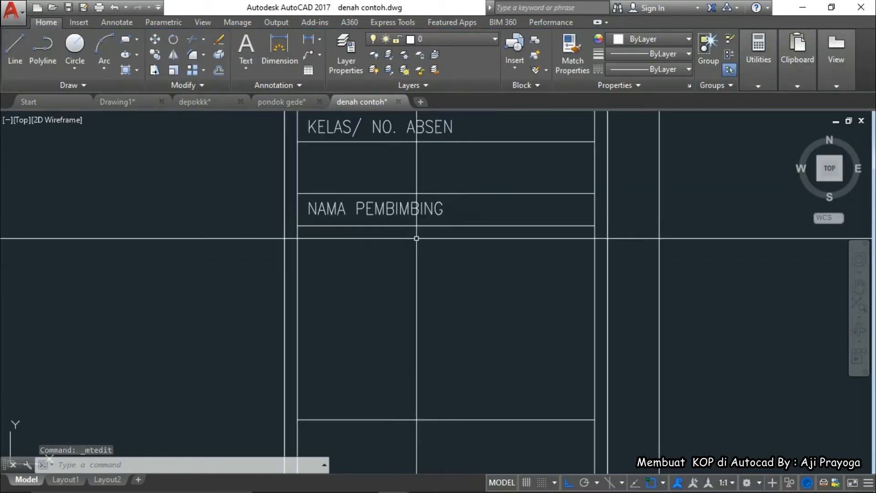
pyautogui.scroll(-1, 416, 264)
pyautogui.scroll(-2, 416, 265)
pyautogui.moveTo(429, 312)
pyautogui.mouseDown(button='middle')
pyautogui.moveTo(422, 295)
pyautogui.moveTo(378, 301)
pyautogui.mouseUp(button='middle')
pyautogui.scroll(1, 417, 298)
pyautogui.scroll(-3, 379, 300)
pyautogui.scroll(-2, 426, 309)
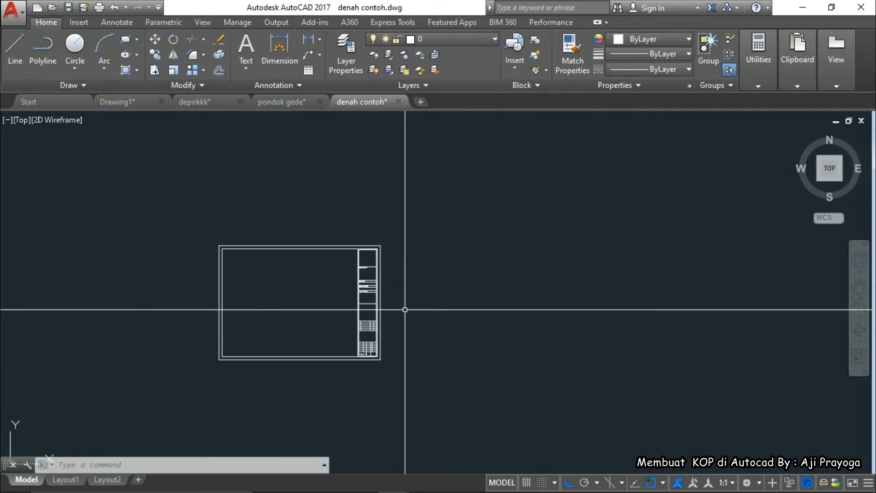
pyautogui.moveTo(432, 491)
pyautogui.click(519, 480)
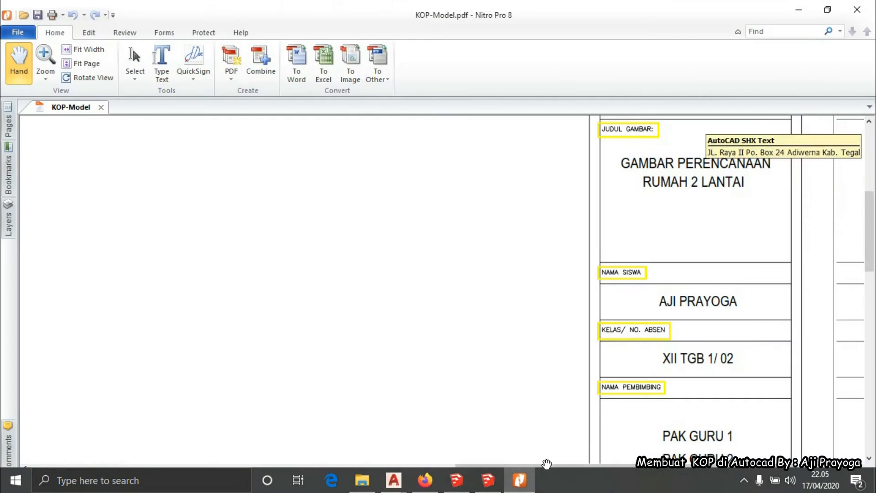
pyautogui.scroll(-5, 651, 241)
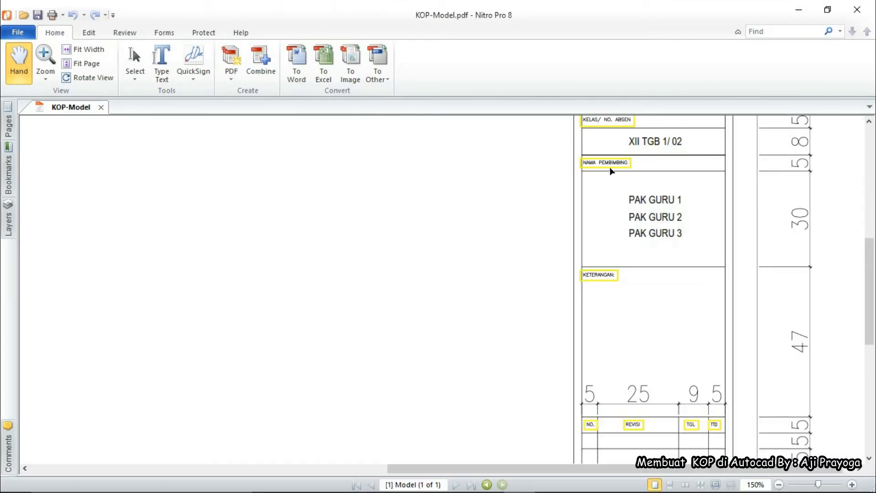
pyautogui.keyDown('ctrl'); pyautogui.scroll(3, 612, 171); pyautogui.keyUp('ctrl')
pyautogui.scroll(-3, 612, 169)
pyautogui.keyDown('ctrl'); pyautogui.scroll(-3, 586, 258); pyautogui.keyUp('ctrl')
pyautogui.scroll(-2, 586, 258)
pyautogui.scroll(1, 569, 336)
pyautogui.keyDown('ctrl'); pyautogui.scroll(1, 576, 395); pyautogui.keyUp('ctrl')
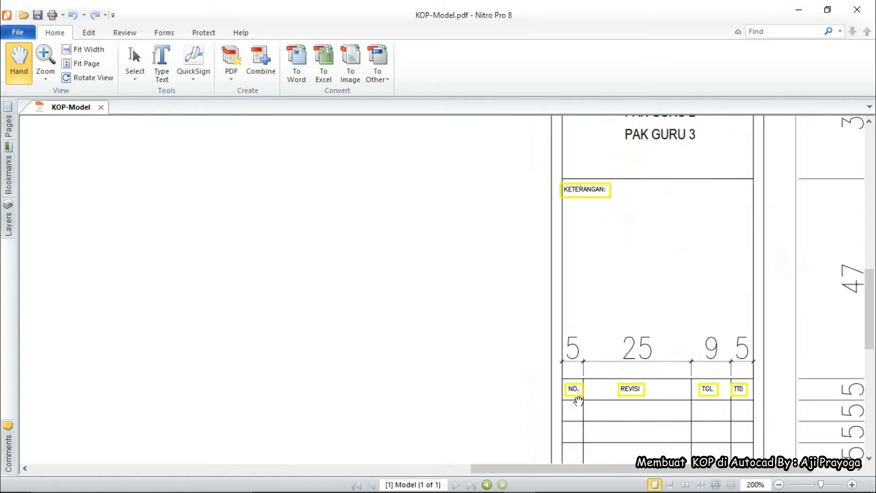
pyautogui.keyDown('ctrl'); pyautogui.scroll(2, 576, 400); pyautogui.keyUp('ctrl')
pyautogui.scroll(-2, 585, 342)
pyautogui.keyDown('ctrl'); pyautogui.scroll(-2, 581, 342); pyautogui.keyUp('ctrl')
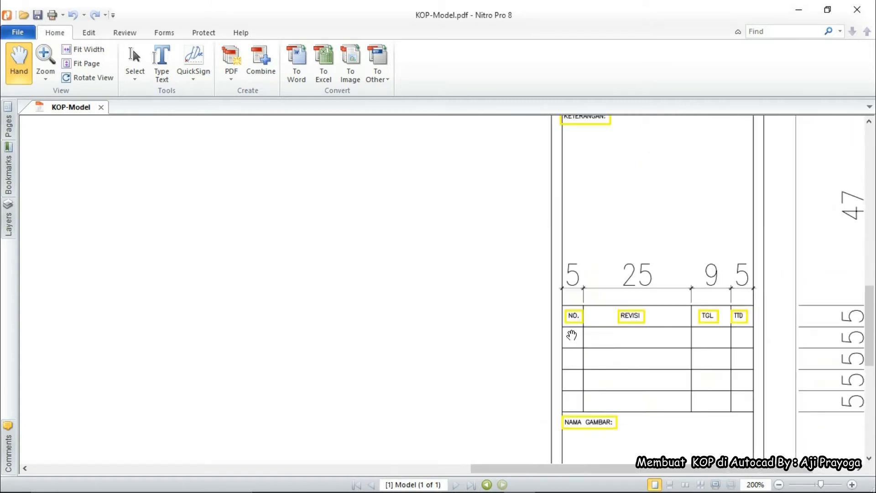
pyautogui.keyDown('ctrl'); pyautogui.scroll(-1, 572, 335); pyautogui.keyUp('ctrl')
pyautogui.scroll(2, 588, 213)
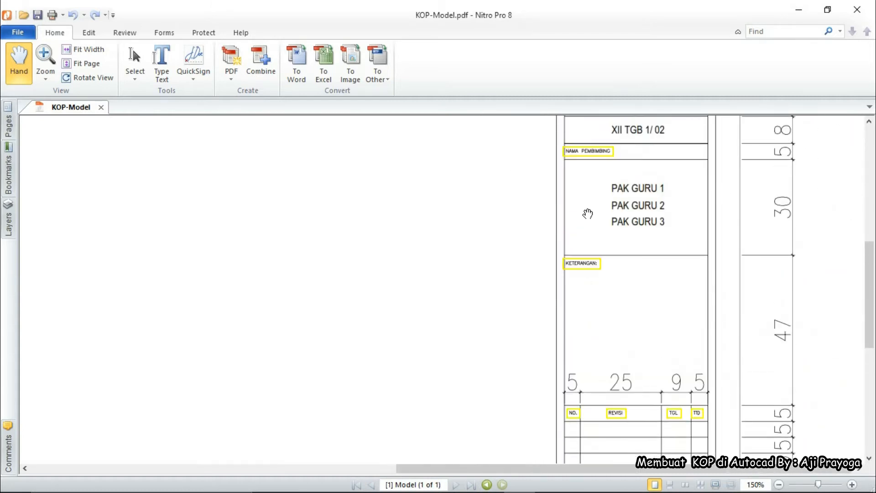
pyautogui.scroll(-2, 588, 214)
pyautogui.scroll(-1, 644, 364)
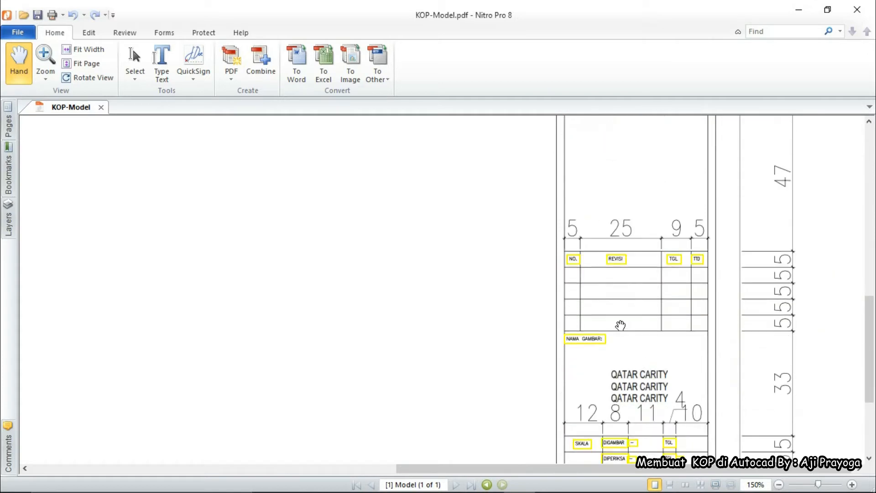
pyautogui.scroll(-2, 620, 325)
# Back in the drawing, copy the NAMA PEMBIMBING label into the box below
pyautogui.click(799, 10)
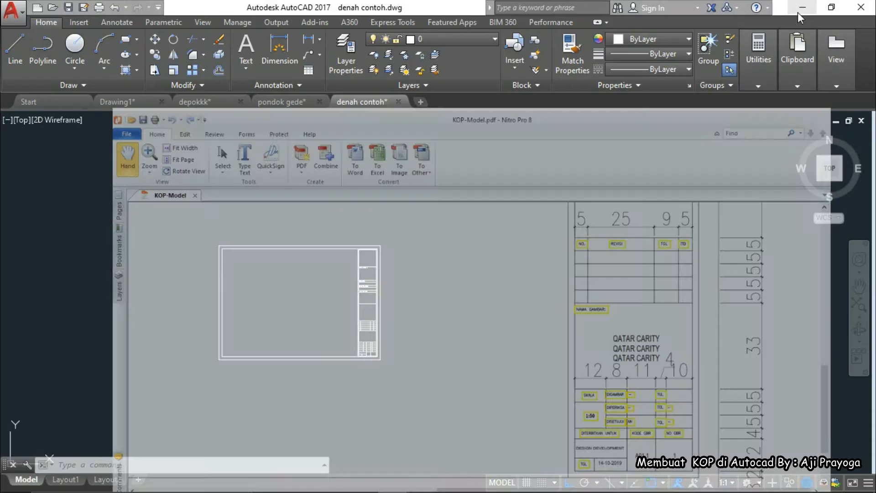
pyautogui.scroll(6, 429, 310)
pyautogui.scroll(-3, 461, 229)
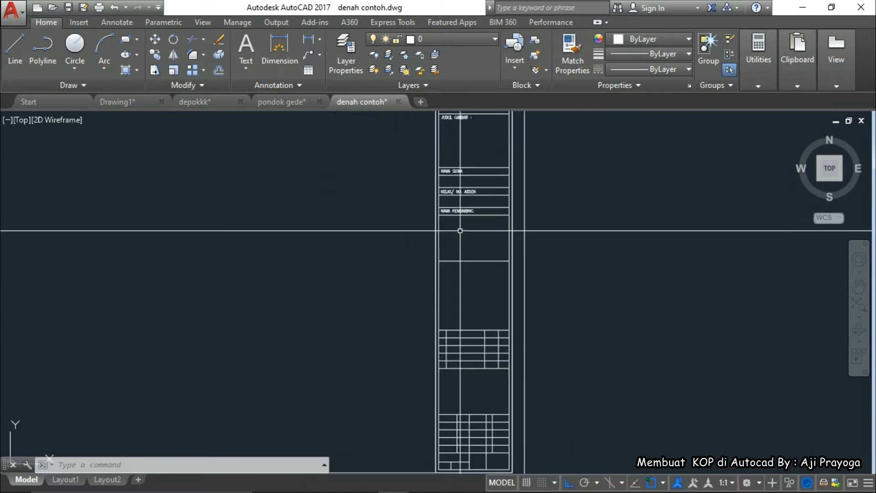
pyautogui.scroll(4, 458, 229)
pyautogui.click(458, 236)
pyautogui.write('co')
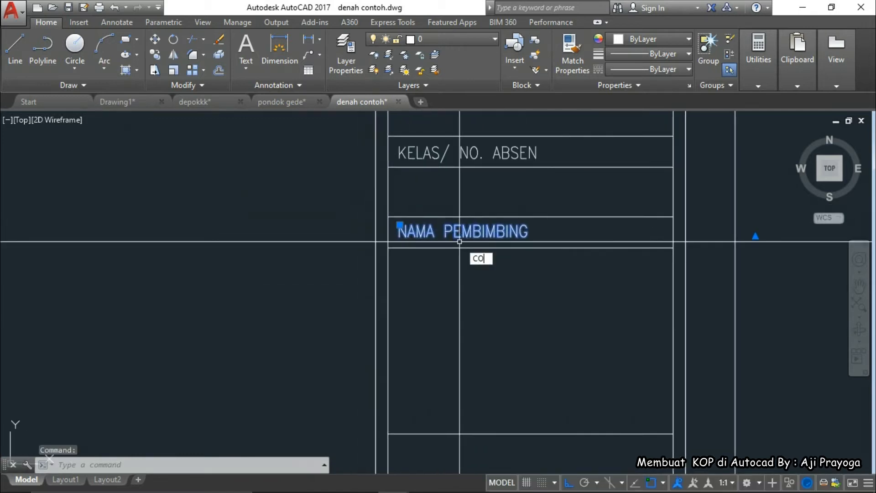
pyautogui.press('Return')
pyautogui.click(388, 248)
pyautogui.scroll(-2, 414, 248)
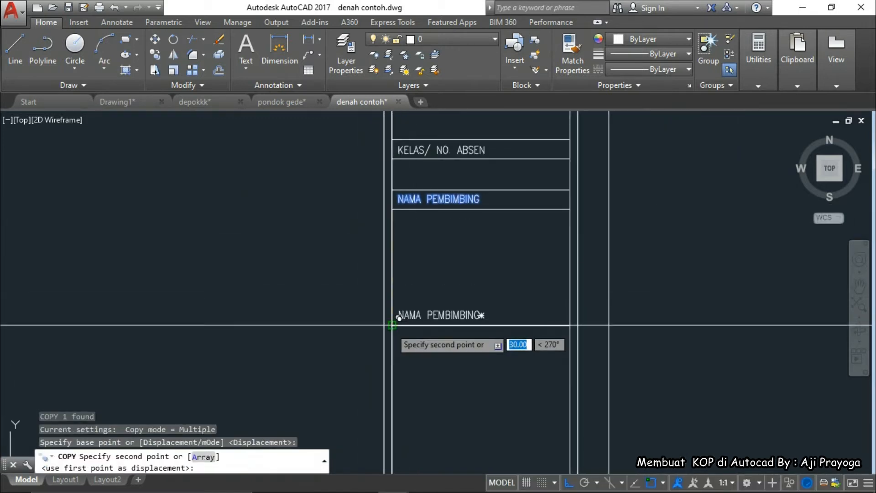
pyautogui.scroll(4, 394, 359)
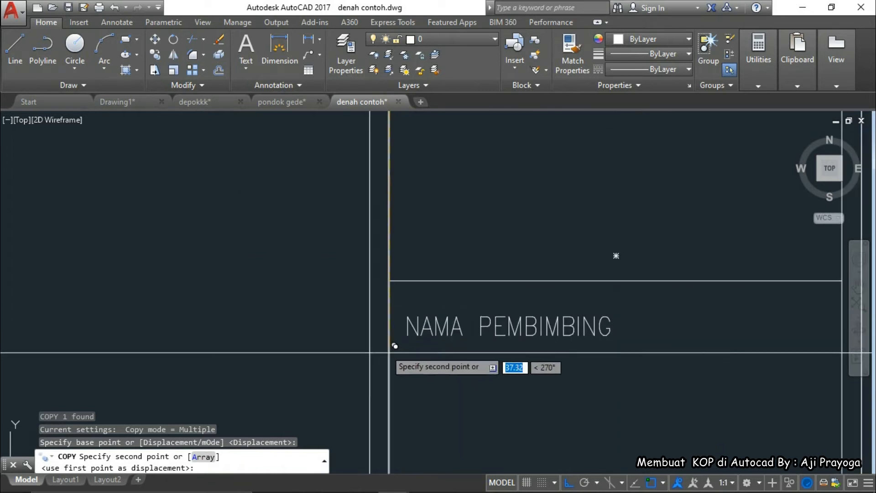
pyautogui.click(354, 337)
pyautogui.press('Escape')
# Retype the copied label as KETERANGAN
pyautogui.doubleClick(503, 320)
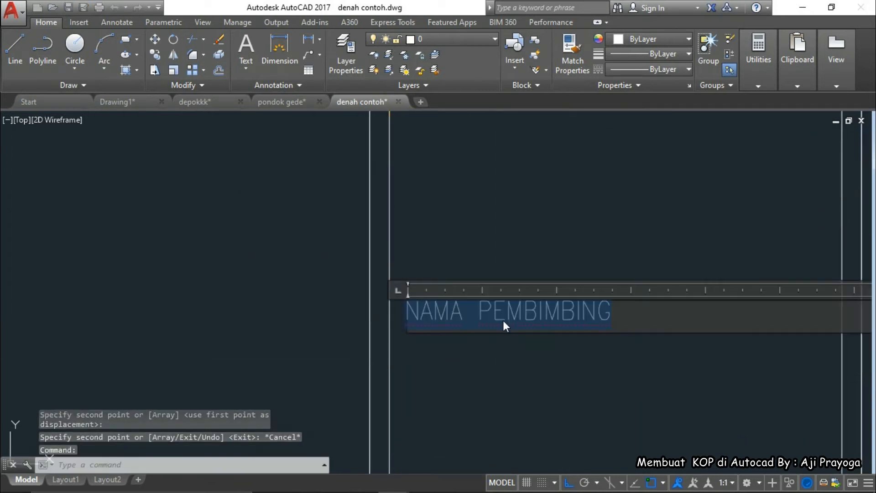
pyautogui.write('KETERANG')
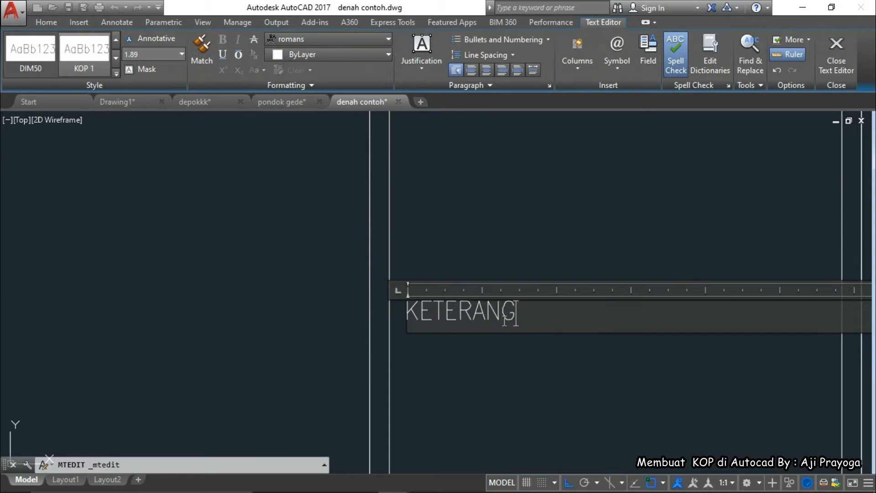
pyautogui.click(329, 320)
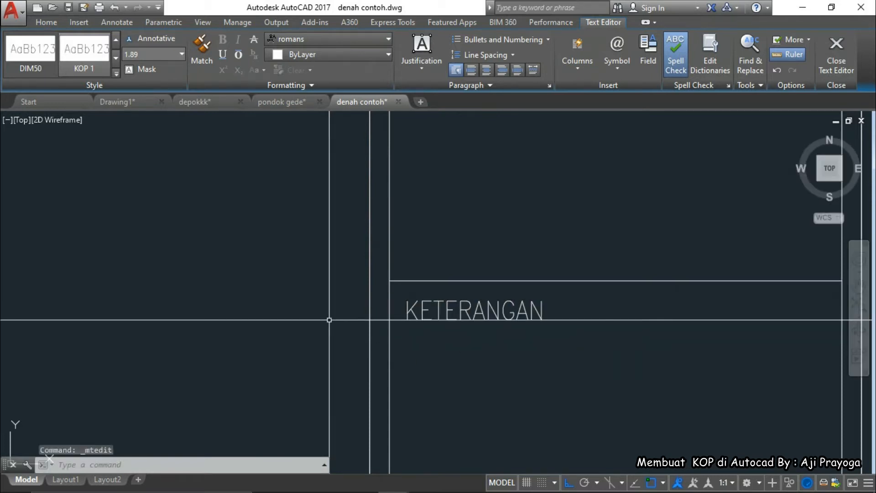
pyautogui.press('Escape')
pyautogui.scroll(-2, 427, 272)
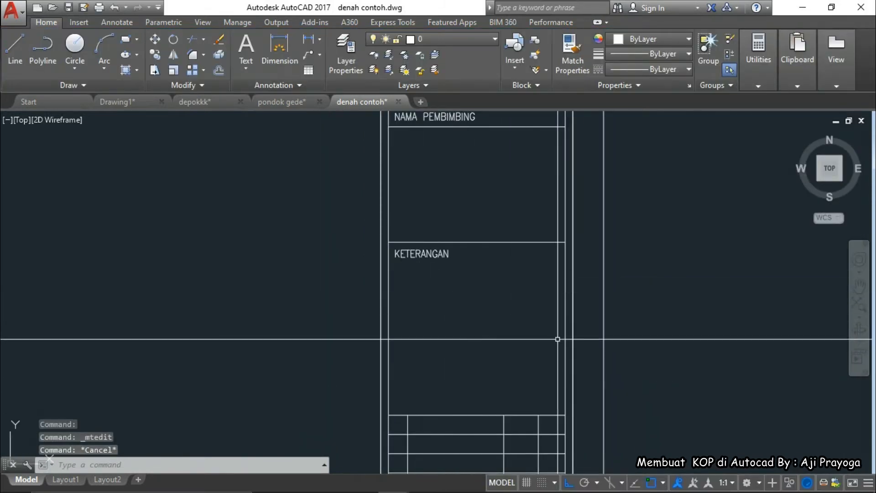
# Copy the KETERANGAN label into the table's top row, then bring back the reference PDF
pyautogui.click(429, 254)
pyautogui.moveTo(460, 313); pyautogui.dragTo(458, 280, button='middle')
pyautogui.write('co')
pyautogui.press('Return')
pyautogui.scroll(3, 387, 213)
pyautogui.click(386, 210)
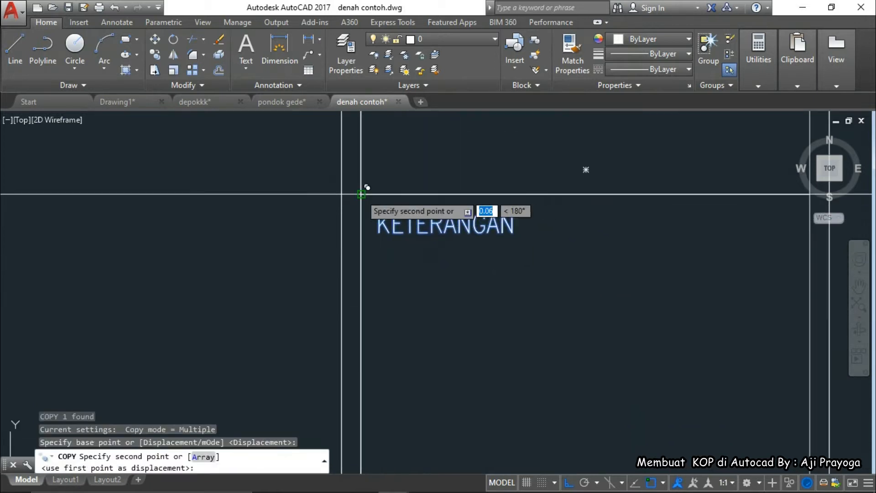
pyautogui.scroll(-3, 360, 194)
pyautogui.scroll(3, 369, 320)
pyautogui.click(362, 309)
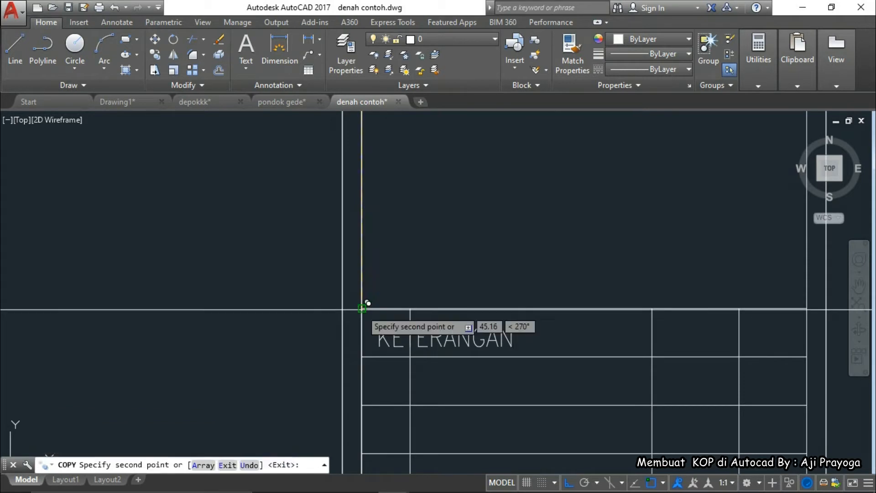
pyautogui.press('Escape')
pyautogui.click(519, 481)
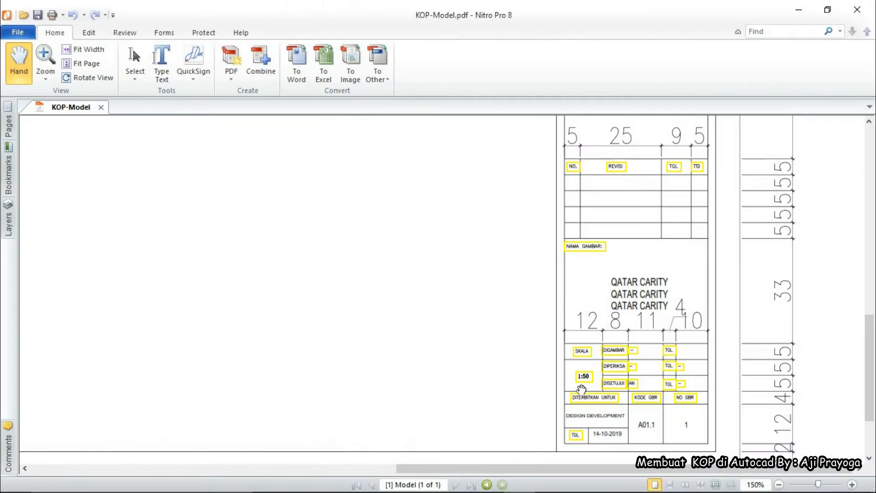
# Zoom around KOP-Model.pdf to inspect the SKALA through NO. GBR cells
pyautogui.scroll(1, 595, 372)
pyautogui.scroll(-1, 595, 393)
pyautogui.keyDown('ctrl'); pyautogui.scroll(3, 592, 395); pyautogui.keyUp('ctrl')
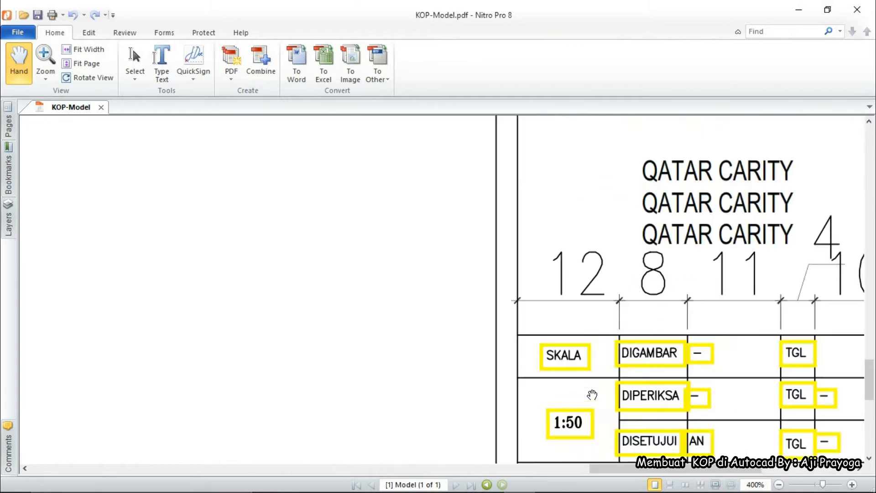
pyautogui.keyDown('ctrl'); pyautogui.scroll(-2, 566, 369); pyautogui.keyUp('ctrl')
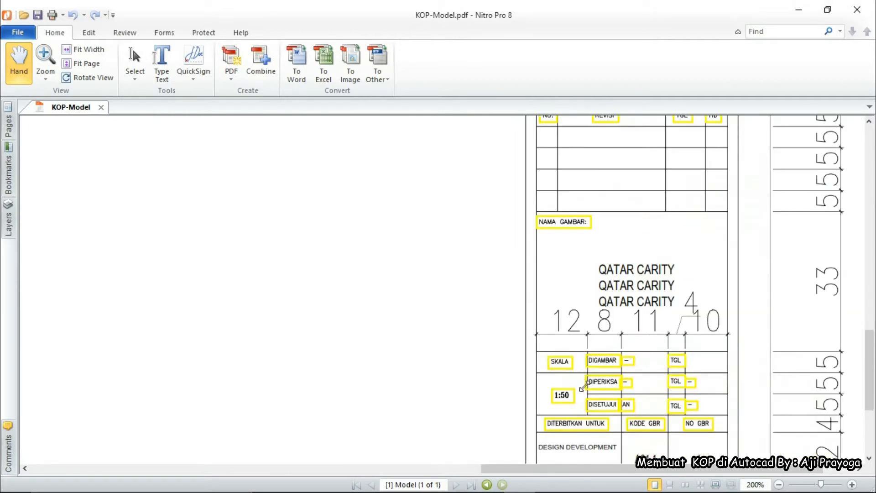
pyautogui.keyDown('ctrl'); pyautogui.scroll(2, 605, 383); pyautogui.keyUp('ctrl')
pyautogui.scroll(-2, 586, 342)
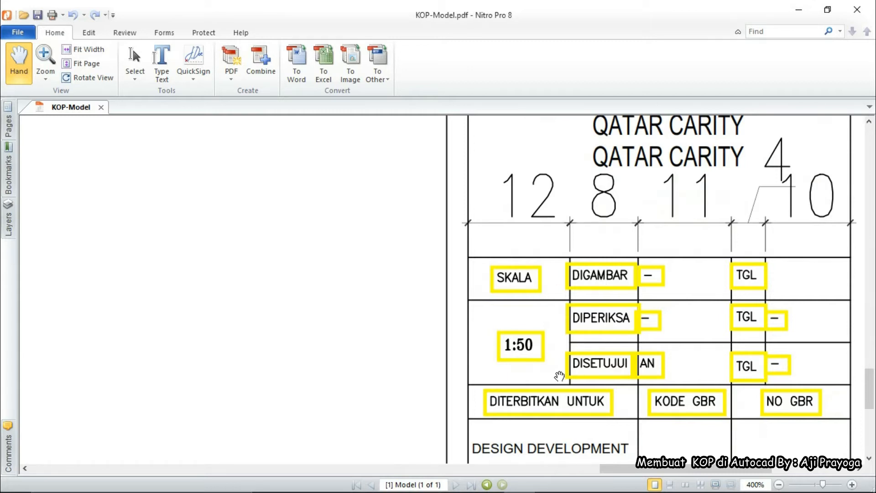
pyautogui.scroll(-1, 560, 376)
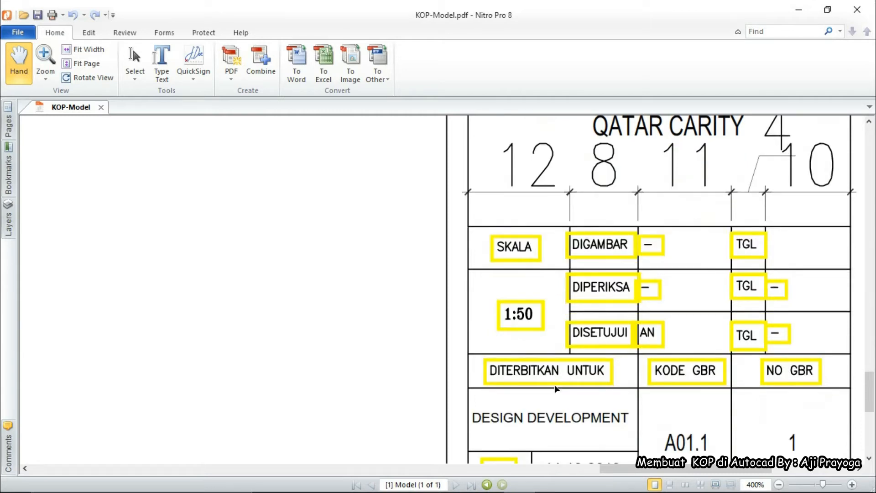
# Glance at the drawing, then review the NO., REVISI, TGL, TTD revision table headings
pyautogui.click(800, 12)
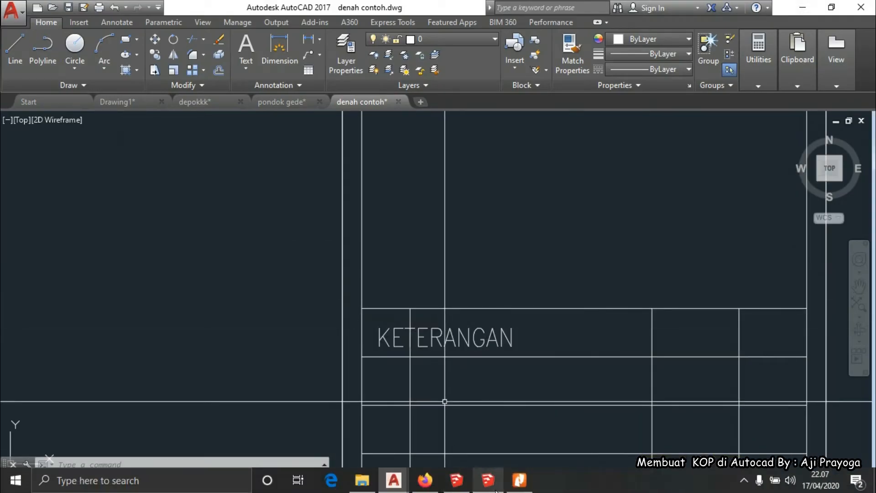
pyautogui.click(510, 488)
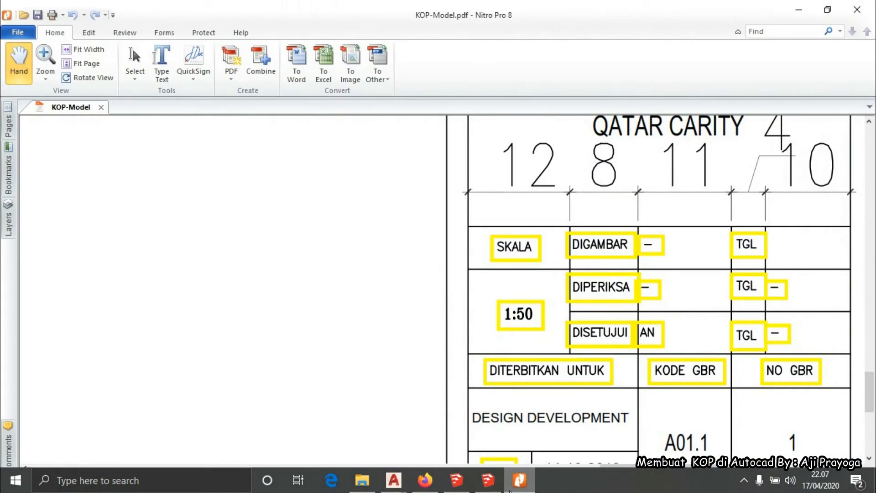
pyautogui.keyDown('ctrl'); pyautogui.scroll(-2, 420, 352); pyautogui.keyUp('ctrl')
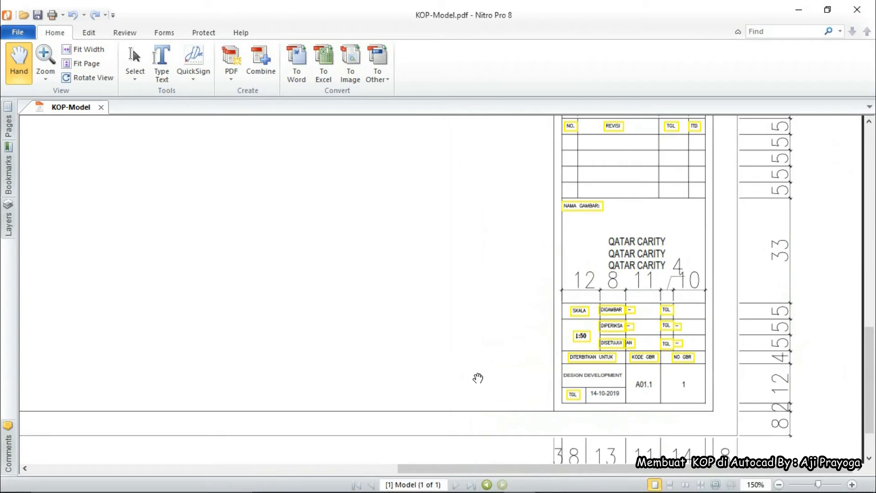
pyautogui.scroll(3, 591, 375)
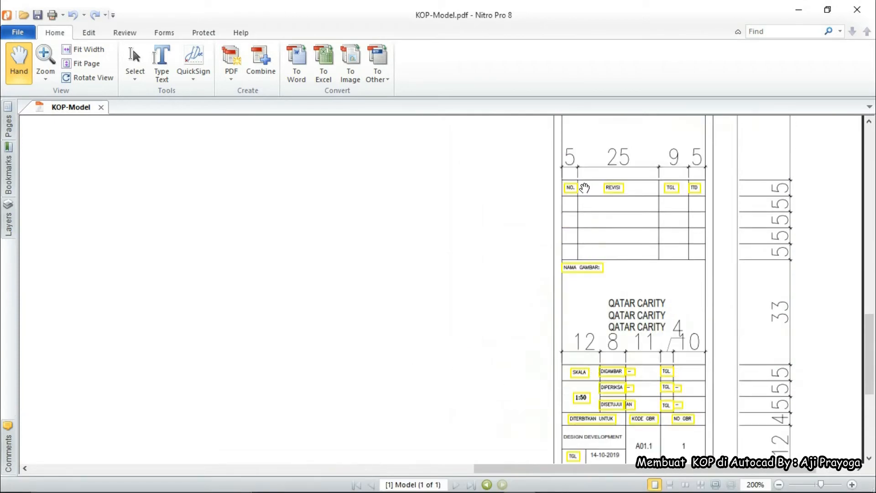
pyautogui.keyDown('ctrl'); pyautogui.scroll(3, 581, 188); pyautogui.keyUp('ctrl')
pyautogui.scroll(-1, 545, 288)
pyautogui.scroll(3, 545, 288)
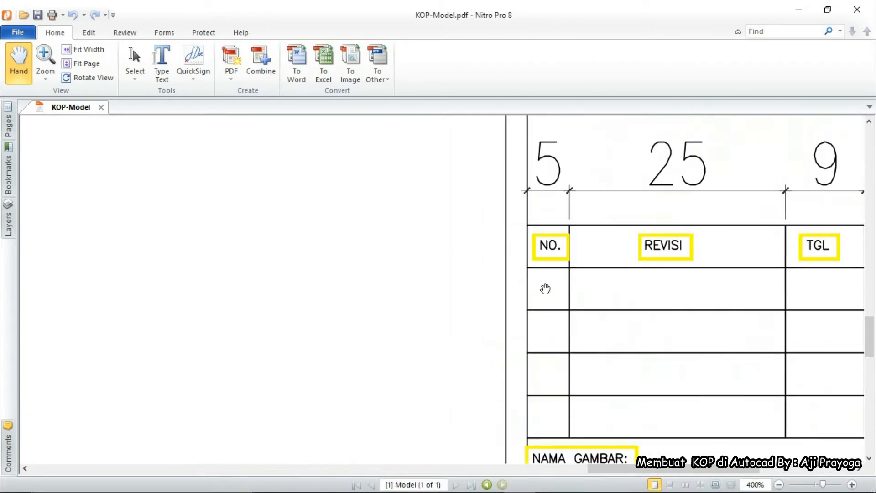
pyautogui.keyDown('ctrl'); pyautogui.scroll(-2, 614, 267); pyautogui.keyUp('ctrl')
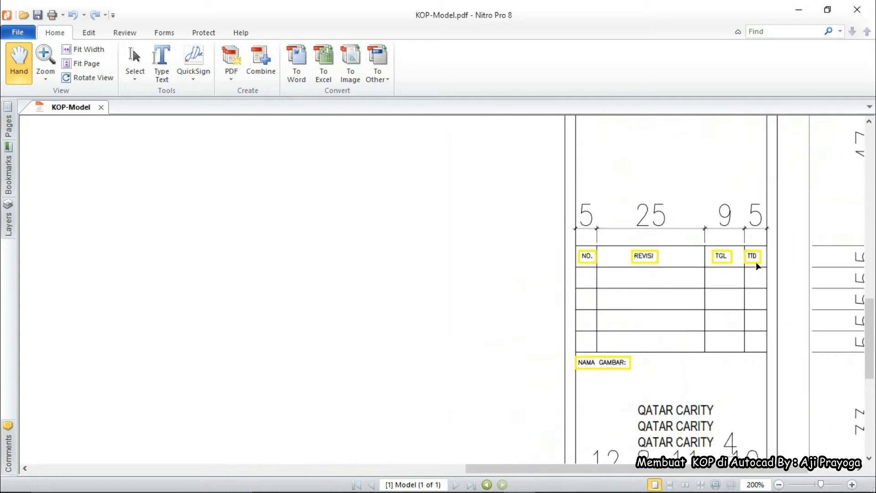
# Retype the copied KETERANGAN label as NO and nudge it left within its cell
pyautogui.click(798, 10)
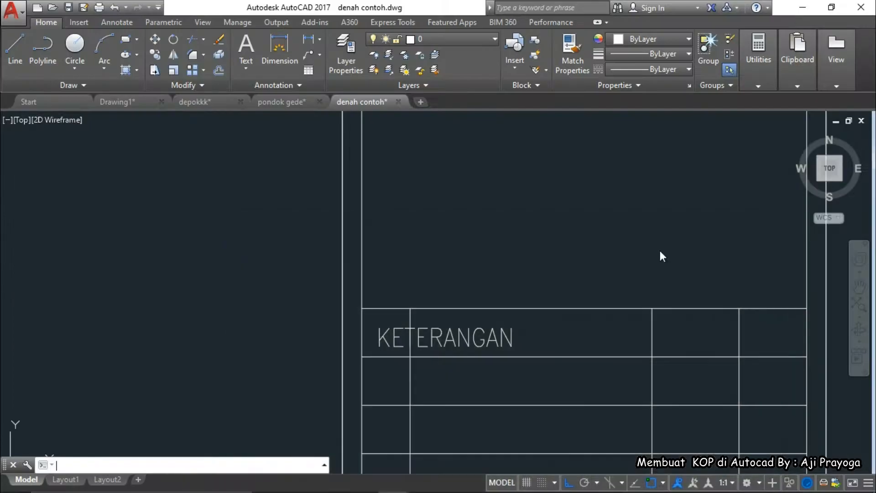
pyautogui.doubleClick(395, 344)
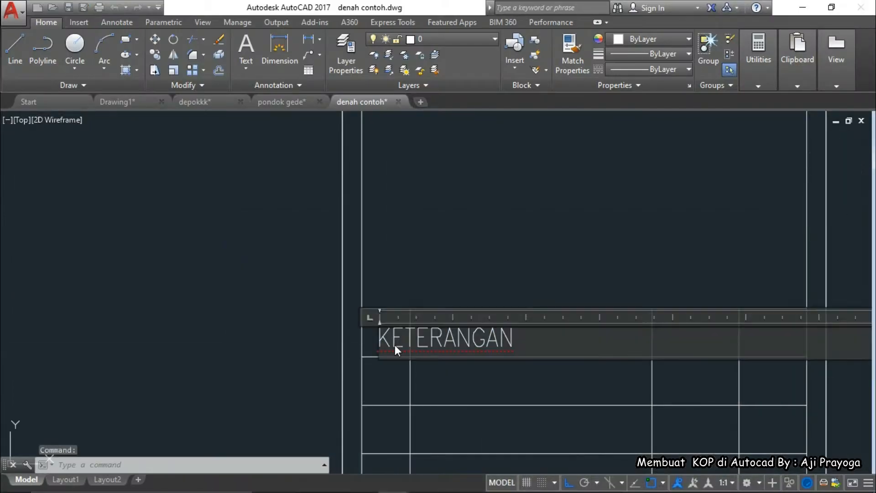
pyautogui.doubleClick(396, 345)
pyautogui.write('NO')
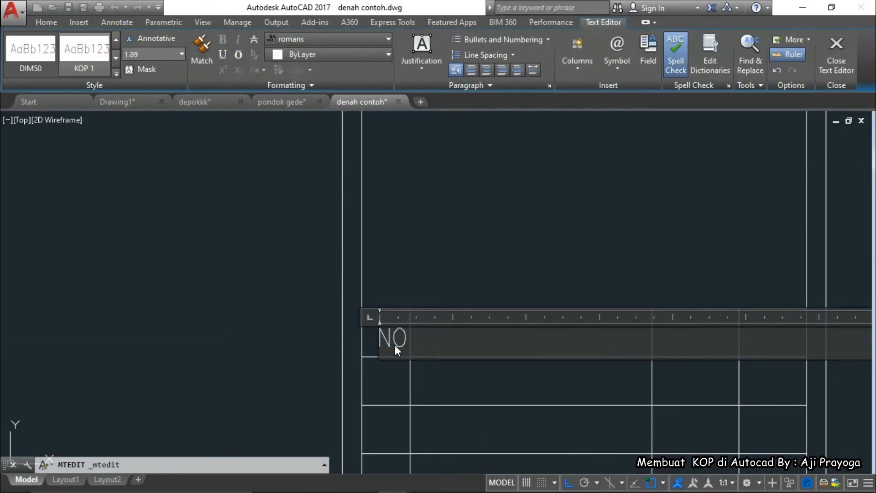
pyautogui.click(419, 235)
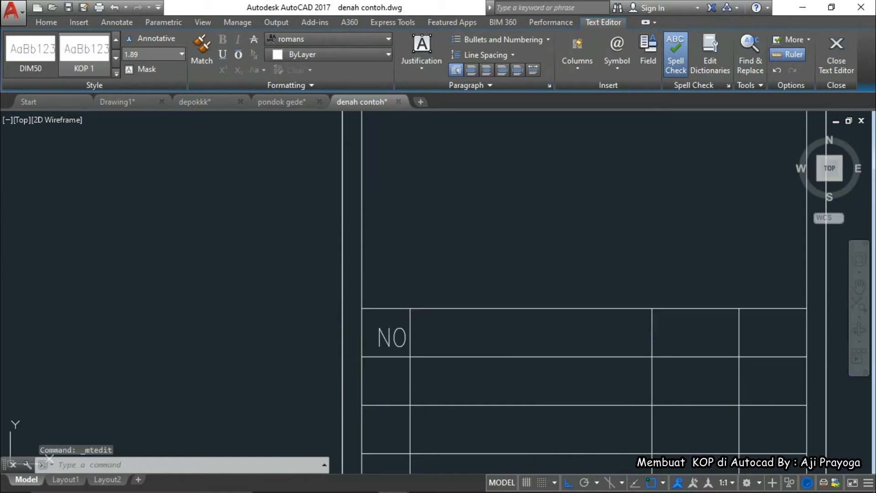
pyautogui.click(392, 337)
pyautogui.click(405, 339)
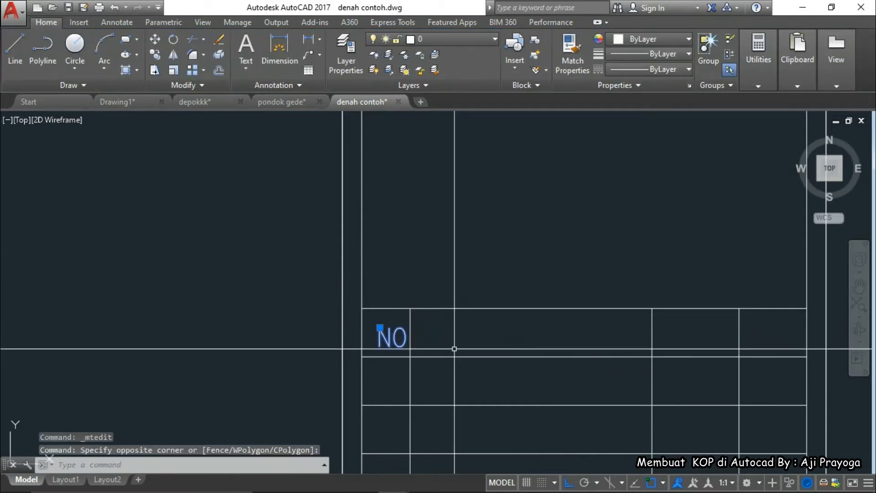
pyautogui.write('m')
pyautogui.press('space')
pyautogui.click(479, 332)
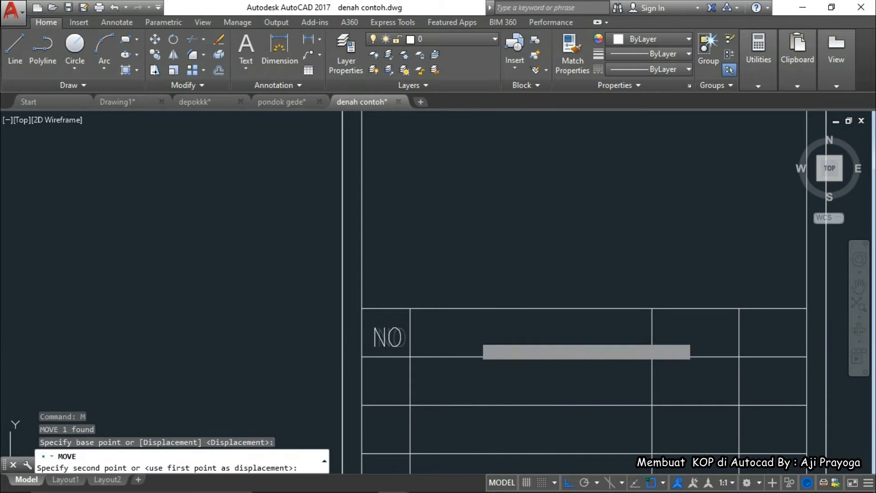
pyautogui.click(473, 333)
# Copy NO into the next cell and change it to REVISI
pyautogui.click(393, 346)
pyautogui.moveTo(419, 348); pyautogui.dragTo(405, 350, button='middle')
pyautogui.write('co')
pyautogui.press('space')
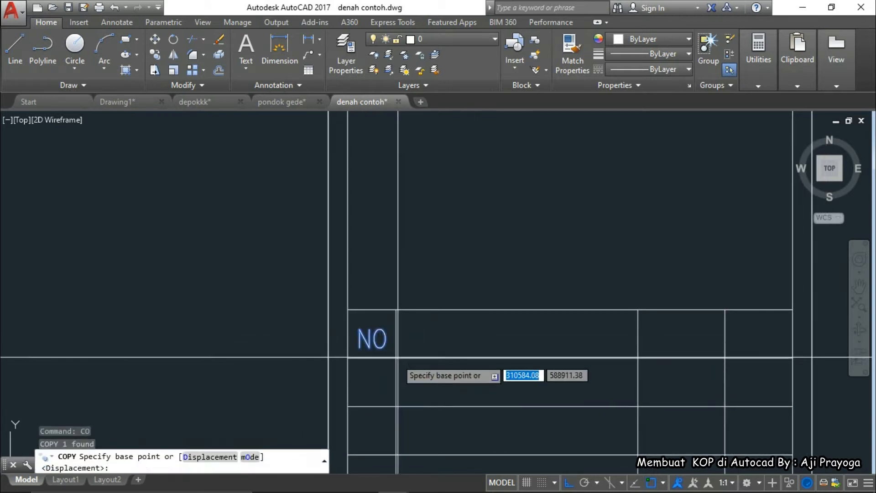
pyautogui.click(396, 358)
pyautogui.click(456, 344)
pyautogui.press('Escape')
pyautogui.press('Escape')
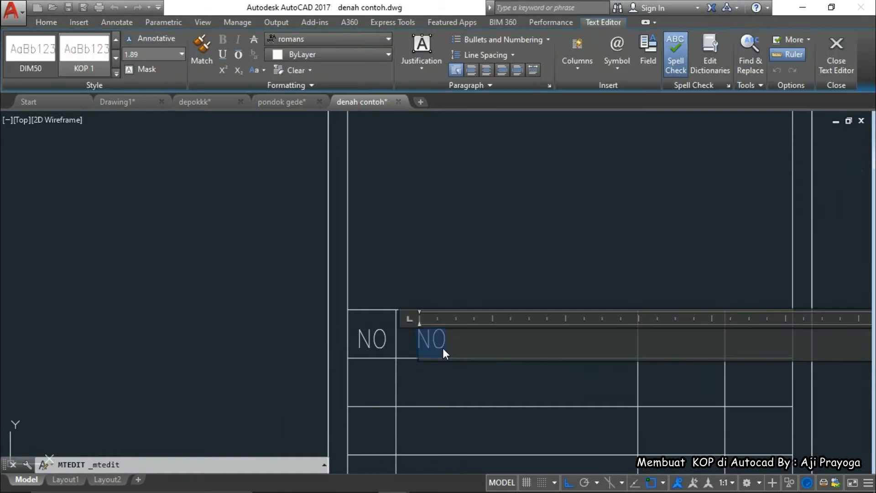
pyautogui.write('ISI')
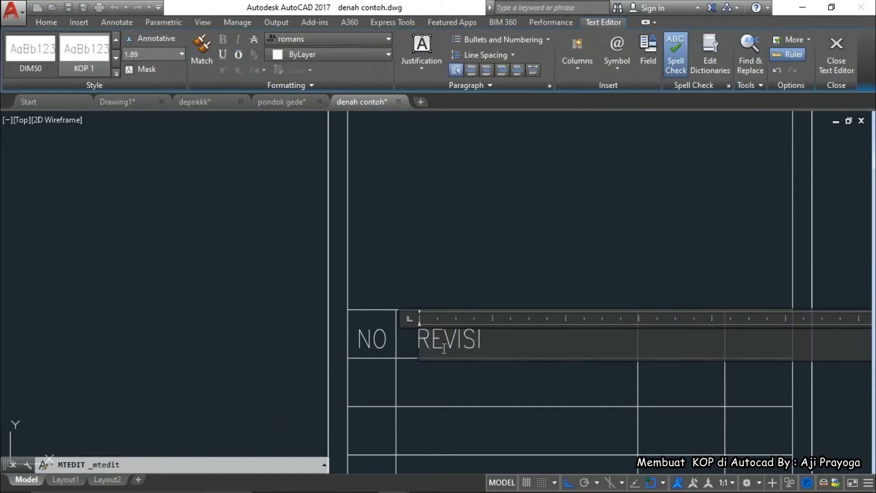
pyautogui.click(455, 383)
pyautogui.press('Escape')
# Move the REVISI label to the centre of its cell
pyautogui.click(450, 340)
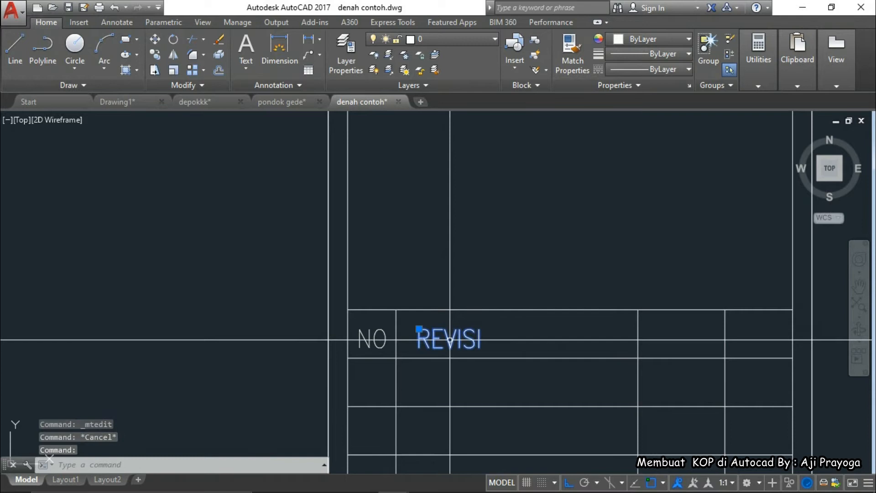
pyautogui.write('m')
pyautogui.press('Return')
pyautogui.click(471, 354)
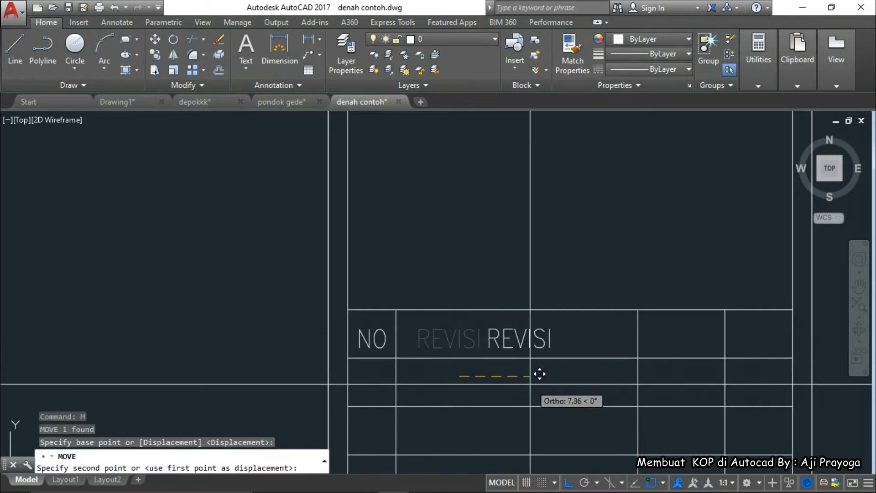
pyautogui.click(532, 376)
pyautogui.press('Escape')
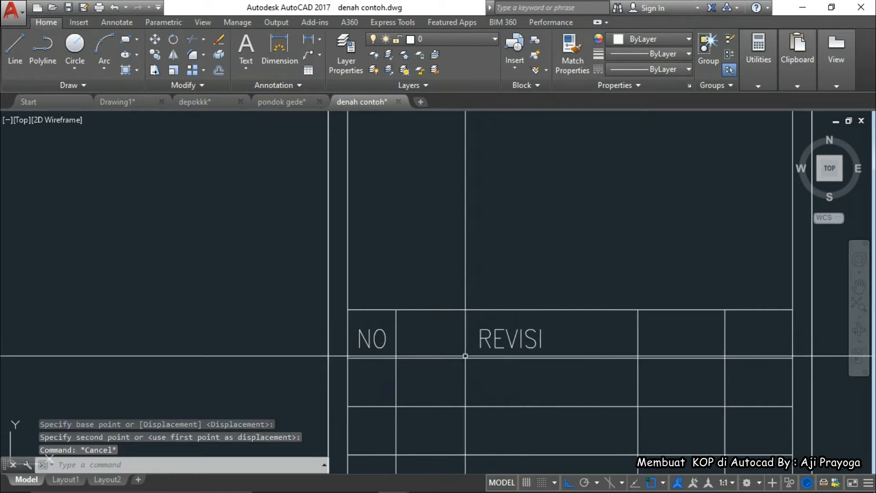
# Copy NO into the third column and change it to TGL
pyautogui.click(378, 343)
pyautogui.click(372, 344)
pyautogui.write('co')
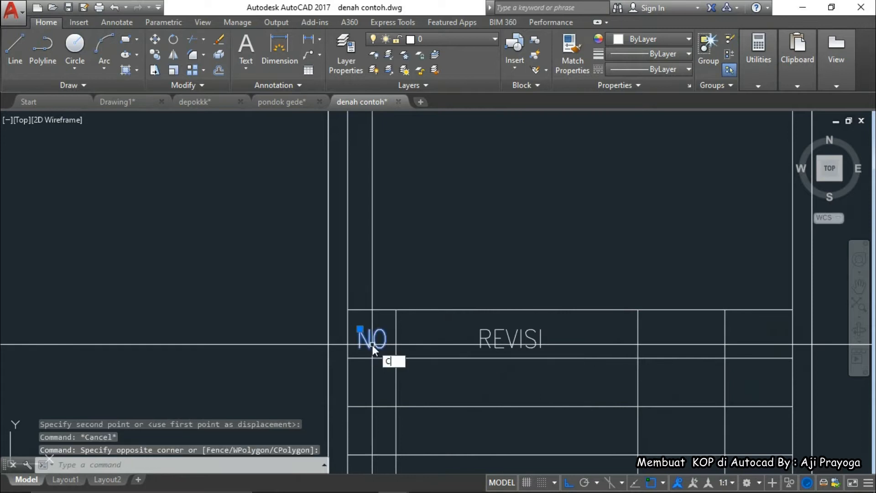
pyautogui.press('Return')
pyautogui.click(379, 345)
pyautogui.click(687, 346)
pyautogui.press('Escape')
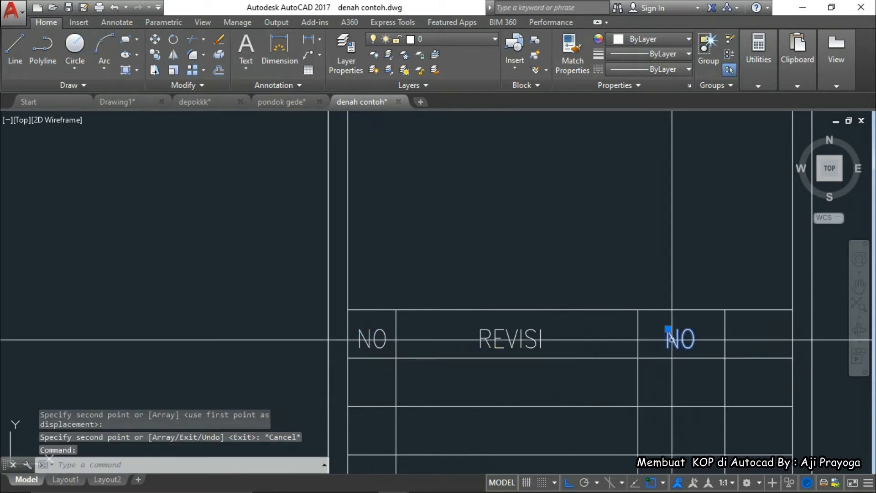
pyautogui.doubleClick(671, 340)
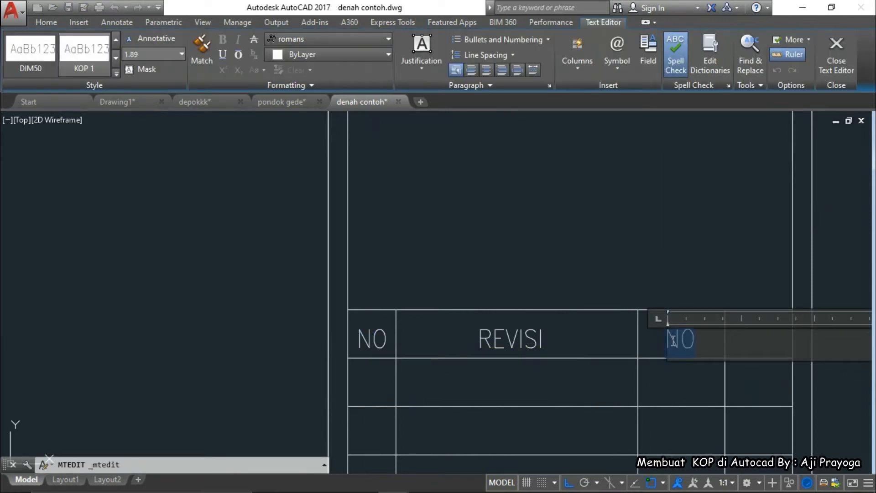
pyautogui.click(689, 373)
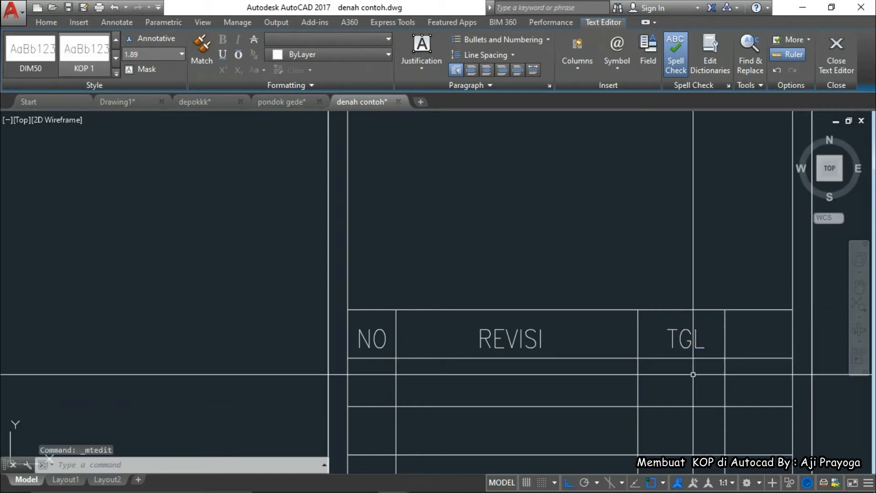
# Copy NO into the last column and change it to TTD
pyautogui.press('Return')
pyautogui.click(375, 332)
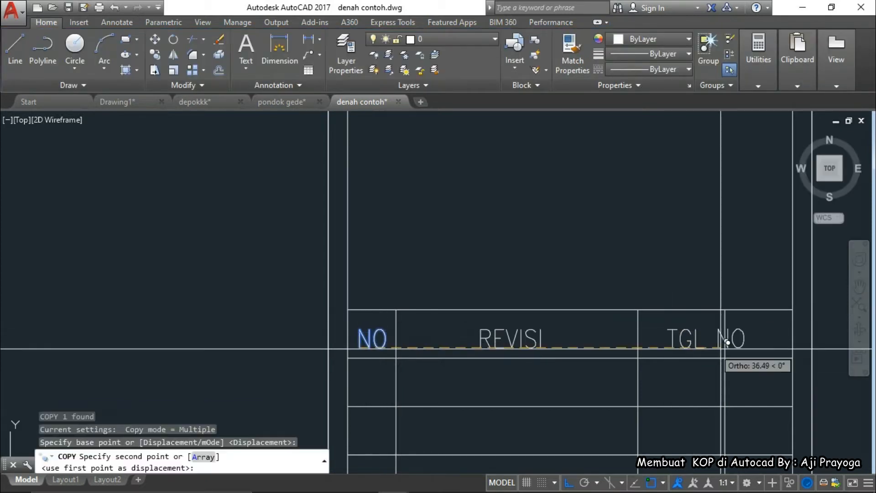
pyautogui.click(755, 346)
pyautogui.press('Escape')
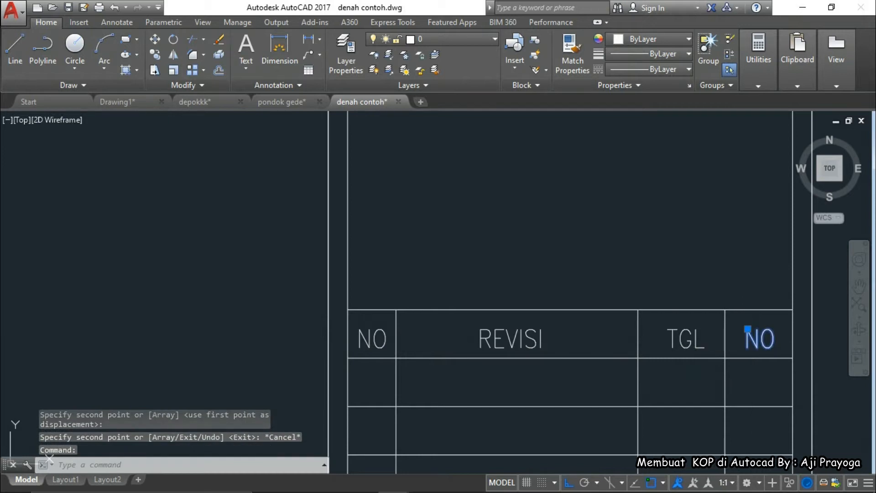
pyautogui.doubleClick(754, 347)
pyautogui.write('T')
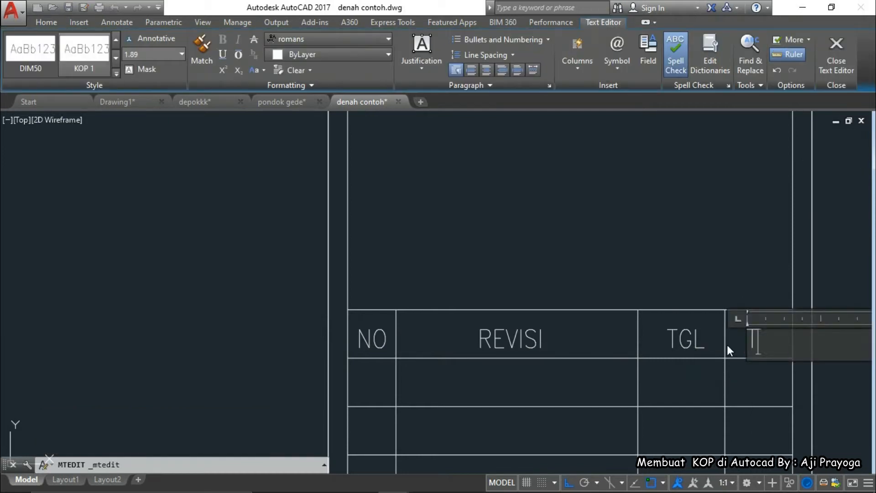
pyautogui.click(732, 388)
# Shift the TTD label slightly left within its cell
pyautogui.click(763, 340)
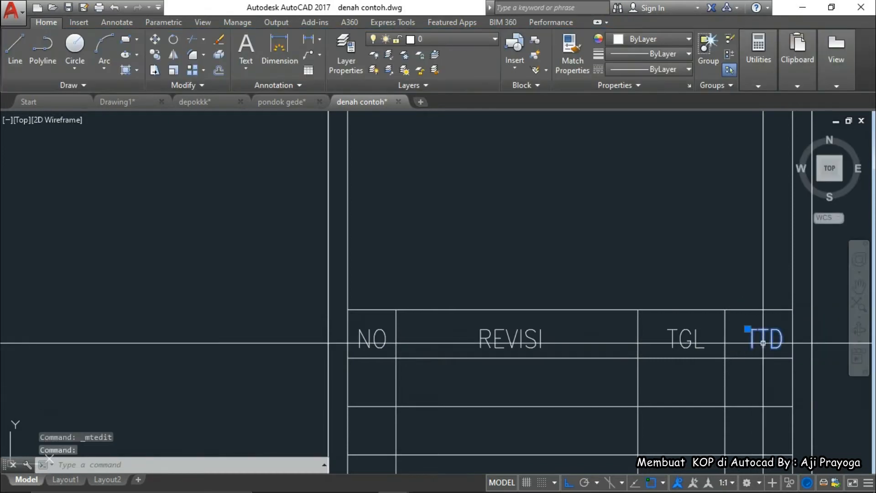
pyautogui.scroll(2, 757, 346)
pyautogui.write('m')
pyautogui.press('Return')
pyautogui.scroll(3, 776, 365)
pyautogui.click(733, 376)
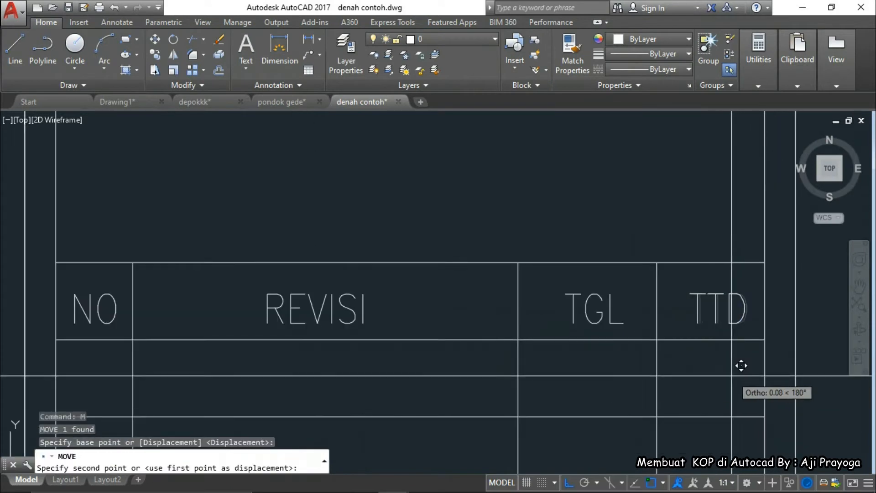
pyautogui.click(727, 377)
pyautogui.scroll(-2, 726, 377)
pyautogui.moveTo(725, 378); pyautogui.dragTo(703, 319, button='middle')
pyautogui.scroll(-8, 703, 319)
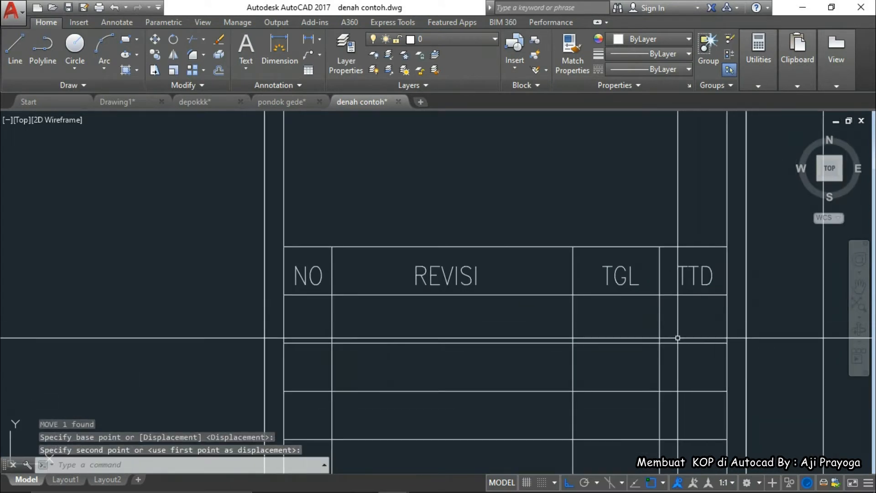
pyautogui.scroll(4, 617, 338)
pyautogui.scroll(4, 595, 398)
pyautogui.moveTo(537, 342); pyautogui.dragTo(507, 264, button='middle')
pyautogui.scroll(-2, 507, 265)
pyautogui.moveTo(514, 305); pyautogui.dragTo(502, 266, button='middle')
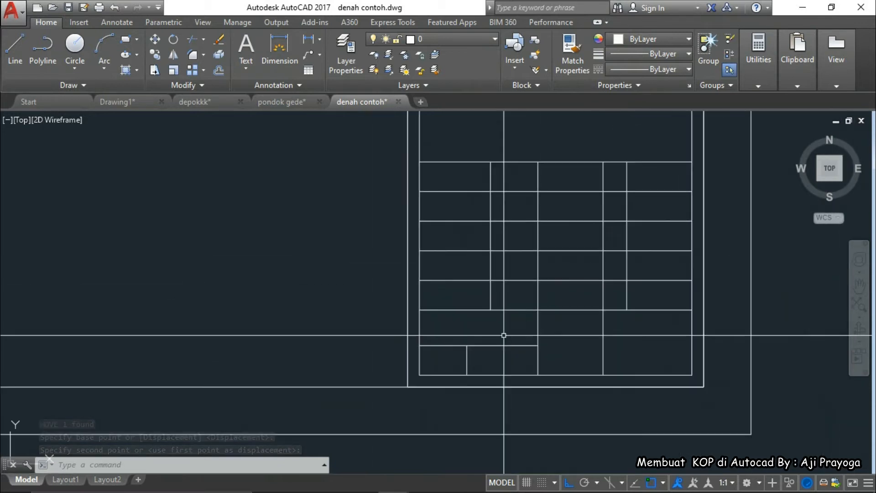
# Compare the NO/REVISI/TGL/TTD table against the KOP-Model.pdf reference
pyautogui.moveTo(465, 492)
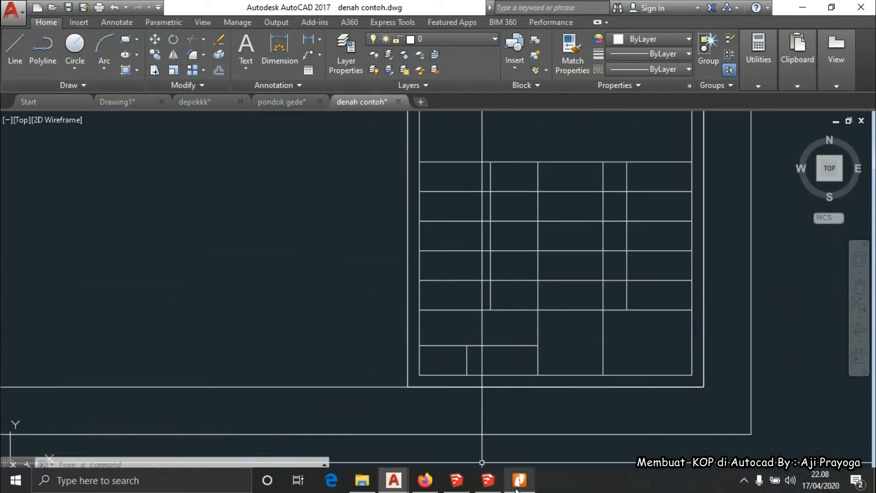
pyautogui.moveTo(518, 484)
pyautogui.click(540, 451)
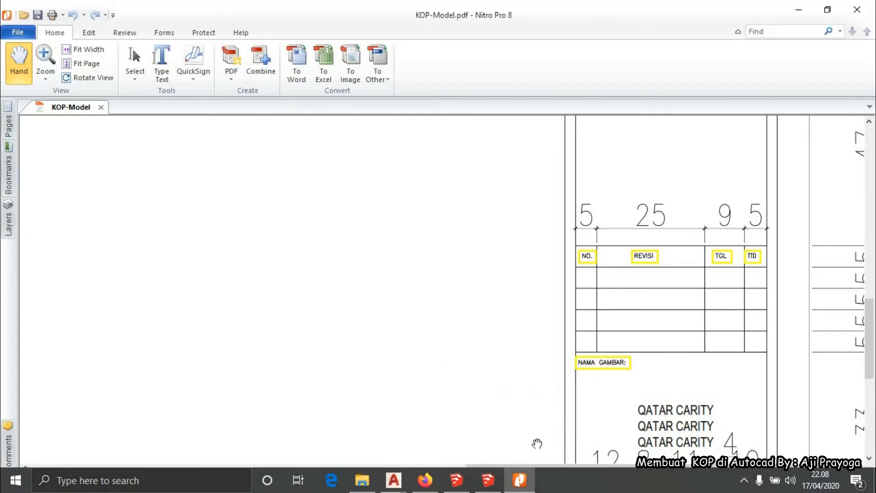
pyautogui.scroll(-2, 524, 313)
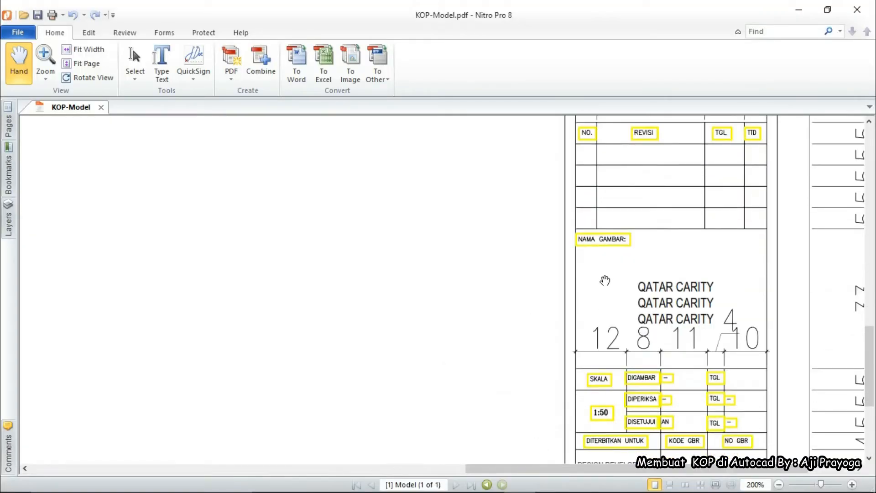
pyautogui.click(789, 14)
pyautogui.scroll(-2, 502, 259)
pyautogui.moveTo(503, 258); pyautogui.dragTo(500, 456, button='middle')
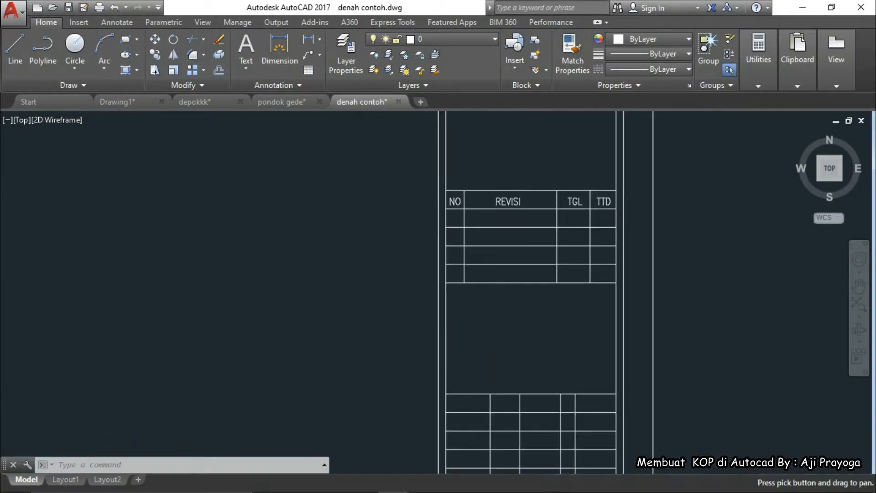
# Copy NO below the revision table and retype it as 'NAMA GAMBAR:'
pyautogui.click(457, 203)
pyautogui.moveTo(401, 269); pyautogui.dragTo(417, 276, button='middle')
pyautogui.write('co')
pyautogui.press('space')
pyautogui.click(400, 262)
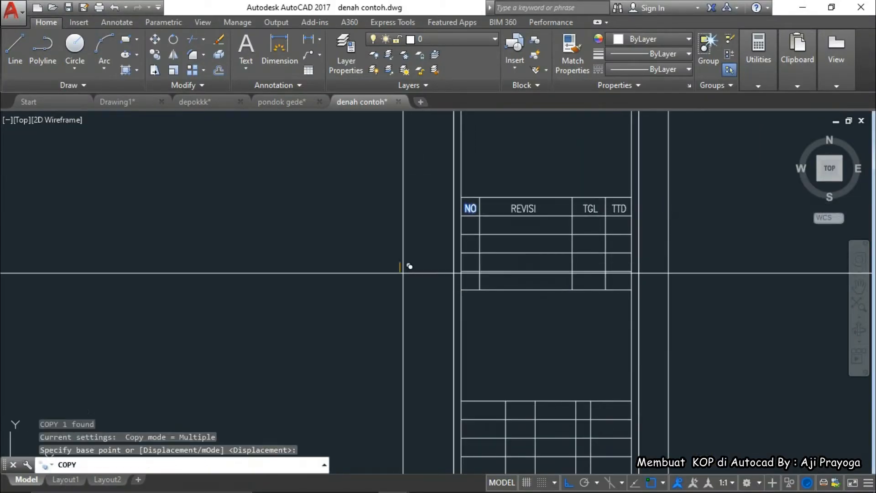
pyautogui.click(409, 266)
pyautogui.click(406, 347)
pyautogui.press('Escape')
pyautogui.scroll(2, 465, 311)
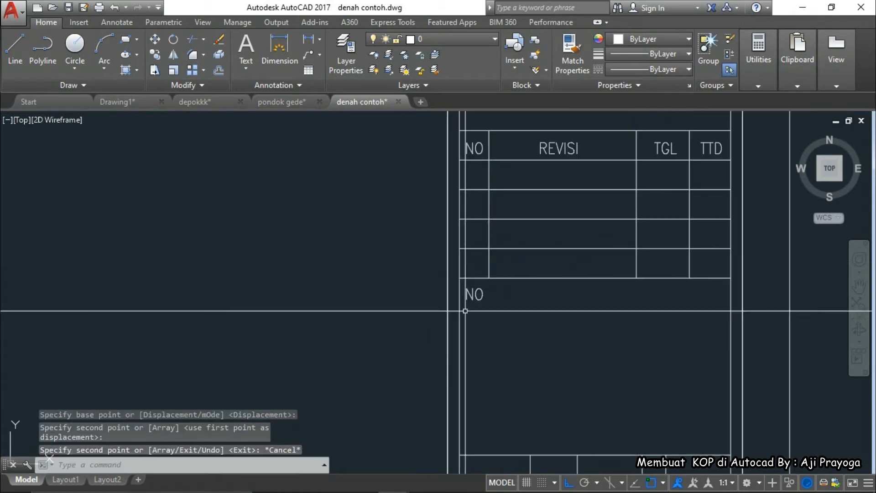
pyautogui.doubleClick(483, 297)
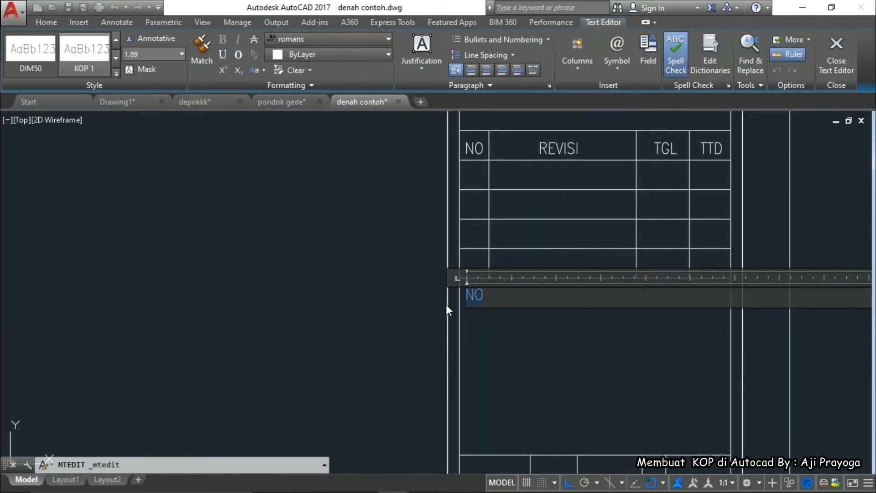
pyautogui.write('NAMA')
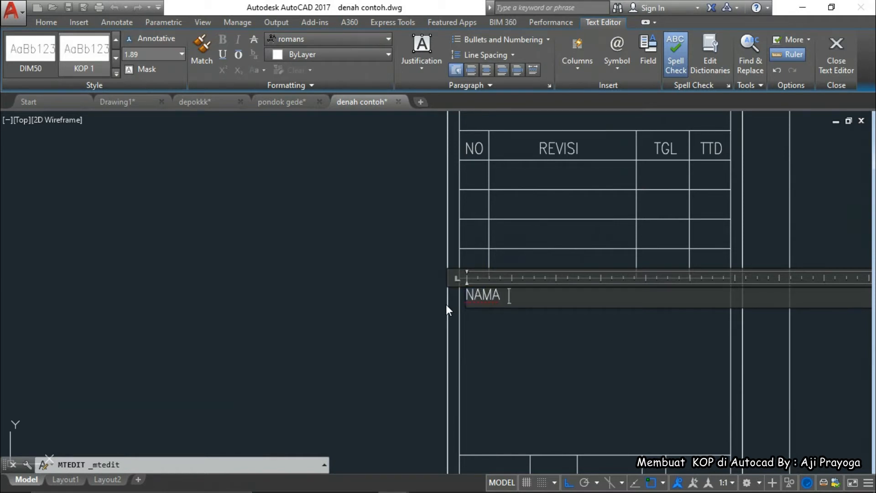
pyautogui.write(' GAMBAR')
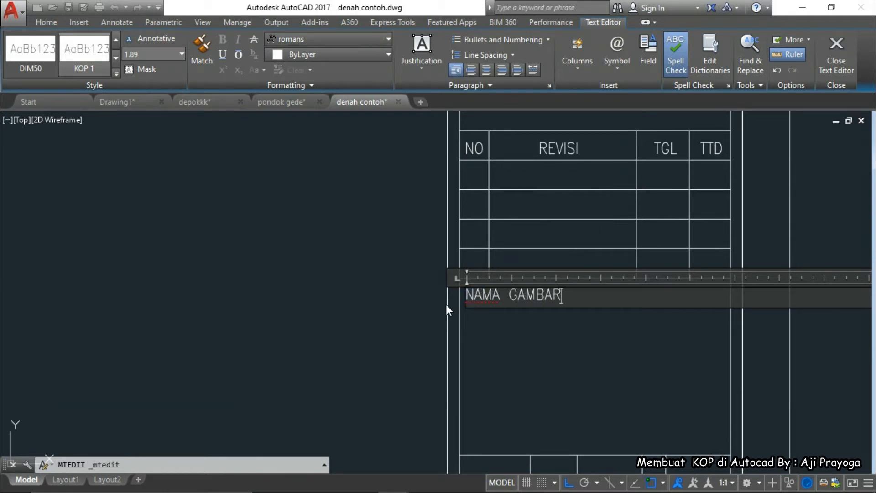
pyautogui.write(':')
pyautogui.click(502, 350)
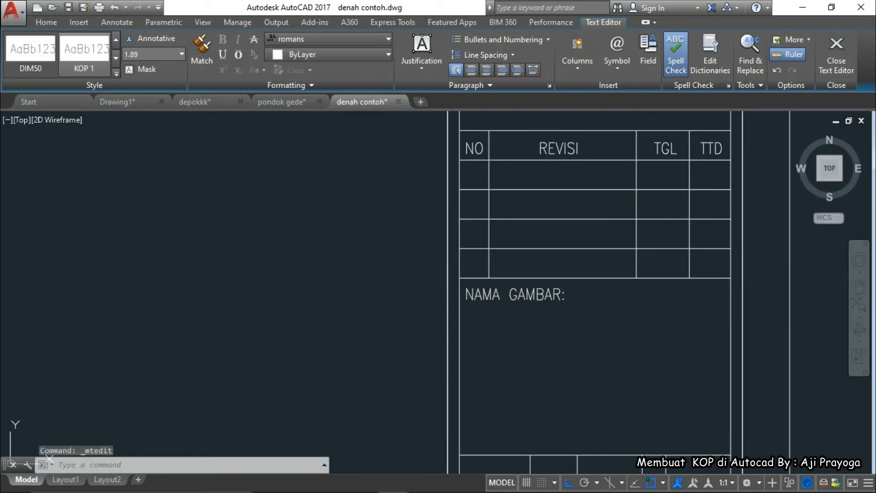
# Change the labels to 'KETERANGAN :' and 'NAMA GAMBAR :' with spaced colons
pyautogui.scroll(-6, 555, 267)
pyautogui.moveTo(556, 266); pyautogui.dragTo(545, 435, button='middle')
pyautogui.scroll(3, 562, 215)
pyautogui.scroll(-3, 548, 274)
pyautogui.scroll(6, 504, 308)
pyautogui.scroll(-4, 504, 308)
pyautogui.click(479, 218)
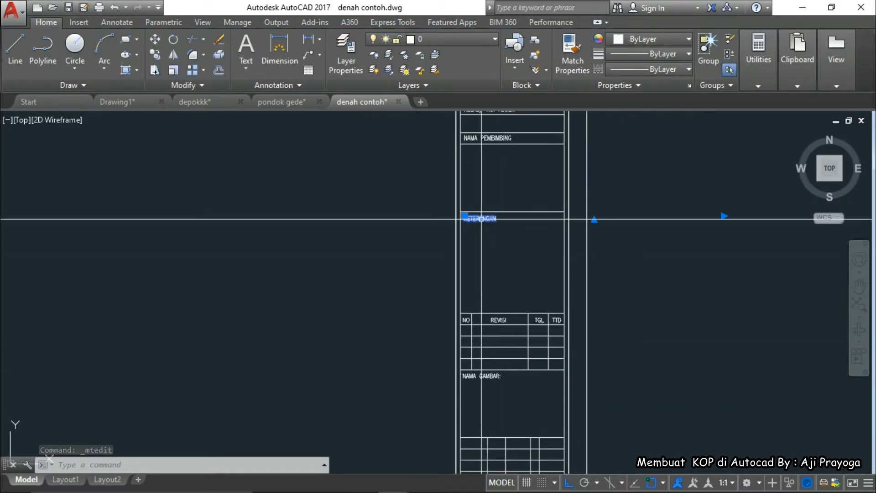
pyautogui.doubleClick(496, 219)
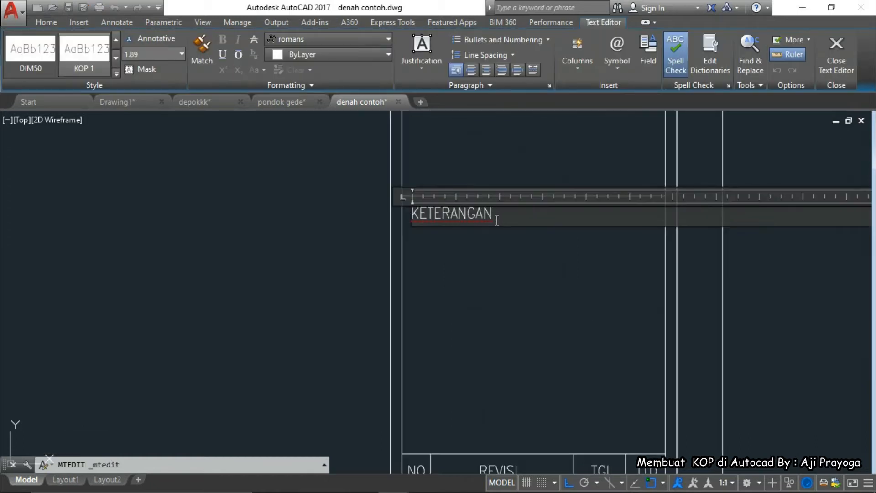
pyautogui.click(501, 276)
pyautogui.scroll(-5, 502, 296)
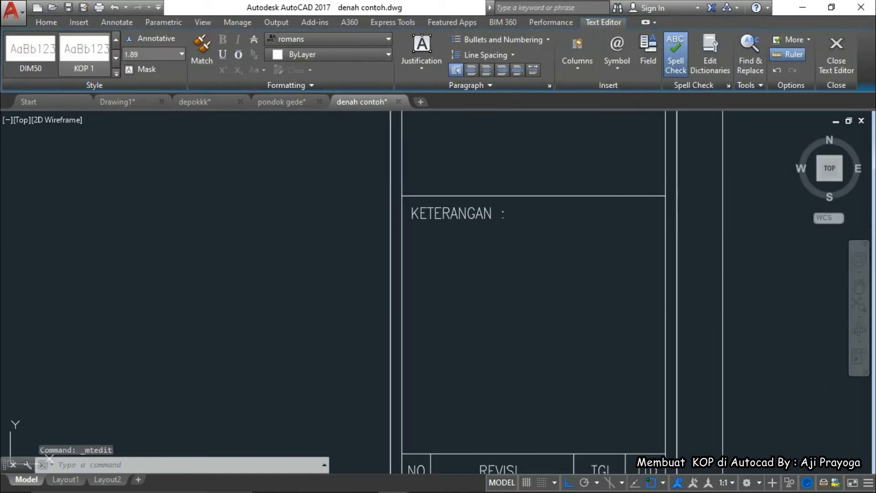
pyautogui.scroll(6, 475, 260)
pyautogui.scroll(-2, 475, 260)
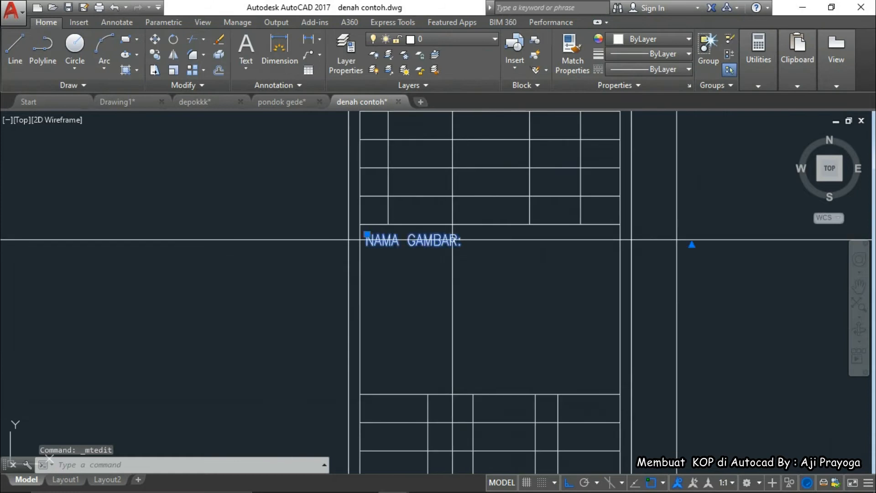
pyautogui.doubleClick(456, 243)
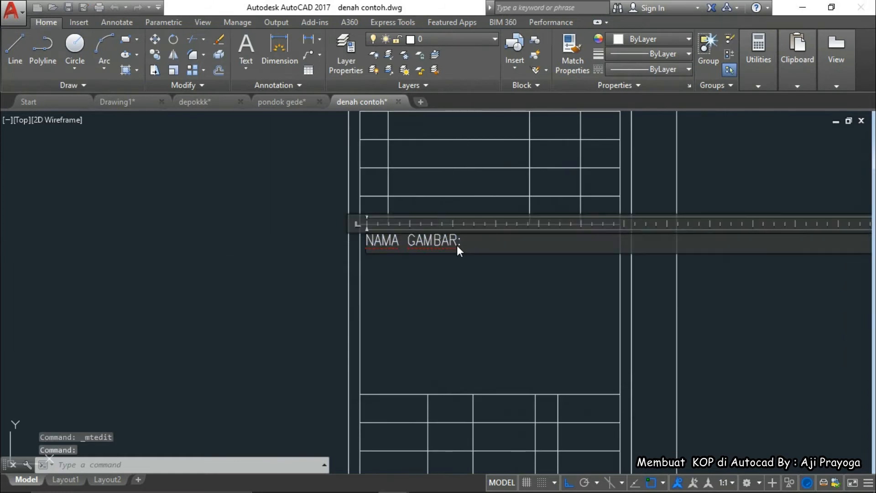
pyautogui.click(471, 309)
pyautogui.scroll(-3, 424, 226)
pyautogui.scroll(-4, 424, 226)
pyautogui.scroll(4, 413, 192)
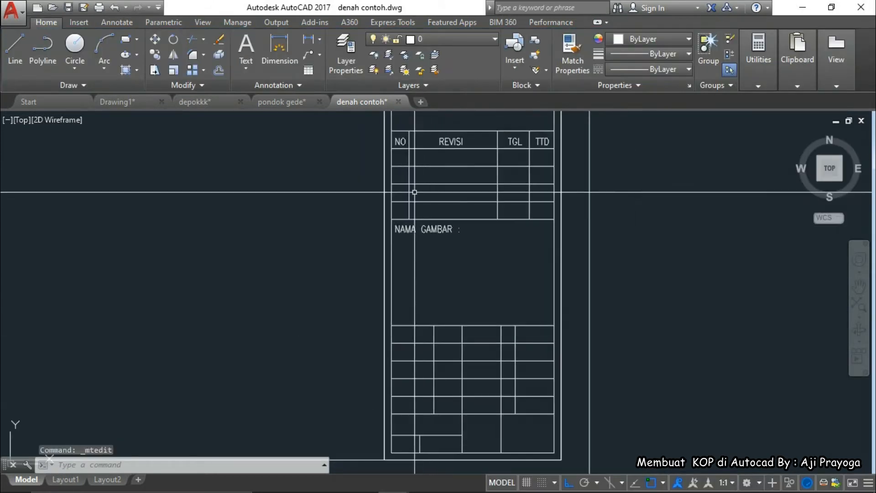
# Copy NO into the lower table and retype it as SKALA
pyautogui.click(399, 143)
pyautogui.write('c')
pyautogui.press('Return')
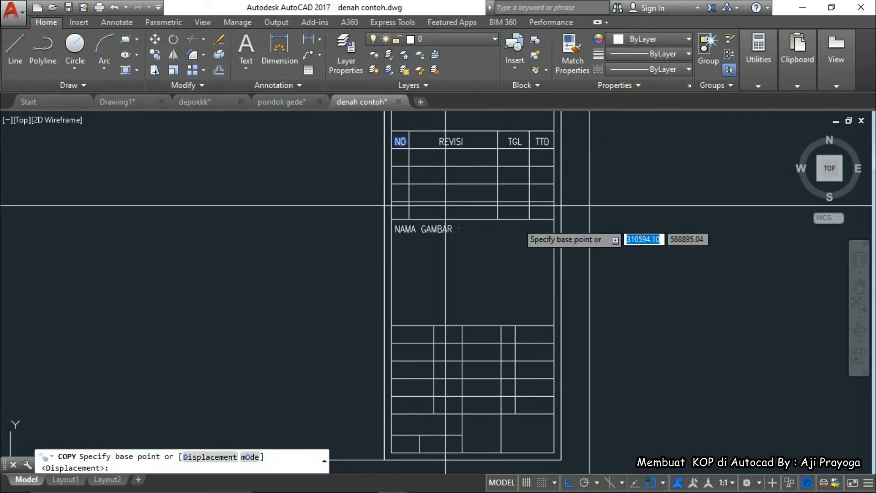
pyautogui.click(635, 213)
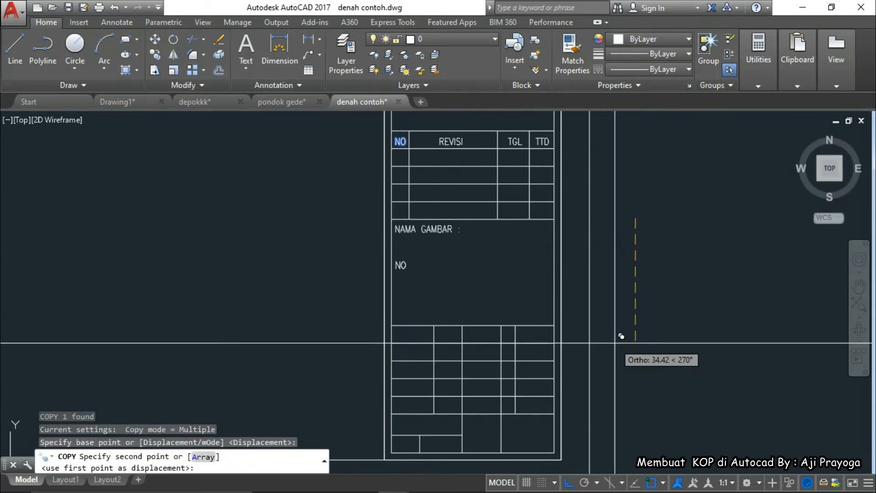
pyautogui.click(621, 404)
pyautogui.scroll(2, 418, 335)
pyautogui.press('Escape')
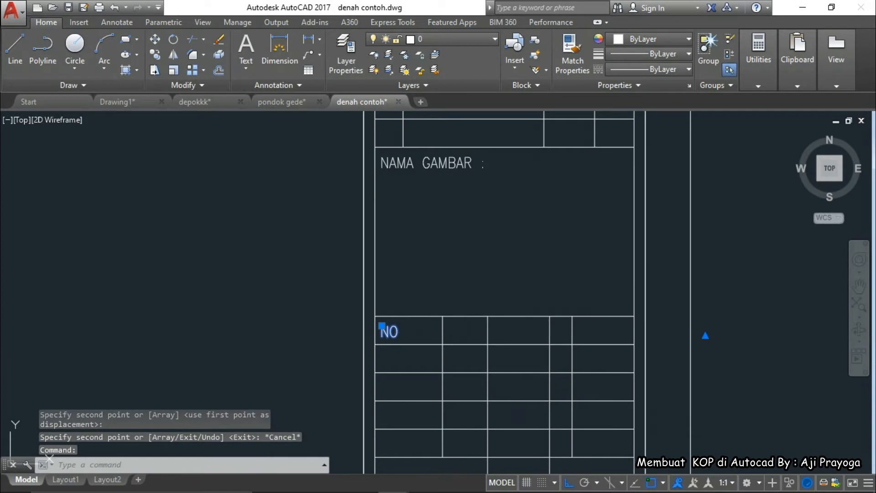
pyautogui.doubleClick(388, 333)
pyautogui.write('SKALA')
pyautogui.click(345, 348)
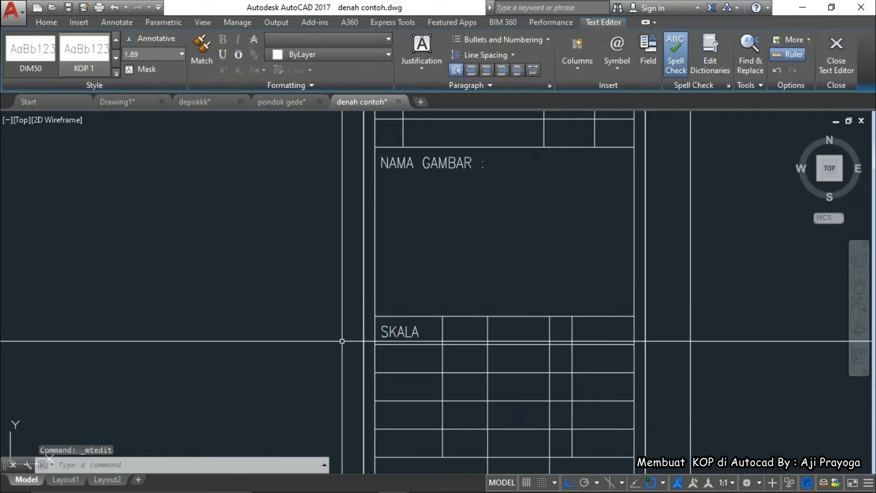
# Move SKALA into place in its cell and check it against the reference PDF
pyautogui.click(402, 343)
pyautogui.write('m')
pyautogui.press('Return')
pyautogui.scroll(2, 404, 369)
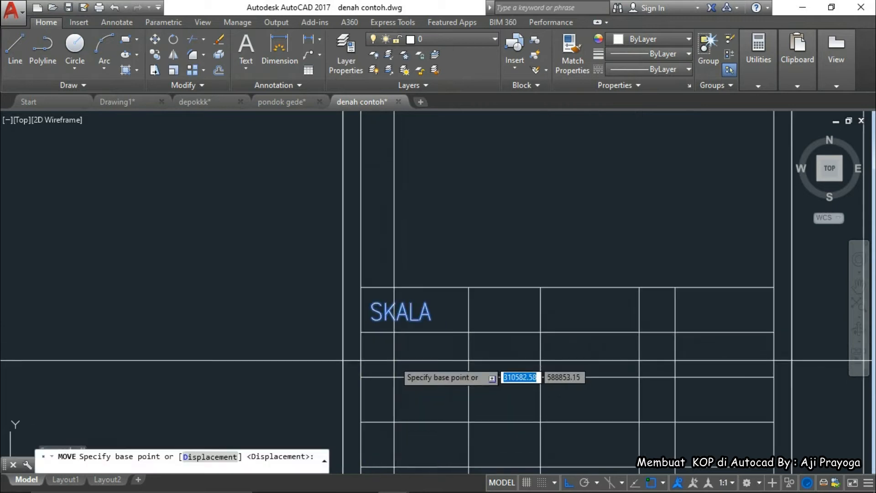
pyautogui.click(413, 339)
pyautogui.scroll(-4, 406, 348)
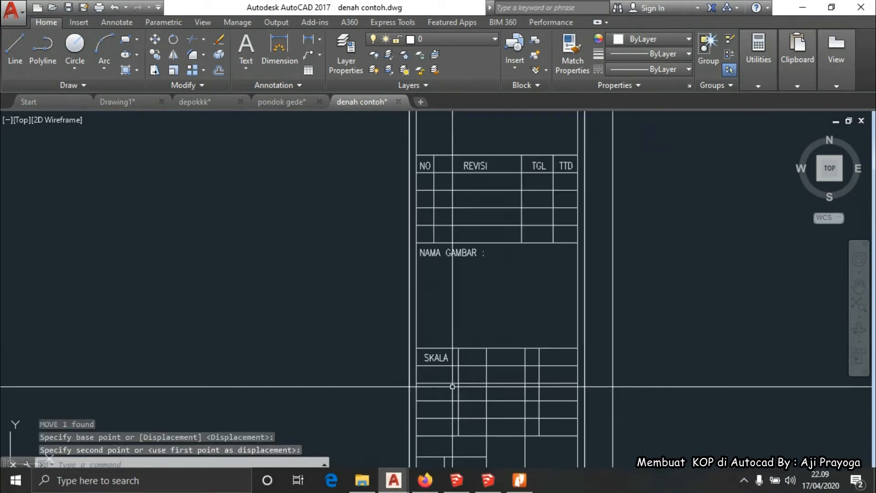
pyautogui.click(451, 354)
pyautogui.moveTo(441, 488)
pyautogui.click(512, 483)
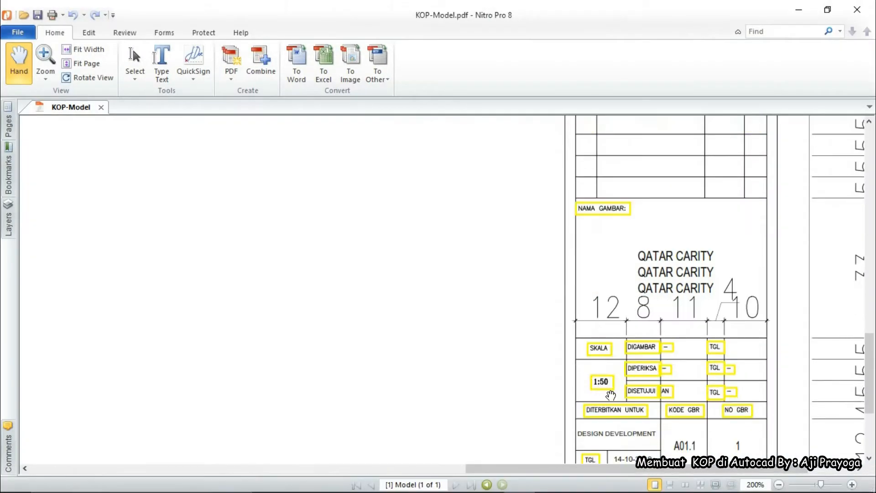
pyautogui.click(799, 12)
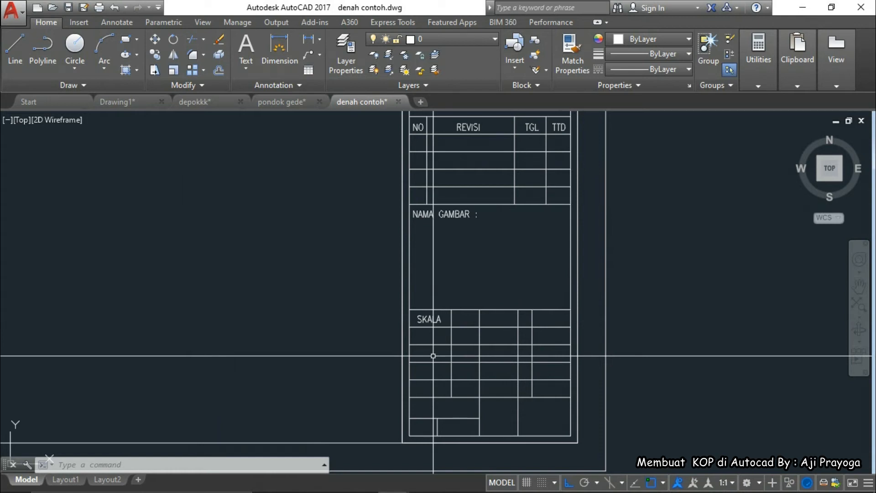
# Trim the row line under SKALA in the left column, comparing with the KOP-Model.pdf reference
pyautogui.press('Return')
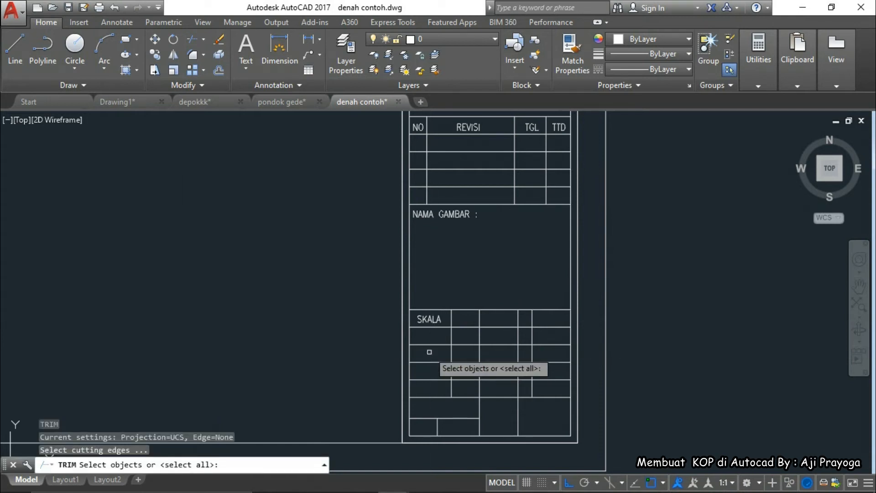
pyautogui.press('Return')
pyautogui.click(431, 363)
pyautogui.moveTo(431, 364); pyautogui.dragTo(421, 331, button='middle')
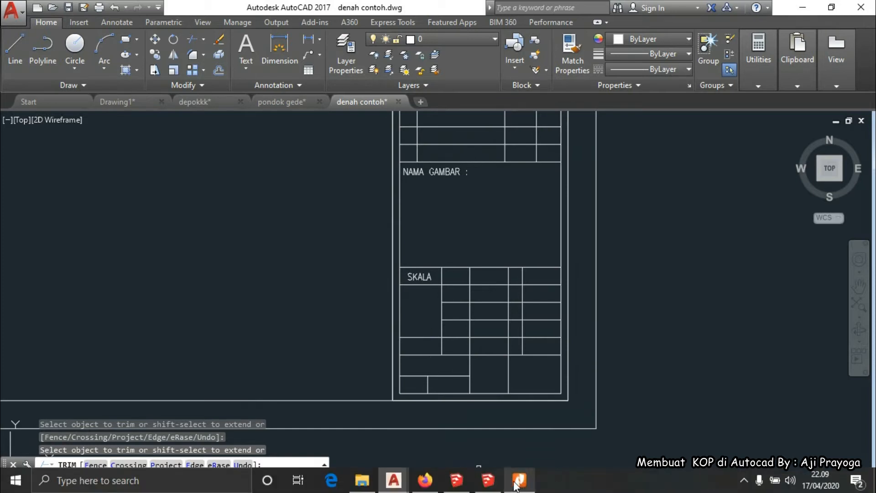
pyautogui.click(518, 481)
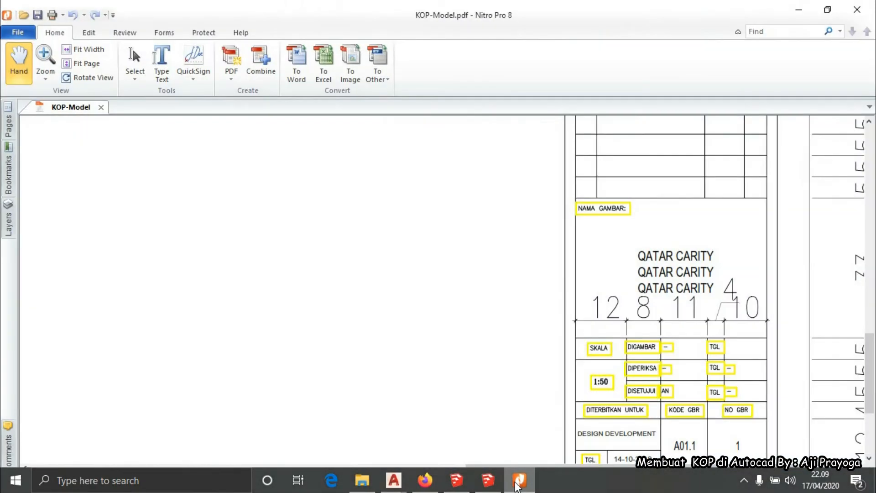
pyautogui.click(518, 482)
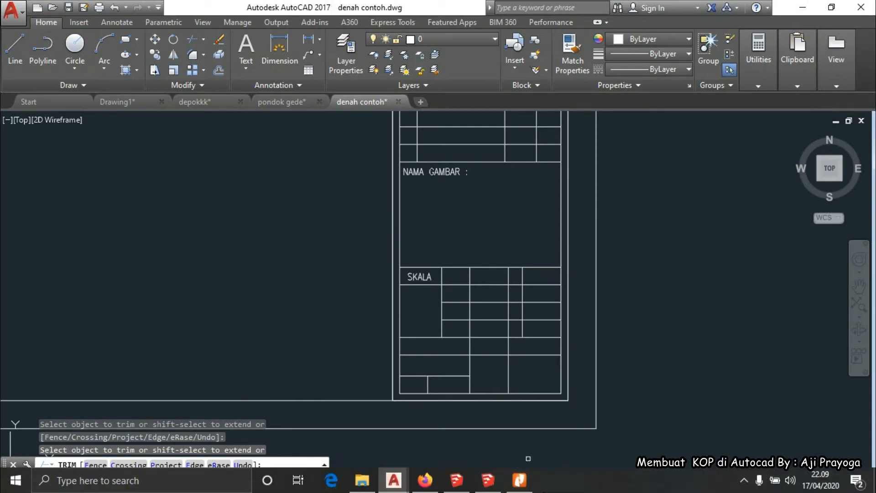
pyautogui.click(520, 480)
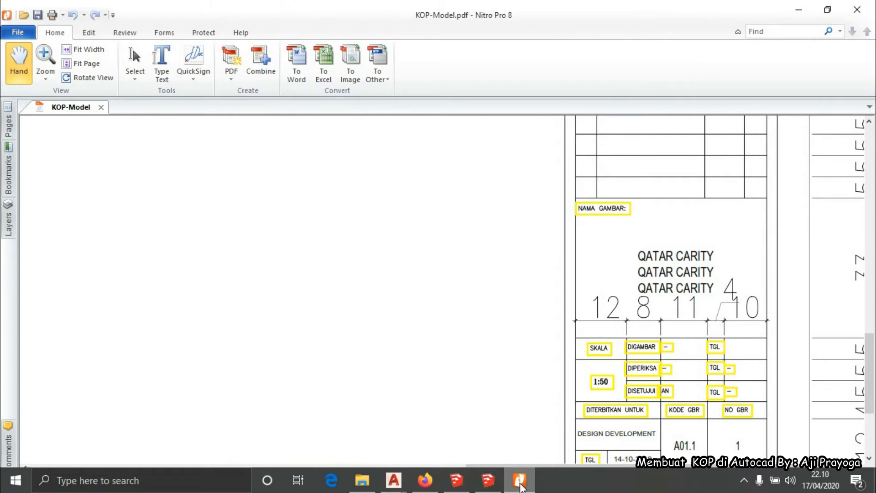
# Copy SKALA into the adjacent cell and retype it as DIGAMBAR
pyautogui.click(519, 480)
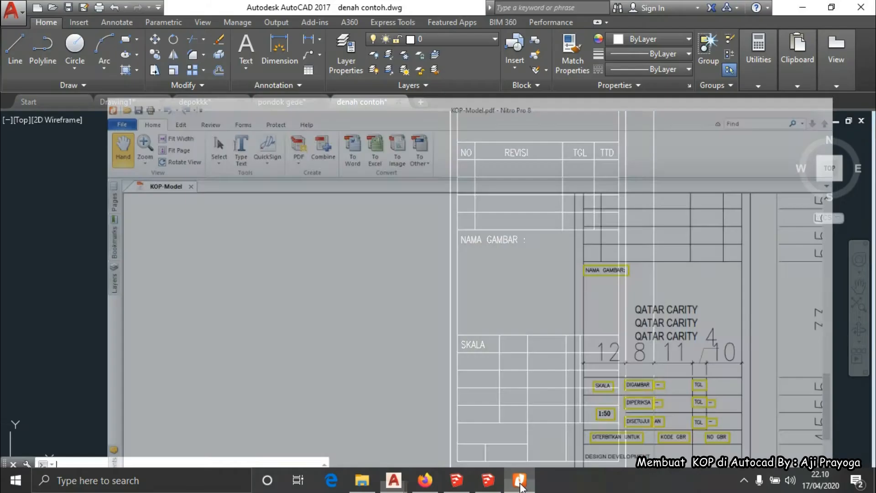
pyautogui.scroll(3, 495, 366)
pyautogui.moveTo(496, 366); pyautogui.dragTo(457, 327, button='middle')
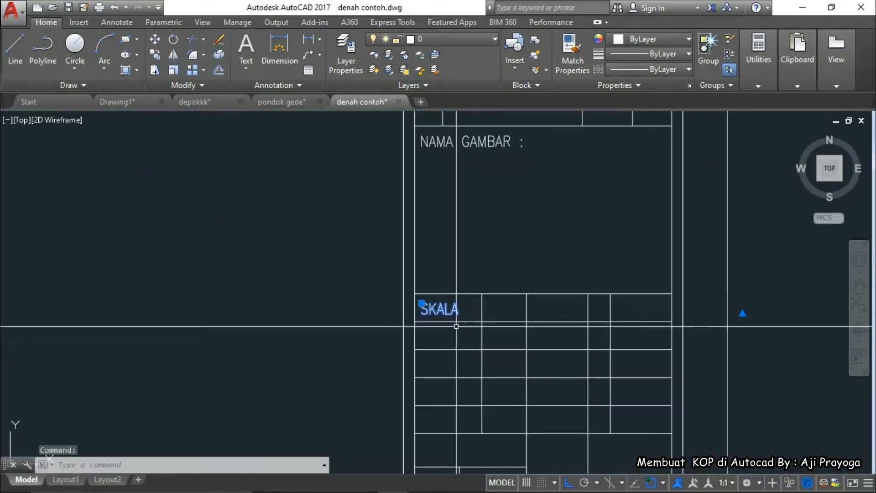
pyautogui.press('Return')
pyautogui.scroll(2, 456, 326)
pyautogui.click(445, 333)
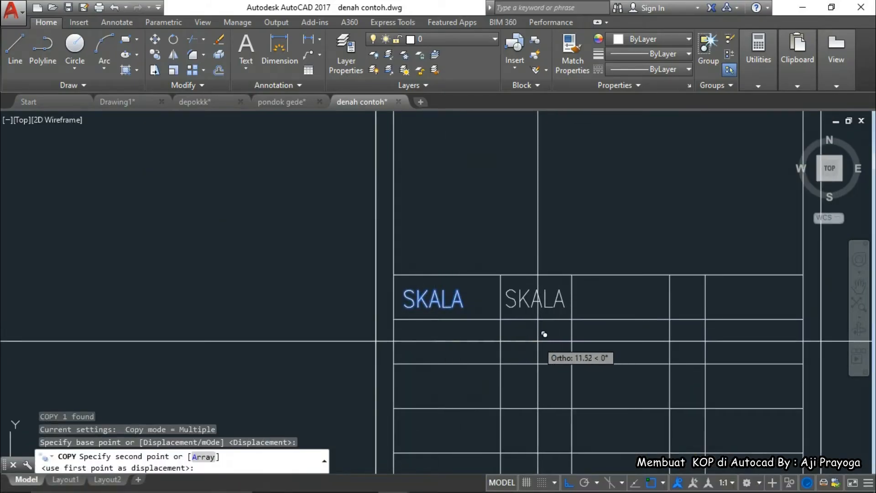
pyautogui.click(537, 340)
pyautogui.press('Escape')
pyautogui.doubleClick(538, 303)
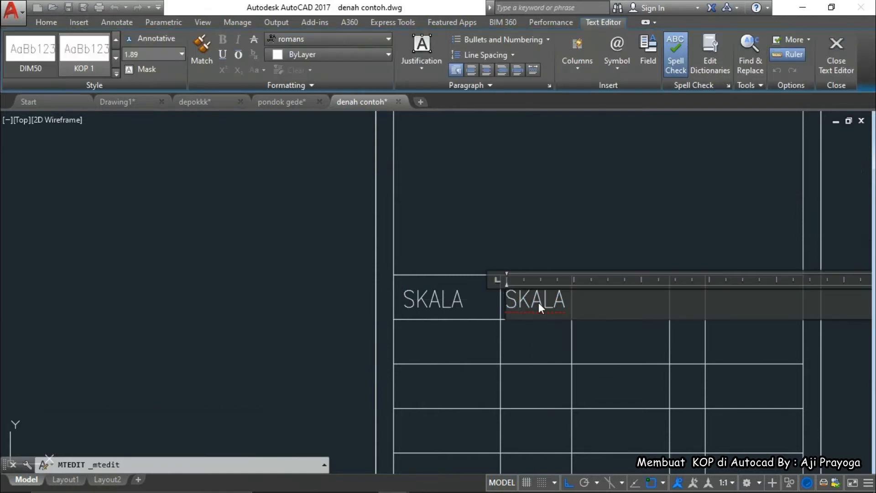
pyautogui.write('DIGAMBAR')
pyautogui.click(622, 241)
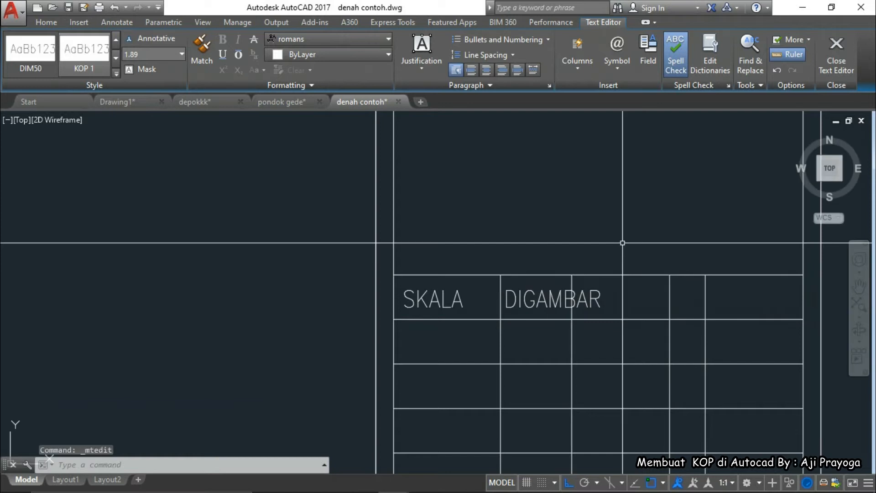
pyautogui.press('Escape')
# Select the DIGAMBAR label and begin resizing it with SC
pyautogui.scroll(-2, 417, 208)
pyautogui.scroll(2, 456, 290)
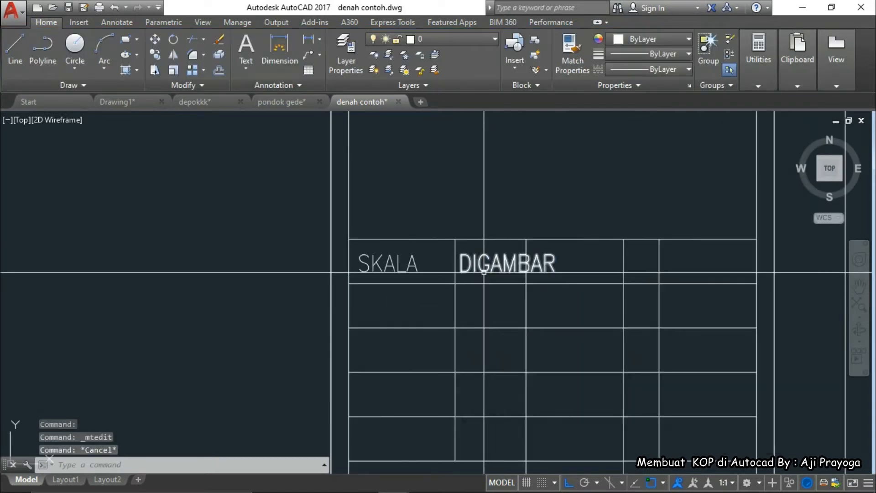
pyautogui.click(505, 260)
pyautogui.write('sc')
pyautogui.press('Return')
# Scale DIGAMBAR from its lower-left corner by 0.75, undoing an initial 0.5 attempt
pyautogui.click(501, 262)
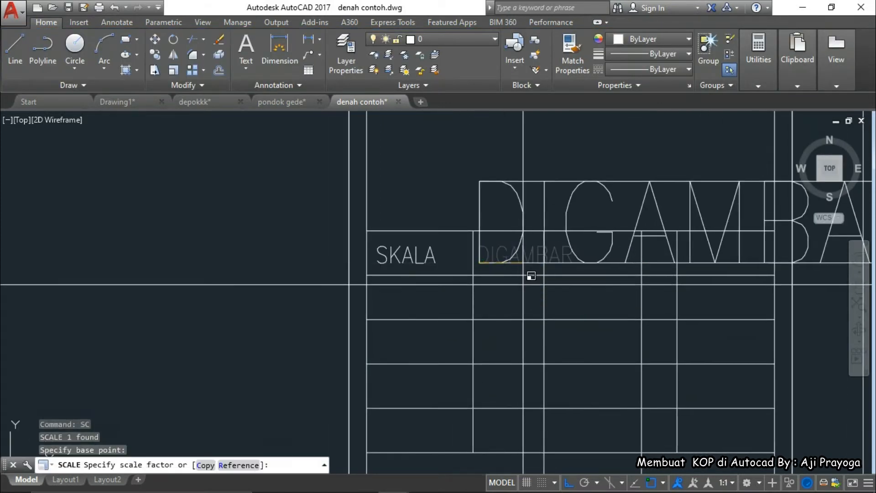
pyautogui.write('.5')
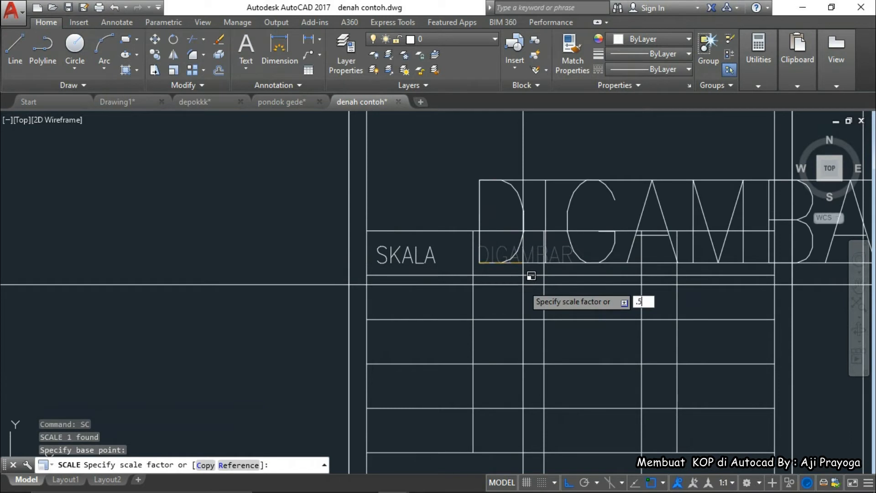
pyautogui.press('Return')
pyautogui.hotkey('ctrl', 'z')
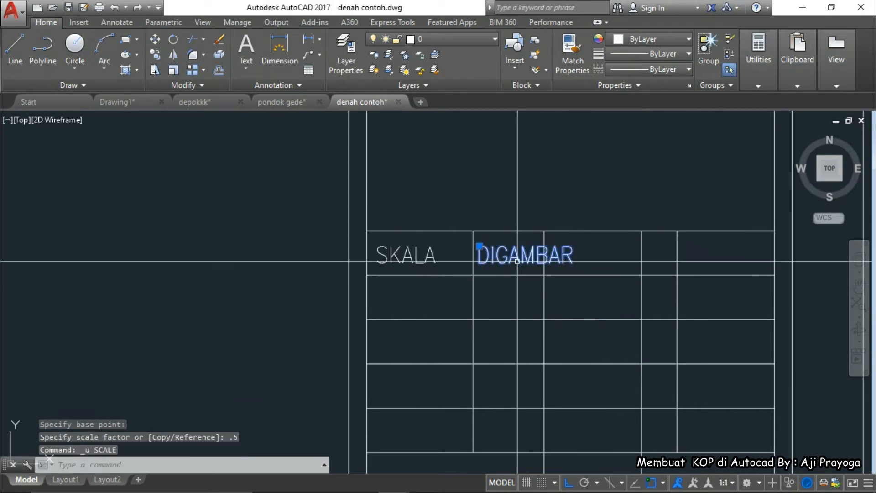
pyautogui.write('SC')
pyautogui.press('Return')
pyautogui.click(479, 263)
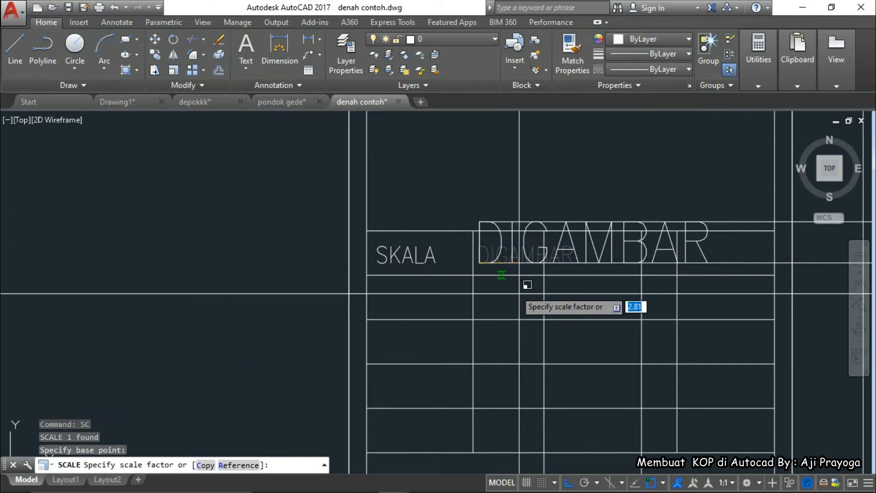
pyautogui.write('.')
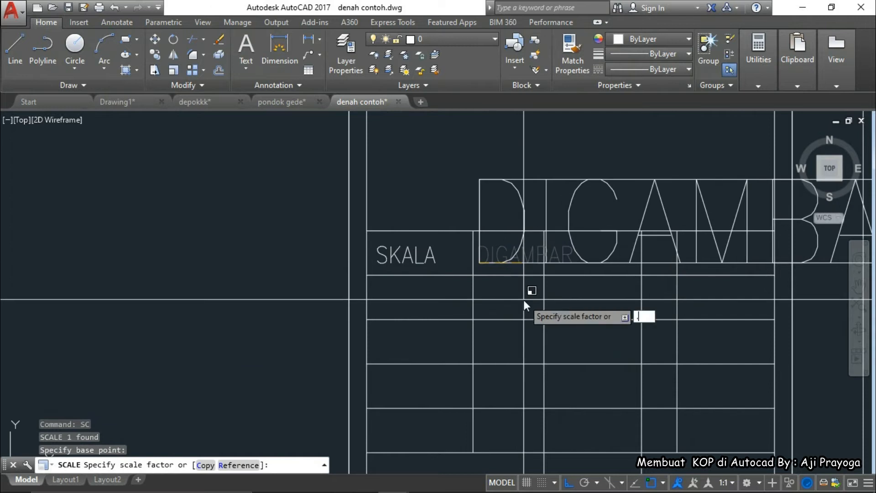
pyautogui.write('75')
pyautogui.press('Return')
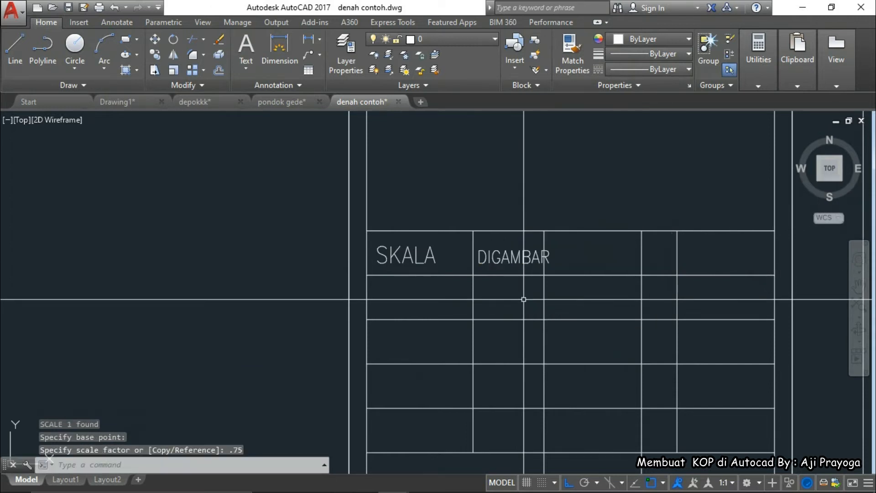
# Reselect DIGAMBAR and scale it by 0.75 again from its lower-left corner
pyautogui.click(520, 260)
pyautogui.scroll(-2, 526, 301)
pyautogui.moveTo(527, 301); pyautogui.dragTo(517, 264, button='middle')
pyautogui.press('Escape')
pyautogui.press('Escape')
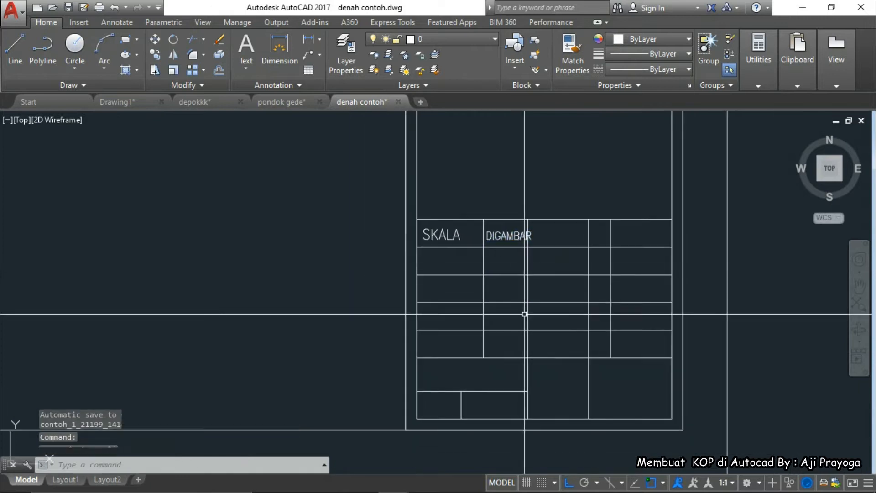
pyautogui.moveTo(533, 357); pyautogui.dragTo(528, 336, button='middle')
pyautogui.scroll(2, 502, 242)
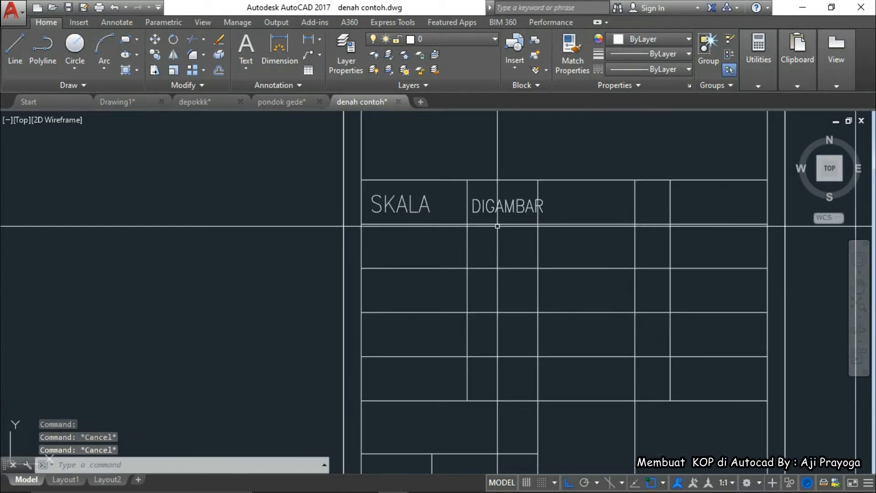
pyautogui.click(502, 236)
pyautogui.scroll(3, 547, 259)
pyautogui.write('s')
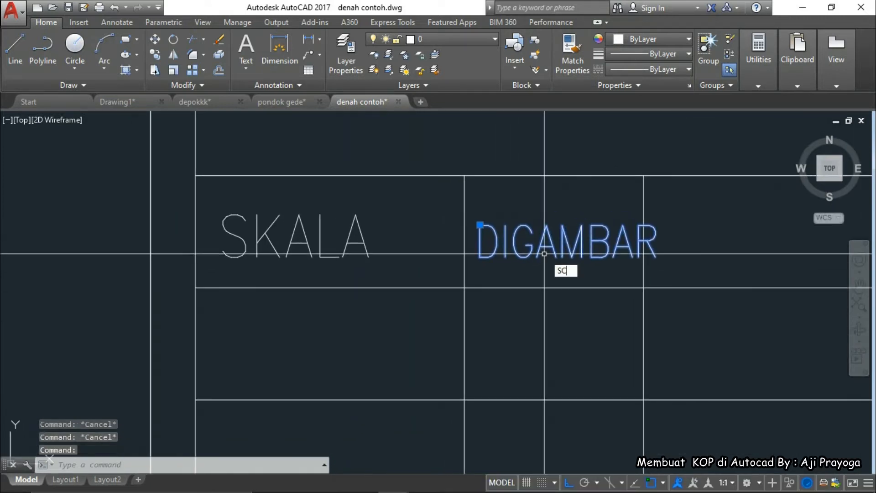
pyautogui.write('c')
pyautogui.press('Return')
pyautogui.click(480, 258)
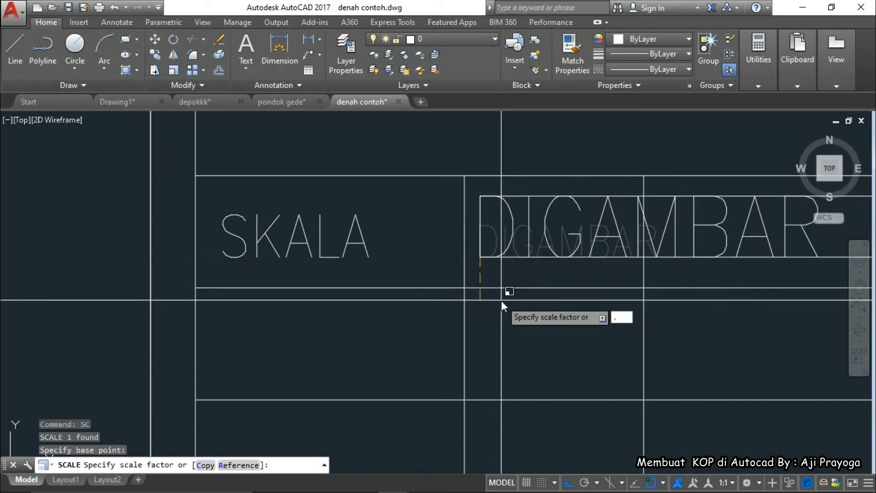
pyautogui.write('.75')
pyautogui.press('Return')
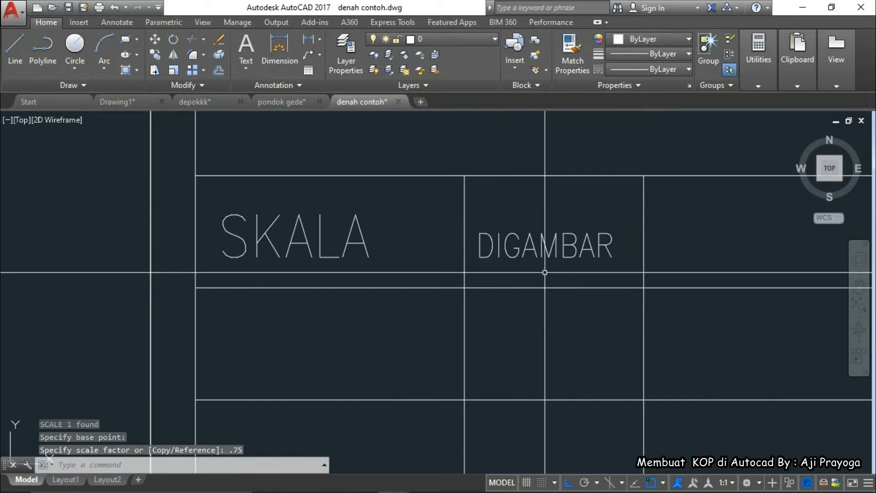
# Abandon a move of DIGAMBAR and erase the old SKALA label
pyautogui.click(552, 287)
pyautogui.moveTo(551, 287); pyautogui.dragTo(538, 293, button='middle')
pyautogui.write('m')
pyautogui.press('Return')
pyautogui.click(544, 353)
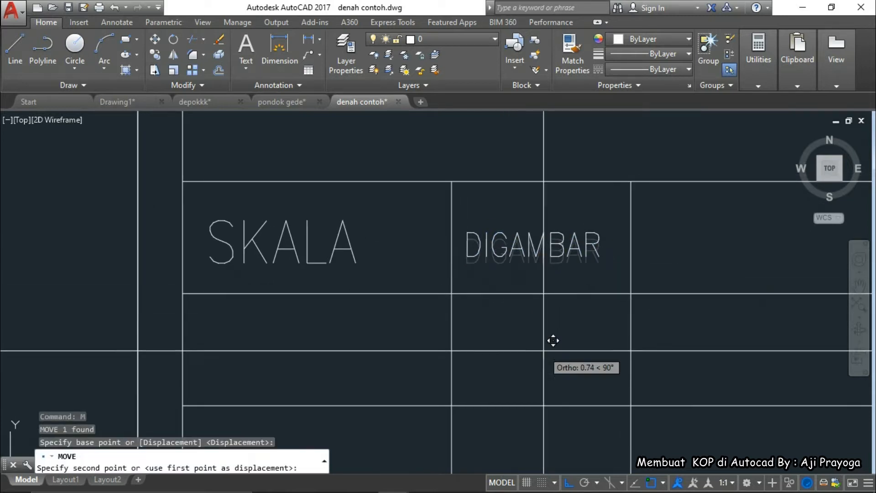
pyautogui.press('Escape')
pyautogui.click(210, 221)
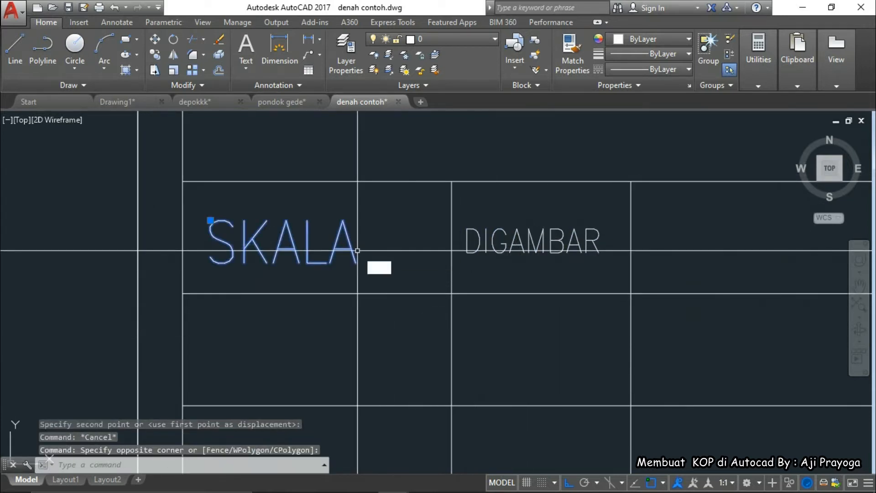
pyautogui.click(380, 268)
pyautogui.write('e')
pyautogui.press('Return')
# Copy the DIGAMBAR label into the cell to its left
pyautogui.click(523, 245)
pyautogui.moveTo(512, 269); pyautogui.dragTo(530, 277, button='middle')
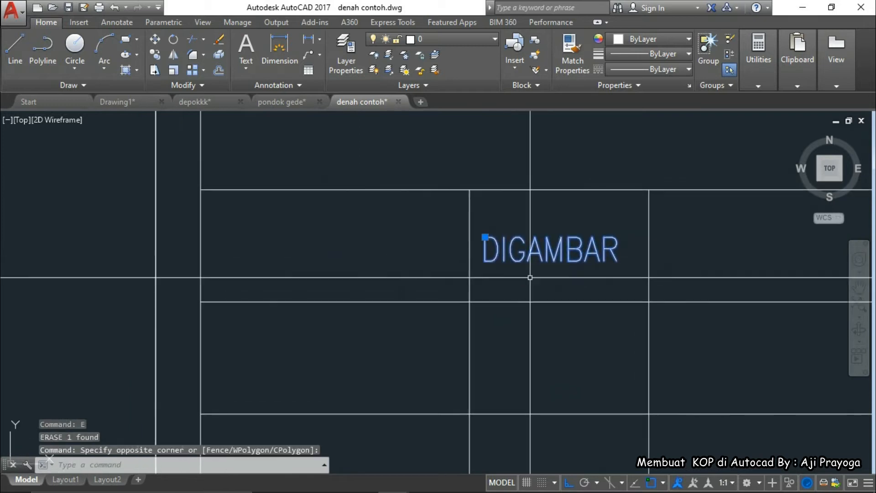
pyautogui.write('co')
pyautogui.press('Return')
pyautogui.click(475, 279)
pyautogui.click(252, 279)
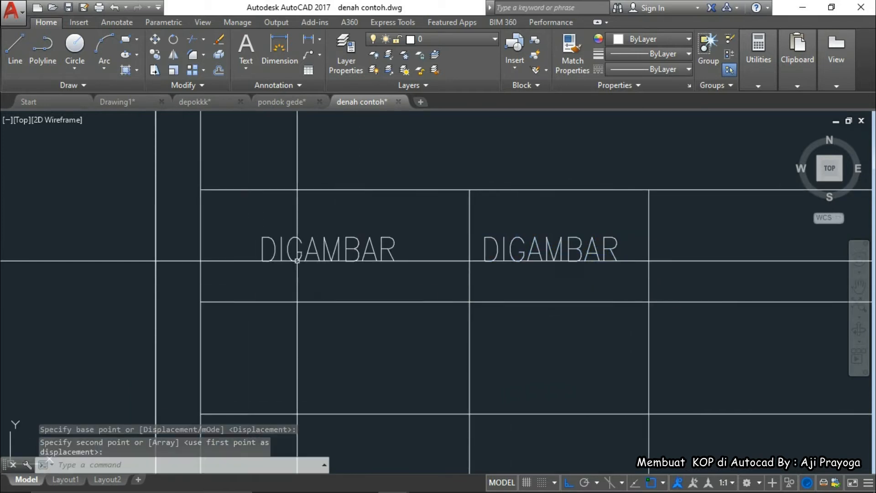
pyautogui.press('Escape')
# Retype the left DIGAMBAR copy as SKALA
pyautogui.doubleClick(301, 256)
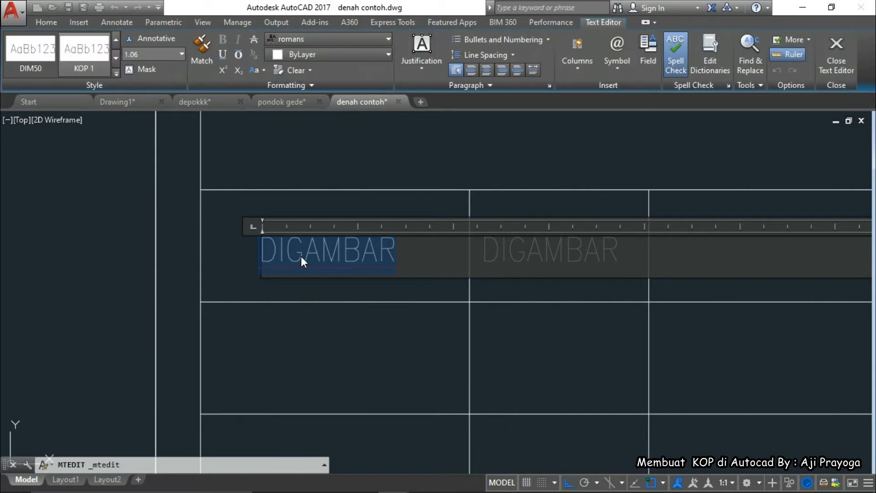
pyautogui.write('SKALA')
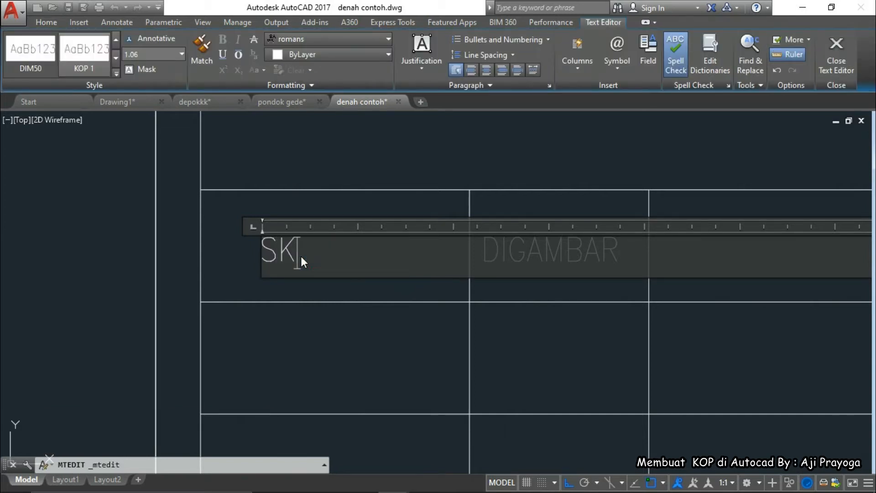
pyautogui.press('Escape')
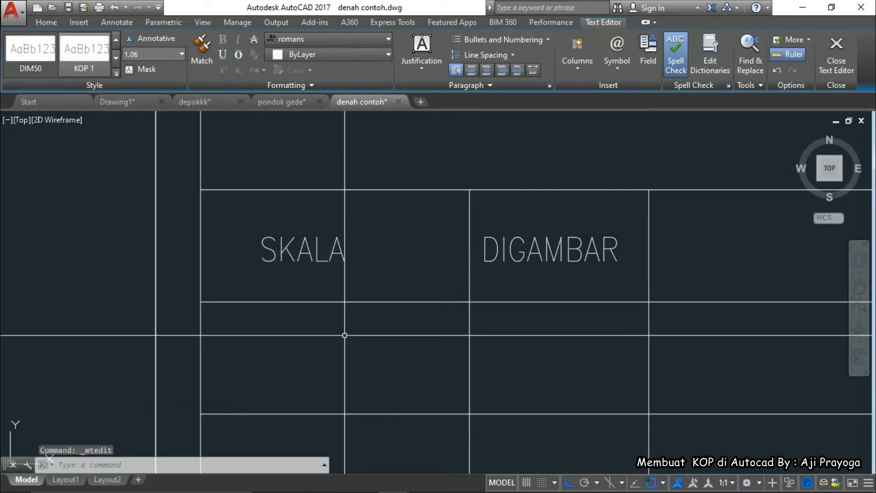
pyautogui.click(335, 292)
# Move the SKALA label right to centre it in its cell
pyautogui.press('m')
pyautogui.press('Return')
pyautogui.click(325, 354)
pyautogui.click(358, 353)
pyautogui.press('Escape')
# Copy the DIGAMBAR label down into the rows below it
pyautogui.moveTo(543, 260); pyautogui.dragTo(426, 243, button='middle')
pyautogui.click(450, 285)
pyautogui.write('co')
pyautogui.press('Return')
pyautogui.click(482, 274)
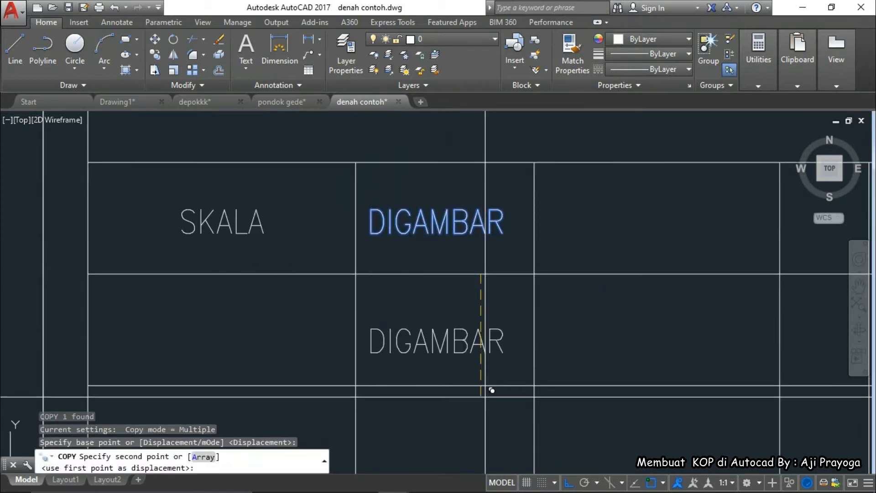
pyautogui.scroll(-2, 481, 385)
pyautogui.moveTo(482, 384); pyautogui.dragTo(461, 254, button='middle')
pyautogui.click(460, 325)
pyautogui.scroll(-2, 460, 325)
pyautogui.moveTo(460, 324); pyautogui.dragTo(453, 266, button='middle')
pyautogui.press('Escape')
# Delete the stray vertical line beside SKALA's column
pyautogui.scroll(-5, 470, 302)
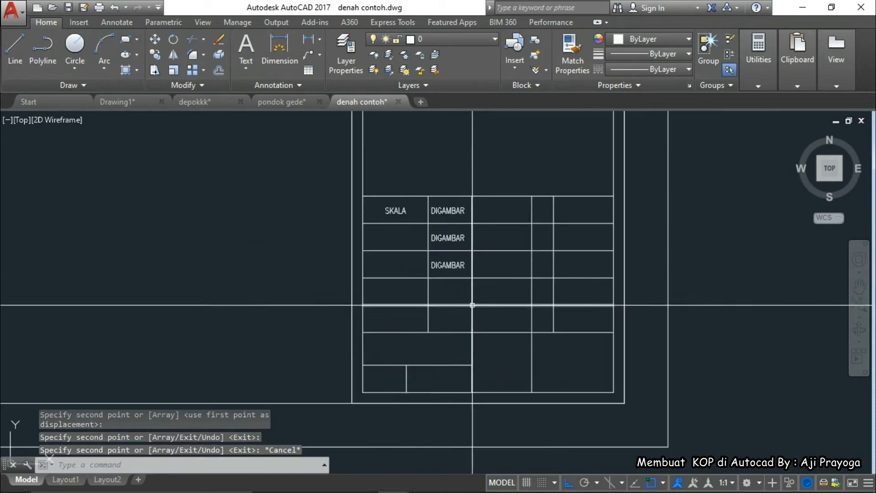
pyautogui.scroll(-2, 520, 393)
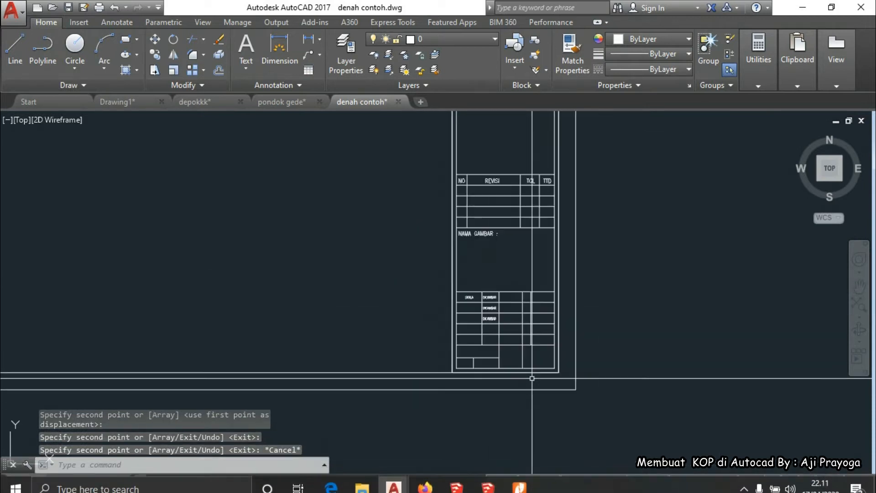
pyautogui.scroll(2, 518, 359)
pyautogui.click(524, 369)
pyautogui.press('Delete')
# Trim the row lines left of the divider, then bring up KOP-Model.pdf in Nitro
pyautogui.write('tr')
pyautogui.press('Return')
pyautogui.scroll(2, 459, 313)
pyautogui.click(458, 314)
pyautogui.press('Return')
pyautogui.click(444, 316)
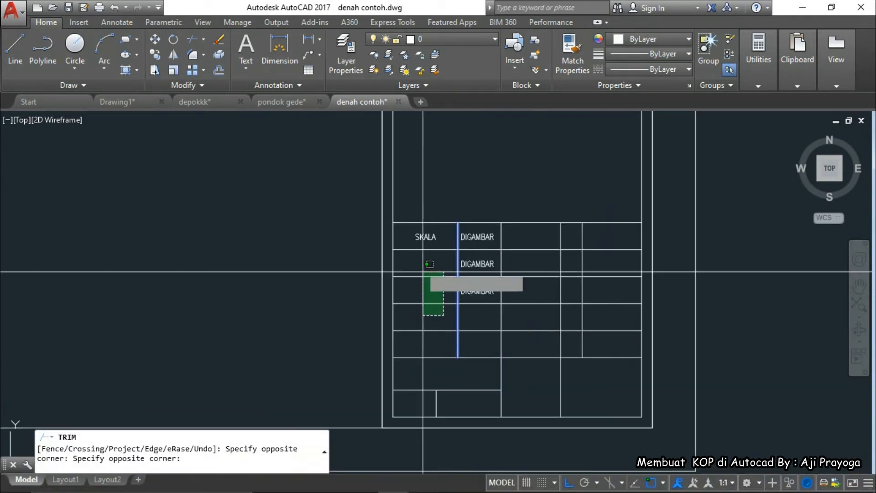
pyautogui.click(427, 244)
pyautogui.press('Escape')
pyautogui.moveTo(516, 488)
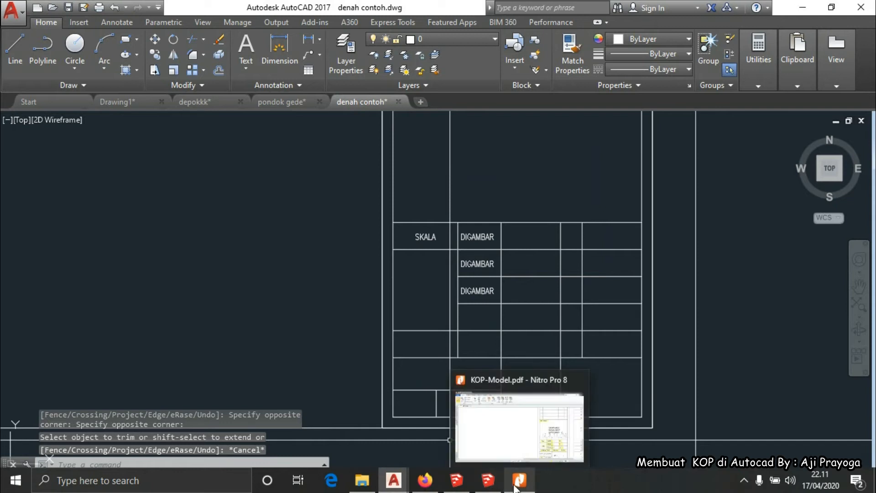
pyautogui.click(518, 431)
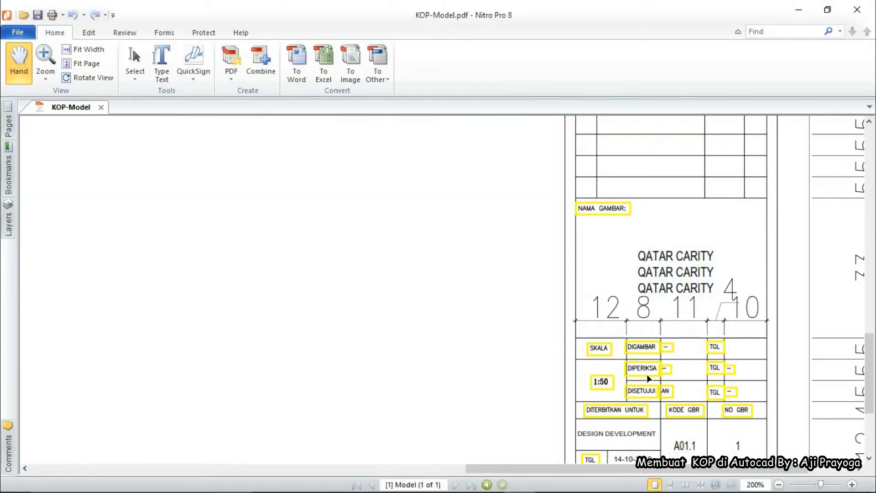
# Return from the Nitro PDF and retype the middle DIGAMBAR label as DIPERIKSA
pyautogui.click(798, 10)
pyautogui.doubleClick(463, 264)
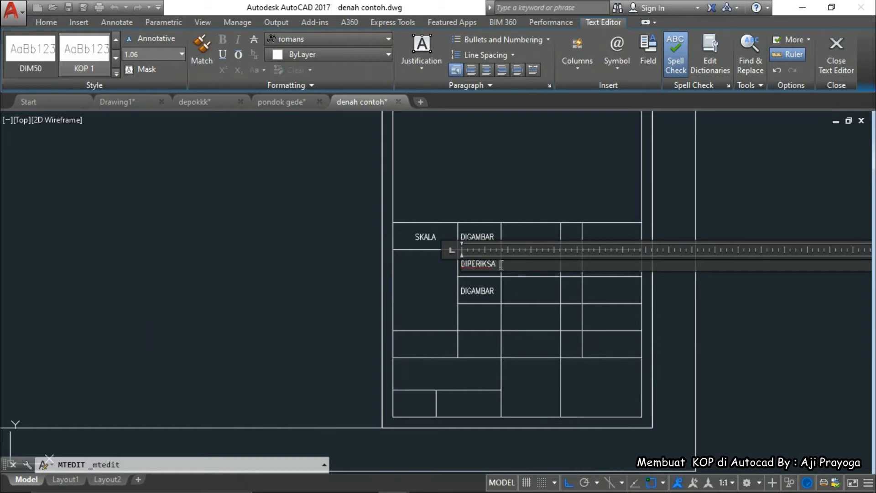
# Commit DIPERIKSA and change the bottom DIGAMBAR label to read DISETUJUI
pyautogui.click(449, 304)
pyautogui.scroll(4, 475, 294)
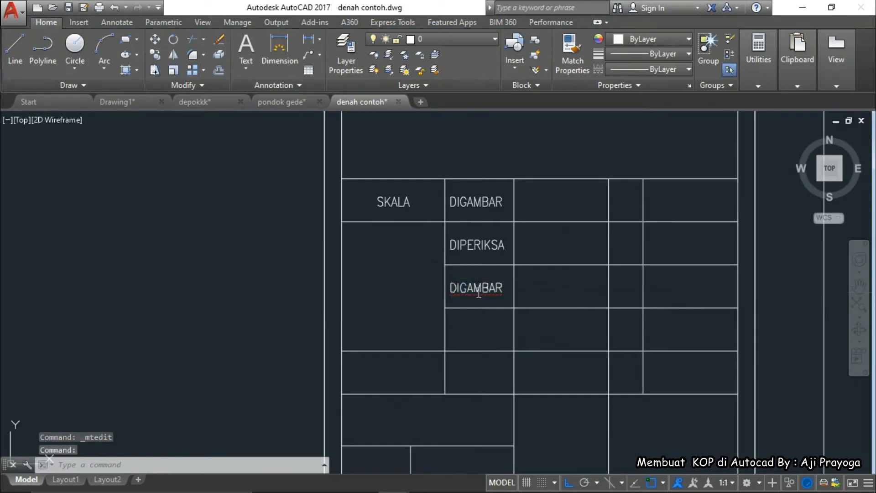
pyautogui.doubleClick(478, 291)
pyautogui.moveTo(461, 287); pyautogui.dragTo(518, 289)
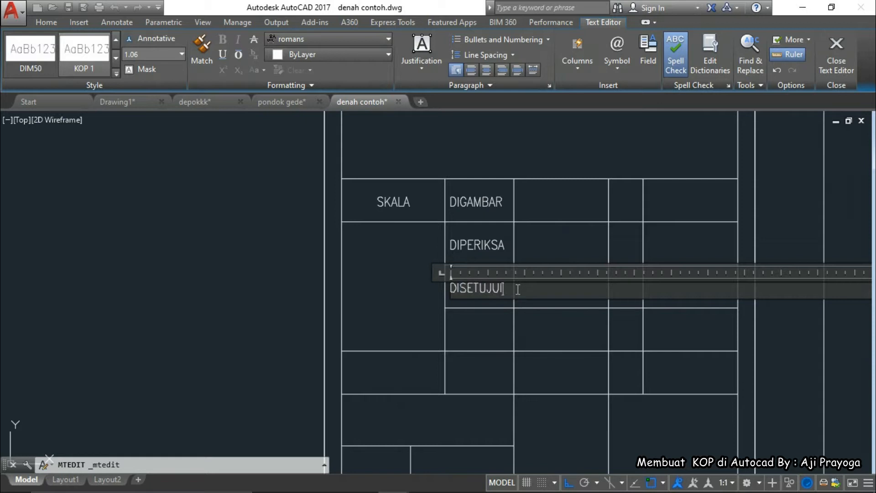
pyautogui.click(425, 321)
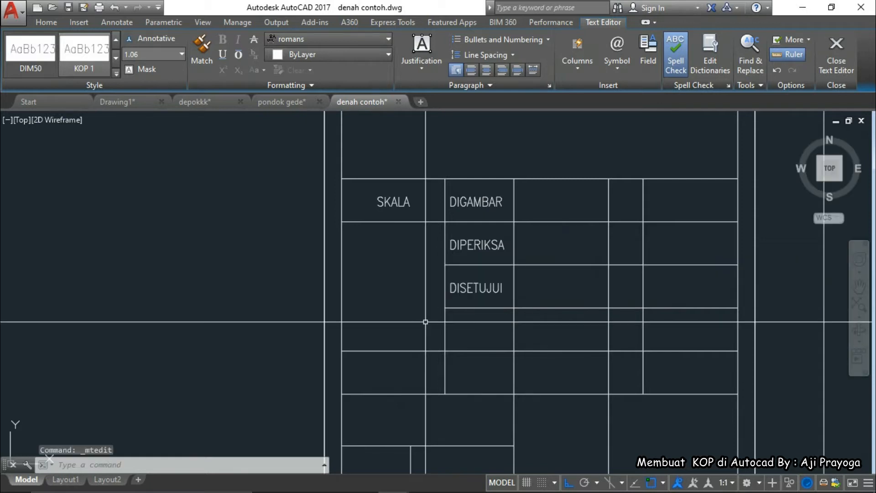
pyautogui.press('Escape')
# View the whole title block and compare it with the reference PDF in Nitro
pyautogui.scroll(-2, 426, 321)
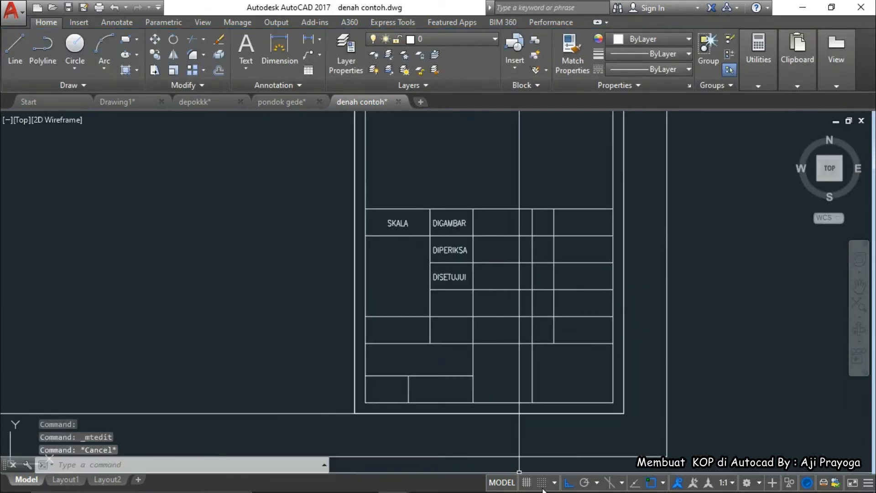
pyautogui.scroll(-2, 586, 402)
pyautogui.moveTo(586, 401); pyautogui.dragTo(539, 331, button='middle')
pyautogui.moveTo(594, 492)
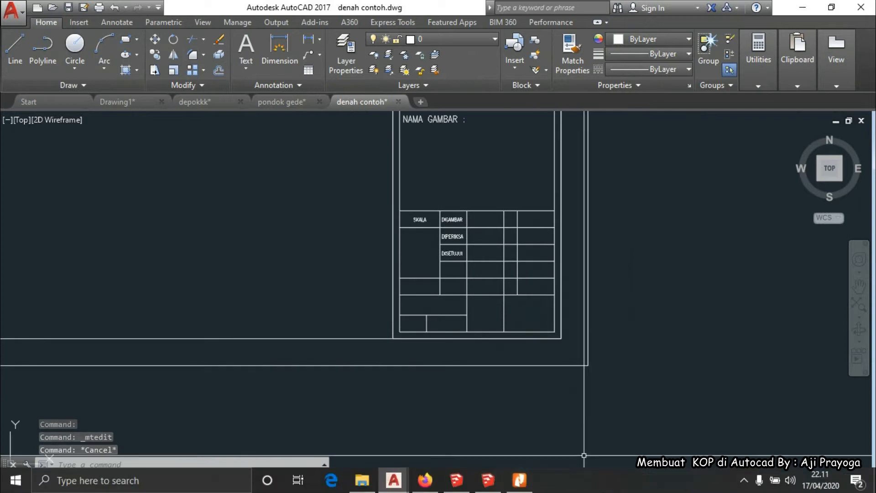
pyautogui.click(524, 488)
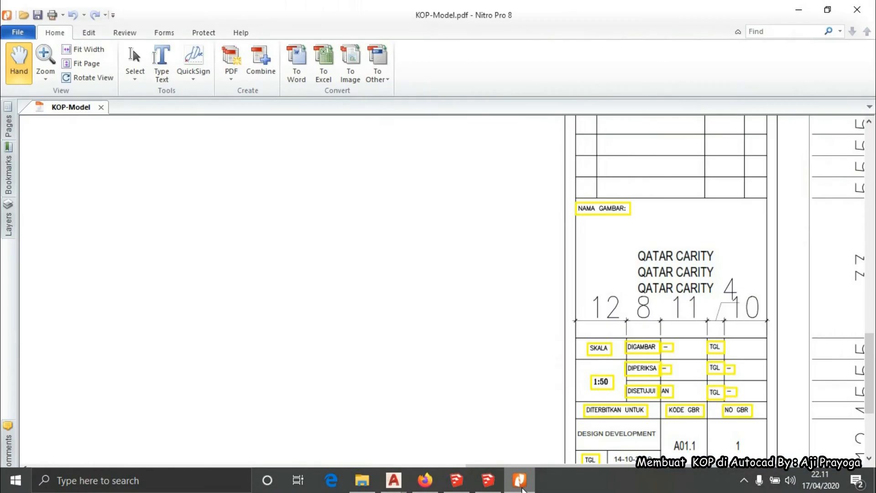
pyautogui.click(522, 489)
# Trim a short vertical divider segment and erase the extra horizontal line
pyautogui.scroll(3, 442, 294)
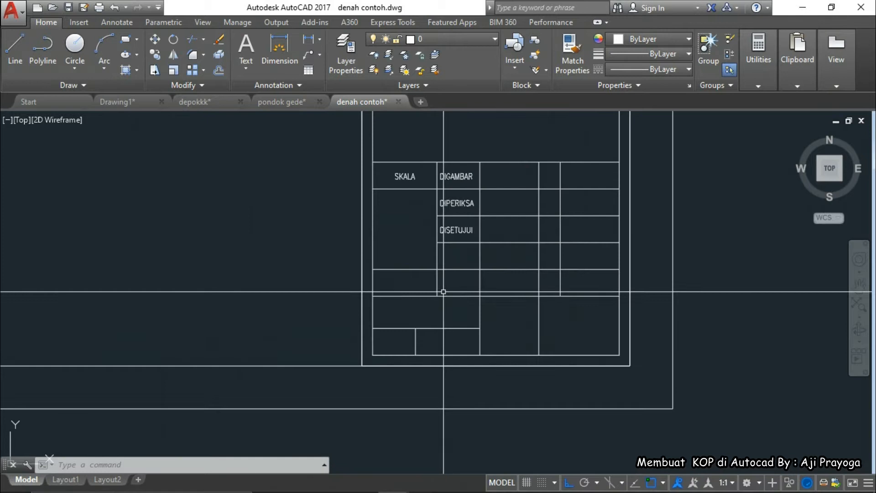
pyautogui.click(445, 296)
pyautogui.press('Escape')
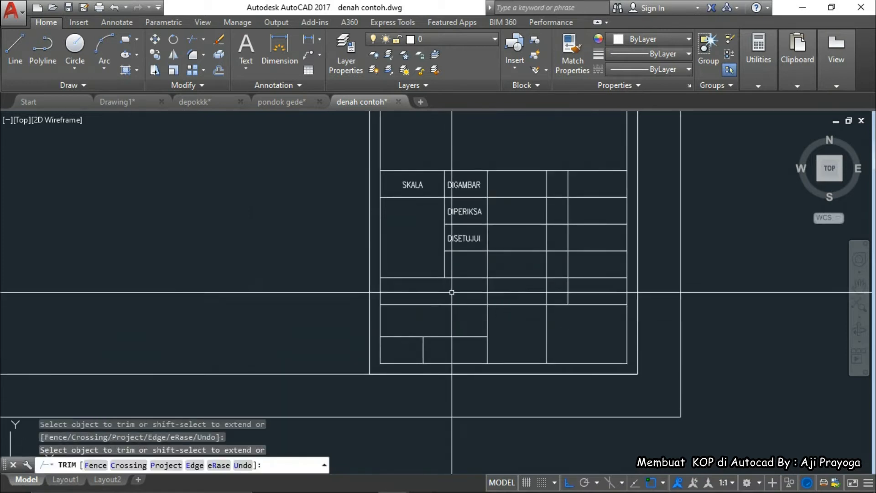
pyautogui.scroll(-1, 539, 310)
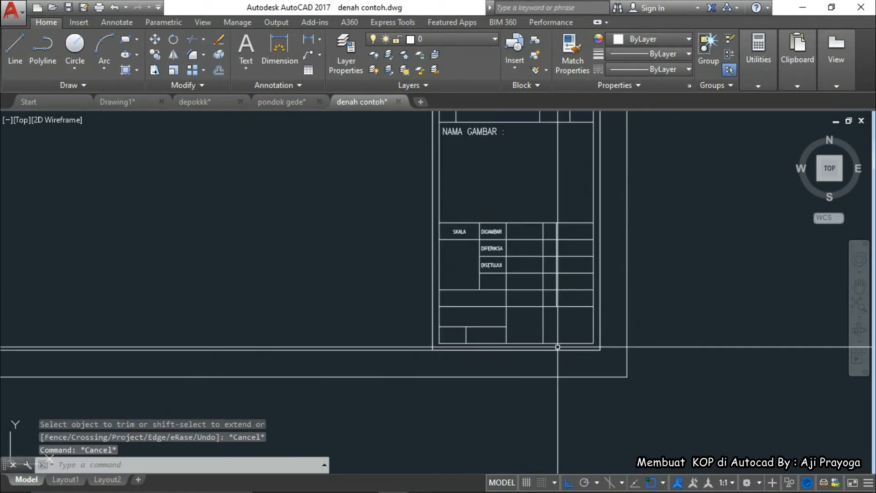
pyautogui.scroll(1, 561, 300)
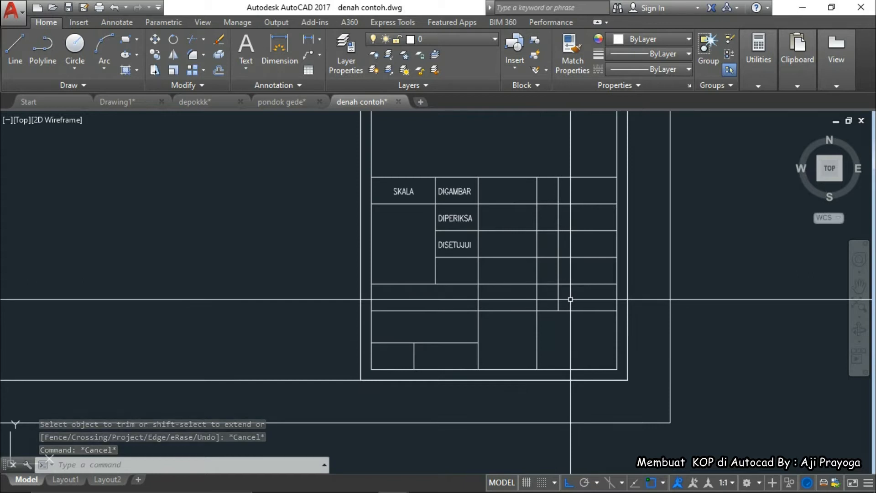
pyautogui.click(594, 293)
pyautogui.click(581, 274)
pyautogui.moveTo(581, 274); pyautogui.dragTo(584, 280, button='middle')
pyautogui.write('e')
pyautogui.press('space')
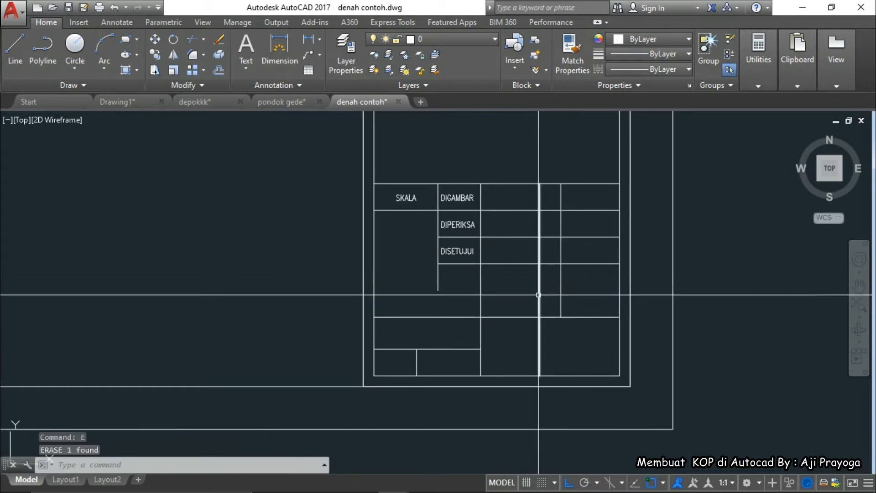
# Move the SKALA–DISETUJUI label rows, divider and texts 5 units down
pyautogui.click(327, 165)
pyautogui.click(677, 306)
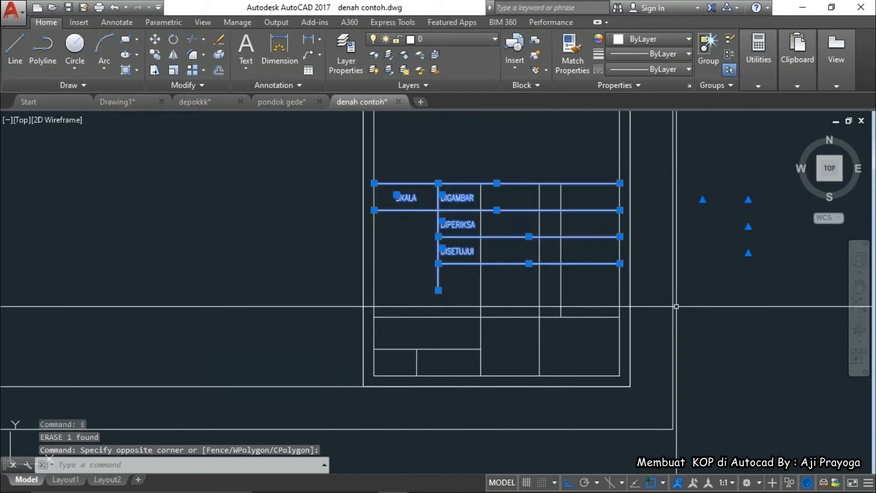
pyautogui.write('m')
pyautogui.press('space')
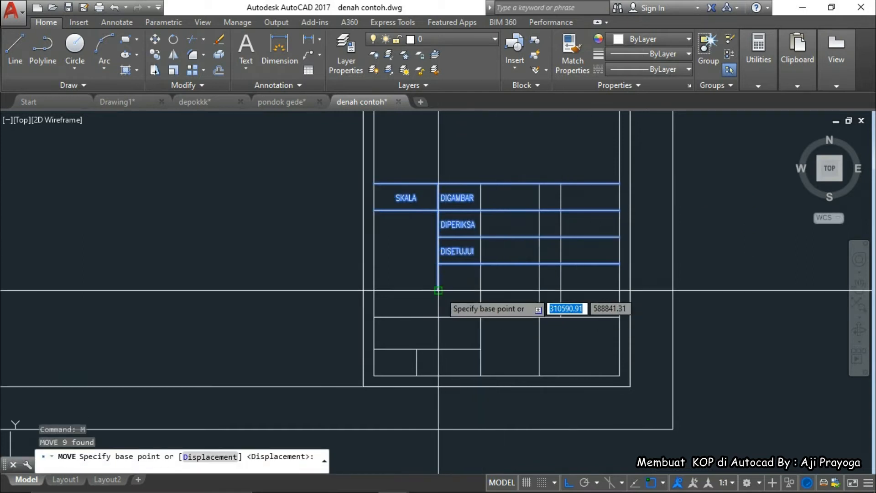
pyautogui.click(480, 237)
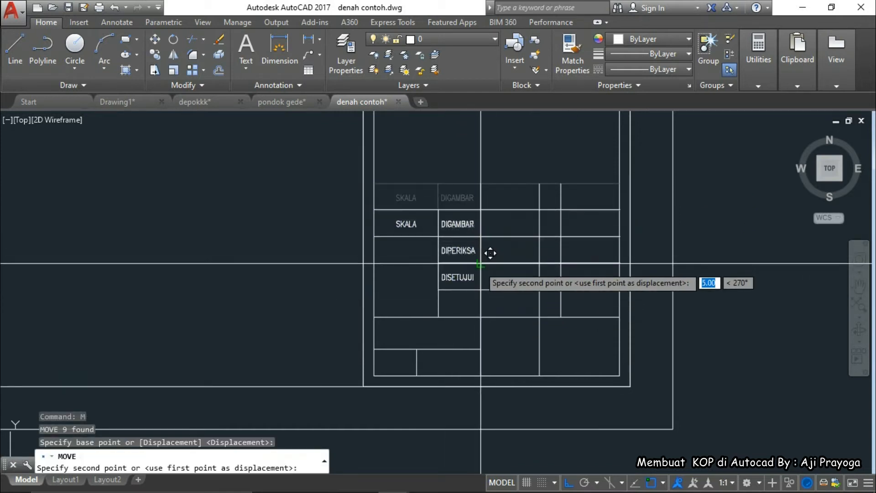
pyautogui.click(491, 252)
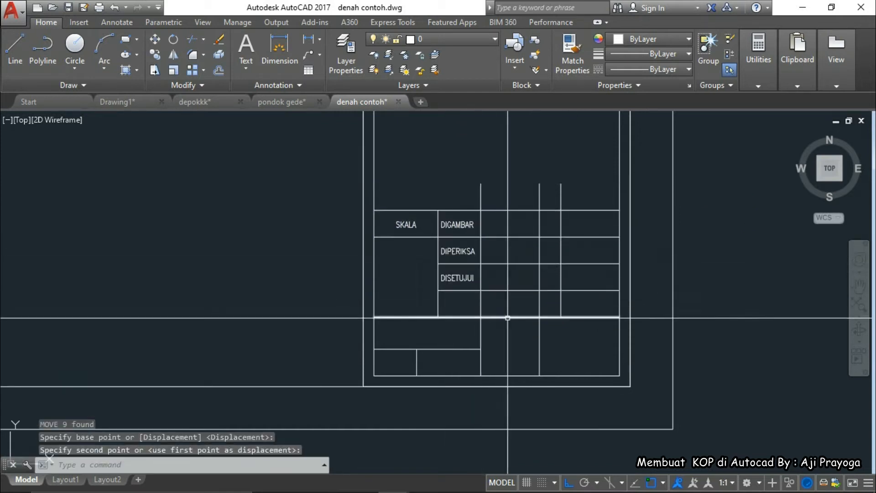
# Trim the leftover line stubs above the lowered rows
pyautogui.write('tr')
pyautogui.press('space')
pyautogui.click(514, 219)
pyautogui.click(506, 200)
pyautogui.press('space')
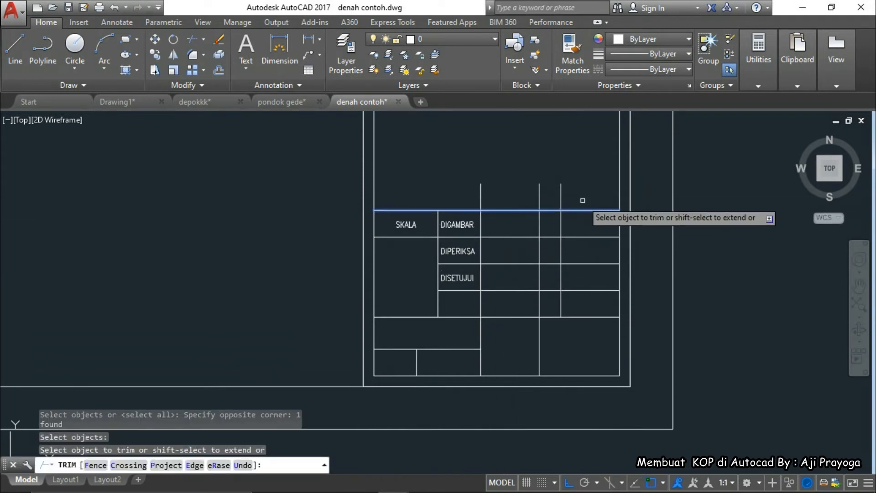
pyautogui.click(582, 201)
pyautogui.click(453, 167)
pyautogui.press('Escape')
pyautogui.press('Escape')
pyautogui.scroll(-4, 542, 319)
pyautogui.scroll(4, 546, 319)
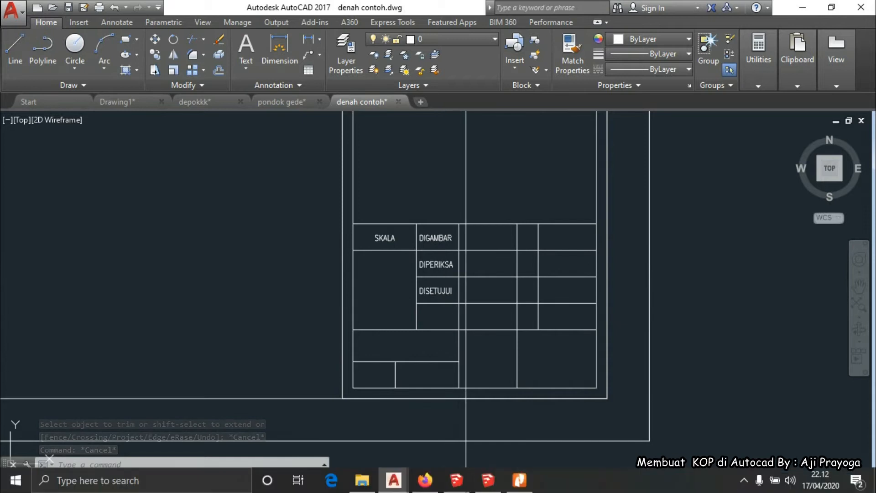
# Compare the drawing with the KOP-Model.pdf reference table in Nitro
pyautogui.moveTo(509, 487)
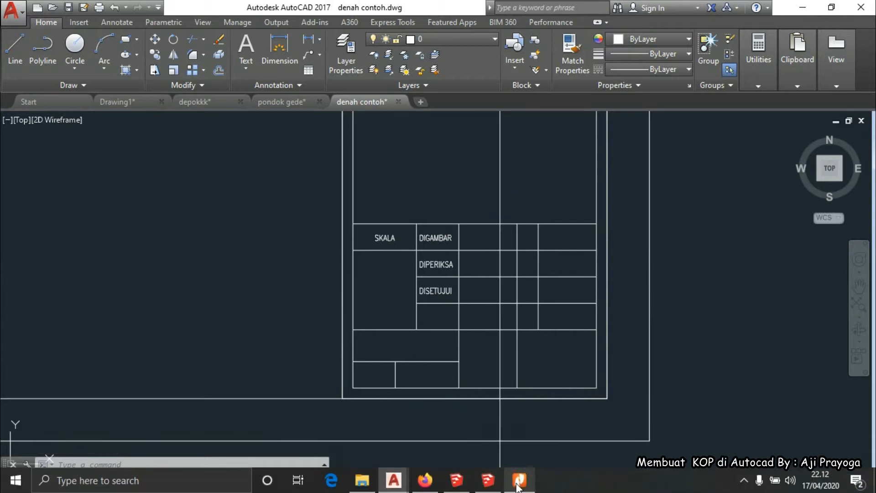
pyautogui.click(517, 431)
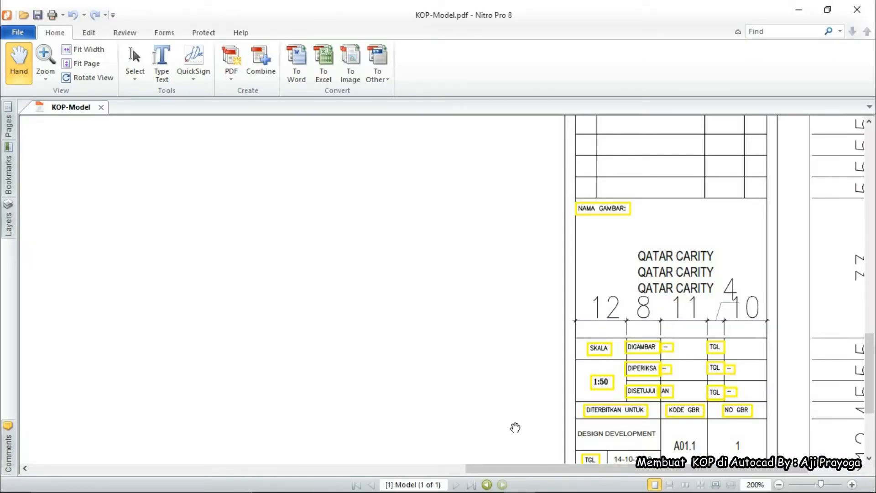
pyautogui.click(393, 480)
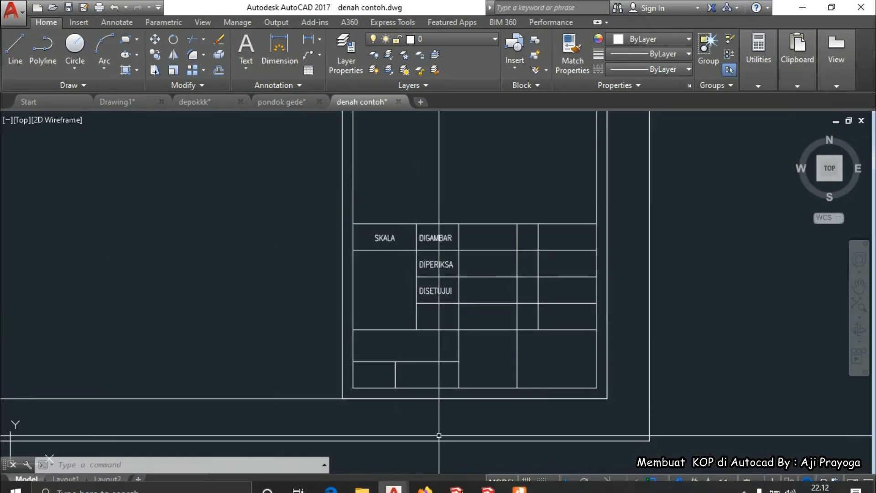
pyautogui.click(519, 481)
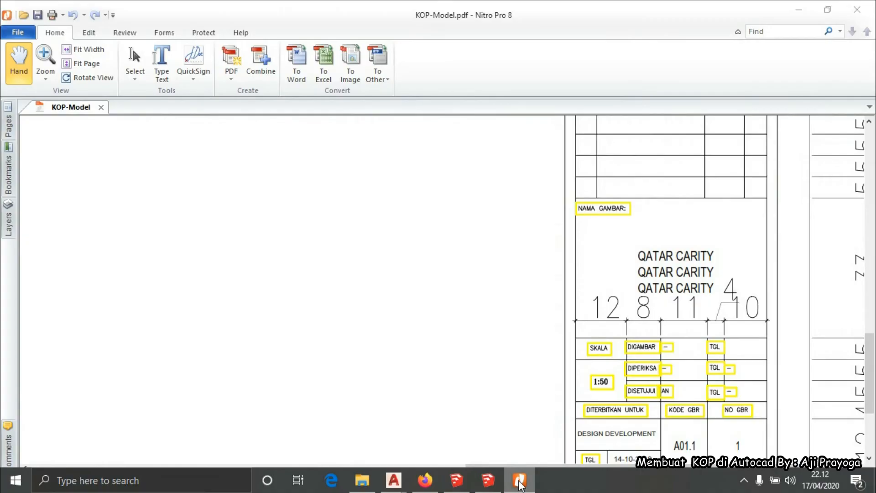
pyautogui.click(519, 482)
# Extend, trim and erase the vertical divider in the row below DISETUJUI
pyautogui.write('ex')
pyautogui.press('Return')
pyautogui.press('Return')
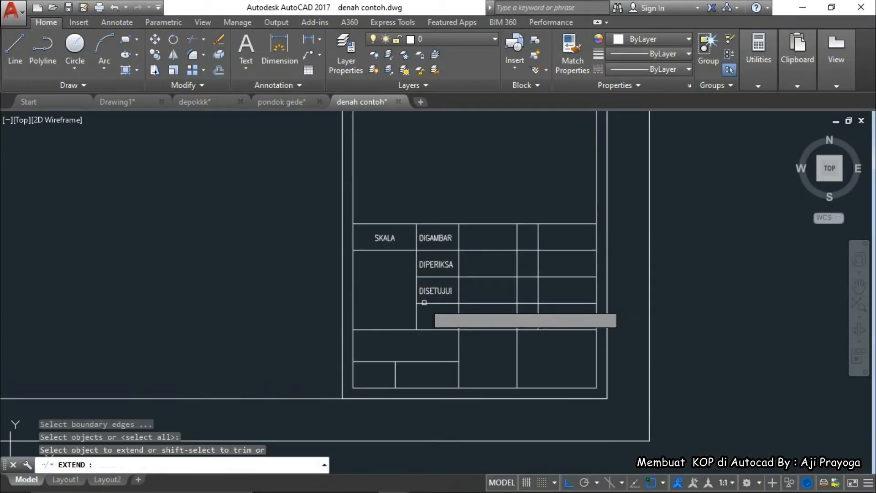
pyautogui.click(417, 322)
pyautogui.press('Escape')
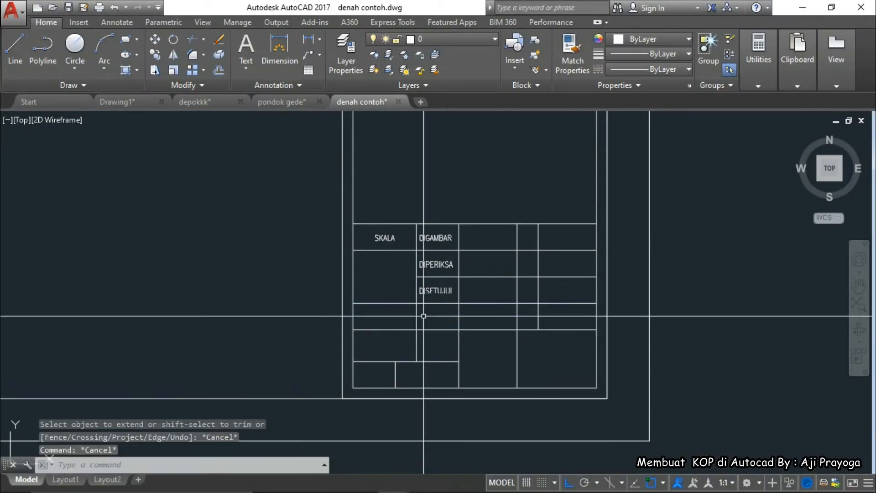
pyautogui.write('tr')
pyautogui.press('Return')
pyautogui.press('Return')
pyautogui.click(416, 317)
pyautogui.click(411, 325)
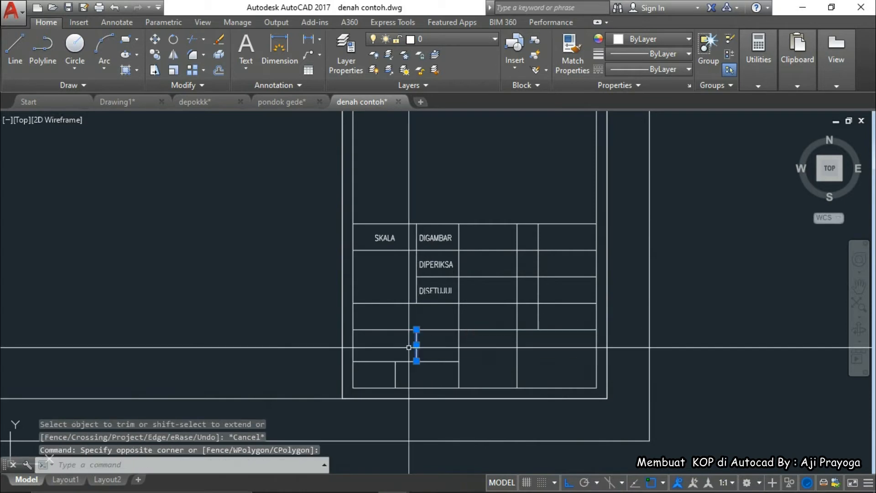
pyautogui.click(420, 363)
pyautogui.write('e')
# Copy the DISETUJUI label one row down
pyautogui.press('Return')
pyautogui.click(430, 291)
pyautogui.moveTo(430, 291); pyautogui.dragTo(448, 288, button='middle')
pyautogui.write('co')
# Move the copied label to the left side of its row
pyautogui.press('Return')
pyautogui.click(465, 302)
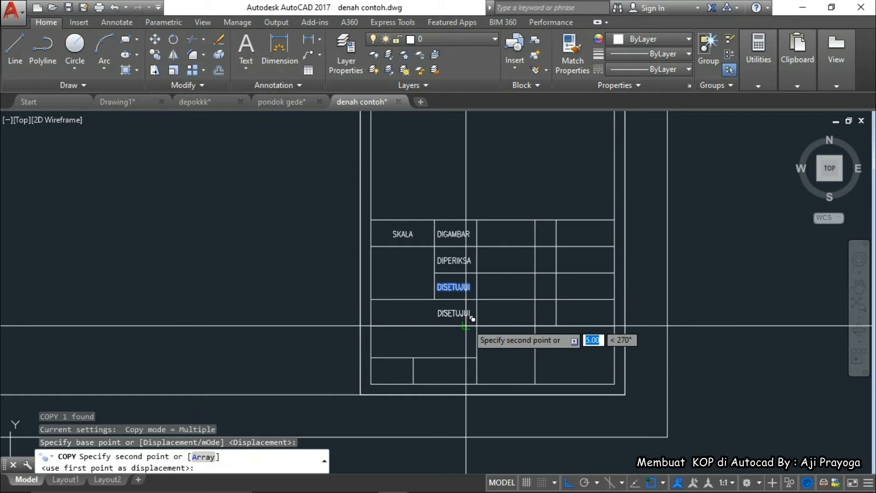
pyautogui.click(465, 328)
pyautogui.press('Escape')
pyautogui.click(454, 313)
pyautogui.scroll(2, 495, 342)
pyautogui.write('m')
pyautogui.press('Return')
pyautogui.click(530, 344)
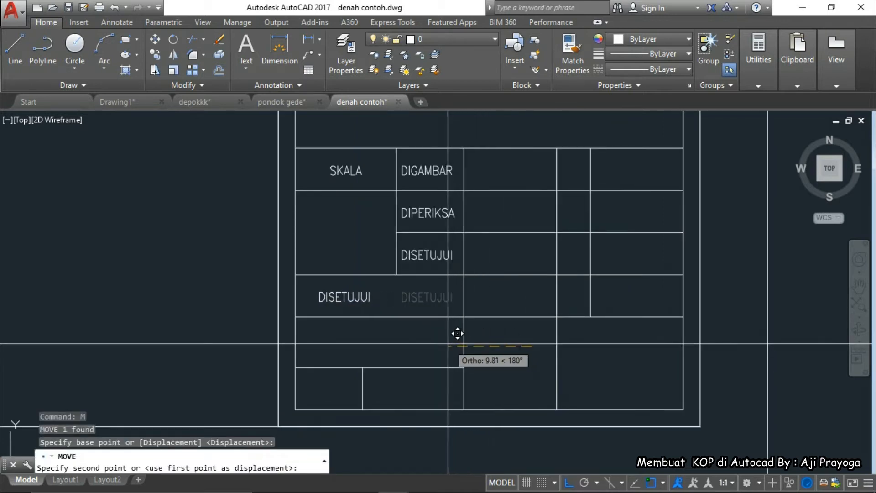
pyautogui.click(464, 346)
pyautogui.press('Escape')
# Edit the copied label to read DITERBITKAN UNTUK
pyautogui.click(359, 294)
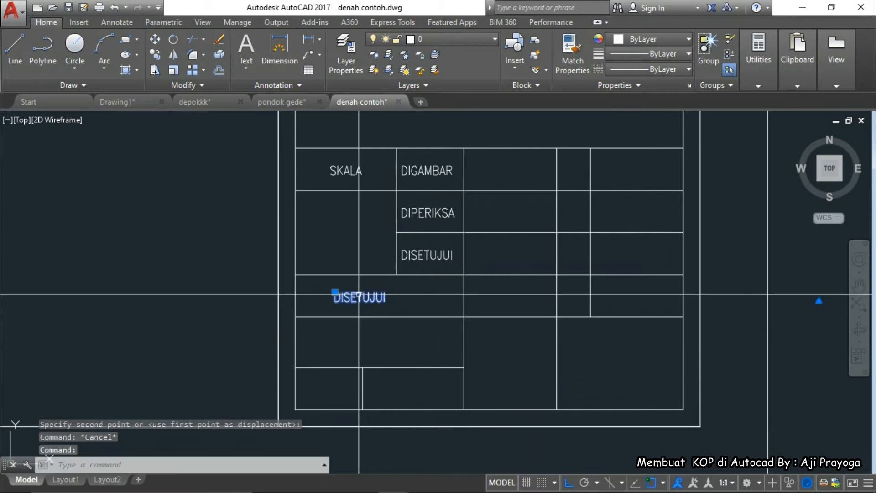
pyautogui.doubleClick(359, 295)
pyautogui.write('DITERBITKAN UNTUK')
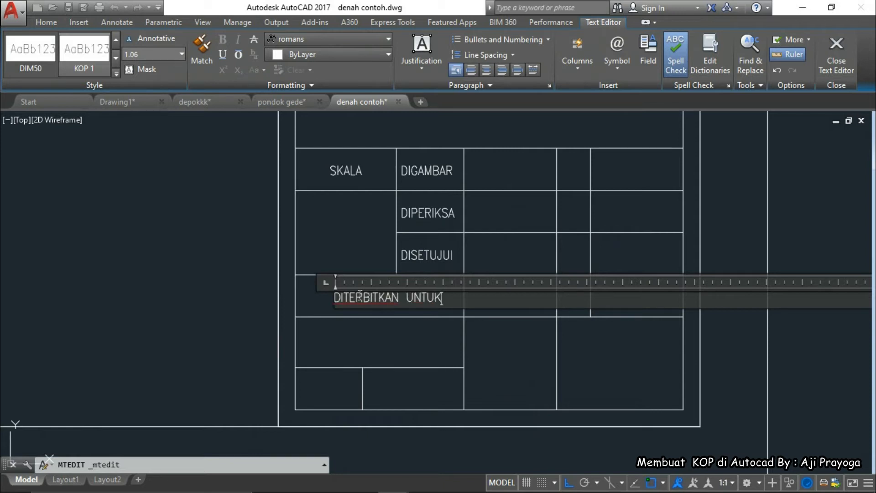
pyautogui.click(395, 364)
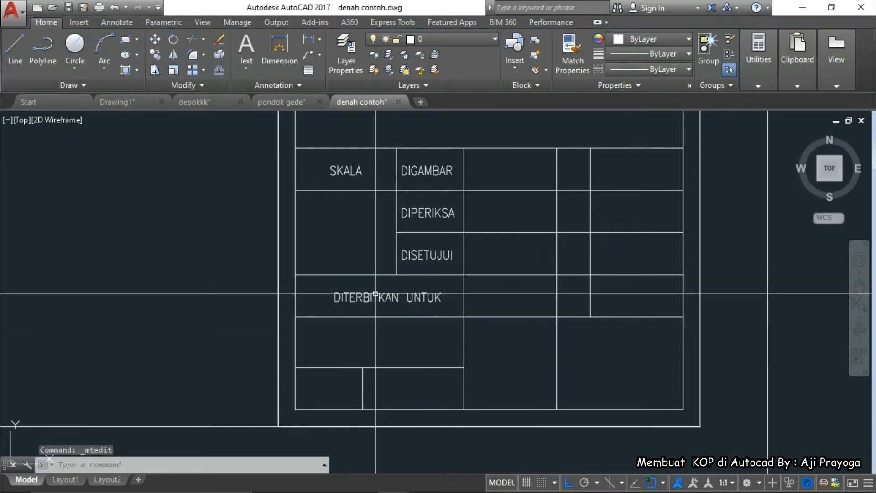
# Start moving the DITERBITKAN UNTUK label and pan to see the whole title block
pyautogui.write('m')
pyautogui.press('Return')
pyautogui.click(418, 342)
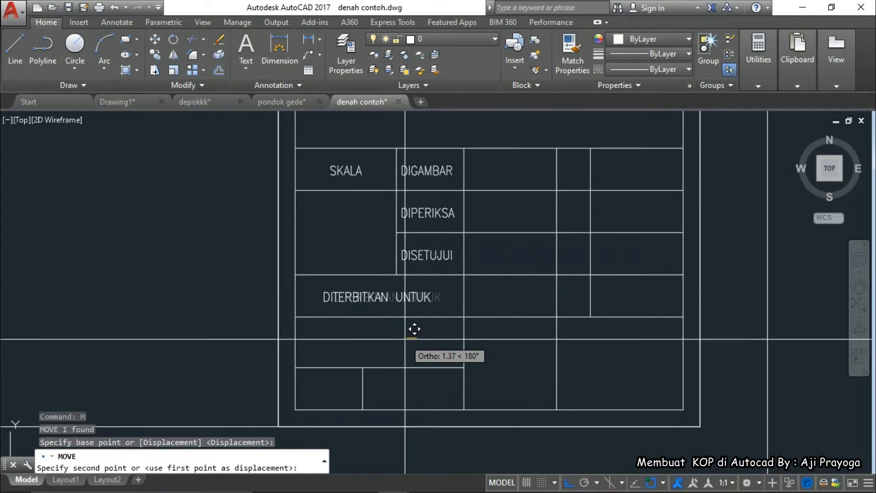
pyautogui.scroll(-2, 410, 343)
pyautogui.moveTo(410, 343); pyautogui.dragTo(397, 277, button='middle')
# Switch to KOP-Model.pdf to compare against the reference title block
pyautogui.moveTo(413, 488)
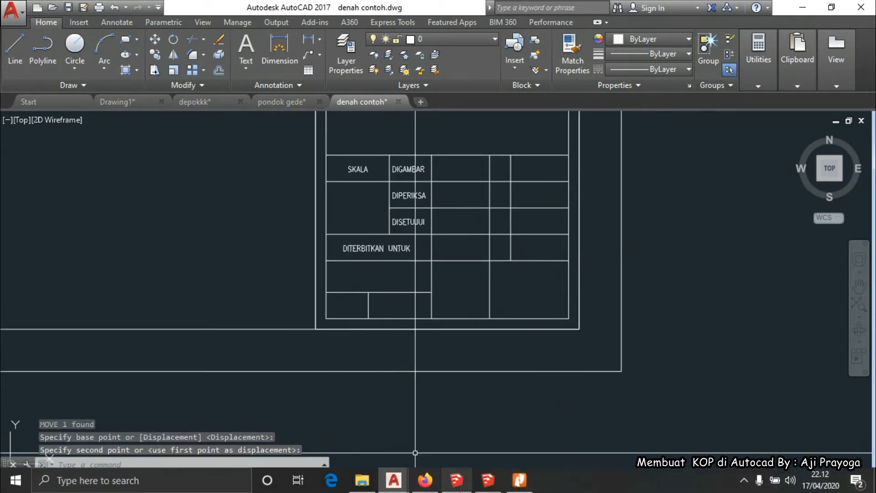
pyautogui.click(516, 487)
pyautogui.scroll(-2, 548, 411)
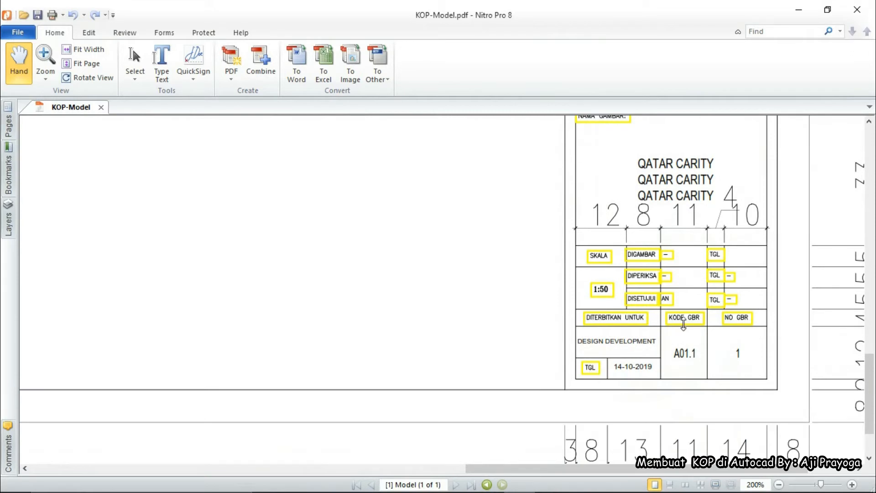
# Copy the DITERBITKAN UNTUK label into the bottom-left cell
pyautogui.click(798, 10)
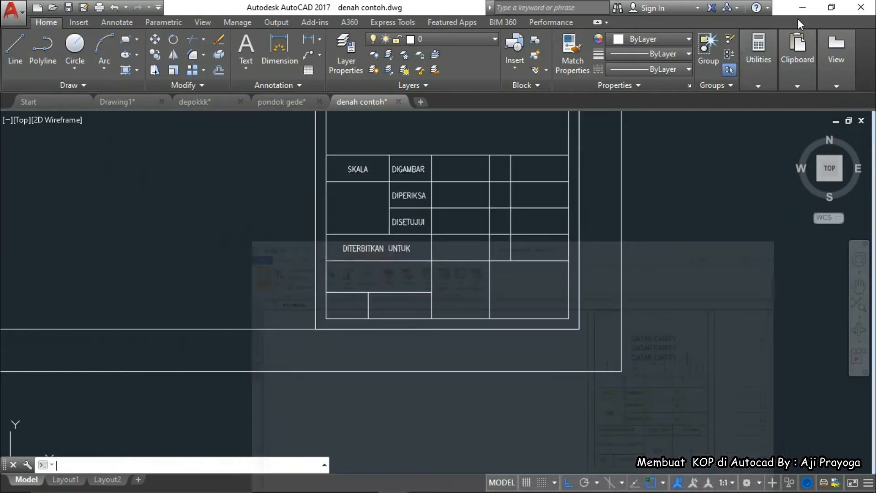
pyautogui.write('C')
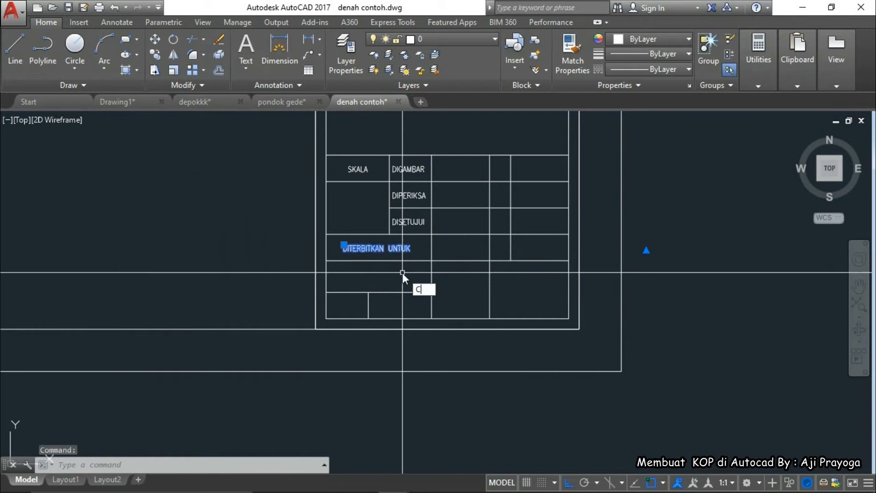
pyautogui.write('O')
pyautogui.press('Return')
pyautogui.click(344, 251)
pyautogui.scroll(4, 339, 301)
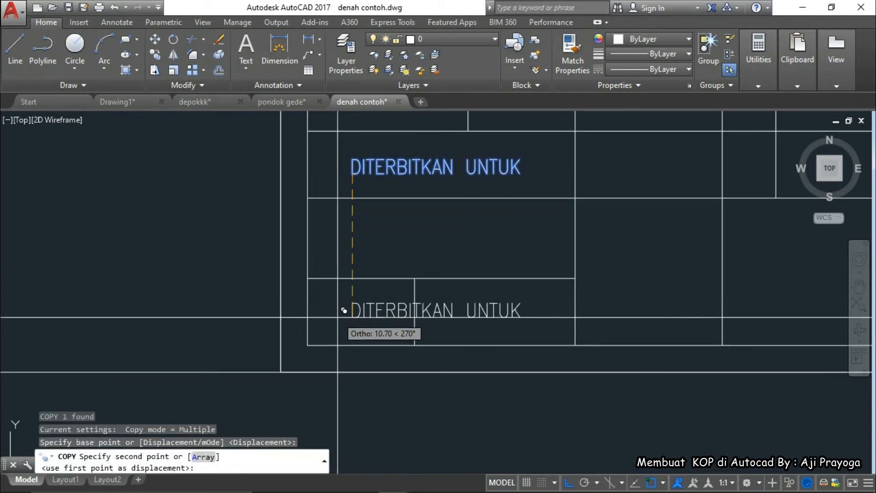
pyautogui.press('F8')
pyautogui.click(335, 321)
pyautogui.press('Escape')
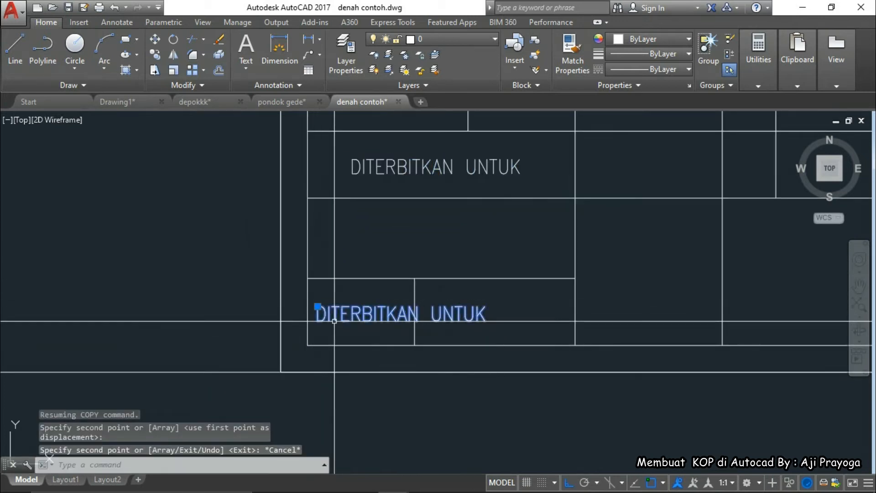
# Rename the copy to TGL and shift it slightly right within its cell
pyautogui.doubleClick(346, 335)
pyautogui.write('TGL')
pyautogui.click(371, 338)
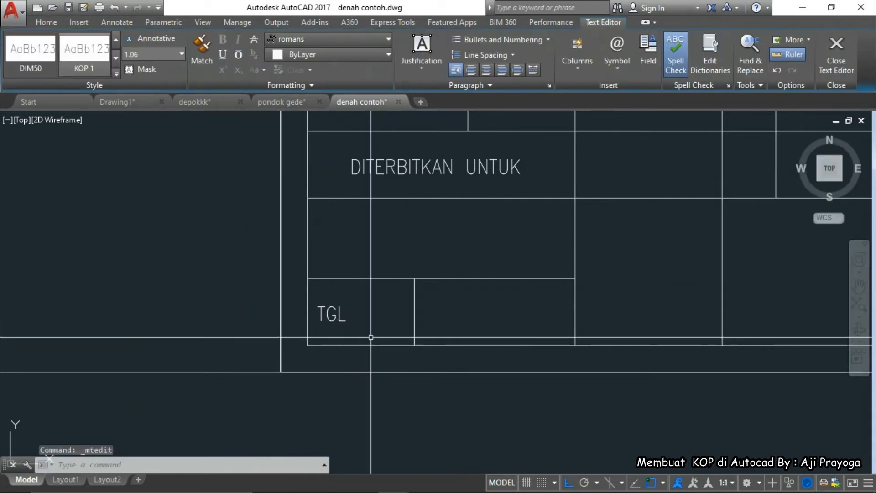
pyautogui.click(341, 319)
pyautogui.write('M')
pyautogui.press('Return')
pyautogui.click(357, 363)
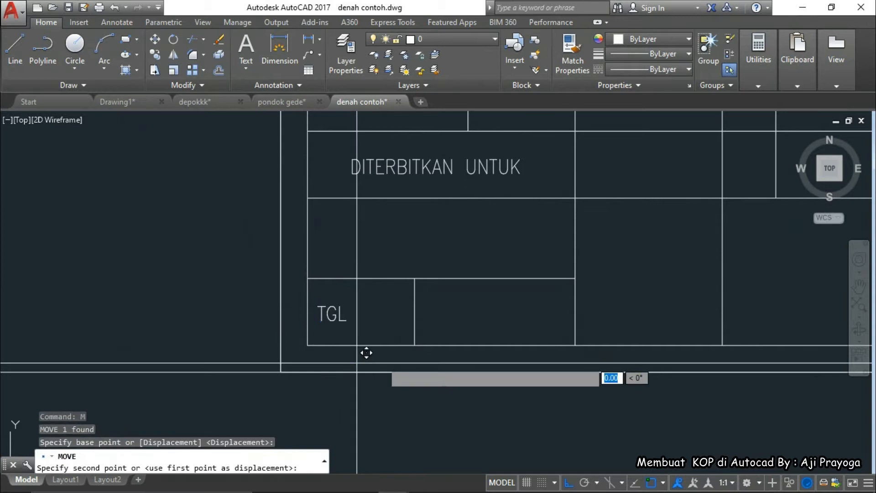
pyautogui.click(385, 363)
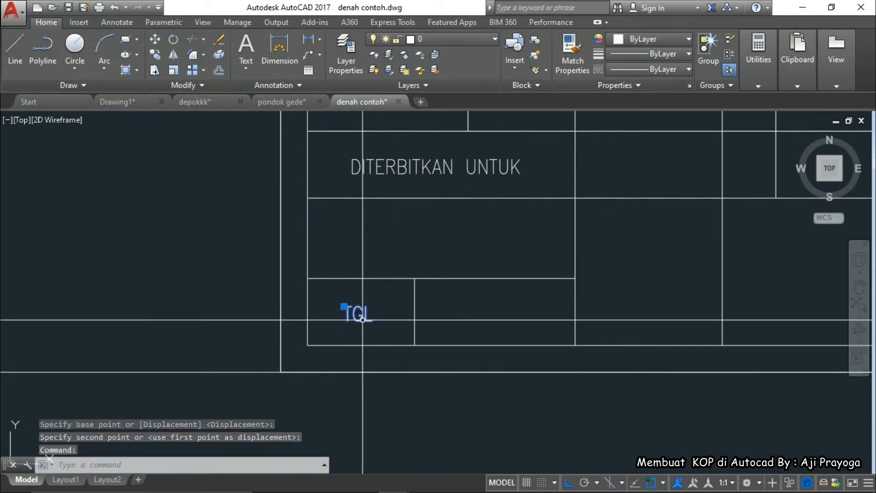
# Copy TGL beside DITERBITKAN UNTUK and open the copy for editing
pyautogui.write('CO')
pyautogui.press('Return')
pyautogui.click(345, 321)
pyautogui.scroll(-2, 402, 356)
pyautogui.moveTo(402, 357); pyautogui.dragTo(381, 390, button='middle')
pyautogui.press('F8')
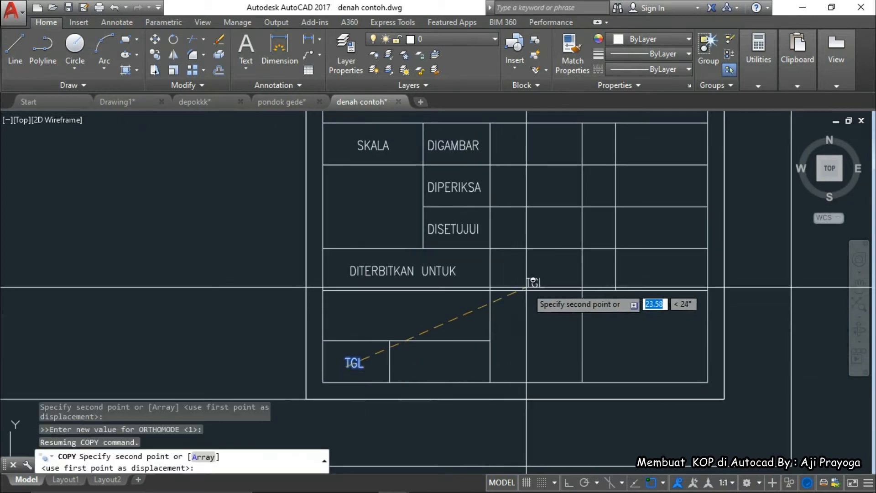
pyautogui.click(525, 274)
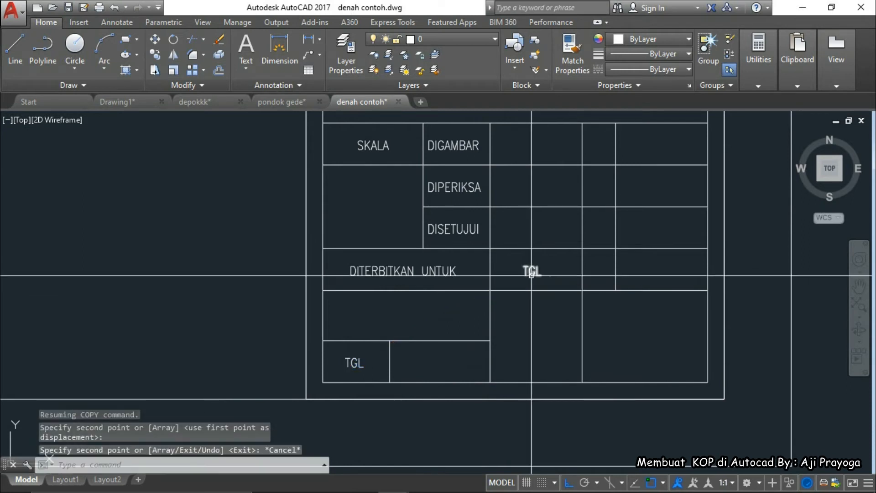
pyautogui.press('Escape')
pyautogui.doubleClick(531, 271)
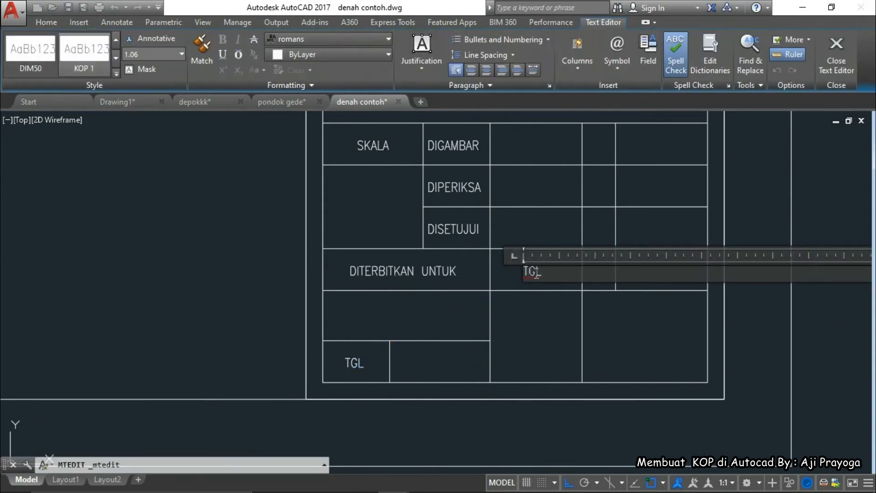
# Name the new label KODE GBR and trim the divider at the row's top line
pyautogui.write('KODE GBR')
pyautogui.click(524, 321)
pyautogui.write('tr')
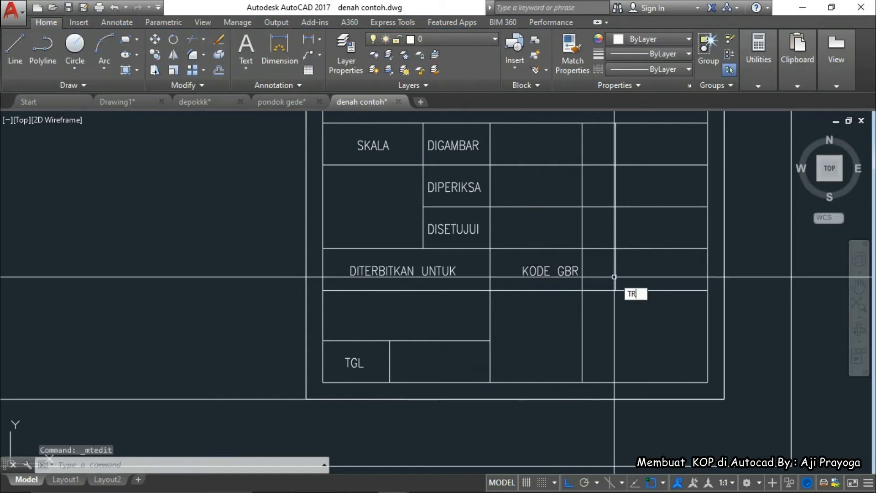
pyautogui.press('Return')
pyautogui.press('Return')
pyautogui.press('Escape')
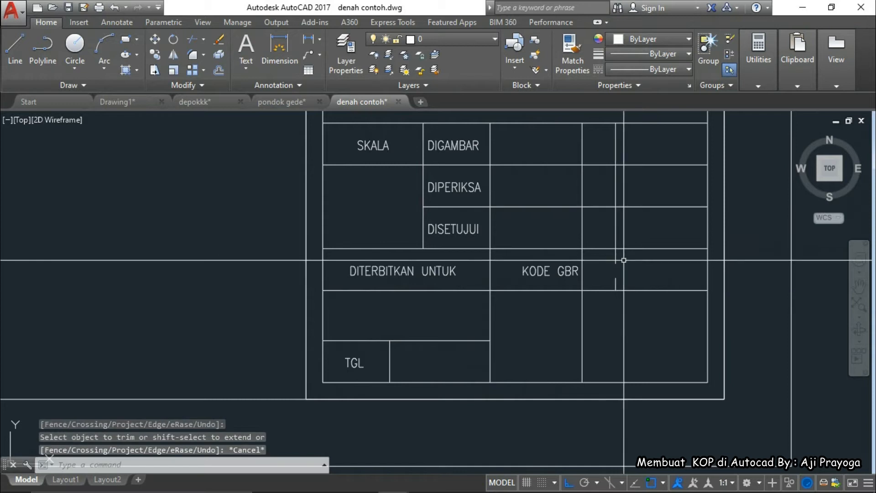
pyautogui.press('space')
pyautogui.click(623, 250)
pyautogui.scroll(4, 623, 256)
pyautogui.press('Return')
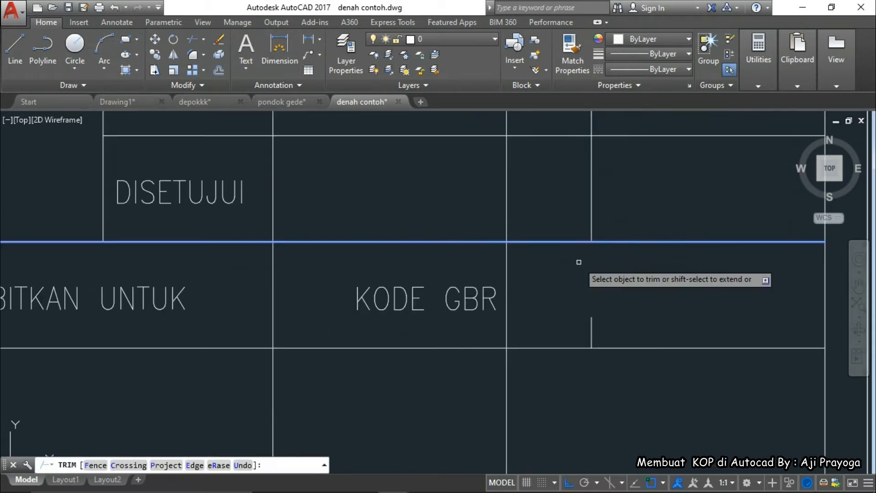
# Erase the leftover divider stub in the KODE GBR row
pyautogui.click(588, 273)
pyautogui.scroll(-4, 603, 346)
pyautogui.click(612, 365)
pyautogui.write('e')
pyautogui.press('Return')
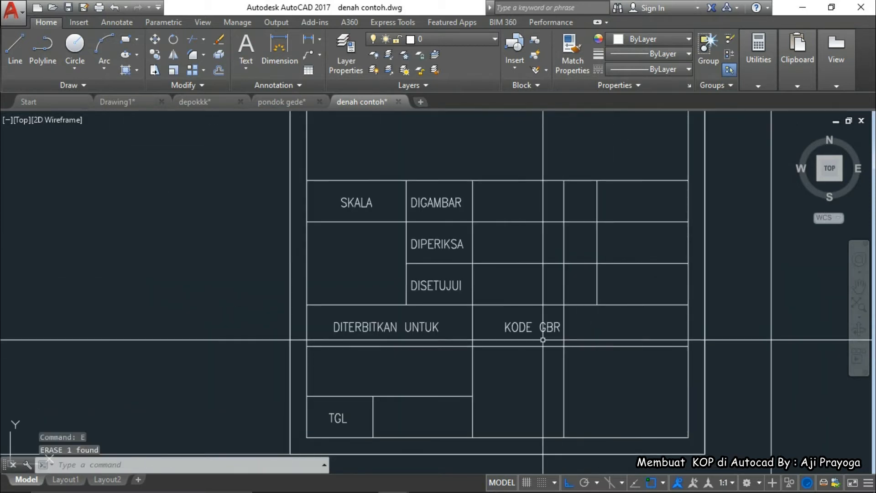
# Move KODE GBR slightly left within its cell
pyautogui.write('m')
pyautogui.press('Return')
pyautogui.click(538, 358)
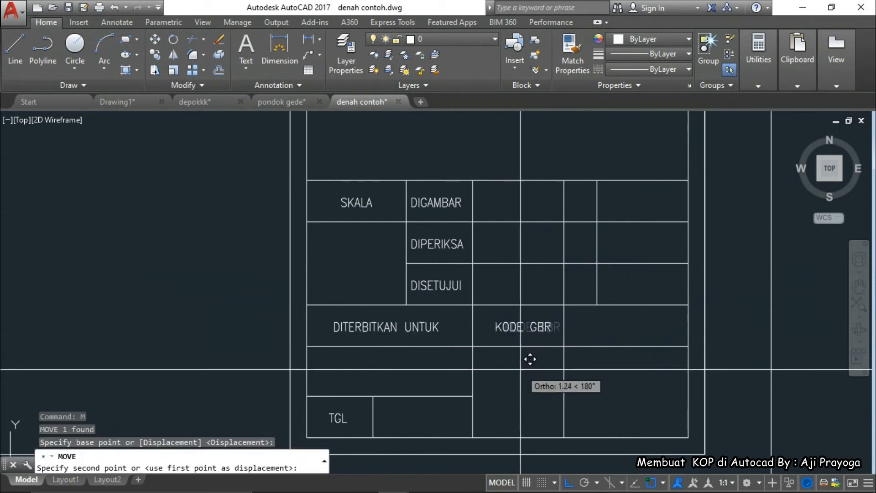
pyautogui.click(524, 324)
# Copy KODE GBR into the next cell to the right
pyautogui.click(525, 326)
pyautogui.write('co')
pyautogui.press('Return')
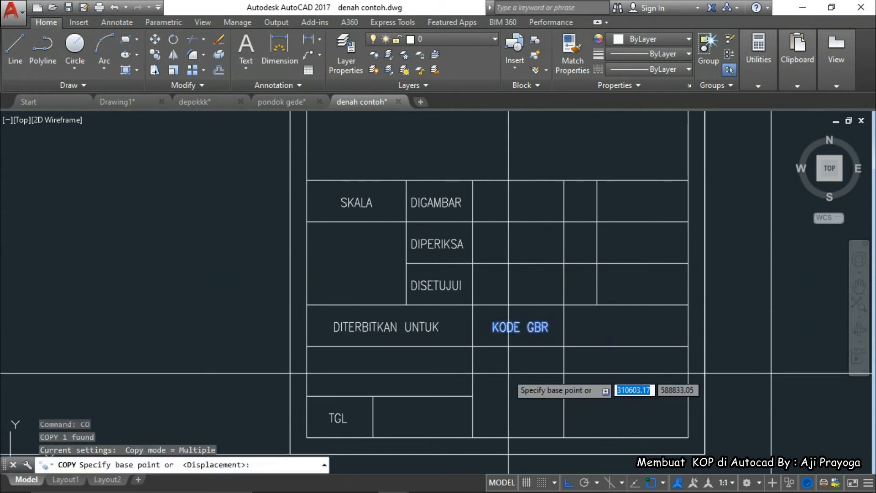
pyautogui.click(508, 373)
pyautogui.click(612, 360)
pyautogui.press('Escape')
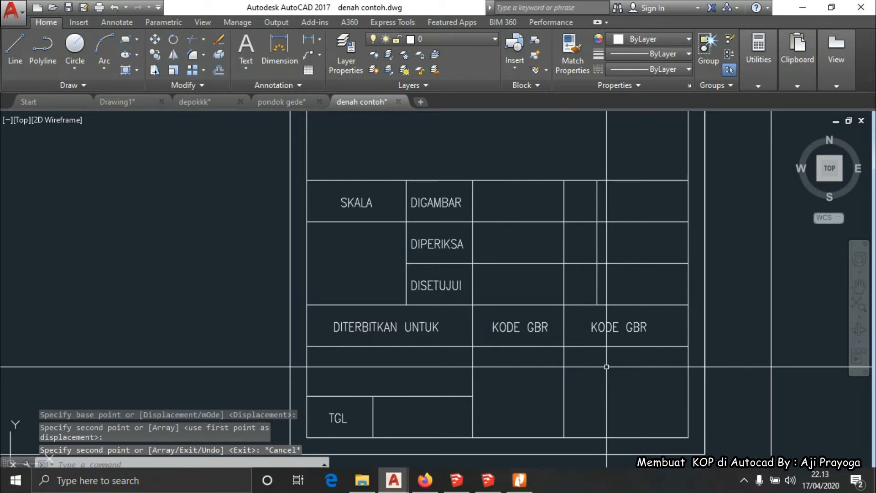
# Check the reference PDF, then rename the copy to NO. GBR
pyautogui.click(521, 480)
pyautogui.click(520, 481)
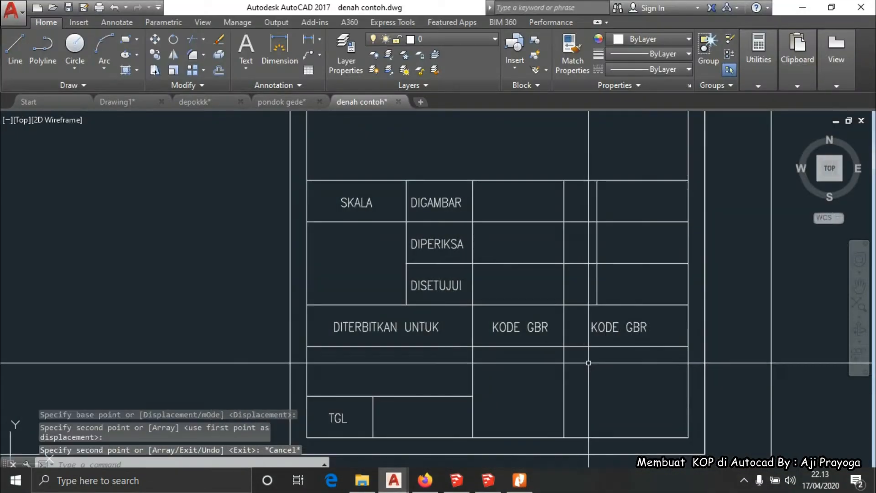
pyautogui.doubleClick(623, 327)
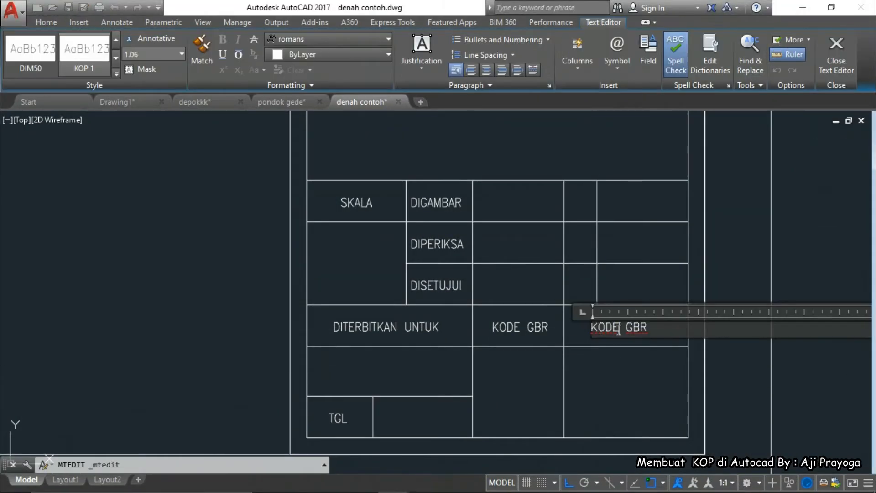
pyautogui.write('NO.')
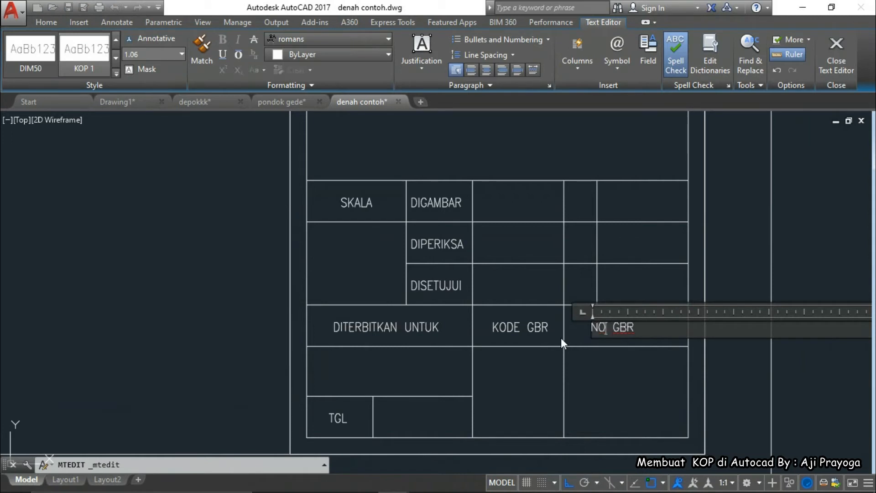
pyautogui.click(585, 395)
# Move NO. GBR further right and compare with the reference PDF
pyautogui.click(626, 328)
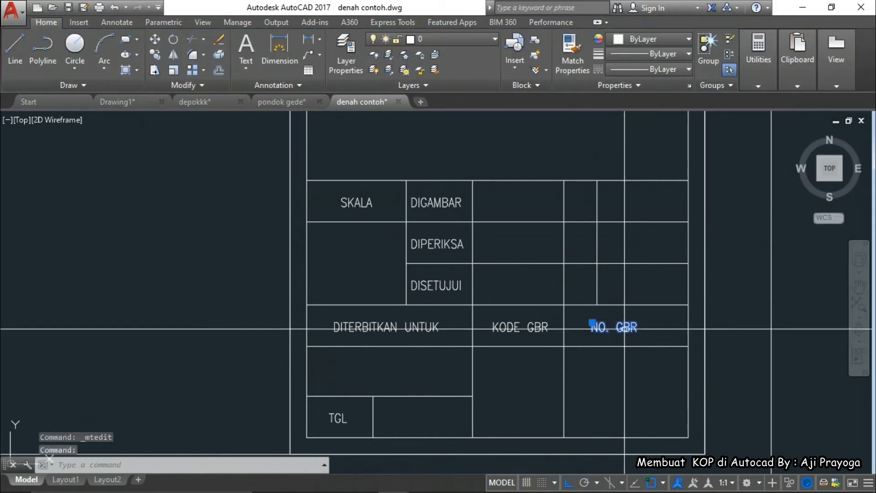
pyautogui.moveTo(619, 367); pyautogui.dragTo(598, 370, button='middle')
pyautogui.write('m')
pyautogui.press('space')
pyautogui.click(597, 392)
pyautogui.click(616, 393)
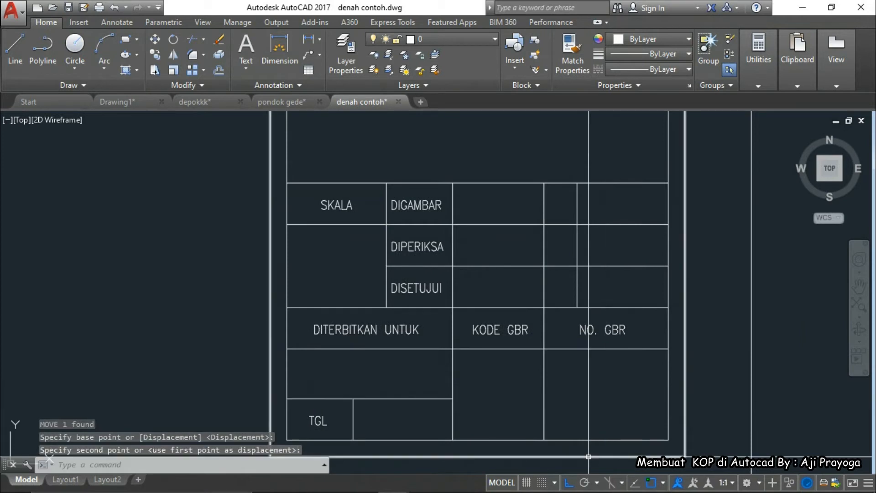
pyautogui.click(520, 480)
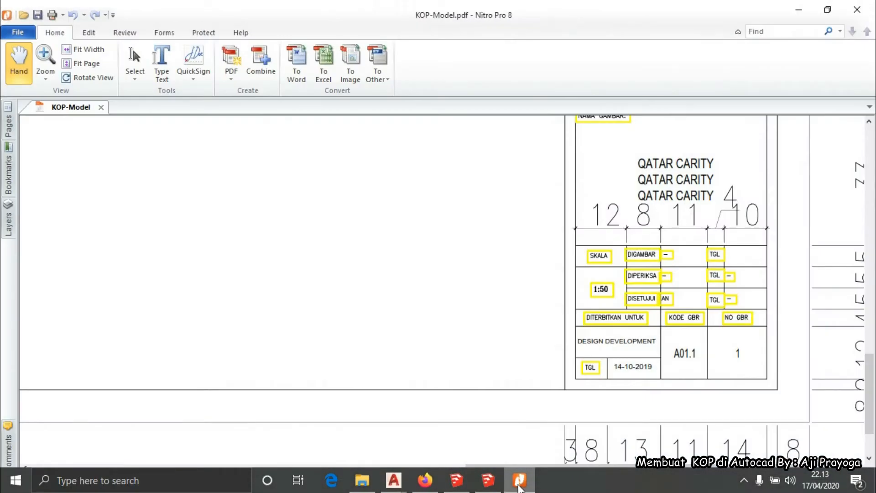
# Copy the TGL label into the date cell beside DIGAMBAR
pyautogui.click(521, 481)
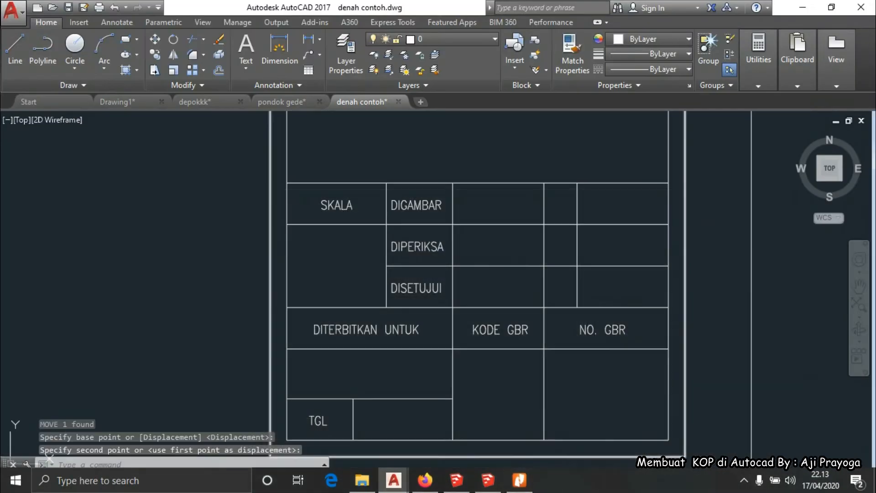
pyautogui.scroll(-2, 567, 368)
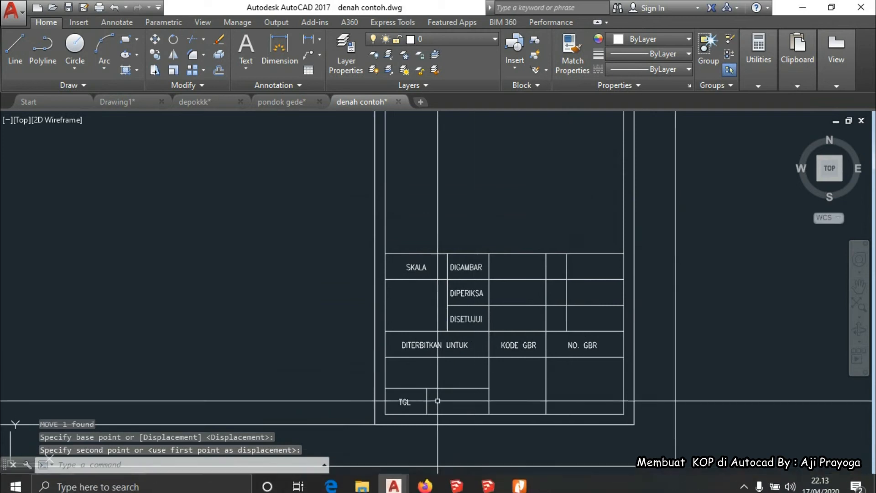
pyautogui.click(404, 401)
pyautogui.write('co')
pyautogui.press('space')
pyautogui.scroll(3, 415, 409)
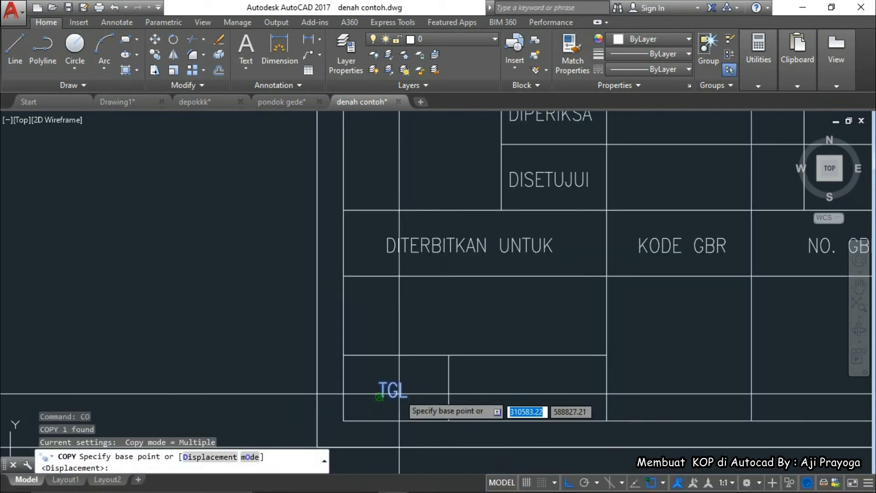
pyautogui.click(388, 388)
pyautogui.scroll(-3, 525, 333)
pyautogui.scroll(4, 563, 270)
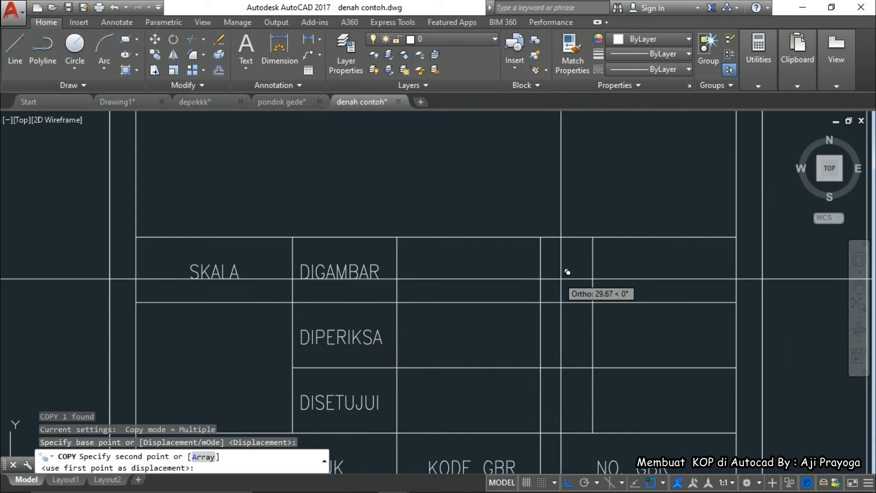
pyautogui.click(562, 278)
pyautogui.press('Escape')
# Copy that TGL into the DIPERIKSA and DISETUJUI date cells
pyautogui.click(562, 279)
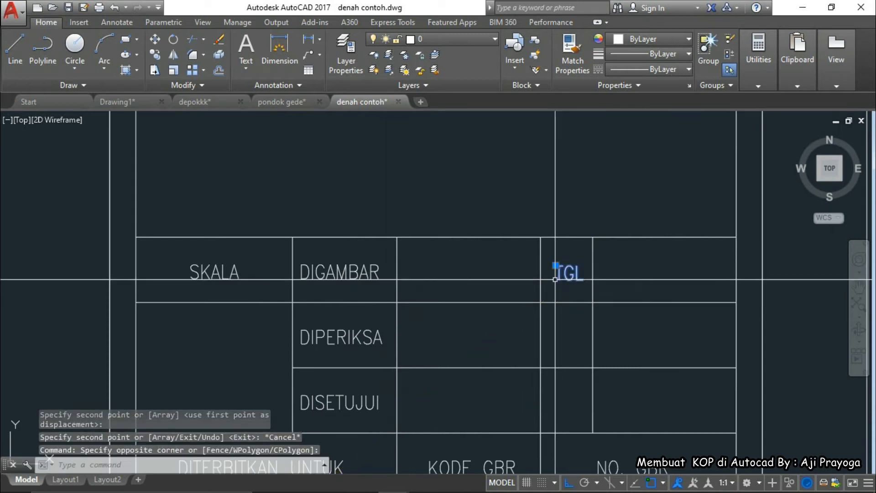
pyautogui.moveTo(568, 296); pyautogui.dragTo(555, 272, button='middle')
pyautogui.write('co')
pyautogui.press('space')
pyautogui.click(625, 278)
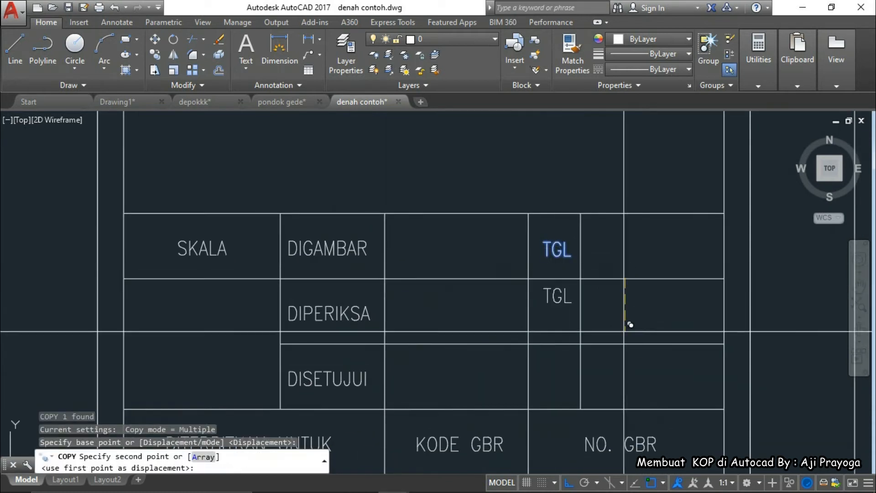
pyautogui.click(625, 343)
pyautogui.click(626, 408)
pyautogui.press('Escape')
pyautogui.press('Escape')
pyautogui.scroll(-10, 602, 411)
# Select the JUDUL GAMBAR label and begin a copy of it, then cancel
pyautogui.scroll(5, 602, 411)
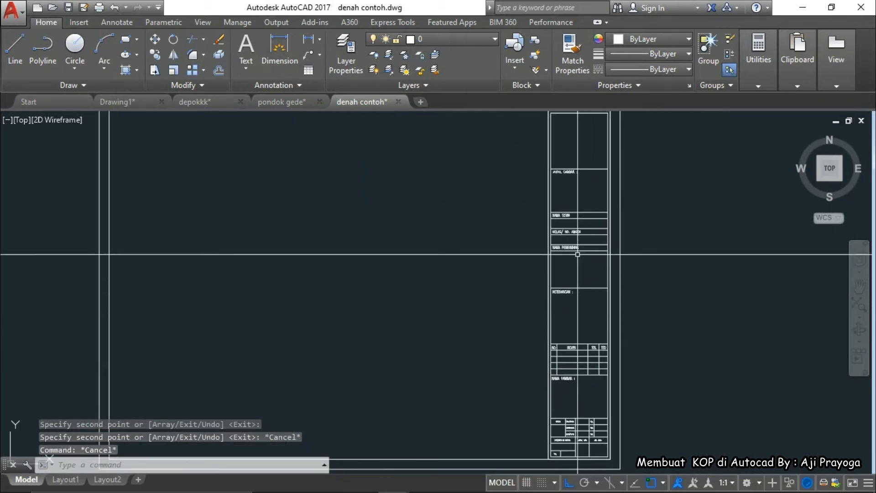
pyautogui.scroll(3, 542, 268)
pyautogui.click(542, 267)
pyautogui.moveTo(542, 268); pyautogui.dragTo(545, 309, button='middle')
pyautogui.write('co')
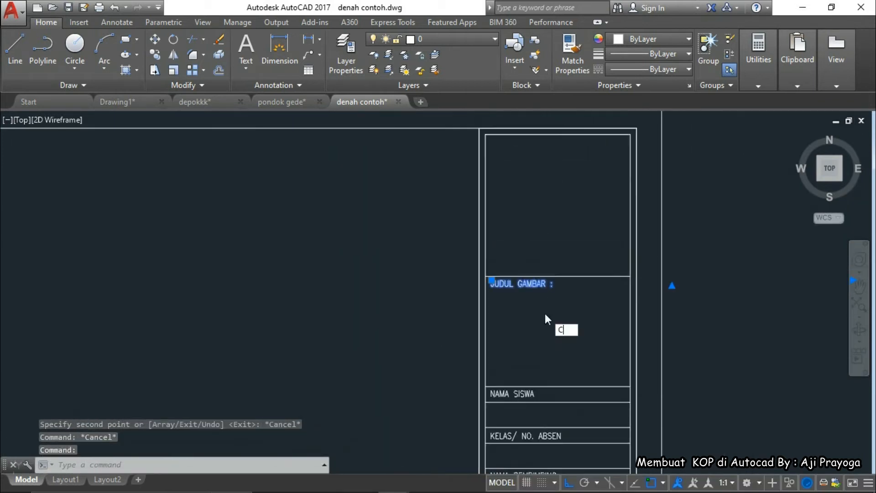
pyautogui.press('space')
pyautogui.click(541, 313)
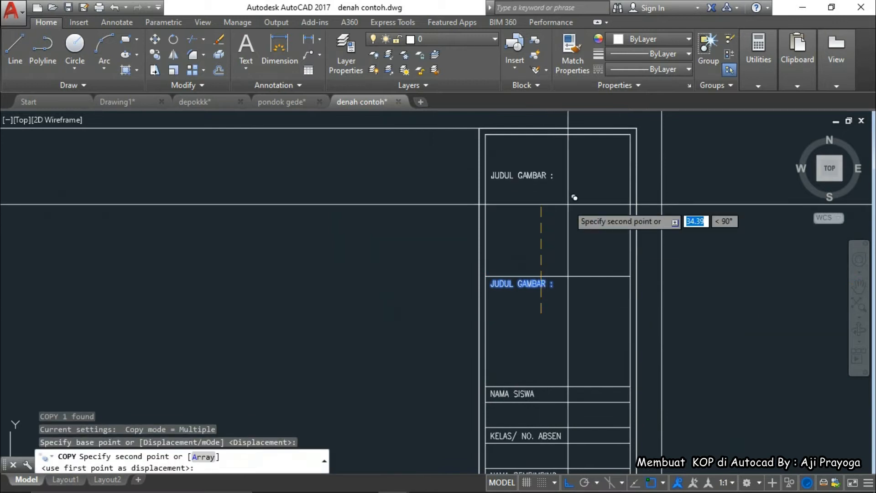
pyautogui.press('Escape')
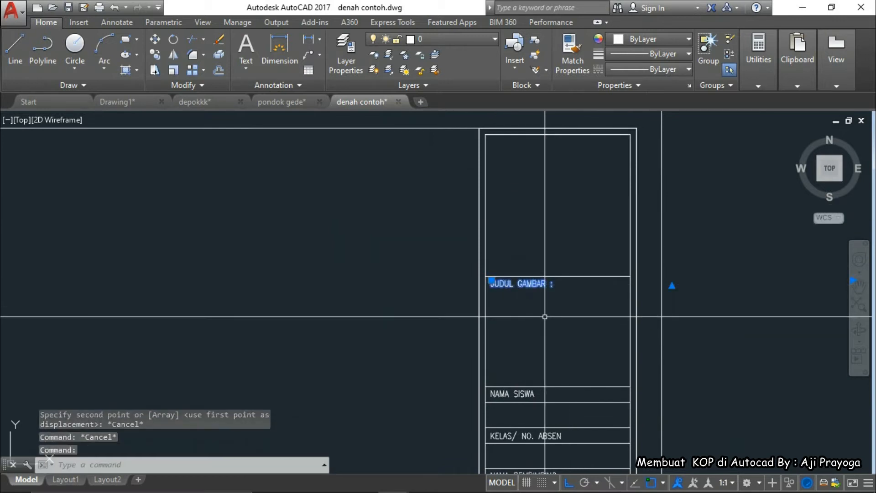
pyautogui.press('Escape')
# Copy the JUDUL GAMBAR label up into the top cell with ortho turned off
pyautogui.click(543, 287)
pyautogui.write('co')
pyautogui.press('space')
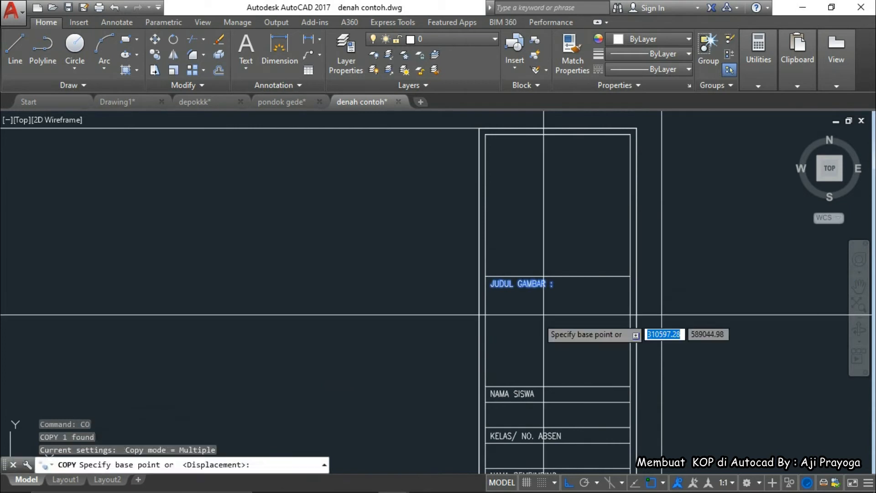
pyautogui.click(537, 315)
pyautogui.press('F8')
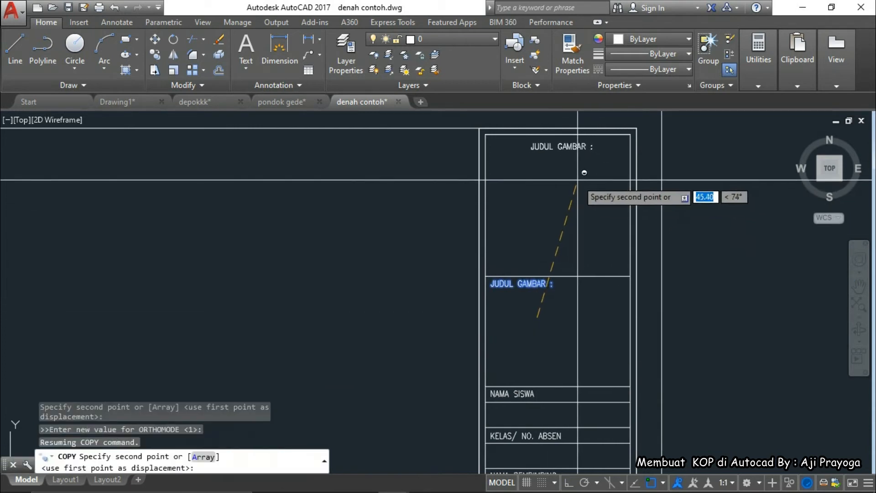
pyautogui.press('Escape')
# Try scaling the upper JUDUL GAMBAR copy, then cancel the scale
pyautogui.click(569, 149)
pyautogui.moveTo(565, 183); pyautogui.dragTo(567, 199, button='middle')
pyautogui.write('sc')
pyautogui.press('space')
pyautogui.click(532, 164)
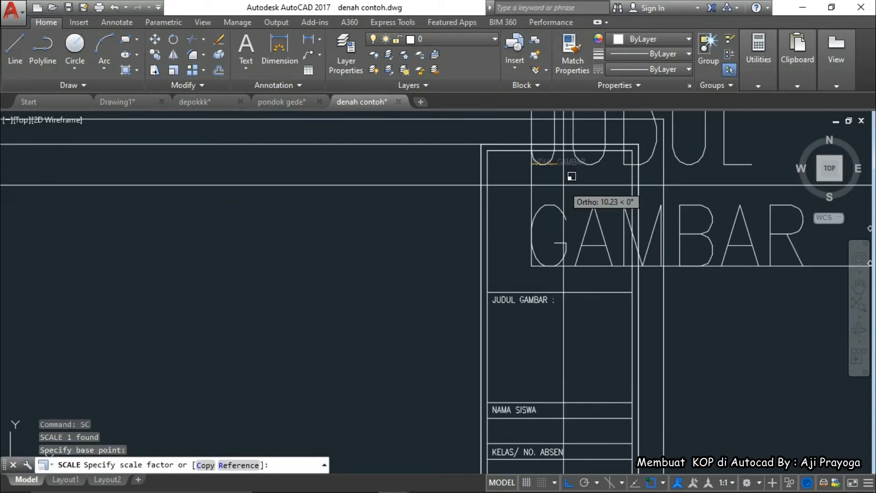
pyautogui.press('Escape')
# Erase the upper JUDUL GAMBAR copy and start a new multiline text with MT
pyautogui.scroll(-5, 561, 190)
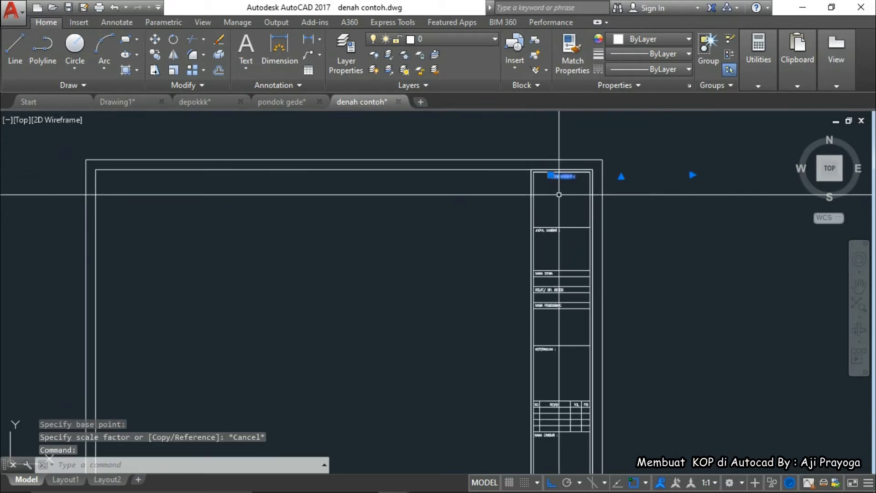
pyautogui.write('e')
pyautogui.press('Return')
pyautogui.press('Escape')
pyautogui.write('mt')
pyautogui.press('Return')
# Draw the multiline text box across the top cell of the title strip
pyautogui.scroll(4, 560, 195)
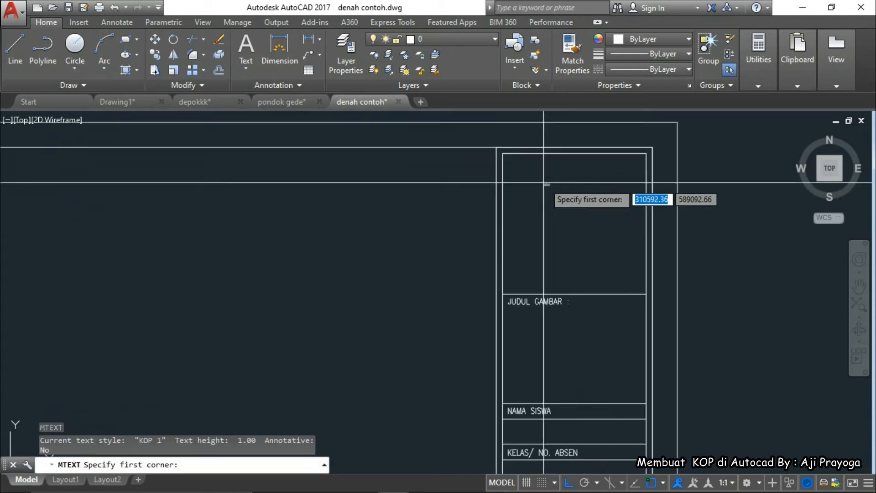
pyautogui.click(564, 196)
pyautogui.press('Escape')
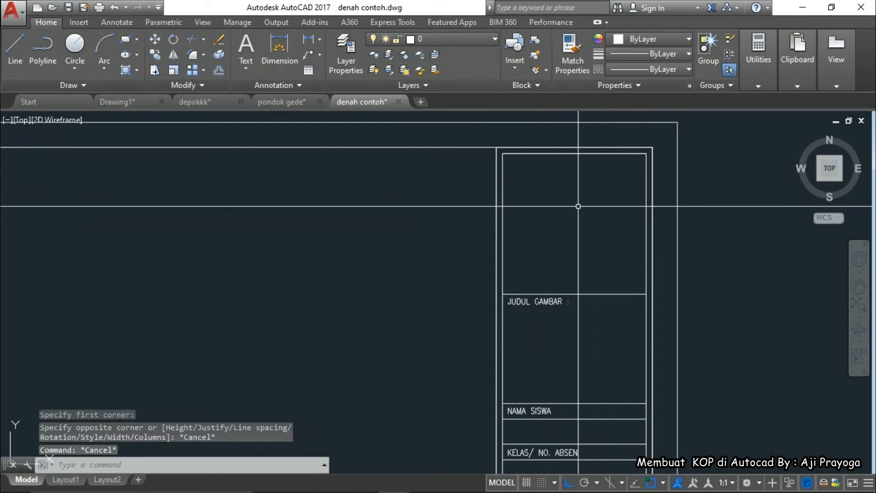
pyautogui.press('Return')
pyautogui.click(535, 169)
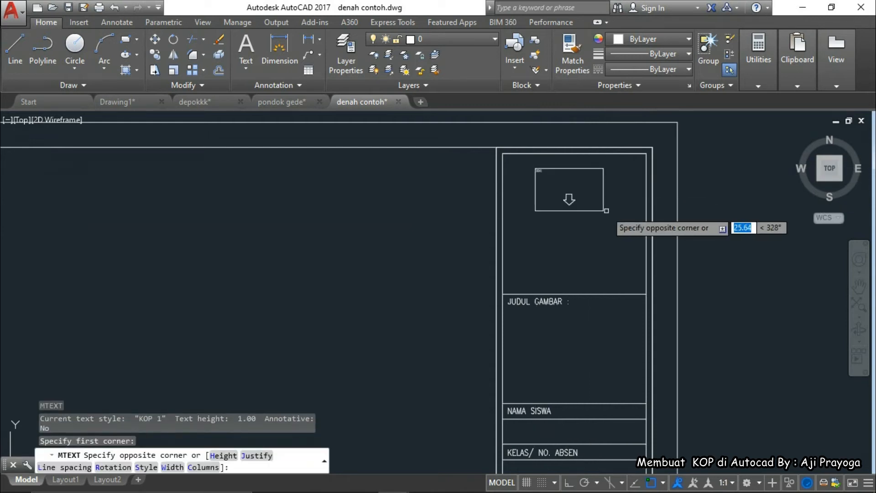
pyautogui.click(583, 210)
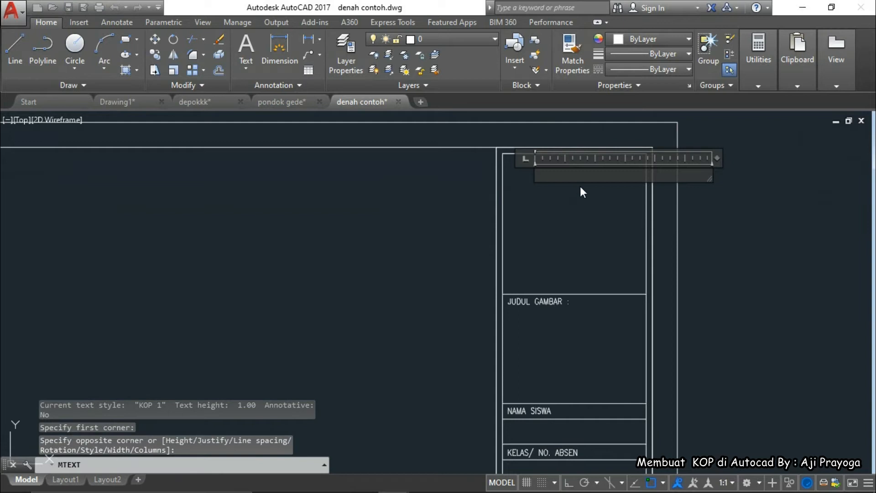
# Type 'SMK N 1 ADIWERNA', then spell out N as NEGERI by adding 'EGERI'
pyautogui.write('smk')
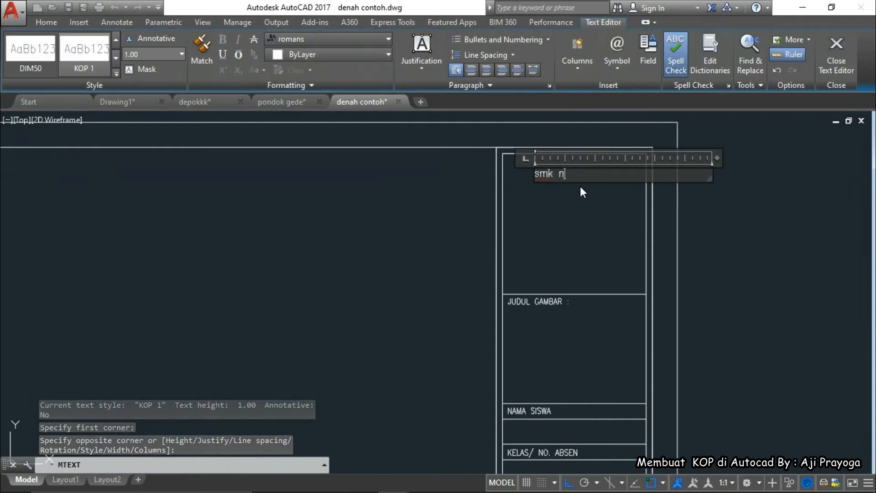
pyautogui.write(' n')
pyautogui.press('BackSpace')
pyautogui.press('BackSpace')
pyautogui.press('BackSpace')
pyautogui.press('BackSpace')
pyautogui.press('BackSpace')
pyautogui.press('BackSpace')
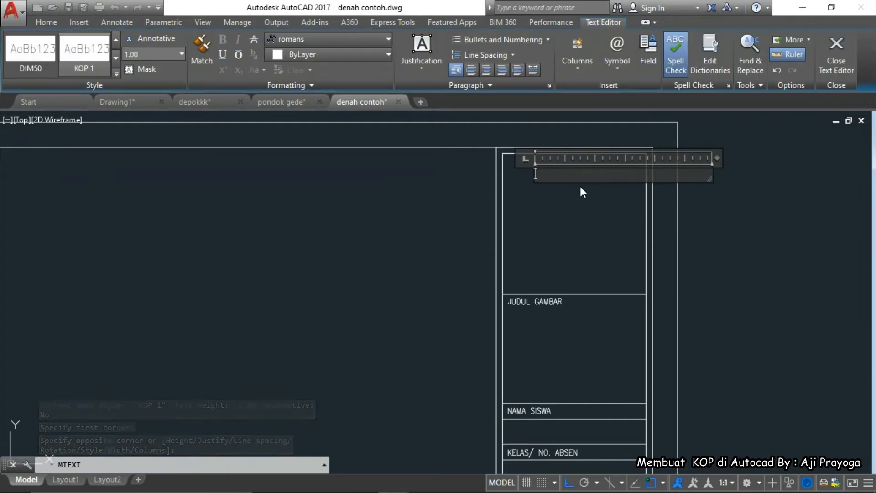
pyautogui.write('SMK N 1')
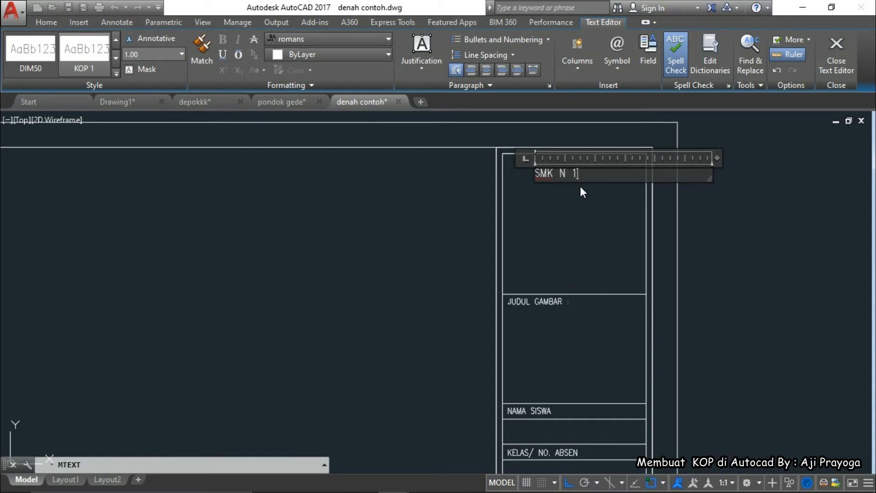
pyautogui.write(' ADIWERNA')
pyautogui.hotkey('ctrl', 'a')
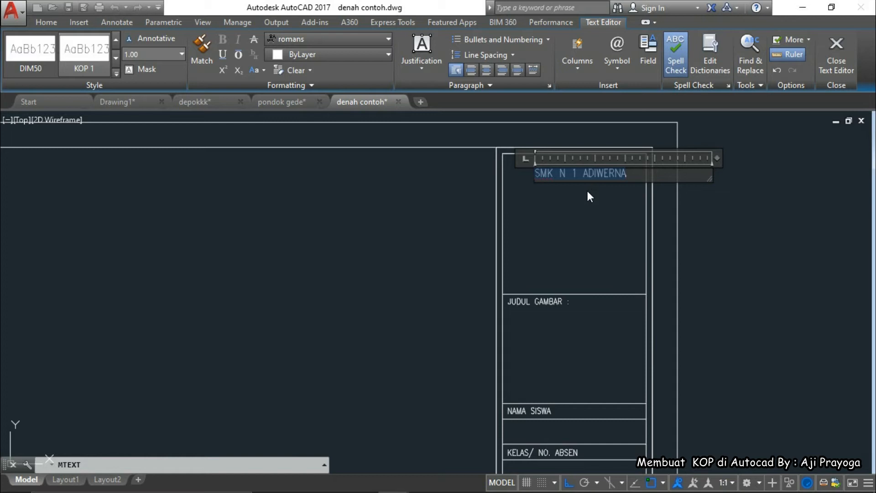
pyautogui.click(565, 176)
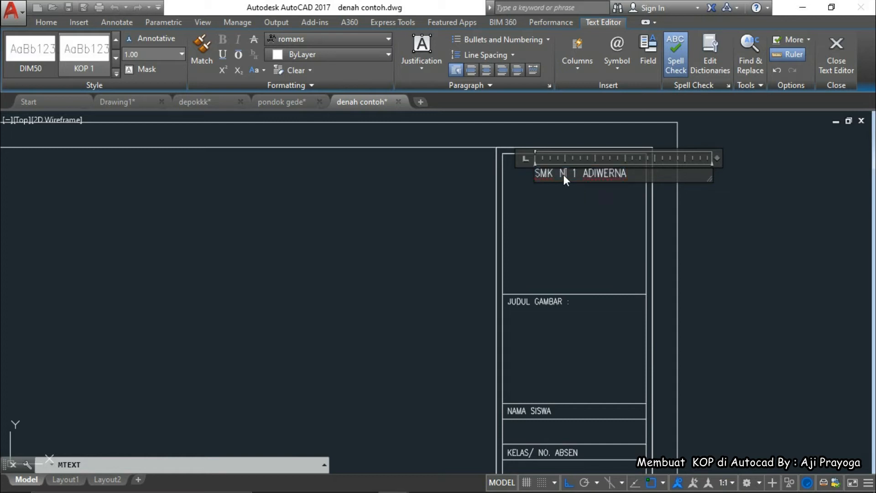
pyautogui.write('EGERI 1')
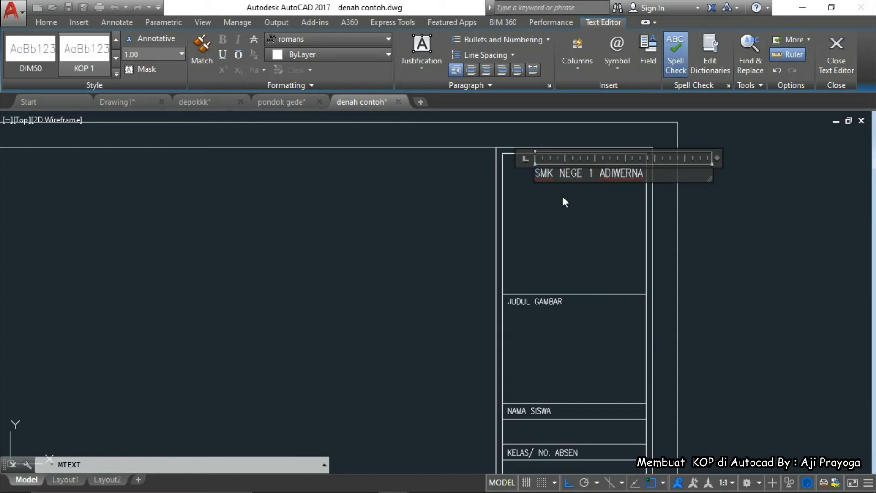
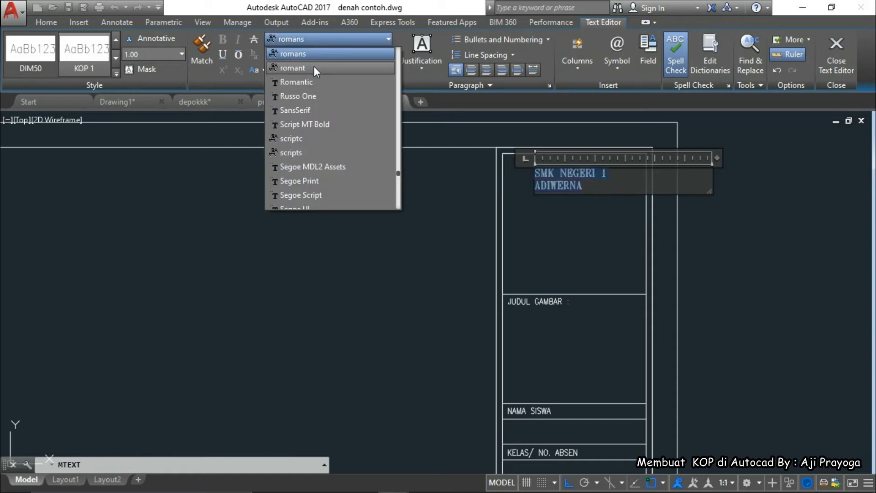
# Give the 'SMK NEGERI 1 ADIWERNA' text the Arial font and Center alignment, then close the Text Editor
pyautogui.scroll(20, 314, 69)
pyautogui.scroll(7, 313, 71)
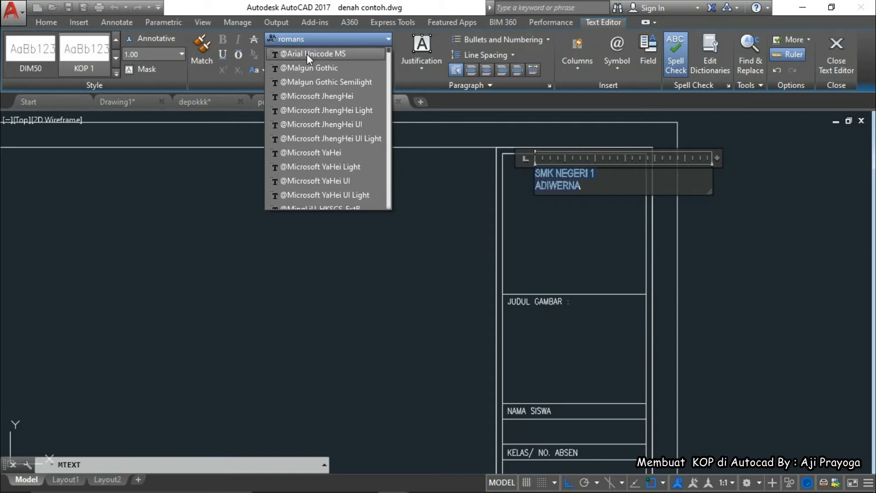
pyautogui.scroll(-10, 313, 65)
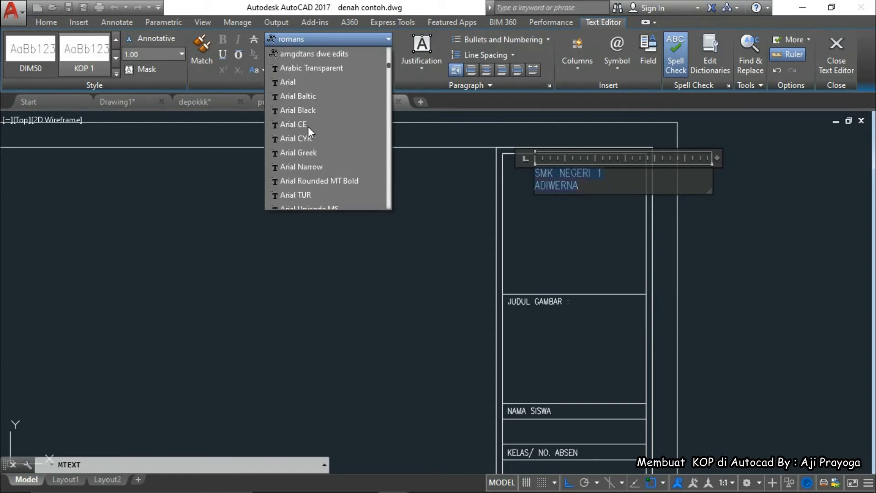
pyautogui.scroll(-2, 309, 119)
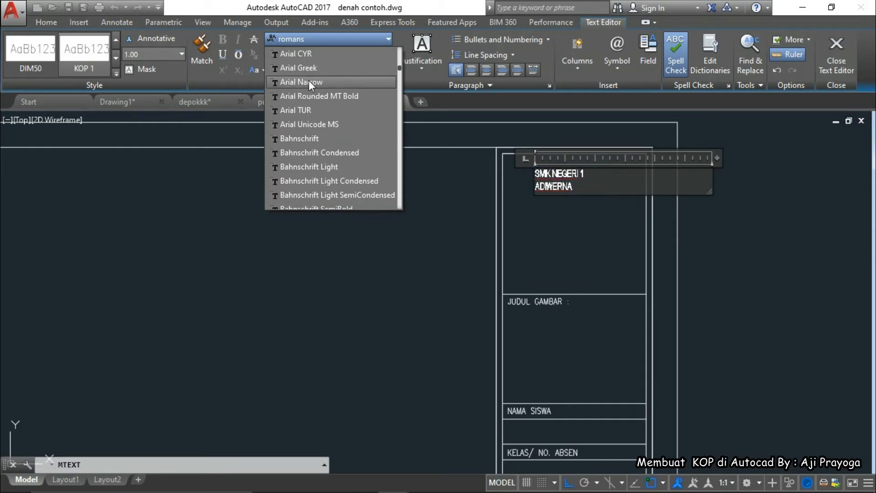
pyautogui.scroll(2, 308, 80)
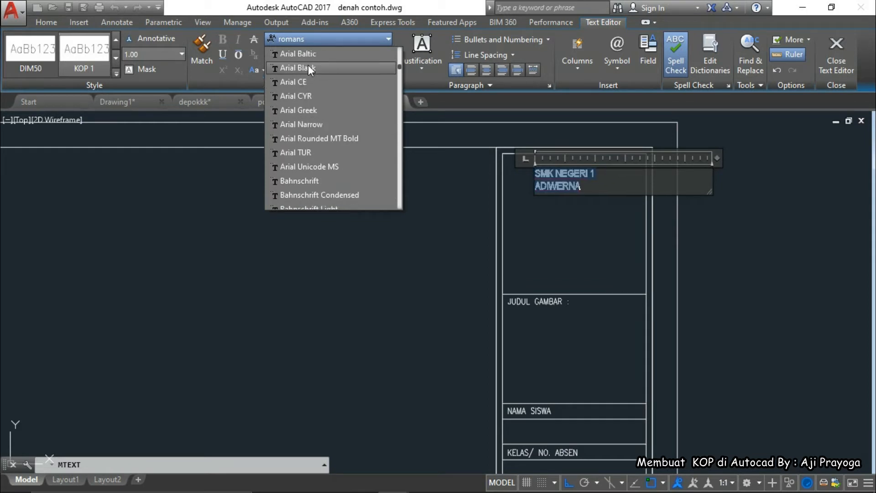
pyautogui.click(309, 82)
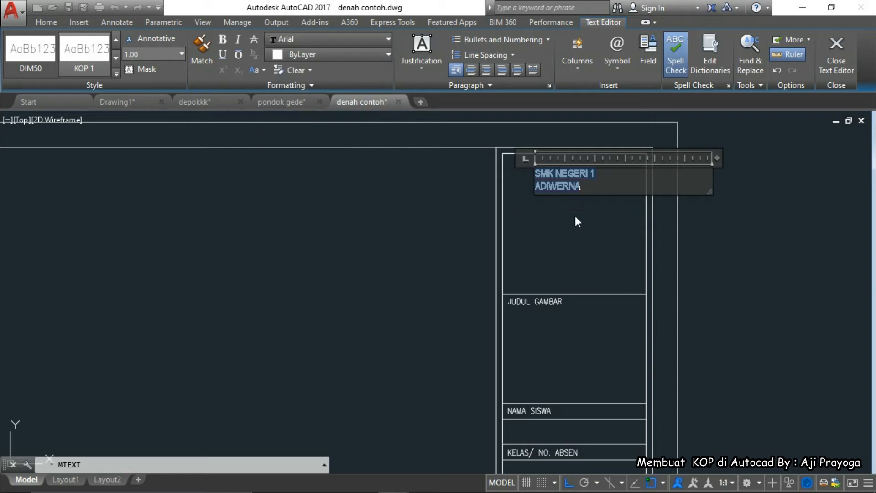
pyautogui.click(485, 72)
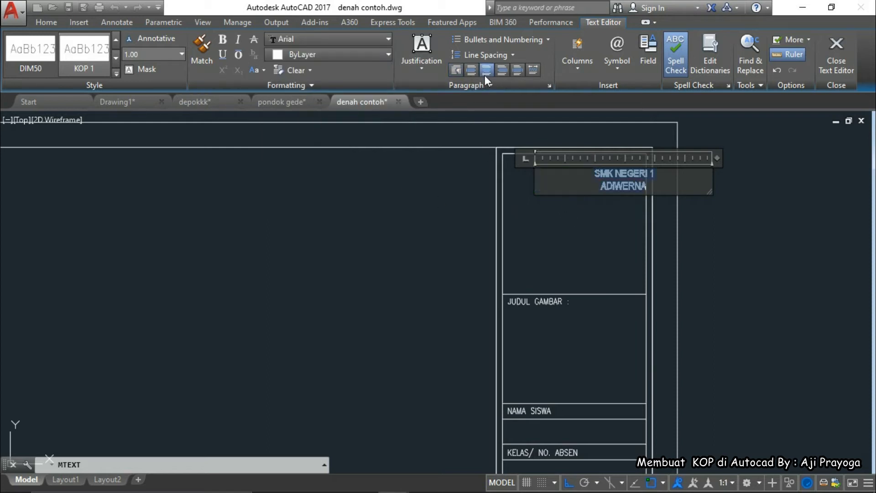
pyautogui.click(612, 205)
# Scale the SMK NEGERI 1 ADIWERNA heading by a factor of 2 using SC
pyautogui.click(572, 173)
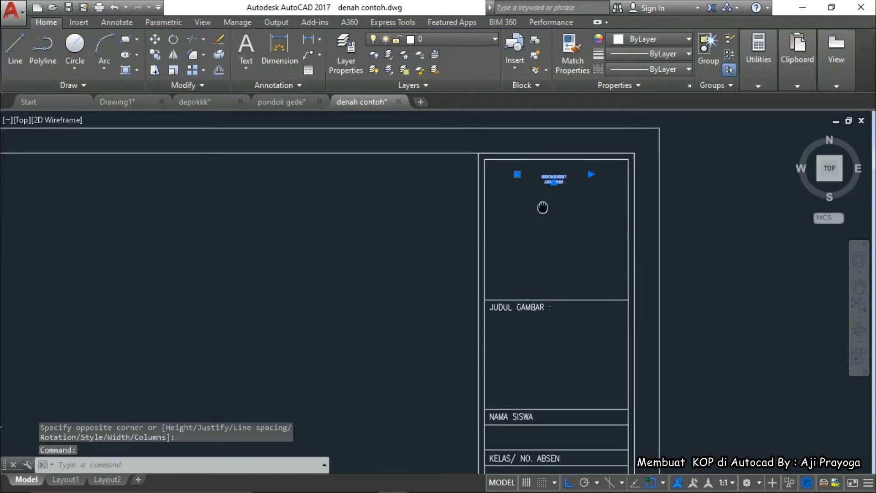
pyautogui.write('sc')
pyautogui.press('Return')
pyautogui.scroll(4, 529, 192)
pyautogui.scroll(-2, 523, 176)
pyautogui.moveTo(522, 175); pyautogui.dragTo(493, 254, button='middle')
pyautogui.click(519, 215)
pyautogui.write('2')
pyautogui.press('Return')
# Scale the heading by 2 again from a new base point
pyautogui.click(510, 192)
pyautogui.write('sc')
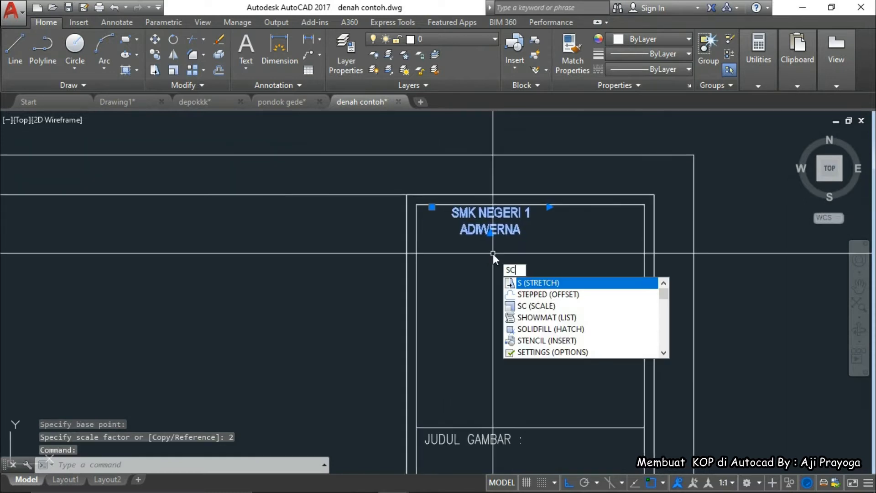
pyautogui.press('Return')
pyautogui.click(433, 234)
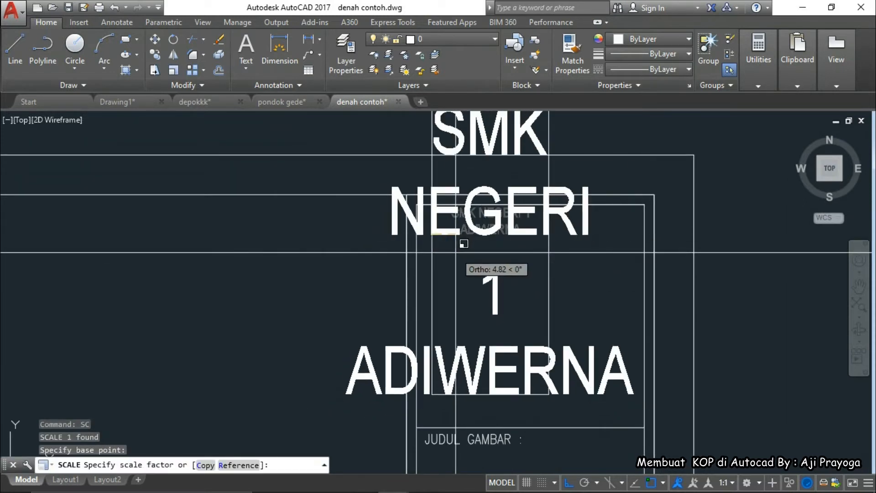
pyautogui.write('2')
pyautogui.press('Return')
# Start moving the heading with M, then cancel, leaving it in place
pyautogui.click(493, 259)
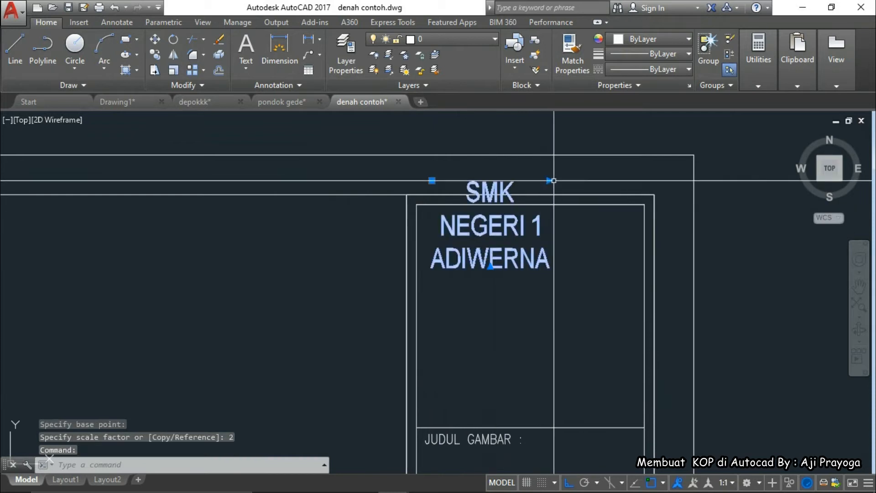
pyautogui.click(549, 181)
pyautogui.scroll(-4, 541, 194)
pyautogui.moveTo(614, 221); pyautogui.dragTo(582, 239, button='middle')
pyautogui.write('m')
pyautogui.press('Return')
pyautogui.click(644, 244)
pyautogui.press('F8')
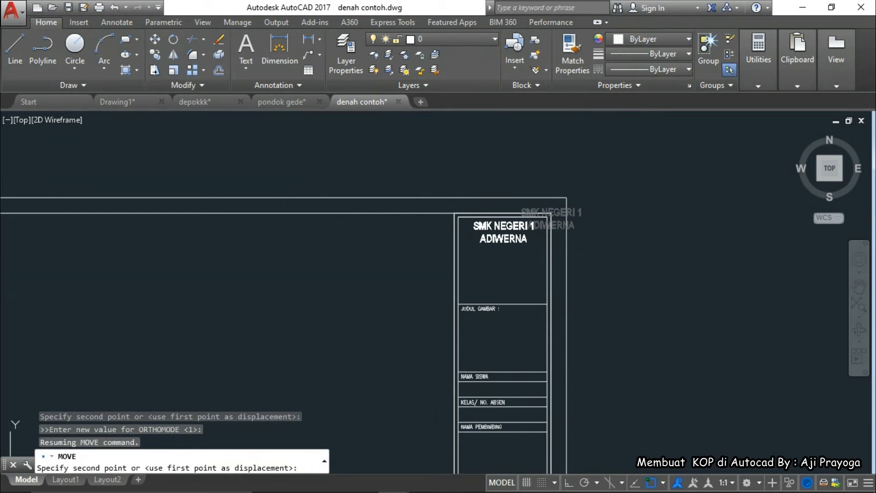
pyautogui.press('Escape')
pyautogui.scroll(-2, 612, 220)
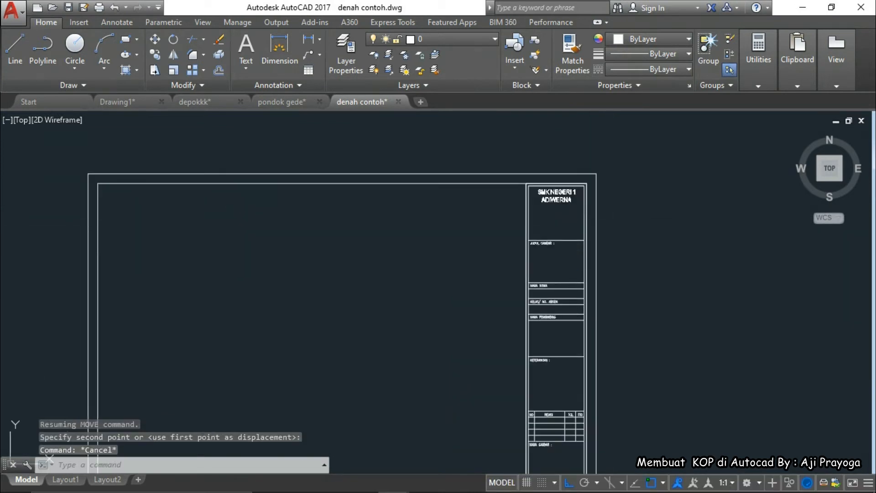
# Quick-save the drawing and window-select the JUDUL GAMBAR label
pyautogui.hotkey('ctrl', 's')
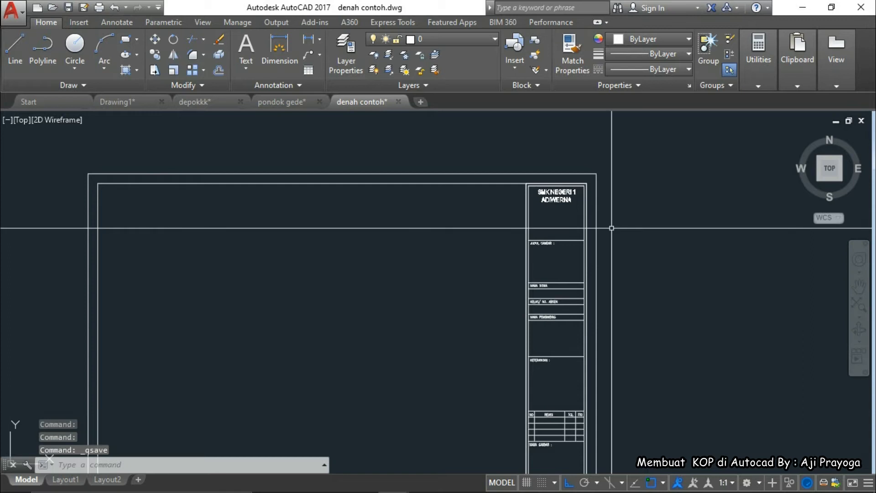
pyautogui.scroll(4, 611, 228)
pyautogui.moveTo(589, 250); pyautogui.dragTo(551, 202, button='middle')
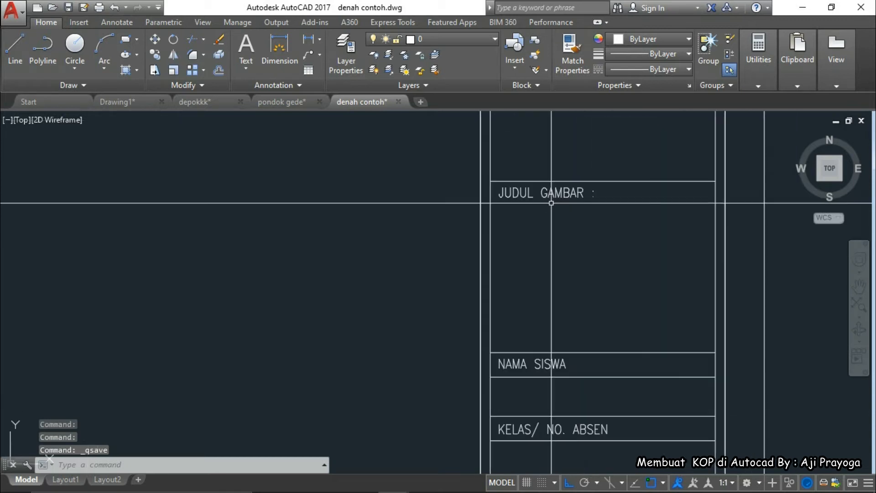
pyautogui.click(565, 201)
pyautogui.click(500, 190)
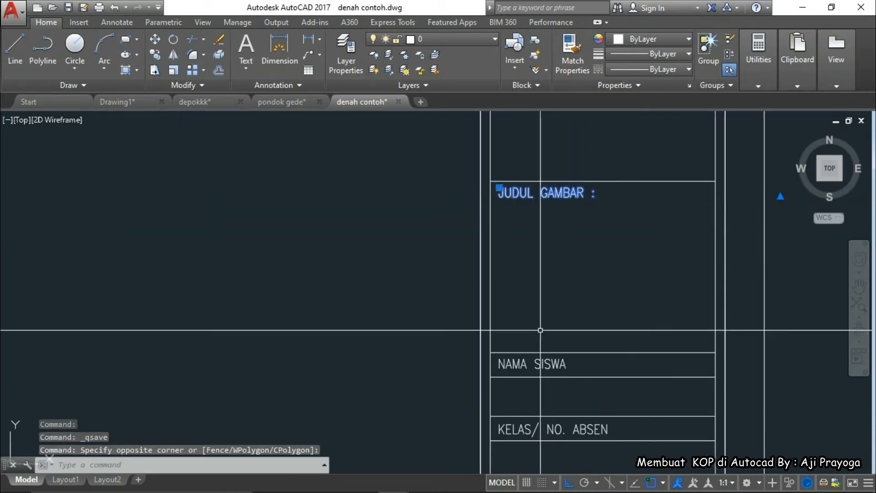
# Clear the selection and look over the NAMA SISWA rows of the title block
pyautogui.moveTo(551, 364); pyautogui.dragTo(537, 309, button='middle')
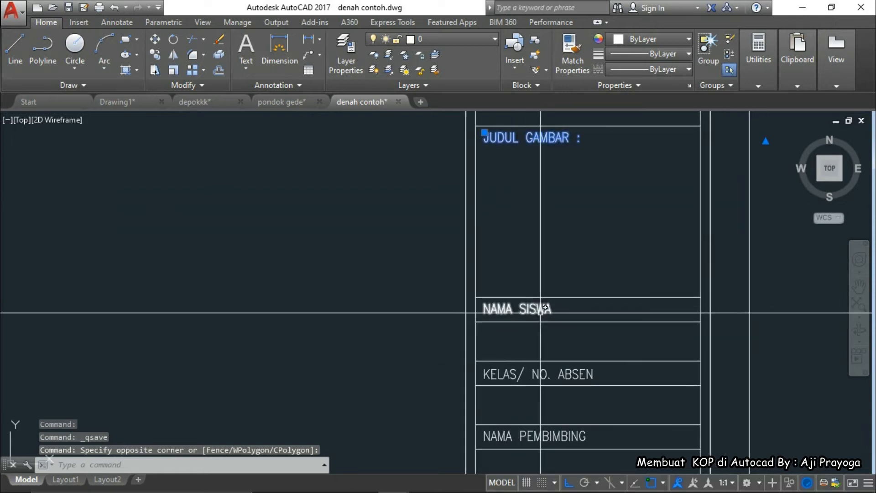
pyautogui.scroll(-2, 541, 312)
pyautogui.press('Escape')
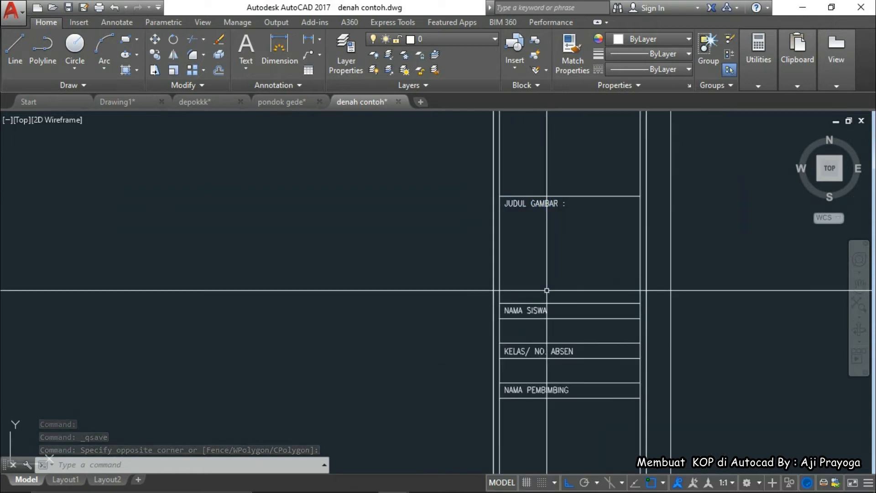
pyautogui.scroll(-2, 547, 290)
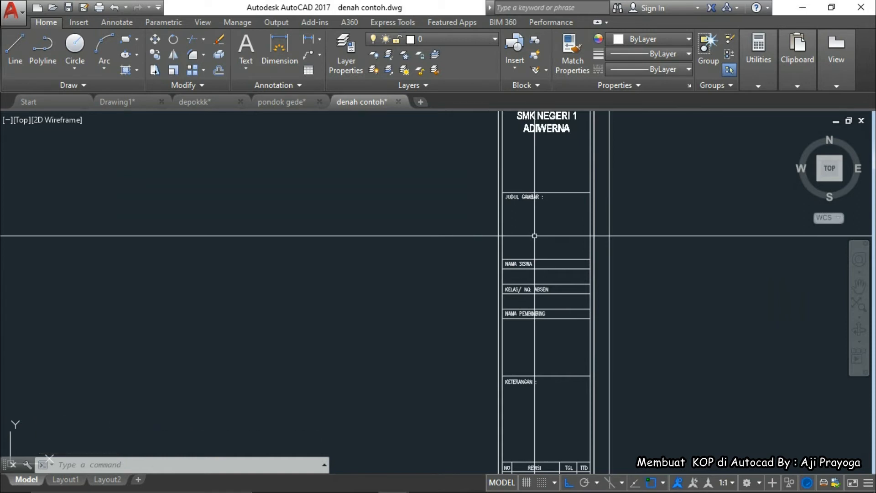
pyautogui.scroll(-2, 535, 237)
pyautogui.scroll(5, 528, 324)
pyautogui.scroll(-8, 523, 326)
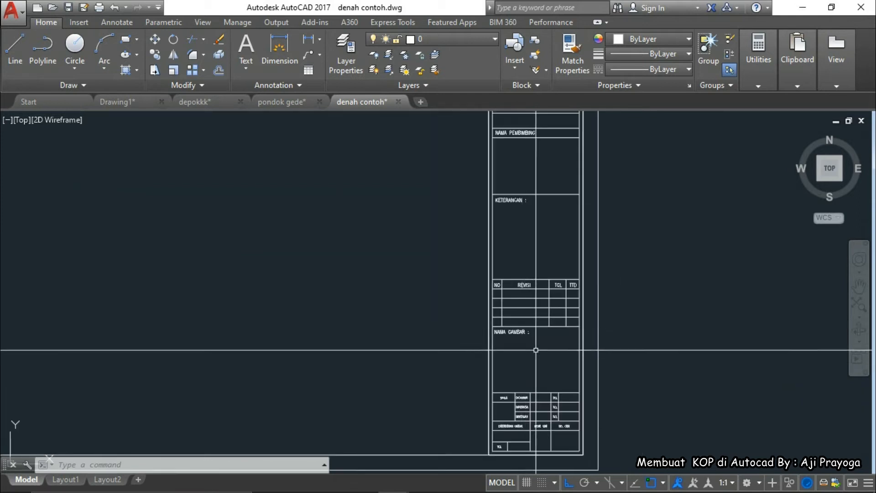
pyautogui.scroll(4, 529, 299)
pyautogui.scroll(-4, 532, 345)
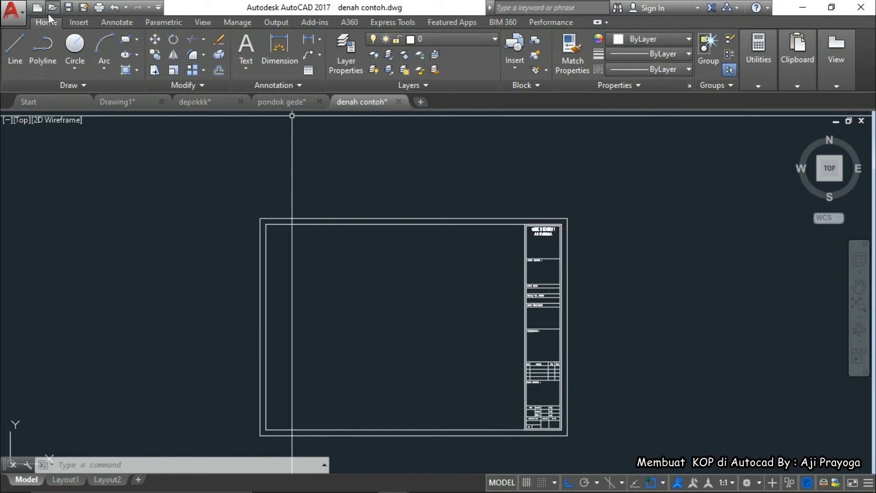
# From the Insert tab, open the Attribute Definition dialog (ATTDEF)
pyautogui.click(81, 24)
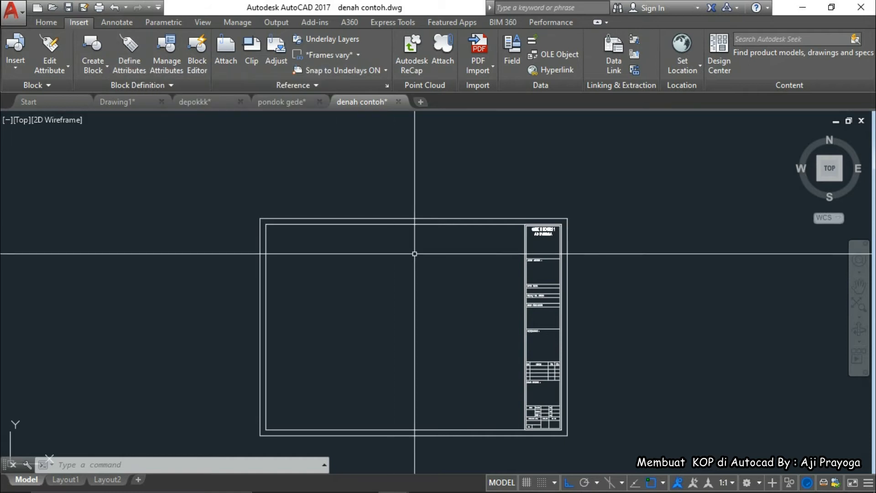
pyautogui.moveTo(446, 314); pyautogui.dragTo(440, 274, button='middle')
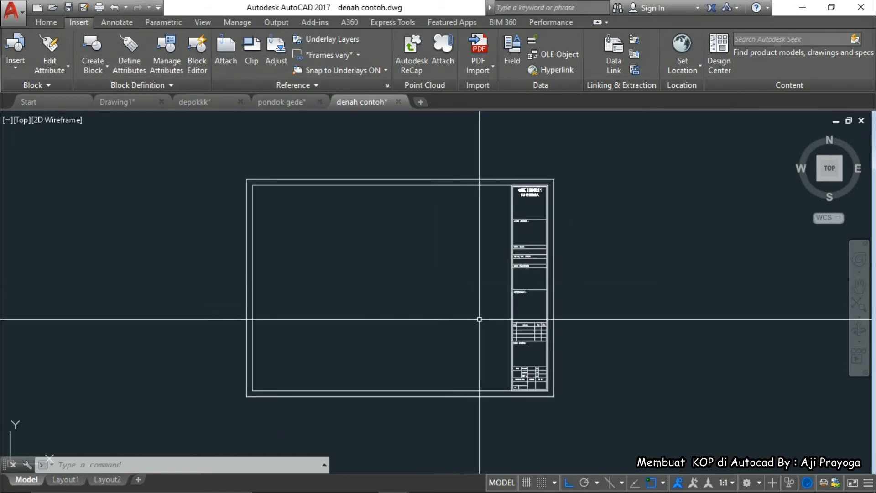
pyautogui.press('Escape')
pyautogui.press('Escape')
pyautogui.press('Escape')
pyautogui.scroll(2, 525, 303)
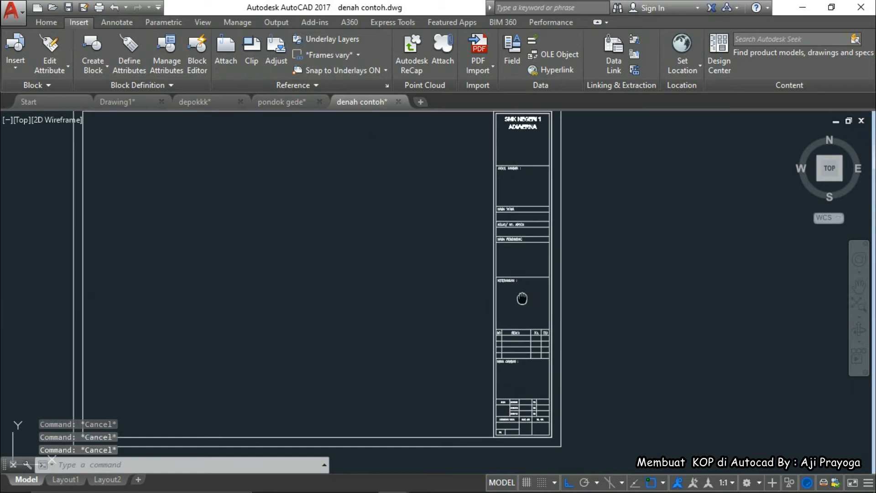
pyautogui.moveTo(448, 309); pyautogui.dragTo(470, 320, button='middle')
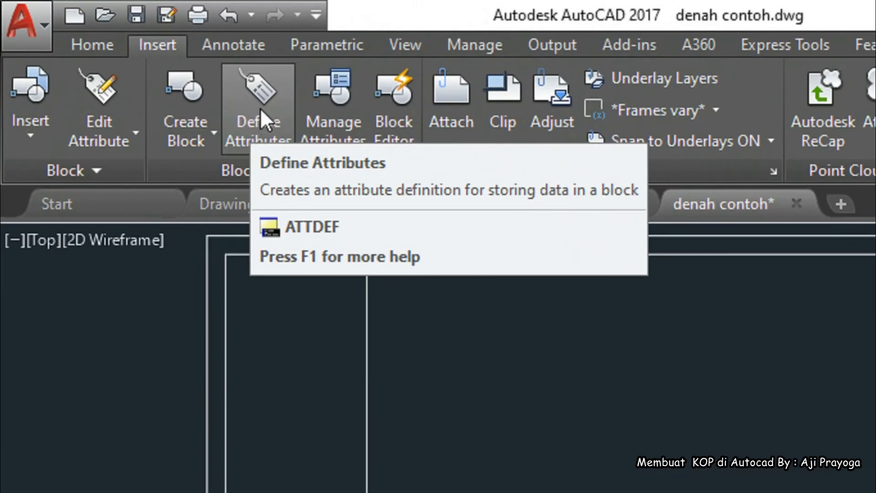
pyautogui.click(262, 108)
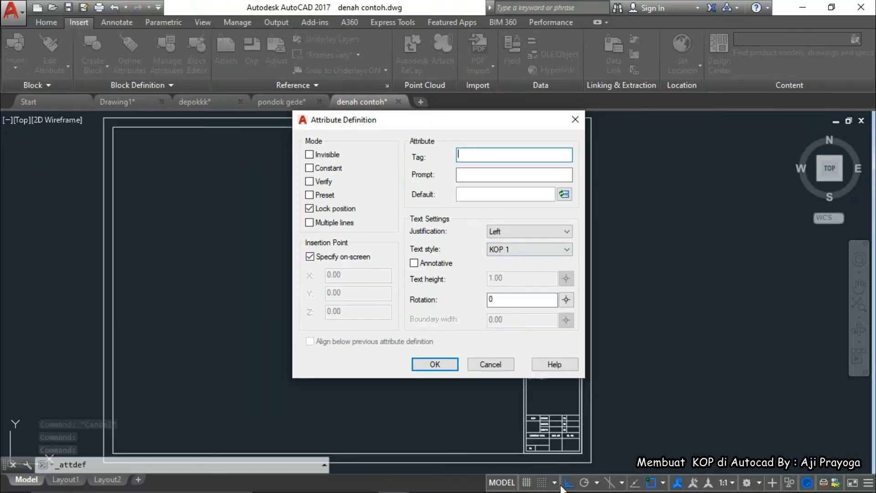
pyautogui.moveTo(577, 485)
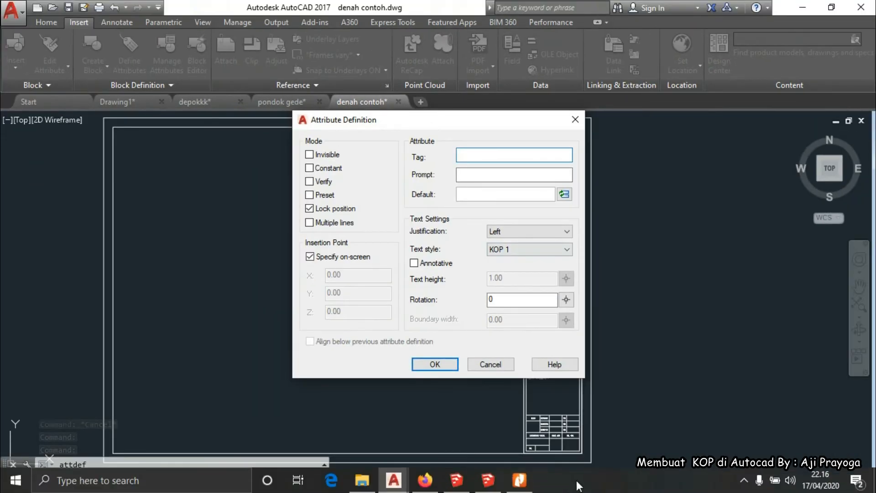
pyautogui.click(519, 480)
pyautogui.scroll(5, 621, 397)
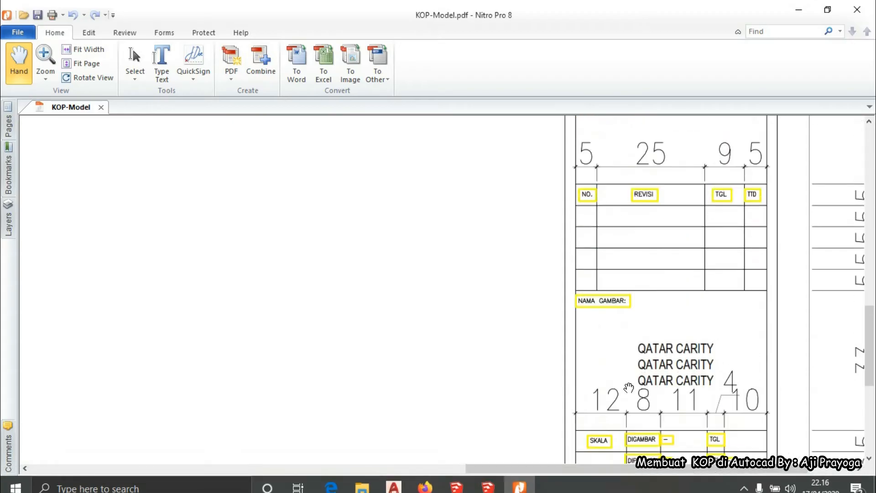
pyautogui.scroll(20, 629, 387)
pyautogui.scroll(-5, 629, 387)
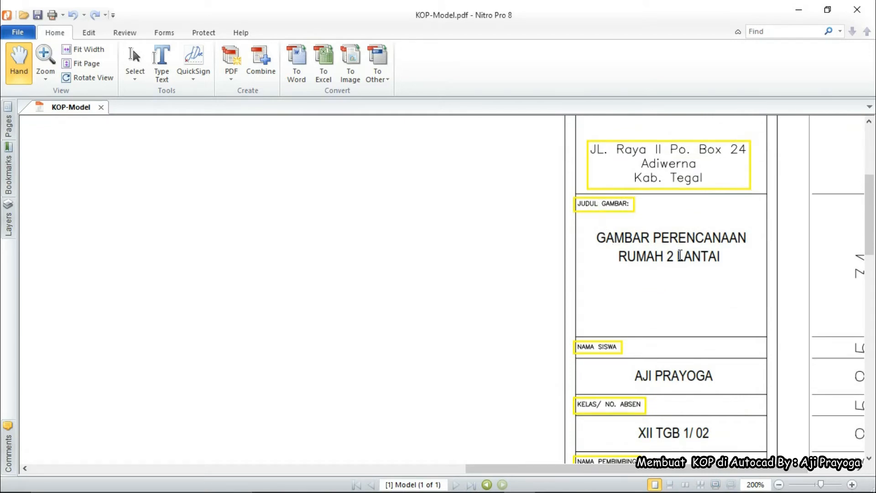
pyautogui.click(798, 9)
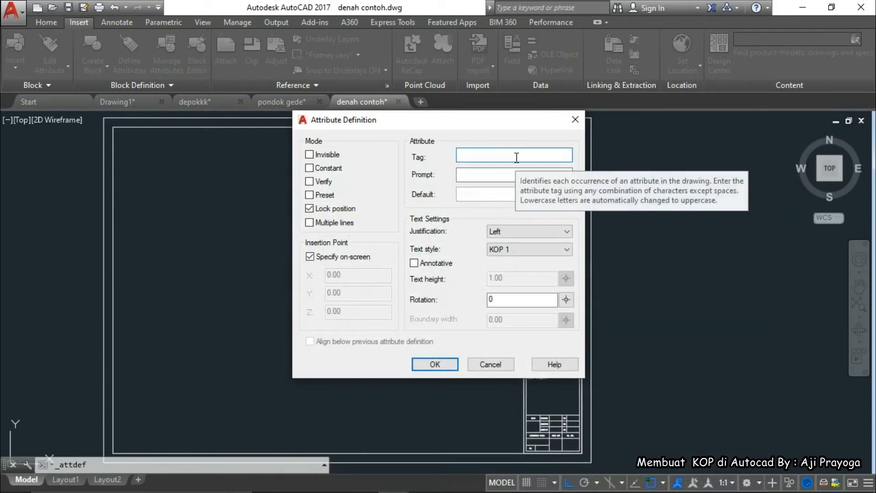
# Enter tag JUDULGAMBAR, prompt ISI JDL GBR 1 and default JUDUL GAMBAR 1
pyautogui.write('JUDULGAMBAR')
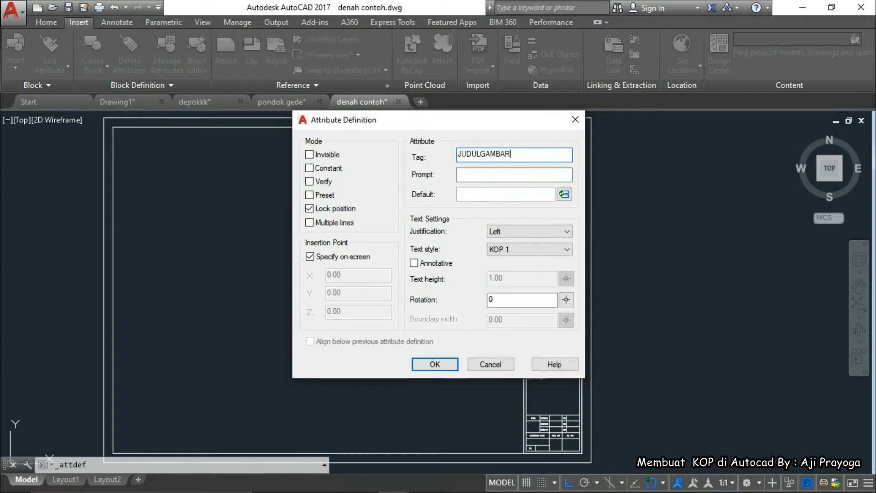
pyautogui.click(485, 175)
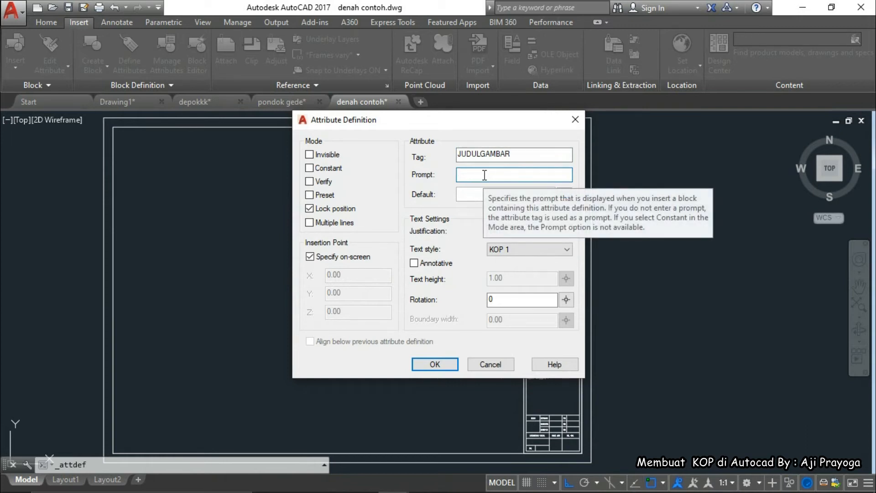
pyautogui.write('ISI JDL GBR 1')
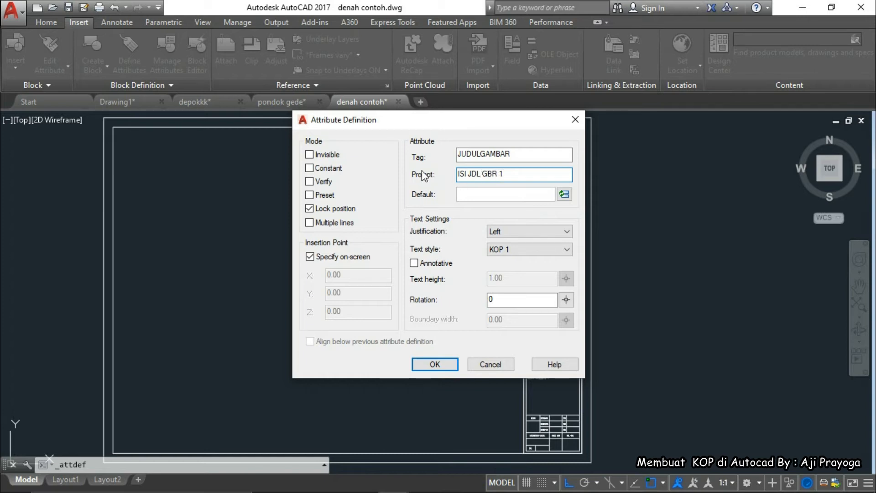
pyautogui.click(473, 194)
pyautogui.write('JUDUL GAMBAR 1')
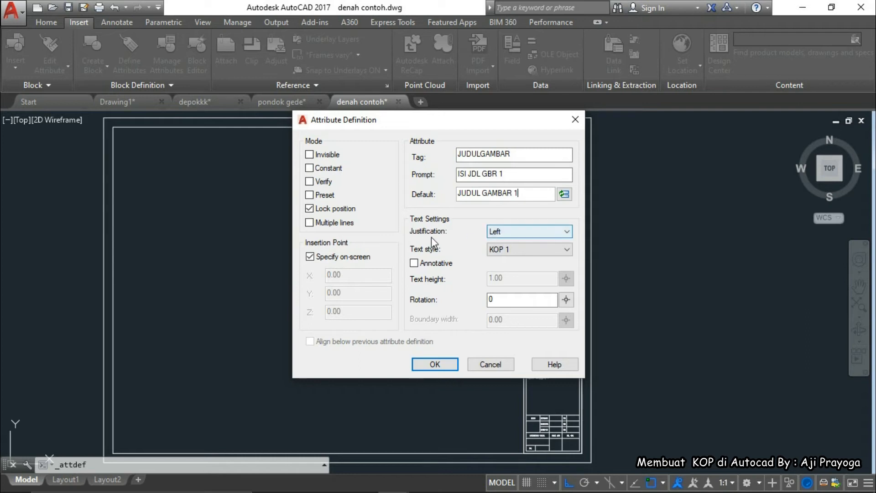
# Set Center justification, Standard text style and height 1.2, then confirm with OK
pyautogui.click(505, 232)
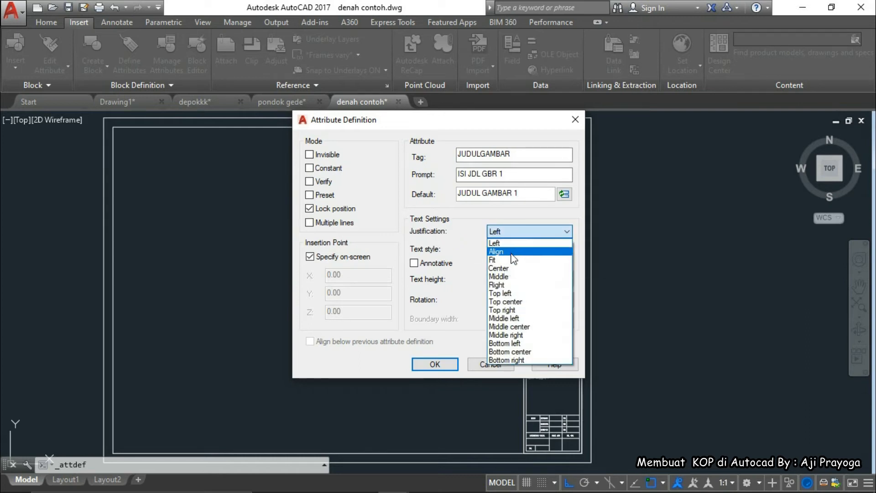
pyautogui.click(509, 269)
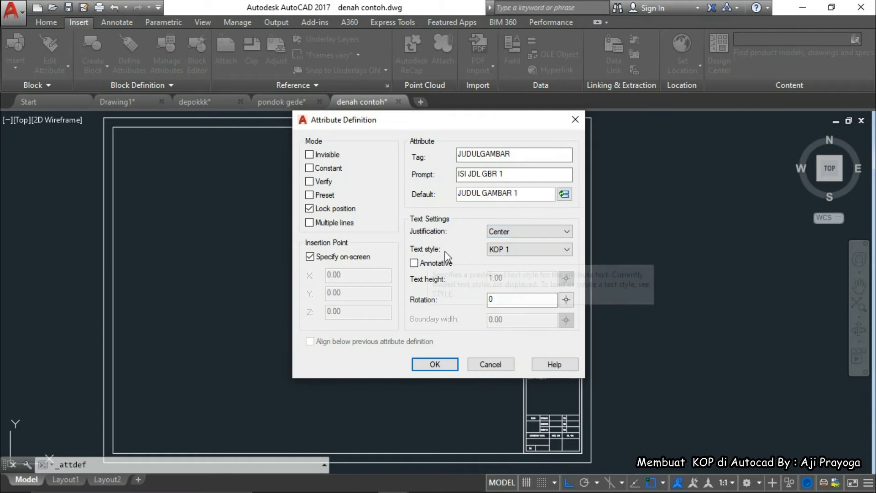
pyautogui.click(502, 250)
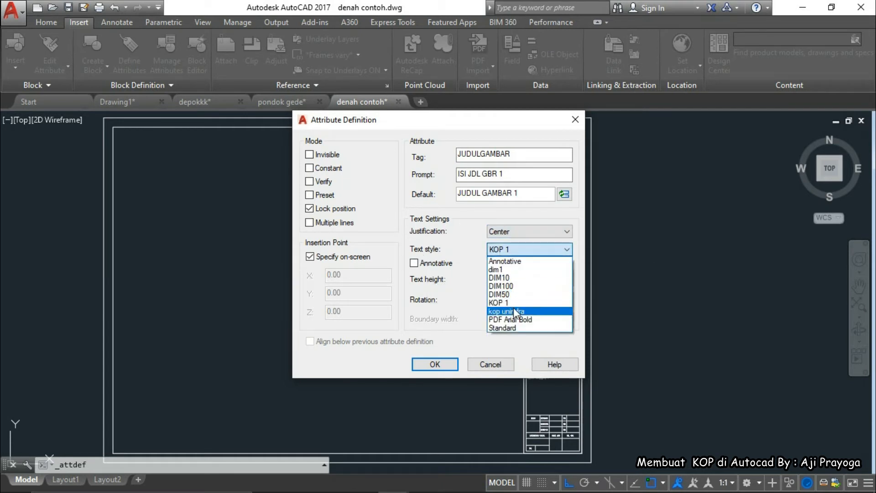
pyautogui.click(507, 327)
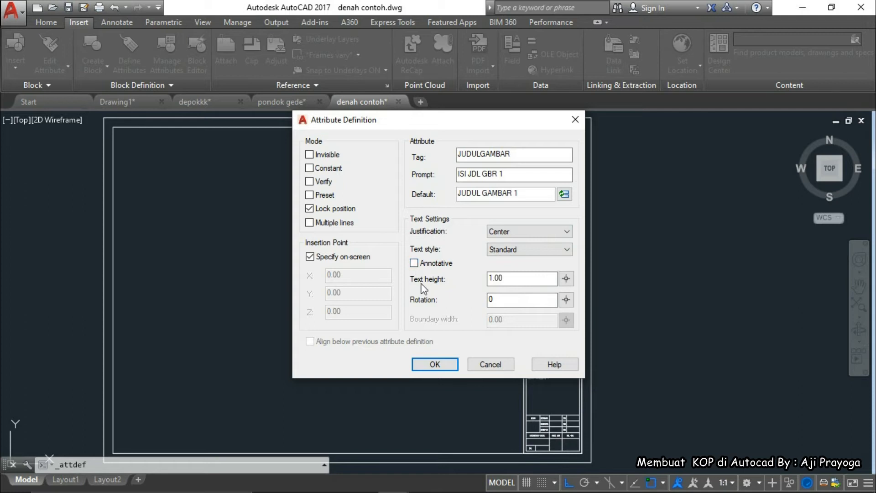
pyautogui.write('1.')
pyautogui.click(434, 364)
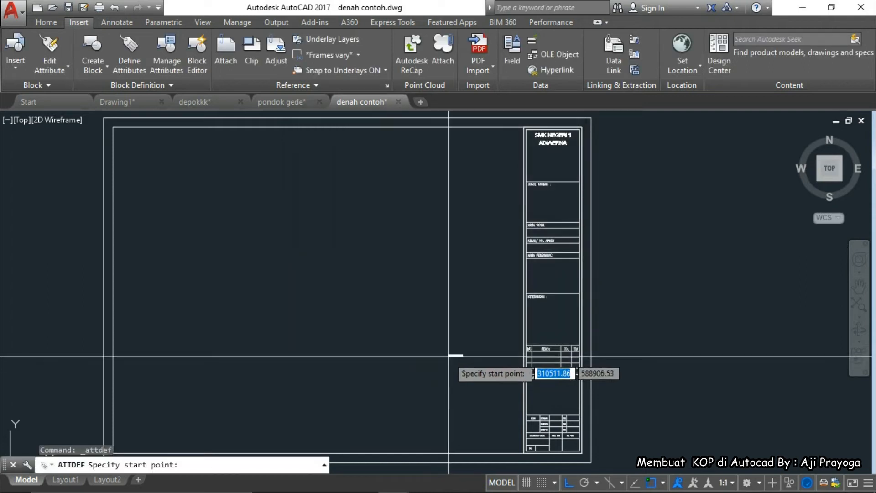
# Place the JUDULGAMBAR attribute beneath the JUDUL GAMBAR label and select it
pyautogui.scroll(5, 547, 183)
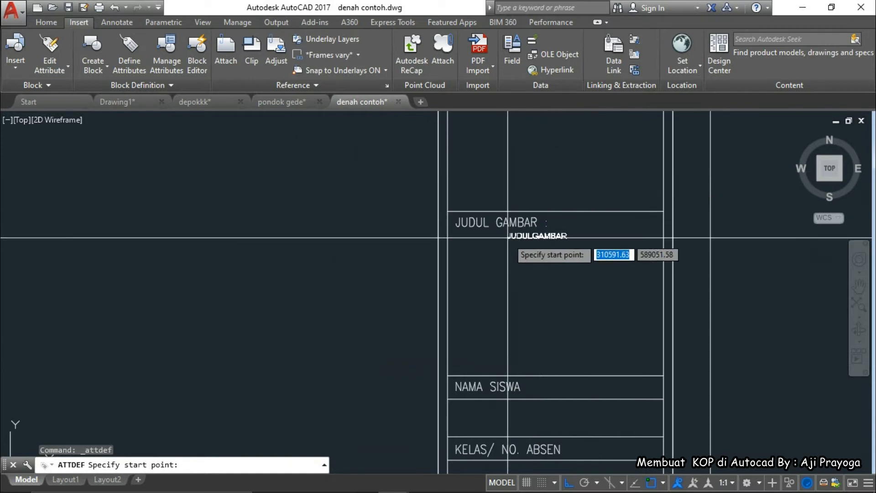
pyautogui.click(522, 265)
pyautogui.click(534, 274)
pyautogui.click(520, 264)
pyautogui.scroll(5, 520, 264)
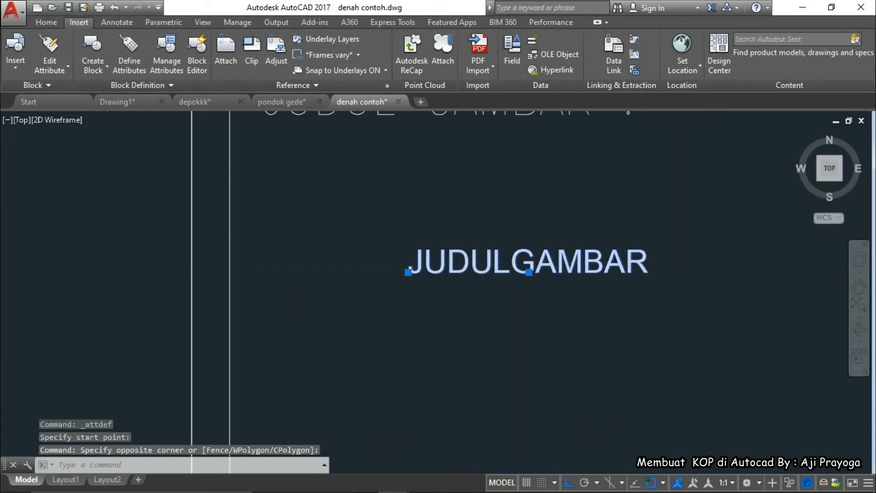
pyautogui.scroll(-5, 509, 276)
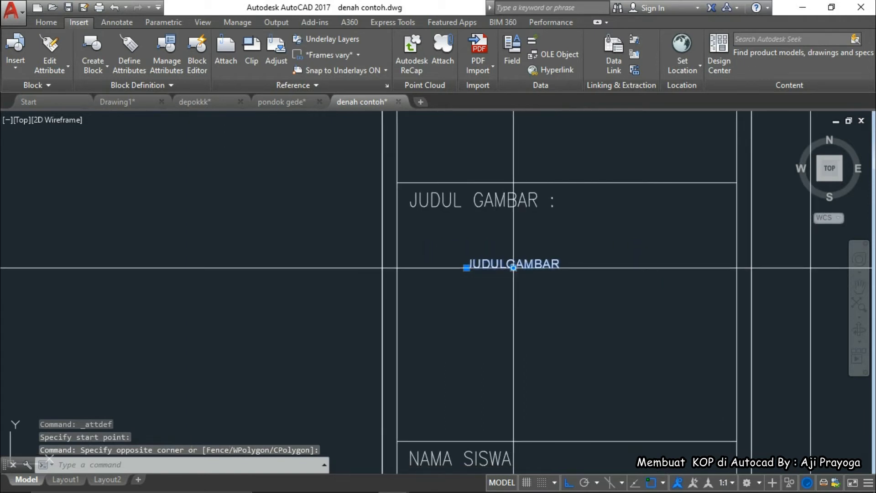
pyautogui.click(514, 268)
# Reposition the JUDULGAMBAR attribute with a grip drag, then move it up into the title box
pyautogui.press('Escape')
pyautogui.scroll(3, 498, 251)
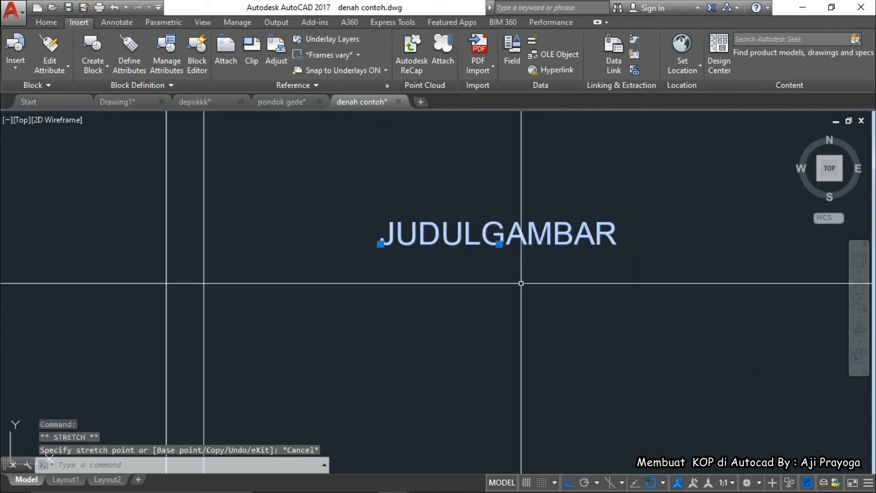
pyautogui.click(499, 247)
pyautogui.click(510, 256)
pyautogui.click(500, 244)
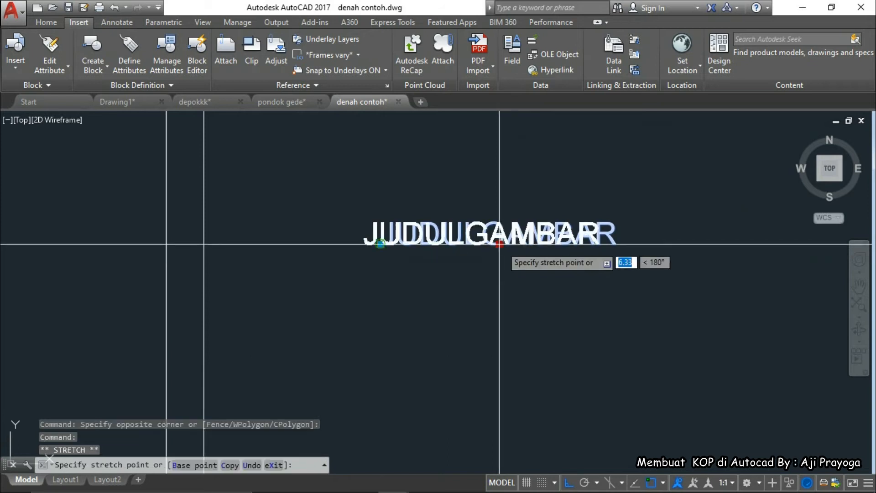
pyautogui.scroll(-5, 501, 244)
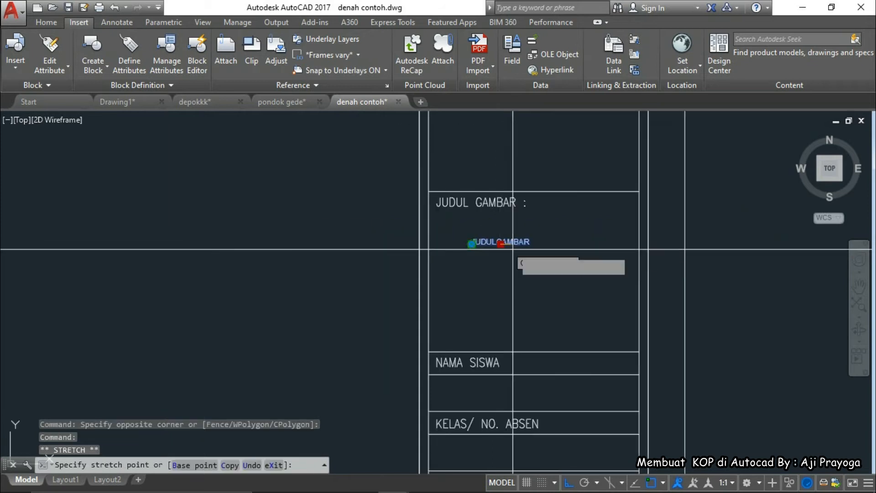
pyautogui.click(539, 348)
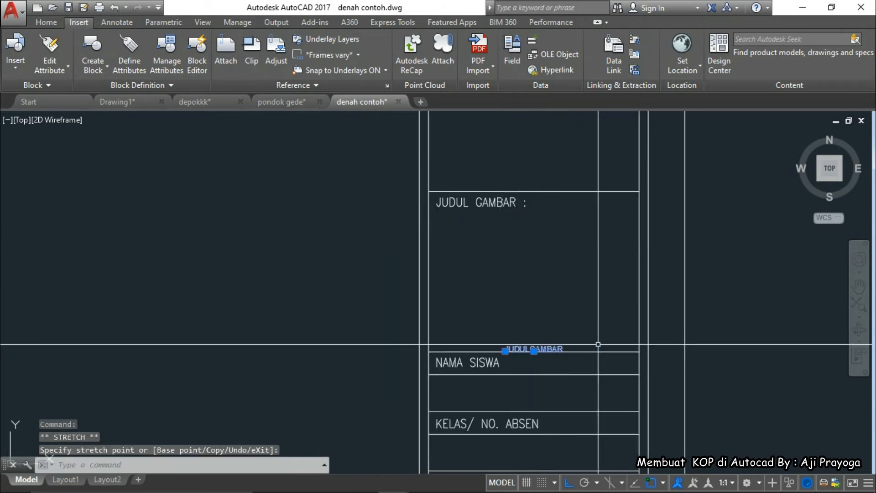
pyautogui.moveTo(644, 365); pyautogui.dragTo(595, 372, button='middle')
pyautogui.write('m')
pyautogui.press('Return')
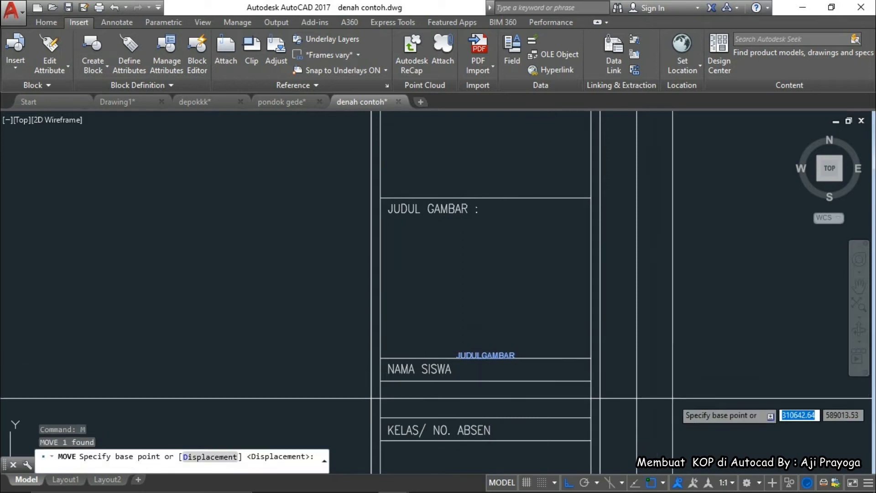
pyautogui.click(673, 398)
pyautogui.click(673, 288)
pyautogui.press('Escape')
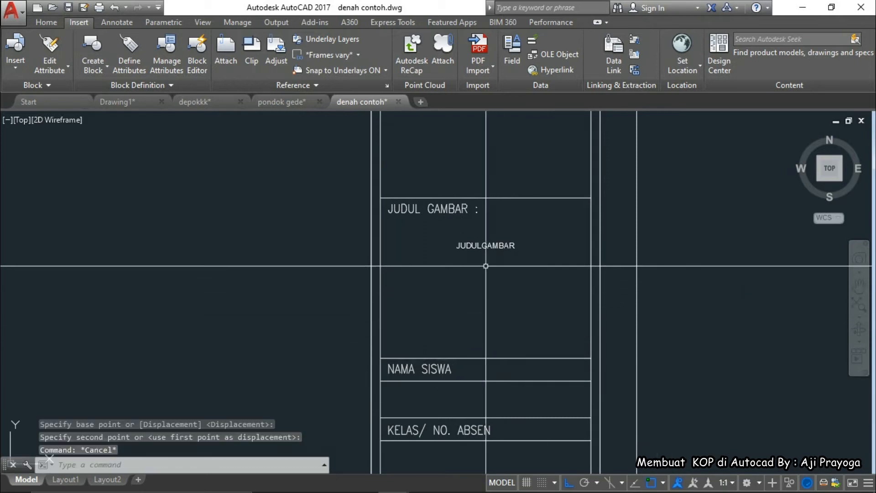
# Scale the JUDULGAMBAR attribute by a factor of 2
pyautogui.click(479, 246)
pyautogui.write('sc')
pyautogui.press('Return')
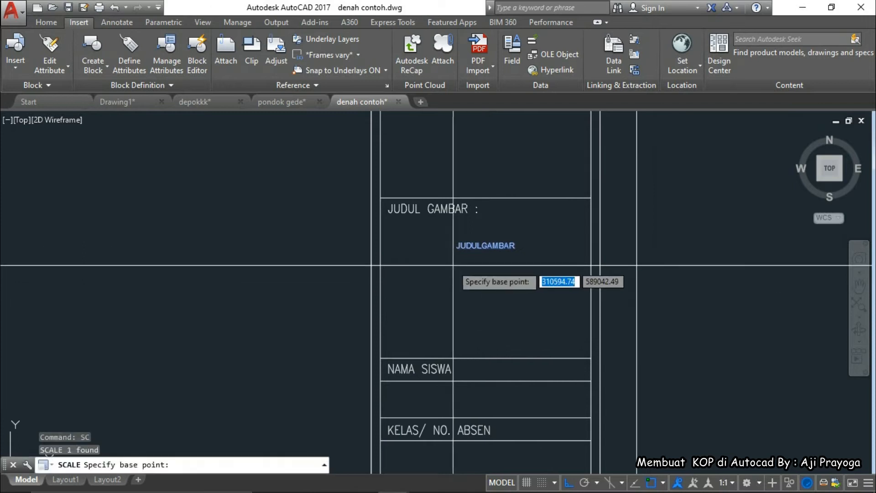
pyautogui.click(456, 247)
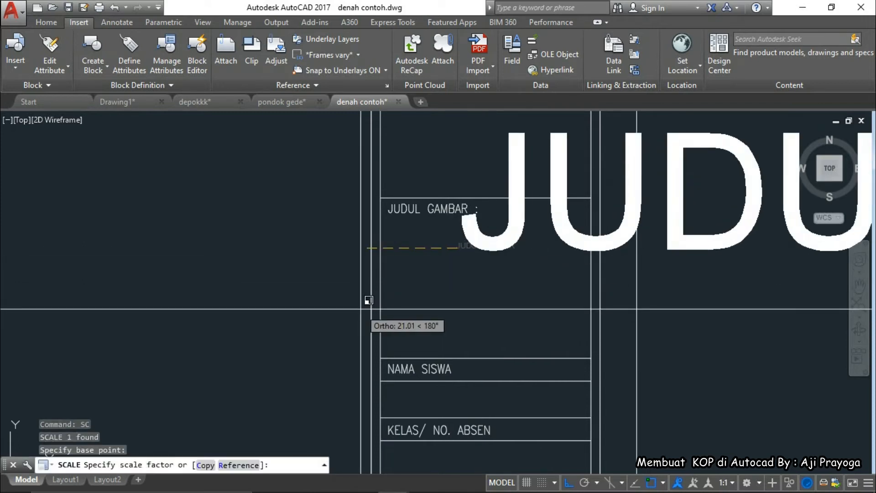
pyautogui.write('2')
pyautogui.press('Return')
# Move the enlarged attribute left within the title box
pyautogui.click(479, 258)
pyautogui.click(458, 240)
pyautogui.moveTo(493, 288); pyautogui.dragTo(519, 300, button='middle')
pyautogui.write('m')
pyautogui.press('Return')
pyautogui.click(581, 303)
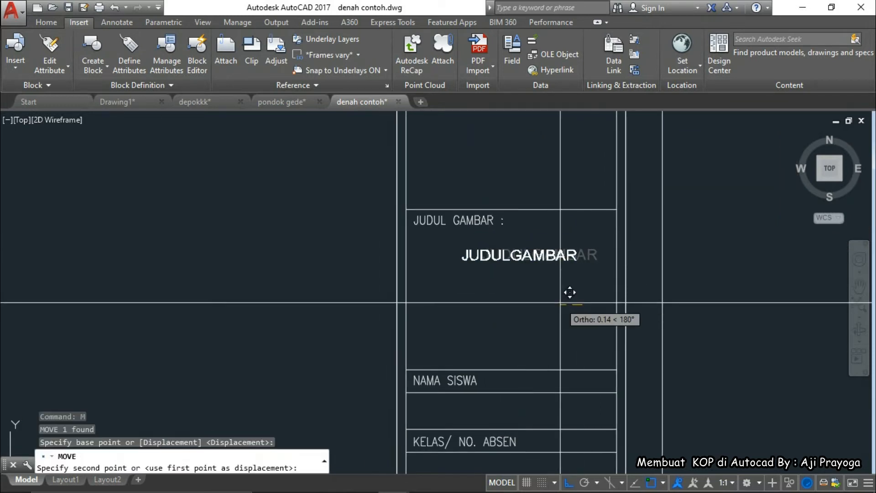
pyautogui.click(558, 303)
# Settle the enlarged attribute centred just beneath the JUDUL GAMBAR label
pyautogui.click(559, 256)
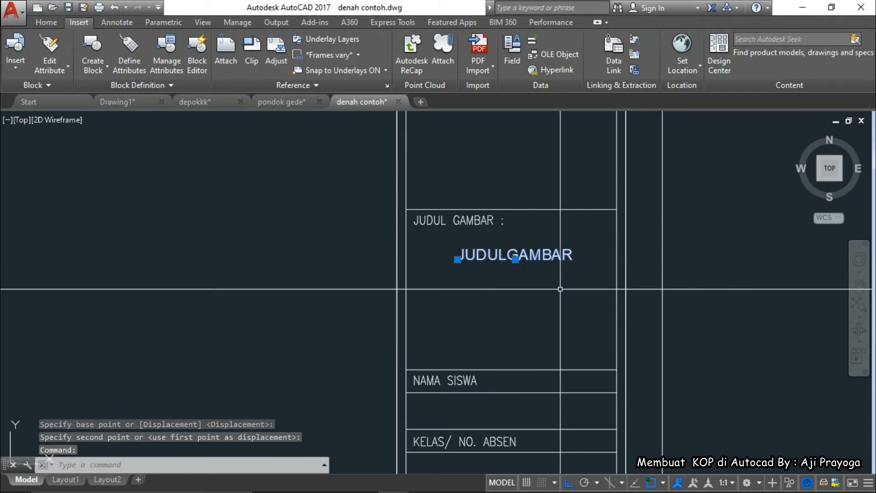
pyautogui.click(515, 260)
pyautogui.click(512, 369)
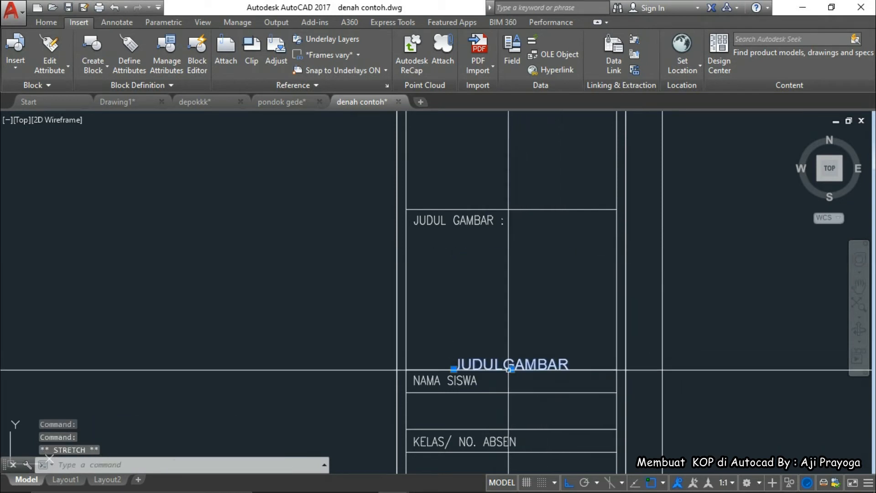
pyautogui.write('m')
pyautogui.press('Return')
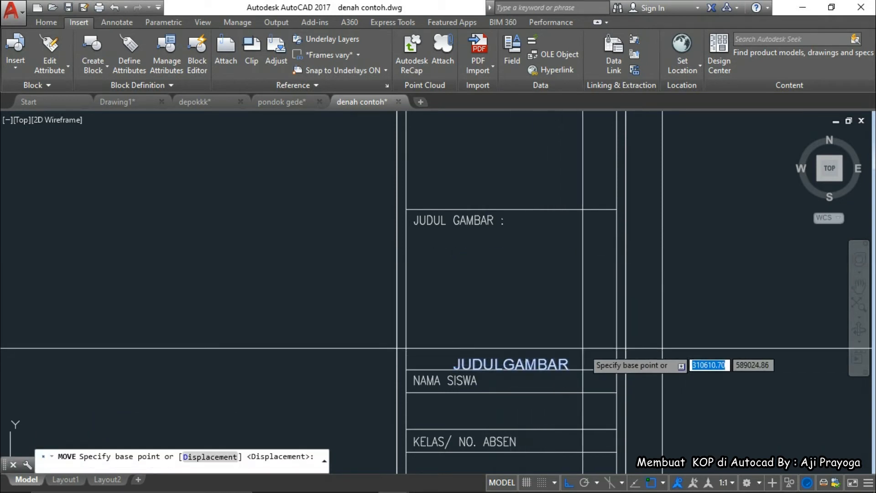
pyautogui.click(590, 340)
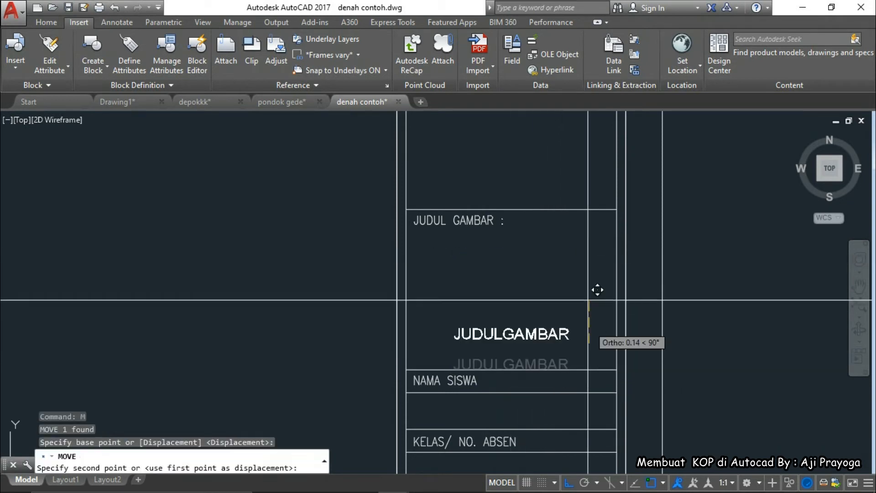
pyautogui.click(600, 217)
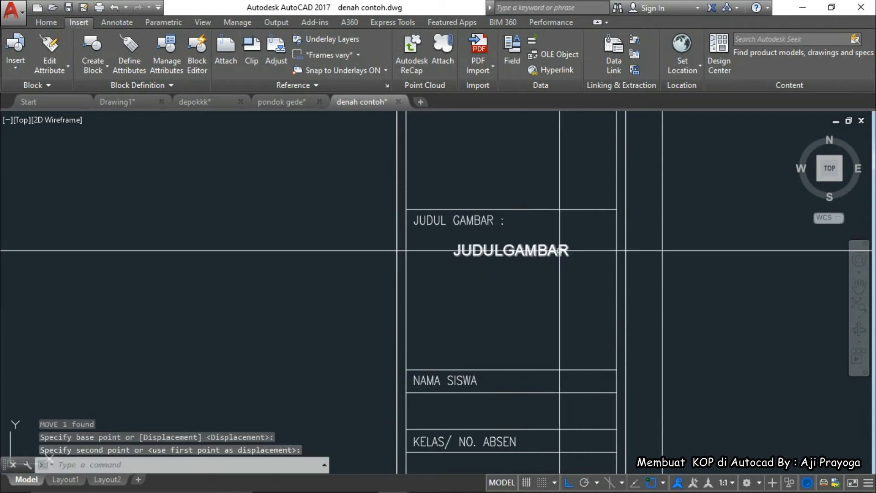
pyautogui.write('m')
pyautogui.press('Return')
pyautogui.click(567, 290)
pyautogui.click(547, 257)
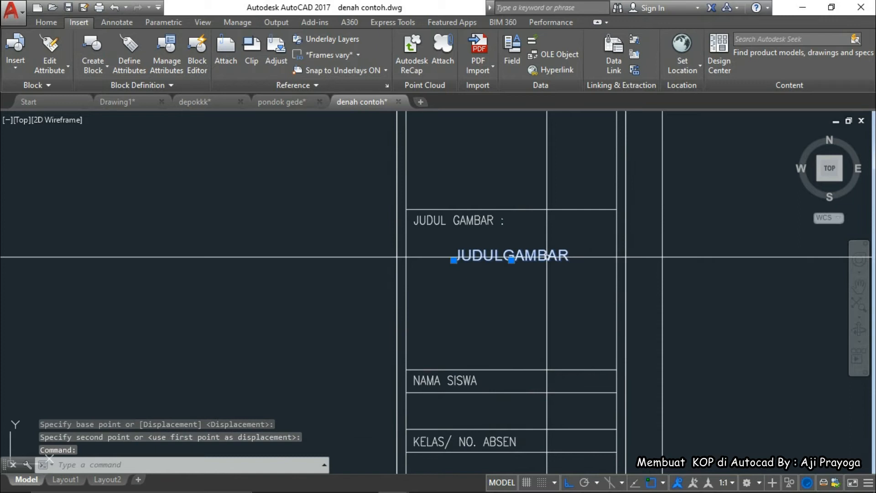
pyautogui.moveTo(565, 305); pyautogui.dragTo(551, 278, button='middle')
# Copy JUDULGAMBAR into two lines below the original and shift all three slightly down
pyautogui.press('Return')
pyautogui.click(568, 247)
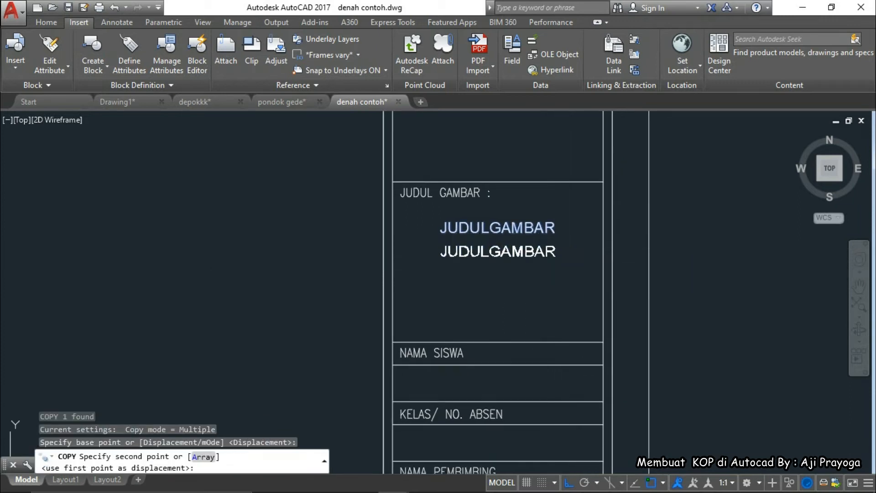
pyautogui.click(573, 263)
pyautogui.click(568, 294)
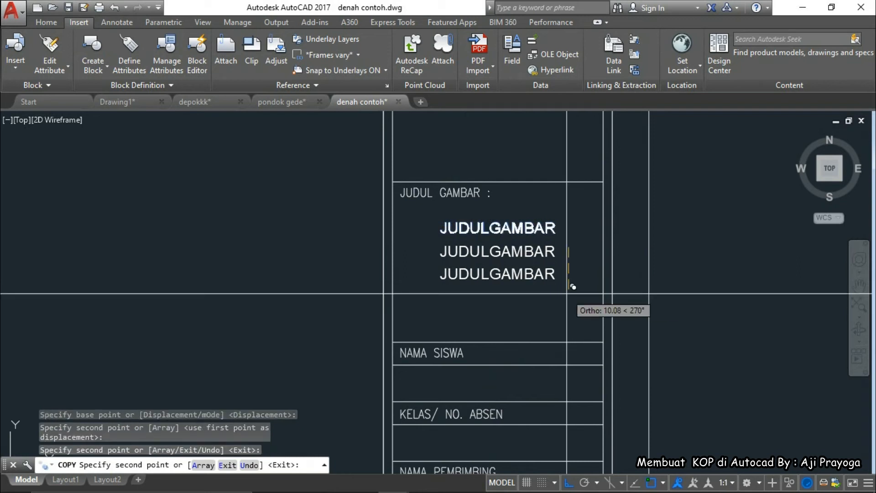
pyautogui.press('Escape')
pyautogui.click(569, 299)
pyautogui.click(546, 232)
pyautogui.write('m')
pyautogui.press('Return')
pyautogui.click(666, 300)
pyautogui.click(606, 304)
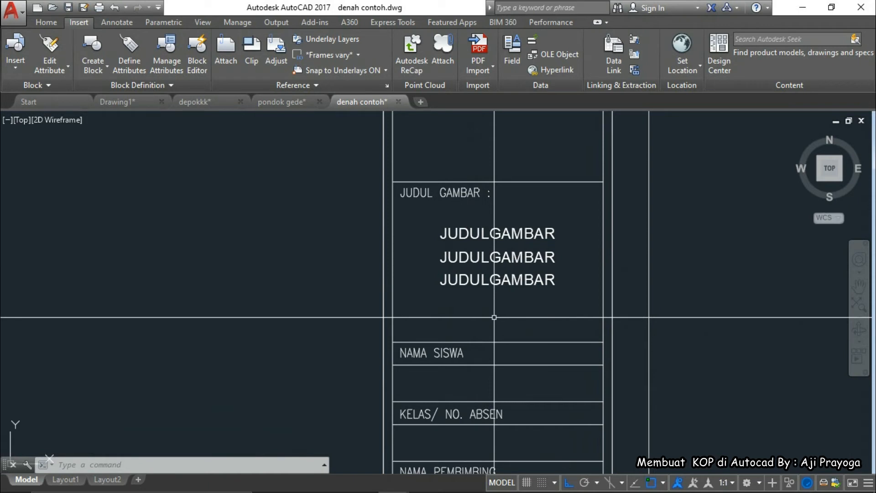
# Copy JUDULGAMBAR into NAMA SISWA, KELAS/ NO. ABSEN, and three times under NAMA PEMBIMBING
pyautogui.moveTo(494, 317)
pyautogui.mouseDown(button='middle')
pyautogui.moveTo(474, 283)
pyautogui.moveTo(483, 262)
pyautogui.mouseUp(button='middle')
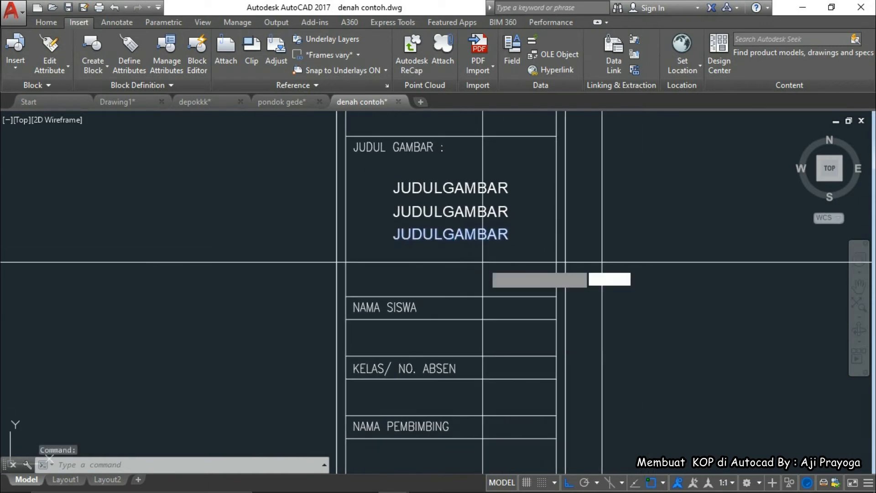
pyautogui.press('Return')
pyautogui.click(525, 239)
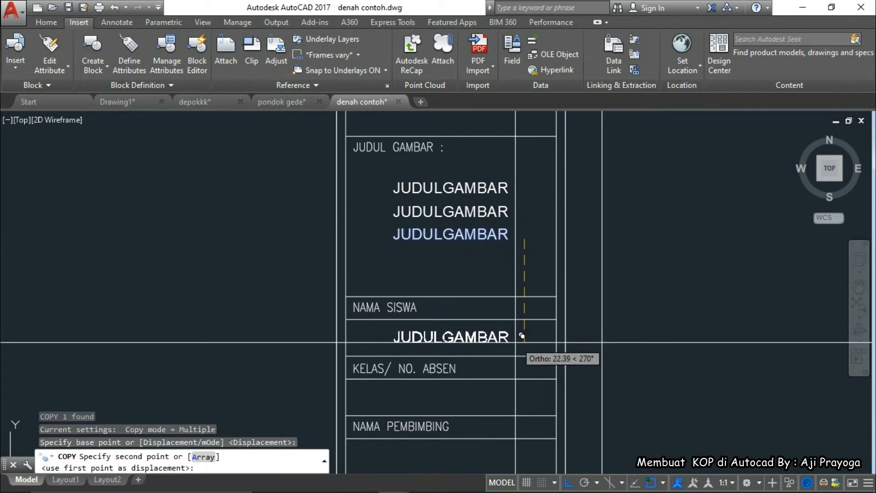
pyautogui.click(524, 337)
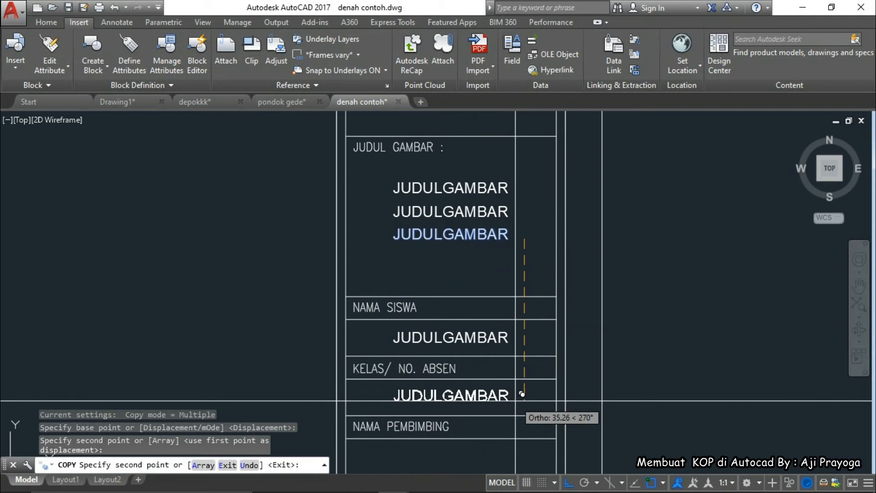
pyautogui.click(522, 396)
pyautogui.moveTo(522, 396); pyautogui.dragTo(519, 256, button='middle')
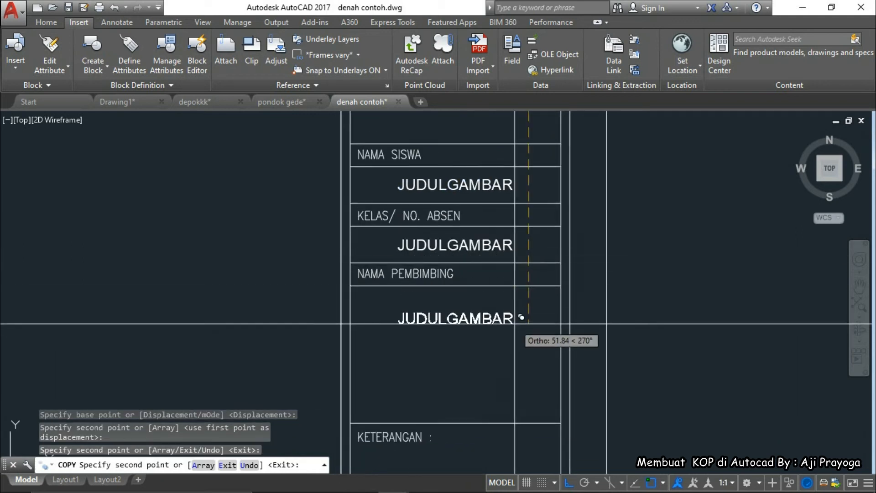
pyautogui.click(522, 310)
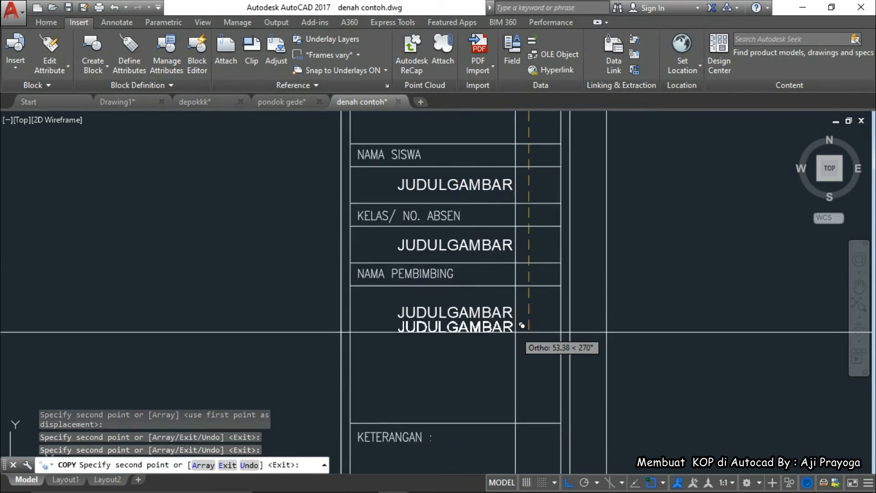
pyautogui.click(513, 330)
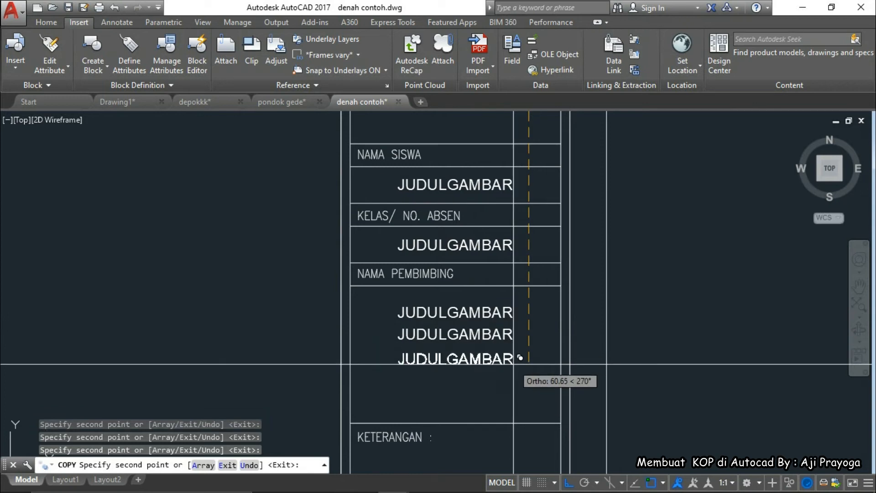
pyautogui.click(513, 361)
pyautogui.press('Escape')
# Move the middle NAMA PEMBIMBING JUDULGAMBAR line slightly down
pyautogui.click(497, 337)
pyautogui.moveTo(511, 356); pyautogui.dragTo(513, 297, button='middle')
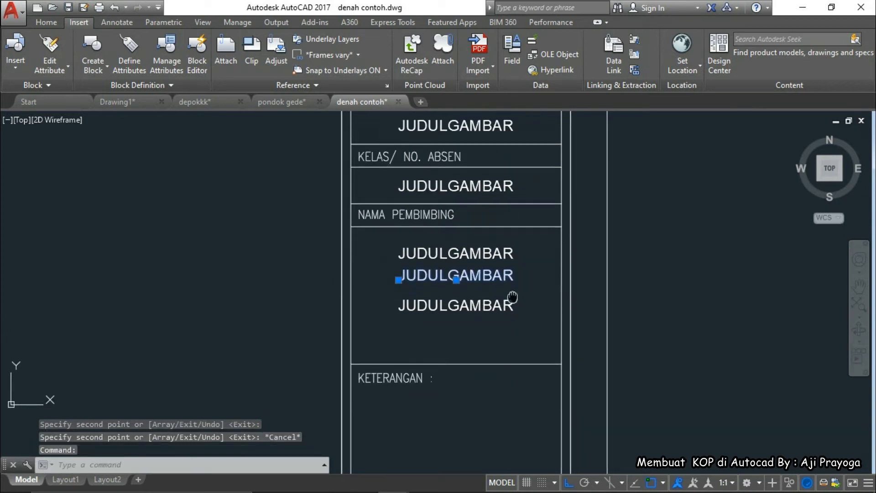
pyautogui.write('m')
pyautogui.press('space')
pyautogui.click(547, 275)
pyautogui.click(517, 311)
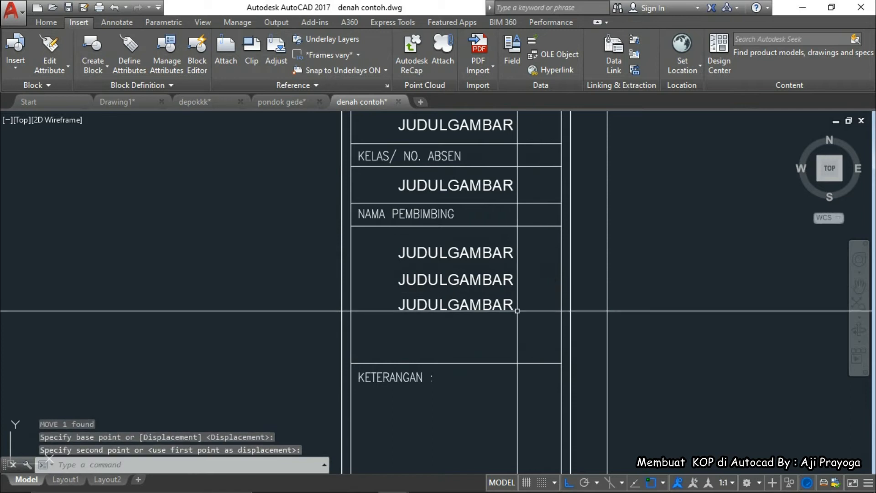
# Shift the three NAMA PEMBIMBING JUDULGAMBAR lines slightly down together for even spacing
pyautogui.scroll(-3, 509, 309)
pyautogui.click(504, 291)
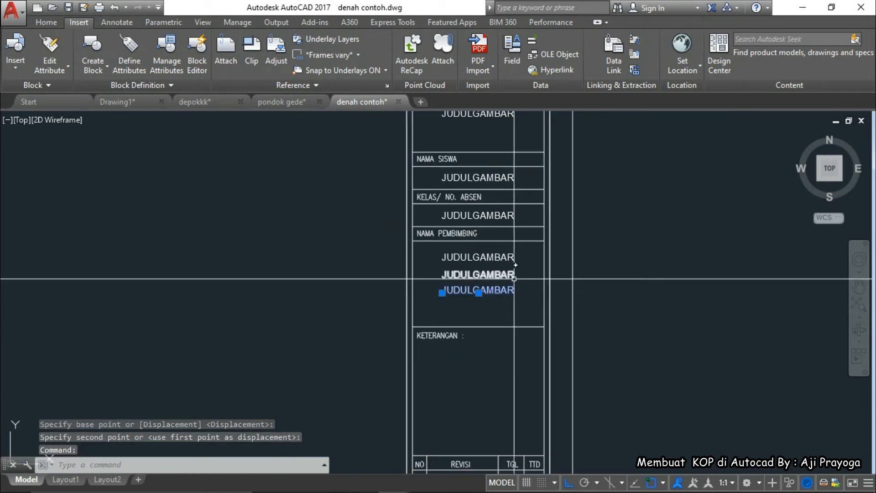
pyautogui.click(504, 258)
pyautogui.click(507, 273)
pyautogui.write('m')
pyautogui.press('space')
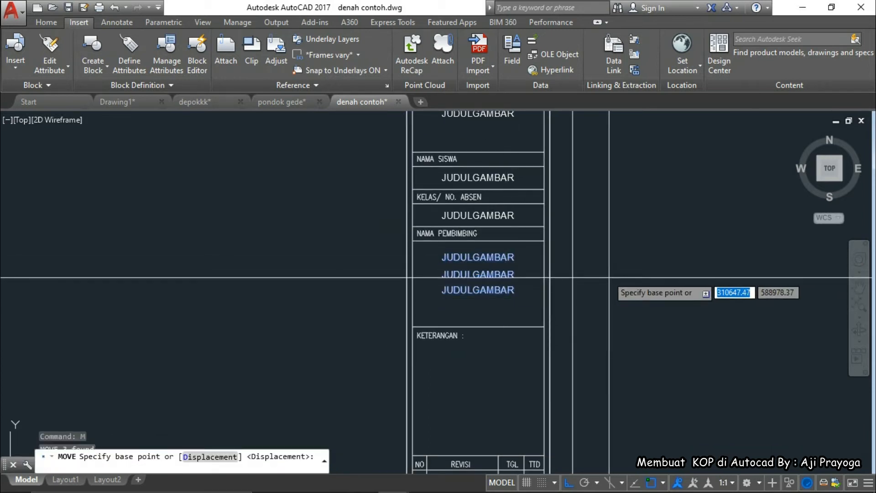
pyautogui.scroll(2, 606, 278)
pyautogui.click(606, 278)
pyautogui.click(607, 283)
pyautogui.scroll(-2, 562, 301)
pyautogui.moveTo(562, 301); pyautogui.dragTo(601, 256, button='middle')
pyautogui.click(528, 261)
# Copy the lowest JUDULGAMBAR line down into the NAMA GAMBAR box
pyautogui.write('co')
pyautogui.press('space')
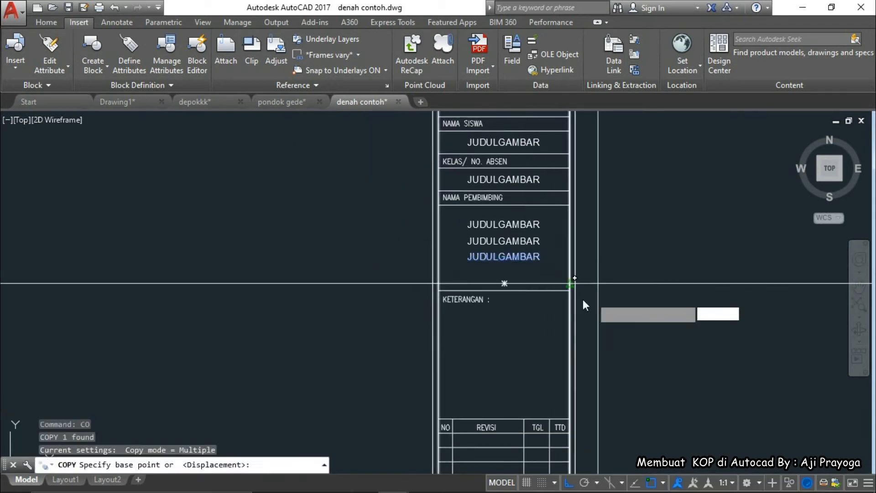
pyautogui.moveTo(524, 307); pyautogui.dragTo(501, 233, button='middle')
pyautogui.click(612, 206)
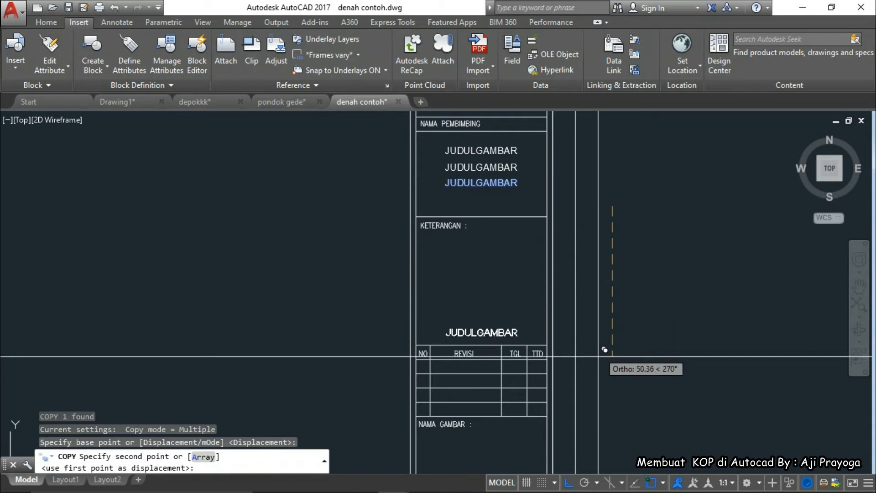
pyautogui.moveTo(602, 346); pyautogui.dragTo(603, 205, button='middle')
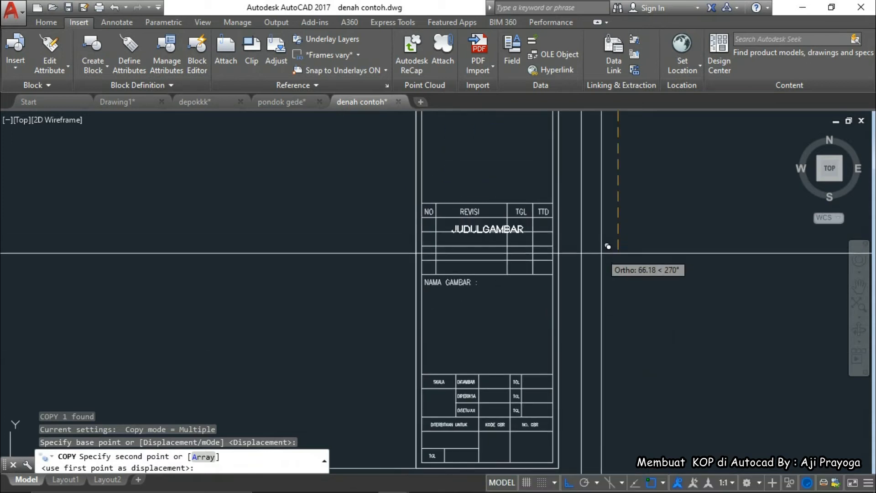
pyautogui.moveTo(595, 321); pyautogui.dragTo(593, 285, button='middle')
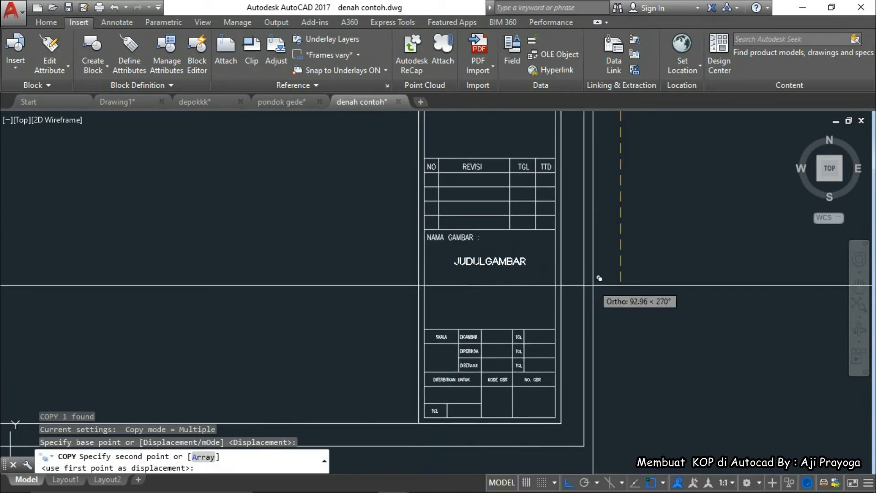
pyautogui.click(622, 281)
pyautogui.press('Escape')
# Copy the NAMA GAMBAR line twice more to make three lines beneath it
pyautogui.scroll(4, 527, 279)
pyautogui.click(525, 249)
pyautogui.click(495, 226)
pyautogui.moveTo(523, 256); pyautogui.dragTo(561, 246, button='middle')
pyautogui.write('co')
pyautogui.press('Return')
pyautogui.click(594, 225)
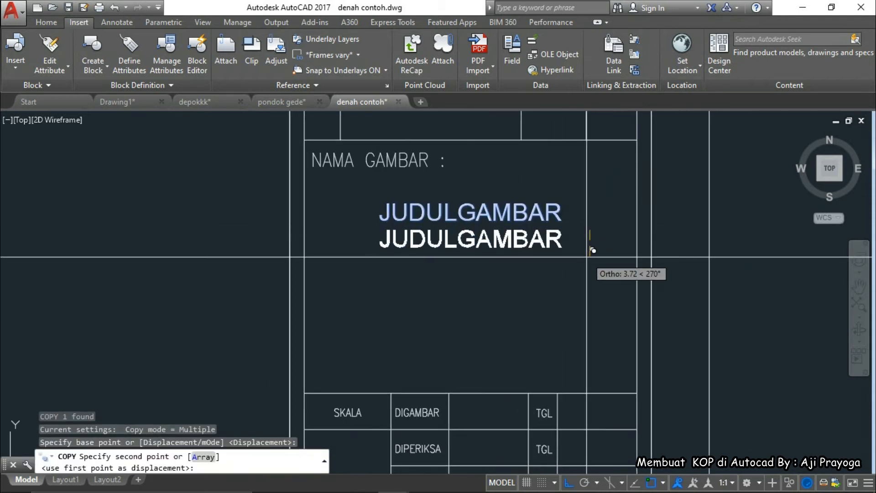
pyautogui.click(591, 255)
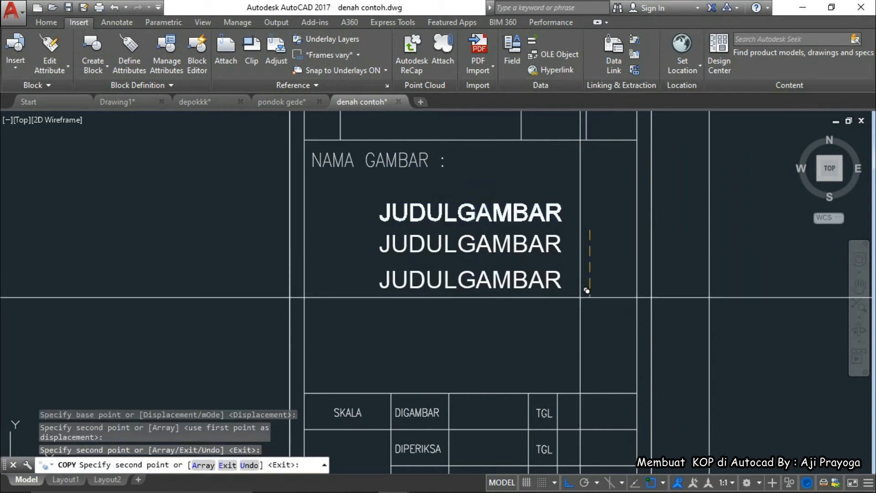
pyautogui.click(586, 291)
pyautogui.press('Escape')
# Erase the bottom JUDULGAMBAR line in the NAMA GAMBAR box
pyautogui.click(557, 254)
pyautogui.write('m')
pyautogui.press('Return')
pyautogui.click(592, 269)
pyautogui.press('Escape')
pyautogui.click(566, 271)
pyautogui.click(549, 287)
pyautogui.write('e')
pyautogui.press('Return')
# Reposition the middle NAMA GAMBAR line and copy a new third line below it
pyautogui.click(556, 249)
pyautogui.write('m')
pyautogui.press('Return')
pyautogui.click(596, 278)
pyautogui.click(605, 272)
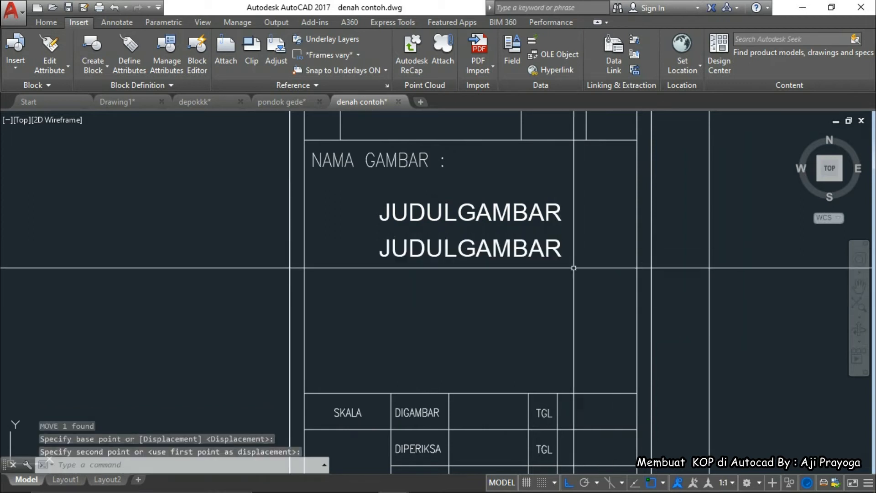
pyautogui.write('c')
pyautogui.press('Return')
pyautogui.click(579, 285)
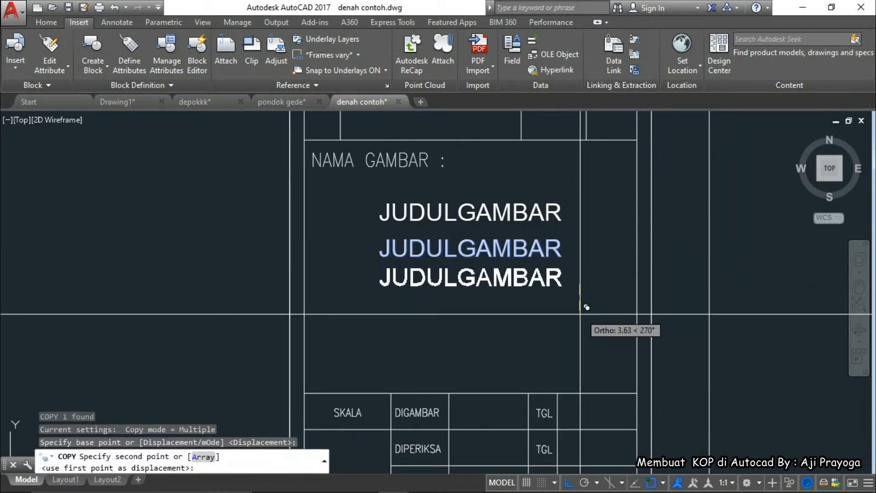
pyautogui.click(580, 319)
pyautogui.press('Escape')
pyautogui.press('Escape')
# With Ortho off, copy the bottom JUDULGAMBAR line over beside the SKALA rows
pyautogui.scroll(-2, 546, 250)
pyautogui.click(532, 274)
pyautogui.write('co')
pyautogui.press('Return')
pyautogui.click(571, 289)
pyautogui.moveTo(571, 343); pyautogui.dragTo(571, 242, button='middle')
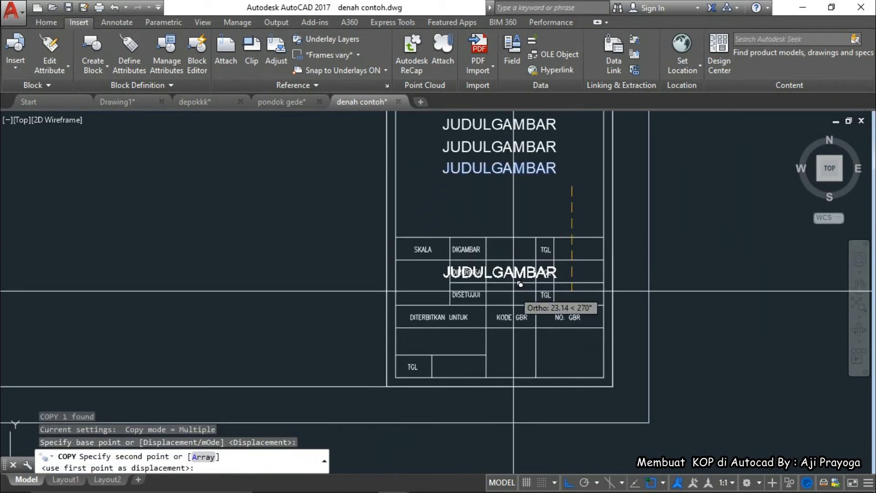
pyautogui.press('F8')
pyautogui.click(513, 283)
pyautogui.press('Escape')
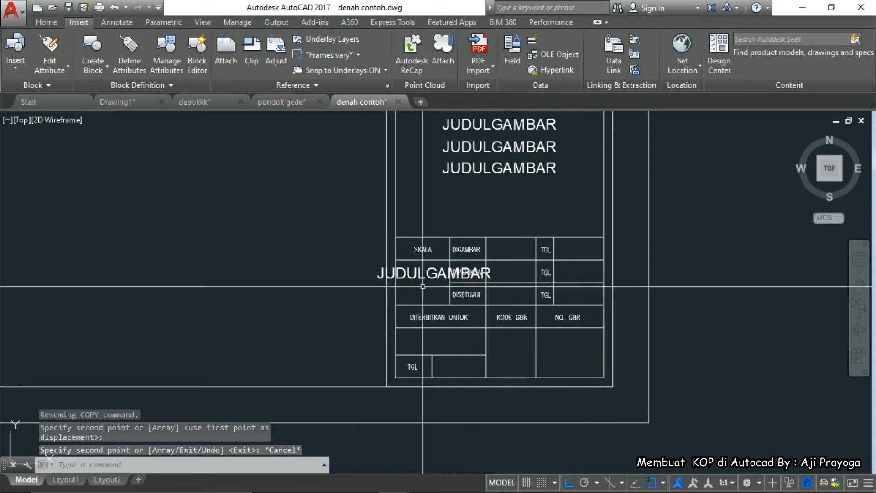
pyautogui.scroll(4, 427, 284)
pyautogui.click(430, 279)
# Scale the JUDULGAMBAR copy near SKALA by 0.5
pyautogui.click(421, 261)
pyautogui.moveTo(419, 267); pyautogui.dragTo(449, 258, button='middle')
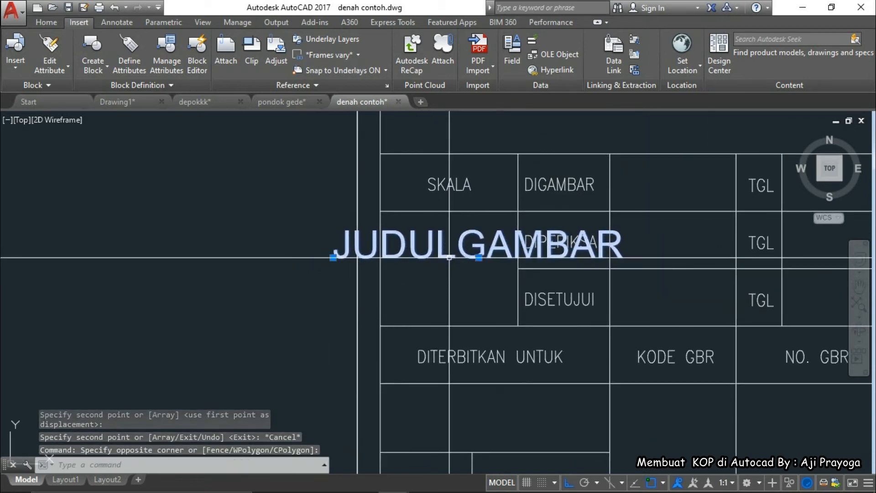
pyautogui.write('sc')
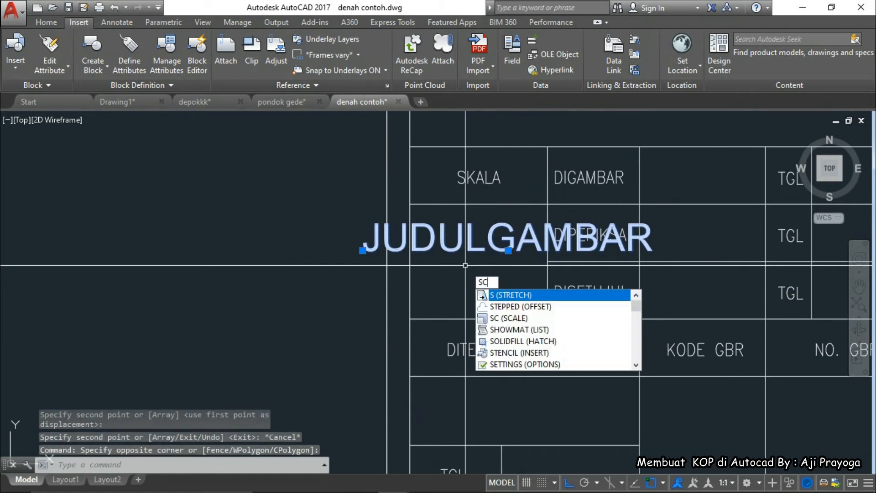
pyautogui.press('Return')
pyautogui.click(363, 251)
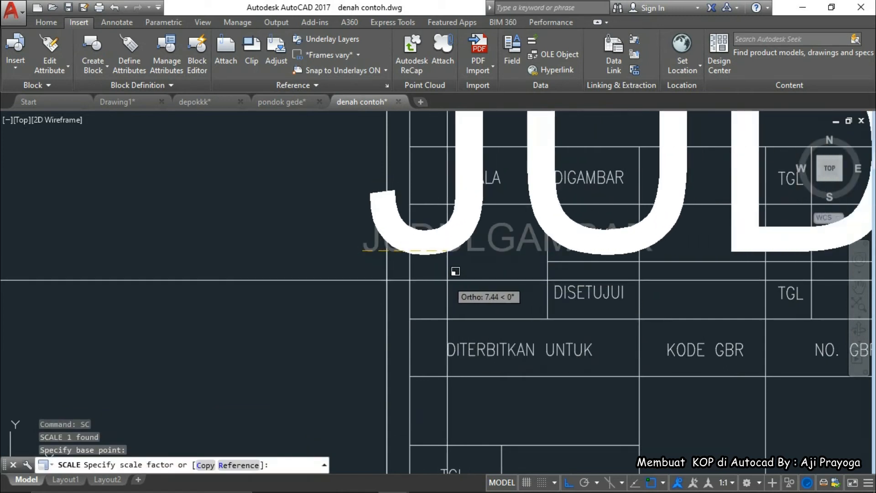
pyautogui.write('.5')
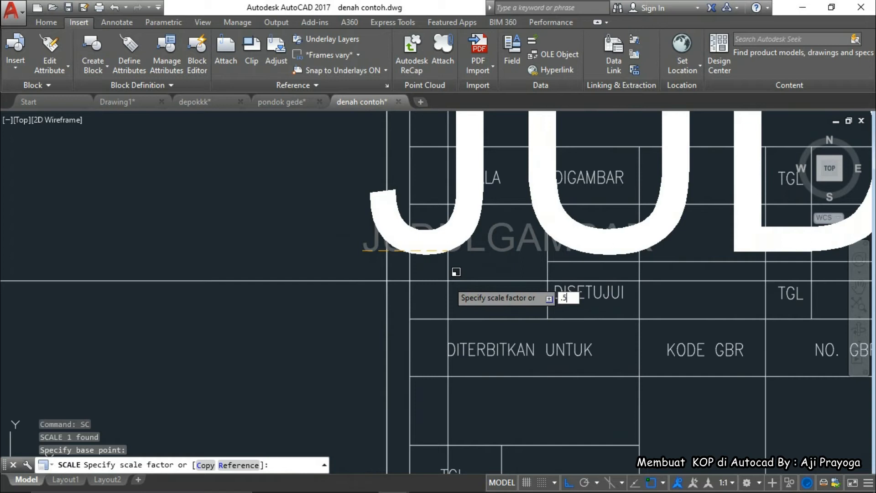
pyautogui.press('Return')
# Move the scaled JUDULGAMBAR text into the cell below SKALA
pyautogui.click(448, 281)
pyautogui.click(450, 254)
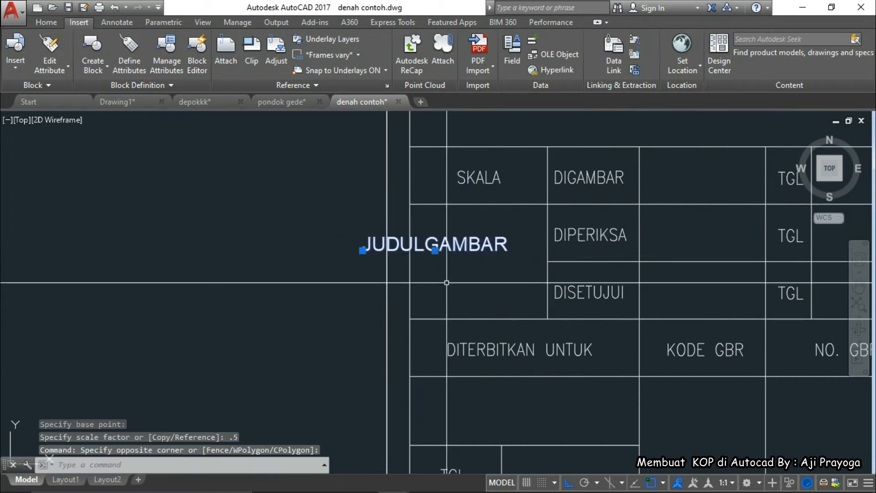
pyautogui.write('M')
pyautogui.press('Return')
pyautogui.click(428, 270)
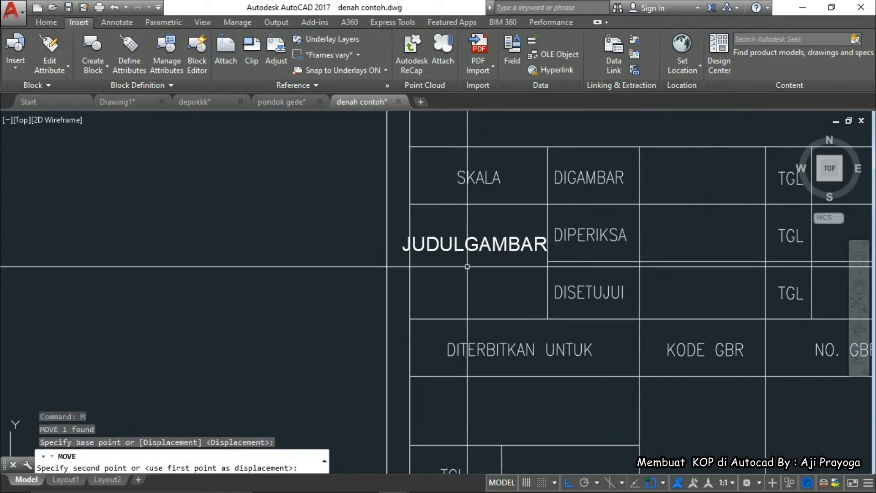
pyautogui.click(468, 266)
# Fine-tune JUDULGAMBAR's position in its cell, nudging it up then slightly down
pyautogui.click(470, 243)
pyautogui.write('M')
pyautogui.press('Return')
pyautogui.click(487, 293)
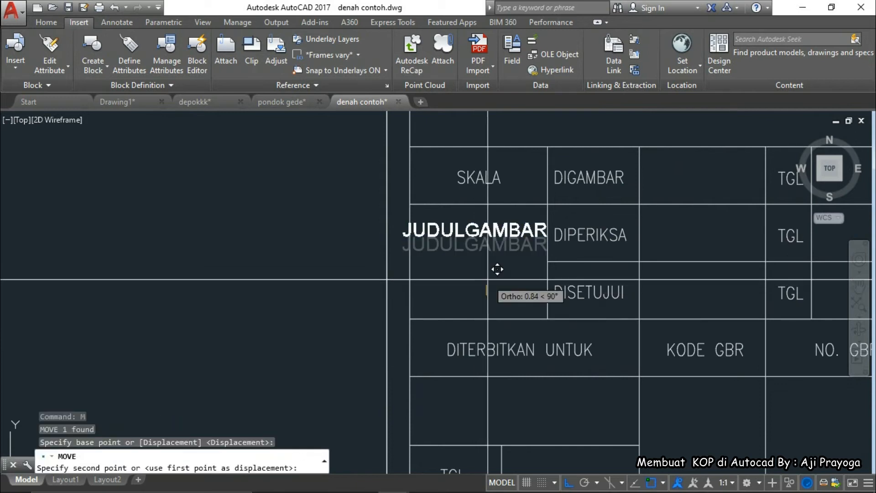
pyautogui.click(498, 270)
pyautogui.write('M')
pyautogui.press('Return')
pyautogui.click(502, 262)
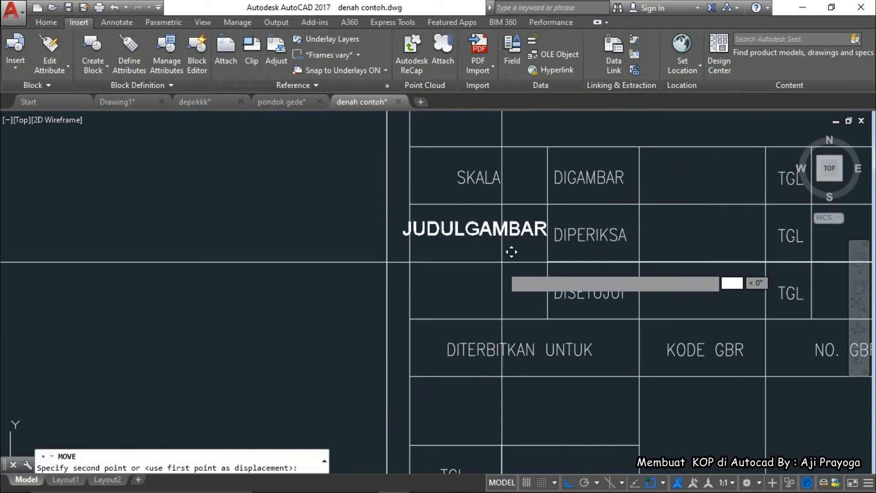
pyautogui.click(501, 272)
pyautogui.click(496, 241)
# Copy JUDULGAMBAR twice downward beside the DIPERIKSA and DISETUJUI rows
pyautogui.moveTo(493, 260); pyautogui.dragTo(486, 235, button='middle')
pyautogui.write('C')
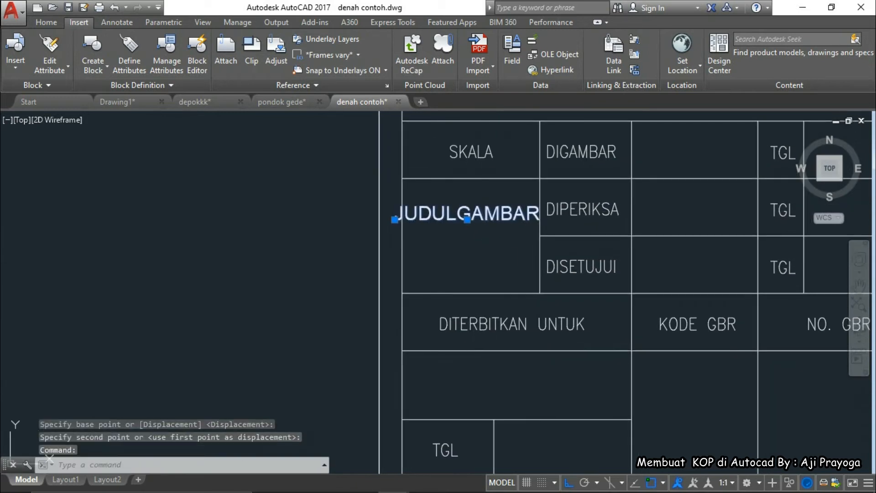
pyautogui.write('O')
pyautogui.press('Return')
pyautogui.click(483, 226)
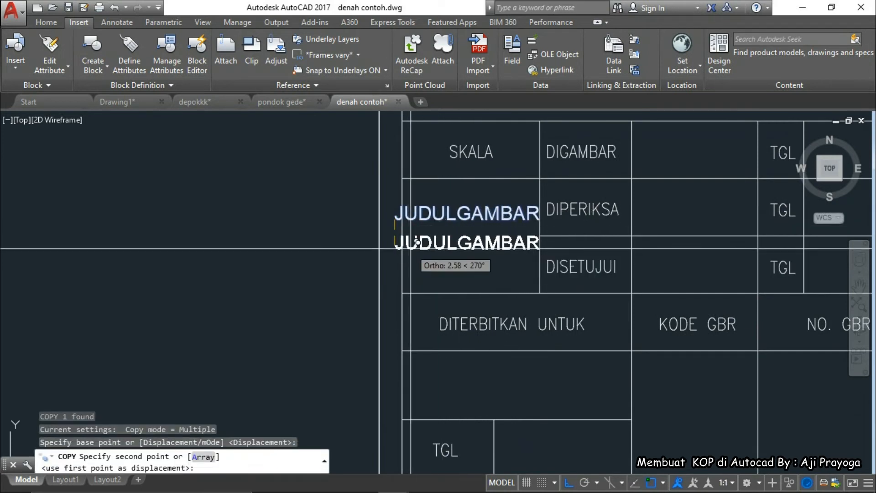
pyautogui.scroll(4, 417, 242)
pyautogui.click(424, 217)
pyautogui.scroll(-2, 424, 217)
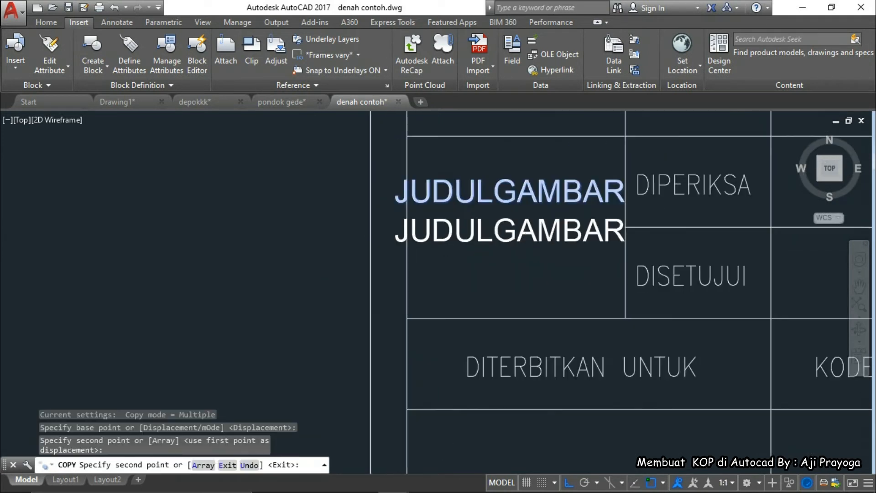
pyautogui.scroll(2, 434, 287)
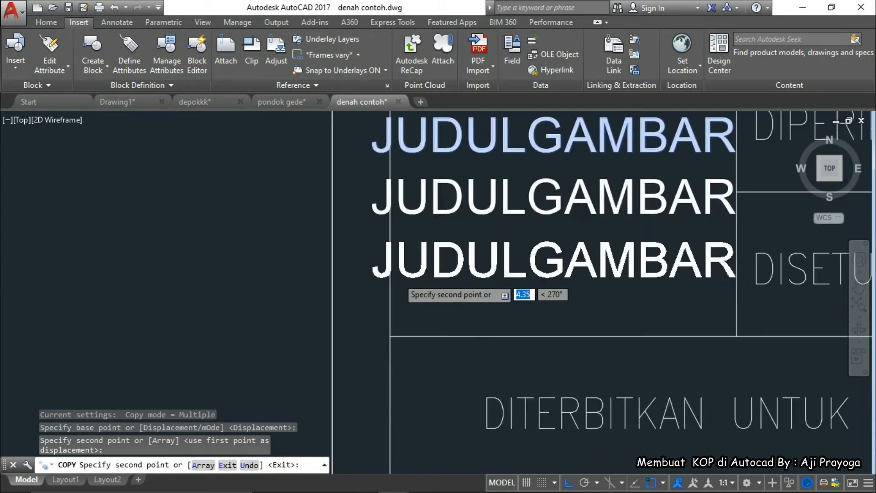
pyautogui.scroll(2, 400, 278)
pyautogui.click(399, 277)
pyautogui.press('Escape')
pyautogui.scroll(-4, 399, 278)
pyautogui.press('Escape')
# Shift all three stacked JUDULGAMBAR texts slightly up into alignment
pyautogui.scroll(-2, 497, 292)
pyautogui.moveTo(497, 292); pyautogui.dragTo(472, 253, button='middle')
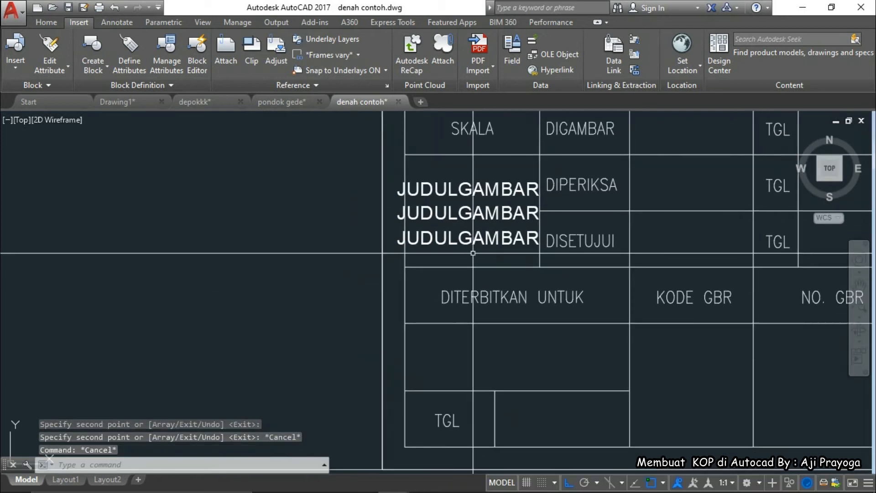
pyautogui.click(502, 250)
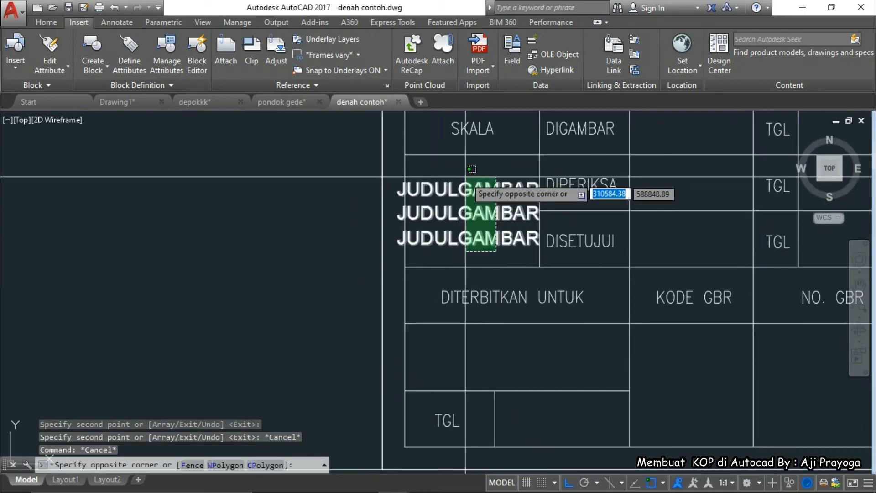
pyautogui.click(463, 185)
pyautogui.write('m')
pyautogui.press('Return')
pyautogui.click(320, 313)
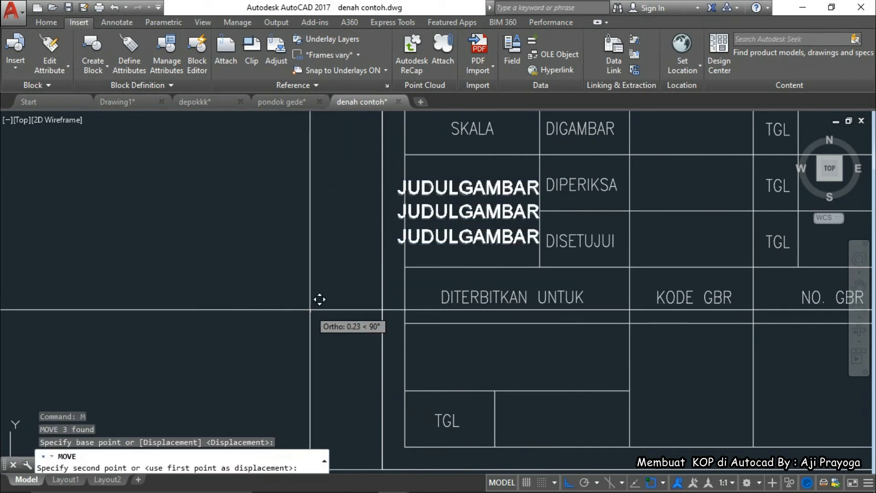
pyautogui.click(320, 309)
pyautogui.scroll(-2, 386, 300)
pyautogui.moveTo(431, 300); pyautogui.dragTo(411, 289, button='middle')
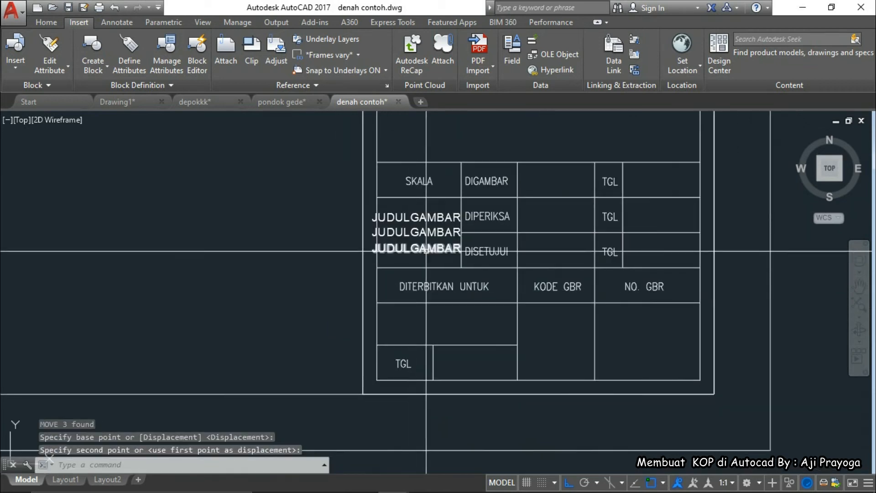
pyautogui.click(426, 249)
# Copy the JUDULGAMBAR text, with Ortho off, into the empty cell beneath DITERBITKAN UNTUK
pyautogui.write('co')
pyautogui.press('Return')
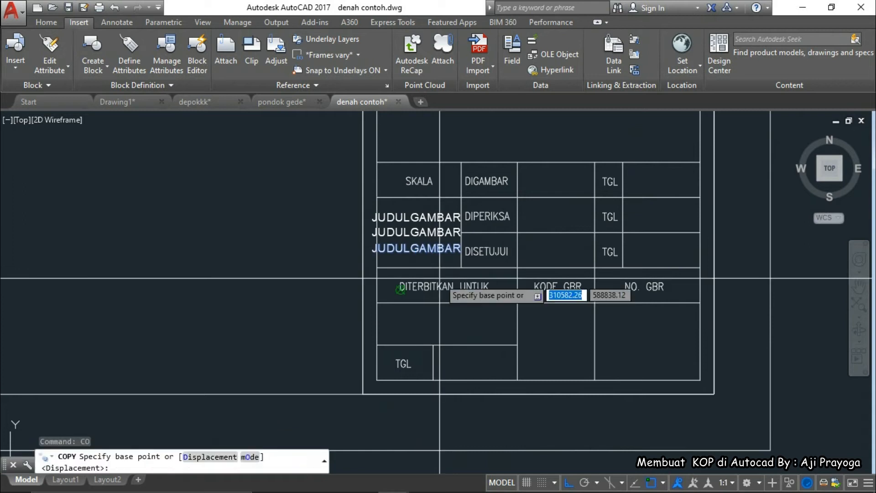
pyautogui.click(438, 267)
pyautogui.scroll(4, 451, 328)
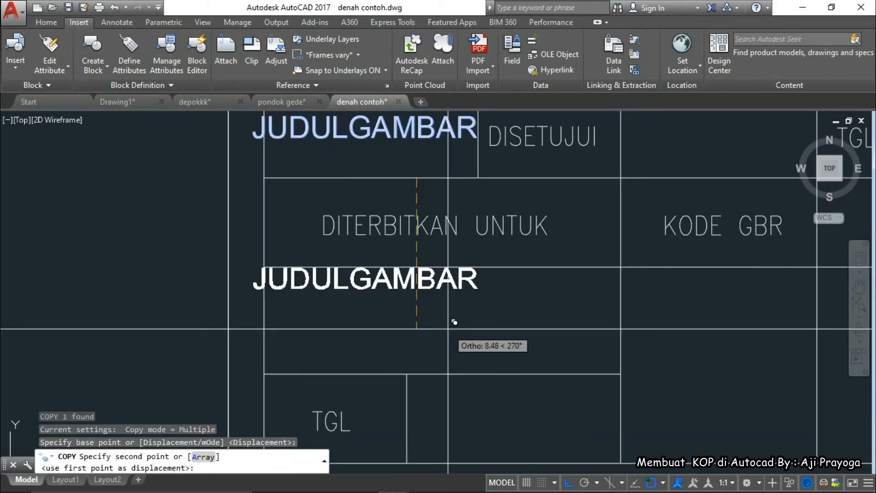
pyautogui.press('F8')
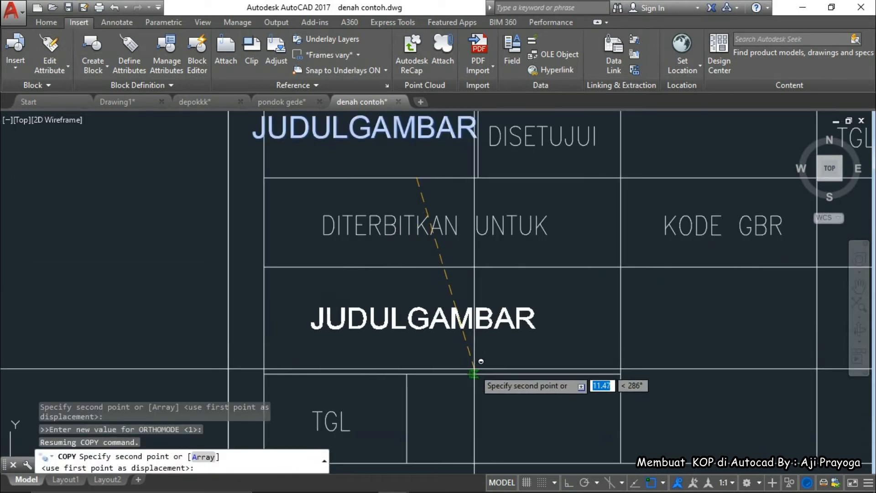
pyautogui.click(476, 368)
pyautogui.press('Escape')
pyautogui.scroll(-3, 502, 360)
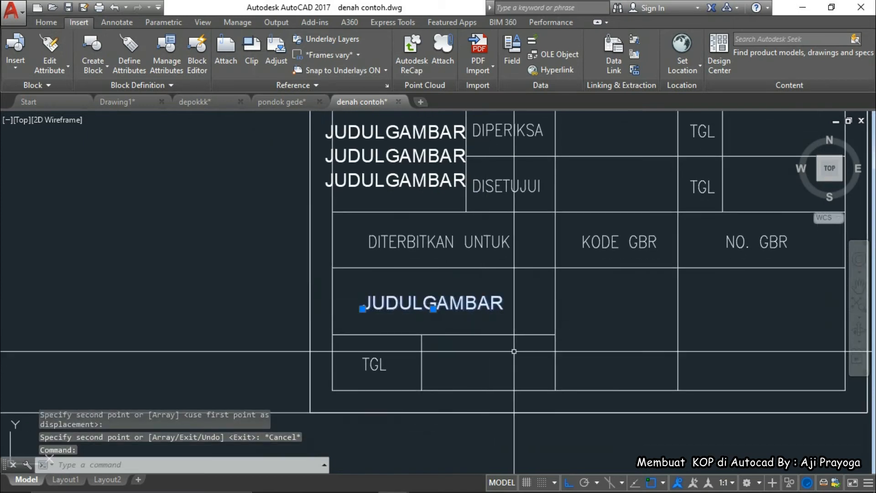
# Make a trial JUDULGAMBAR copy to the right, then select that extra copy
pyautogui.press('Escape')
pyautogui.press('Escape')
pyautogui.press('Escape')
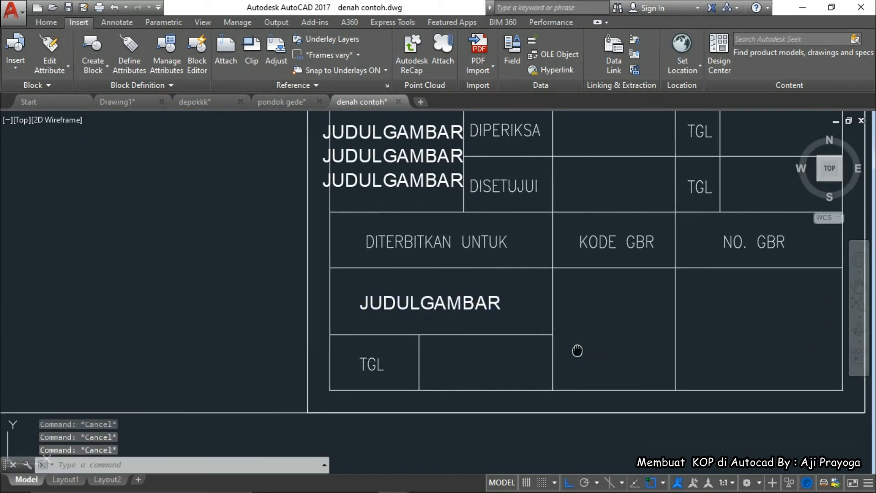
pyautogui.moveTo(578, 349); pyautogui.dragTo(552, 341, button='middle')
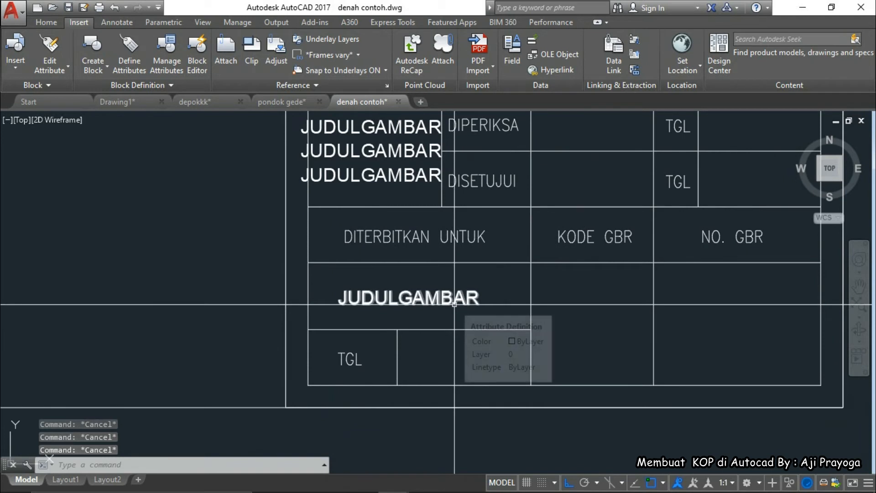
pyautogui.click(460, 306)
pyautogui.press('Return')
pyautogui.click(438, 306)
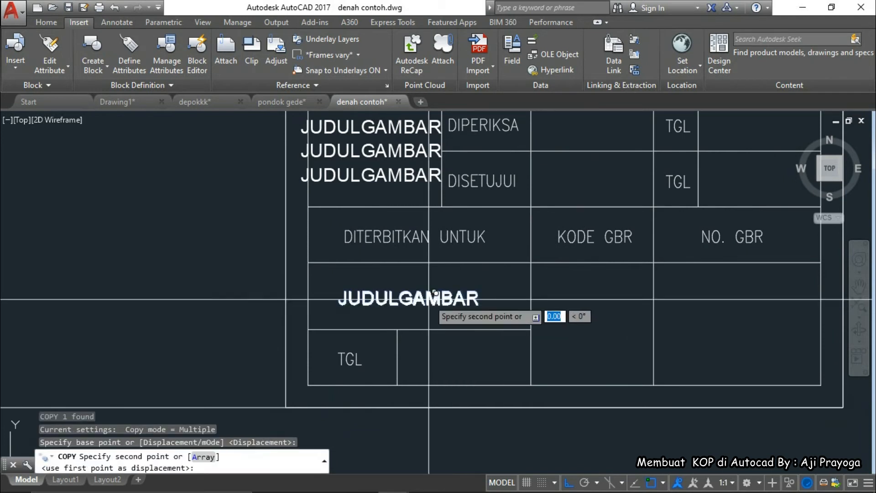
pyautogui.click(613, 322)
pyautogui.press('Escape')
pyautogui.scroll(-2, 612, 321)
pyautogui.moveTo(605, 321)
pyautogui.mouseDown(button='middle')
pyautogui.moveTo(563, 305)
pyautogui.moveTo(552, 336)
pyautogui.mouseUp(button='middle')
pyautogui.click(557, 305)
pyautogui.click(550, 279)
pyautogui.scroll(-3, 558, 311)
# Erase the extra JUDULGAMBAR copy
pyautogui.write('E')
pyautogui.press('Return')
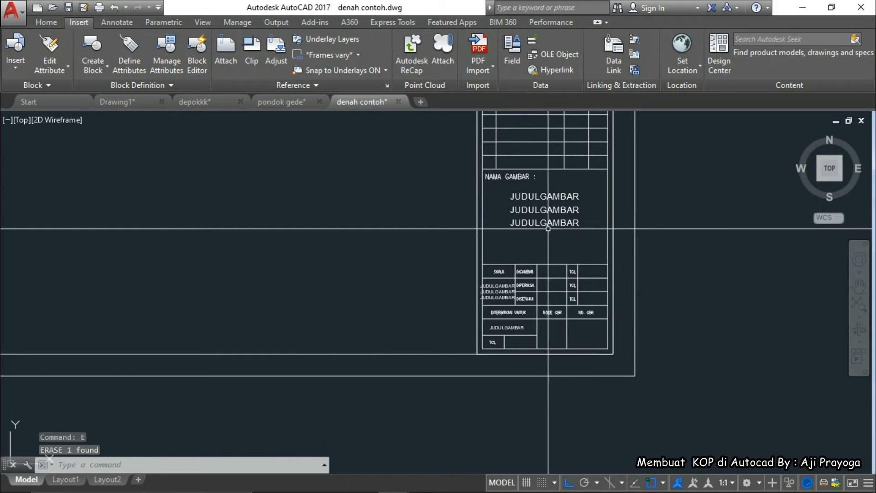
pyautogui.scroll(2, 512, 192)
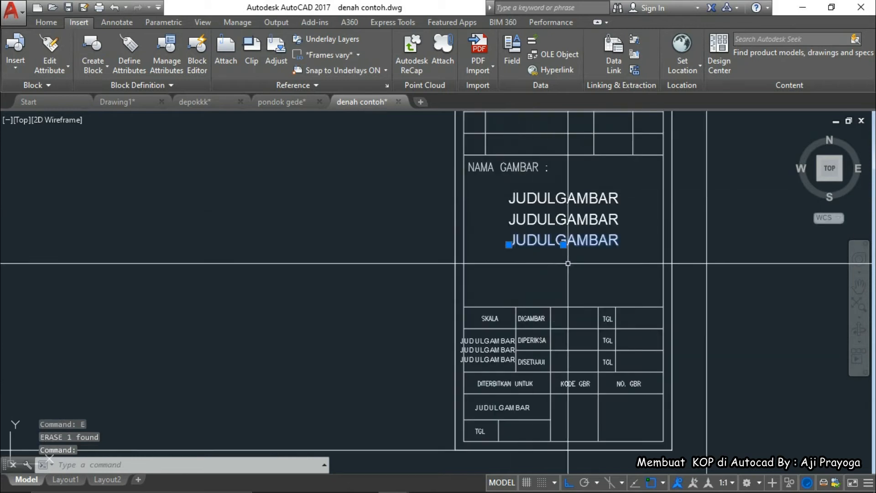
# Copy the large JUDULGAMBAR text, Ortho off, into the row below KODE GBR and NO. GBR
pyautogui.press('Return')
pyautogui.click(566, 249)
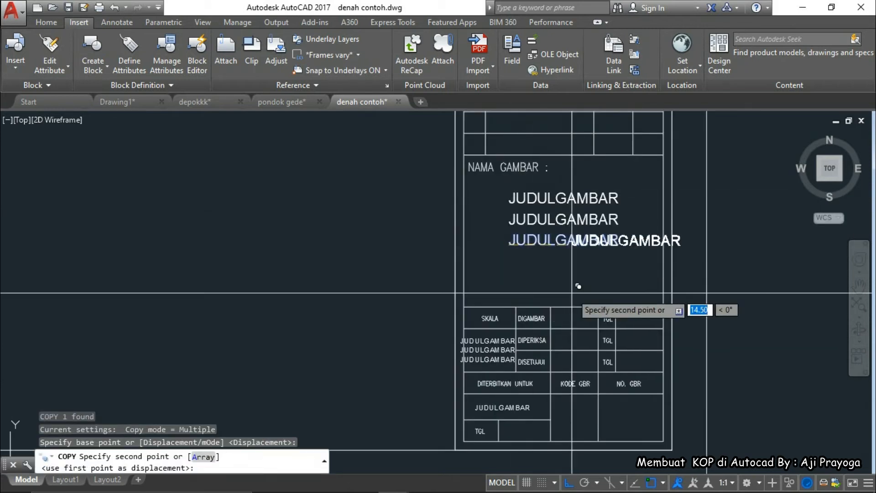
pyautogui.scroll(-2, 575, 297)
pyautogui.scroll(5, 538, 317)
pyautogui.press('F8')
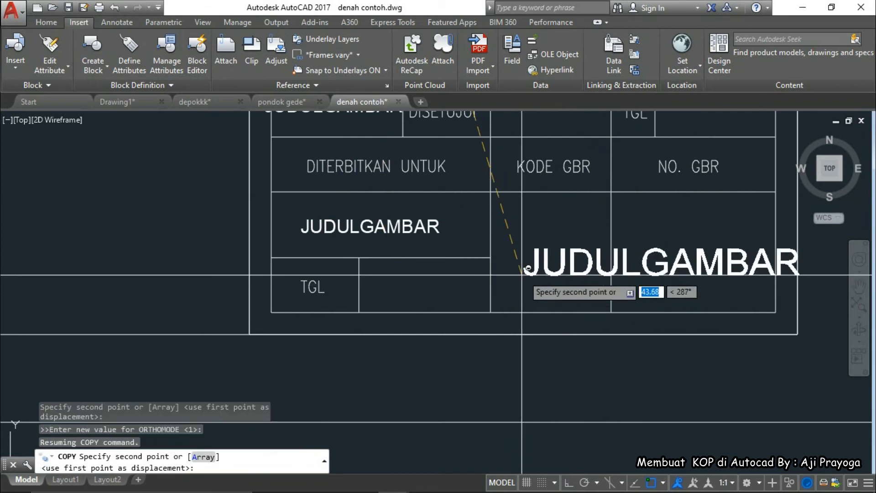
pyautogui.press('Escape')
pyautogui.click(559, 280)
pyautogui.click(551, 268)
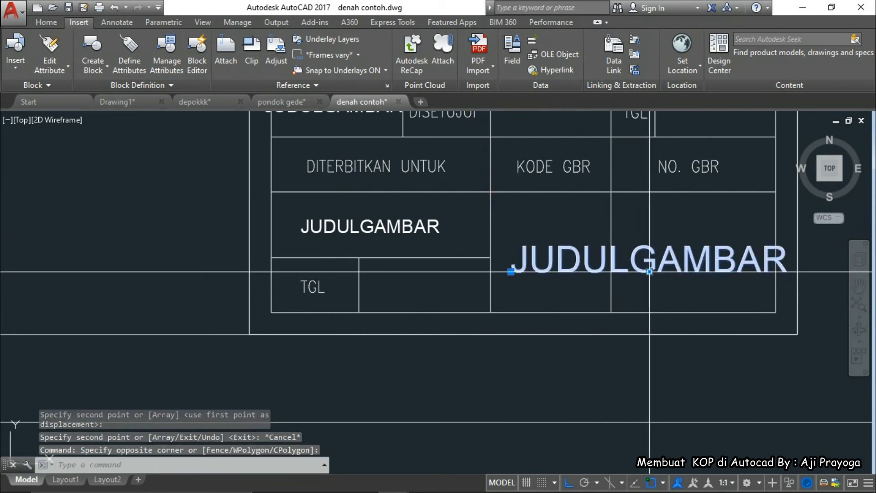
pyautogui.click(649, 271)
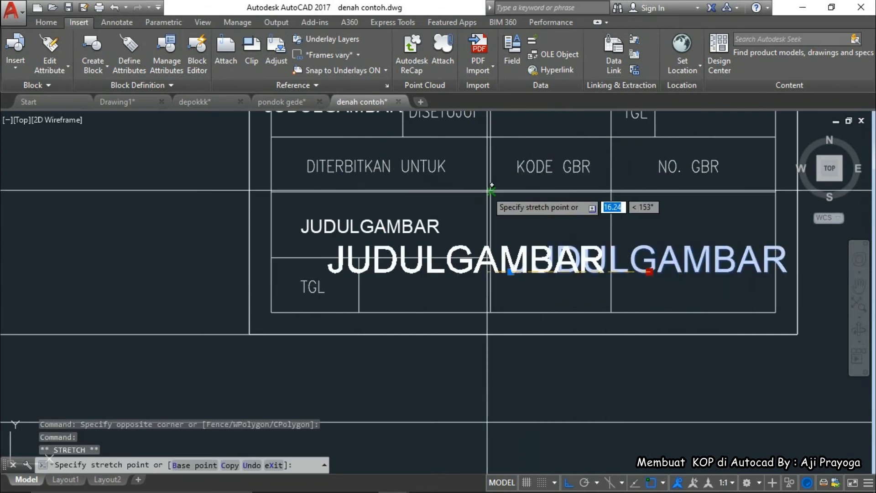
# Reposition the large JUDULGAMBAR text with the Mid Between 2 Points snap
pyautogui.keyDown('shift'); pyautogui.rightClick(553, 219); pyautogui.keyUp('shift')
pyautogui.press('Escape')
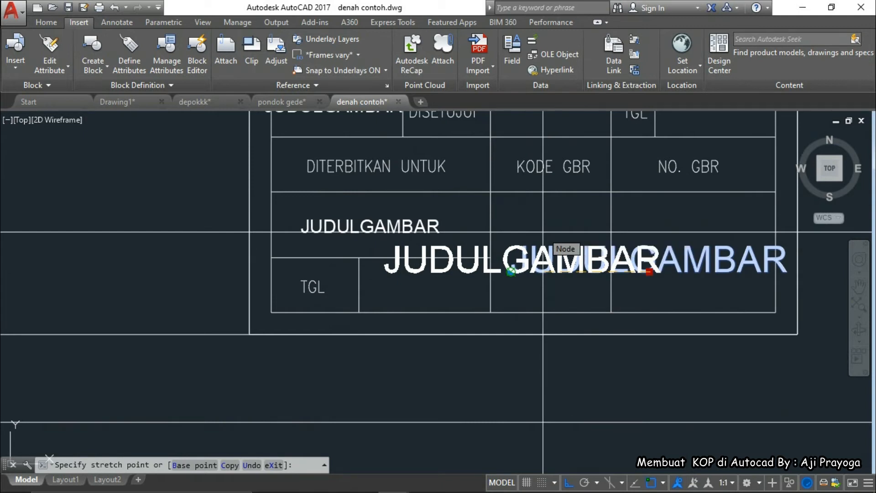
pyautogui.press('F8')
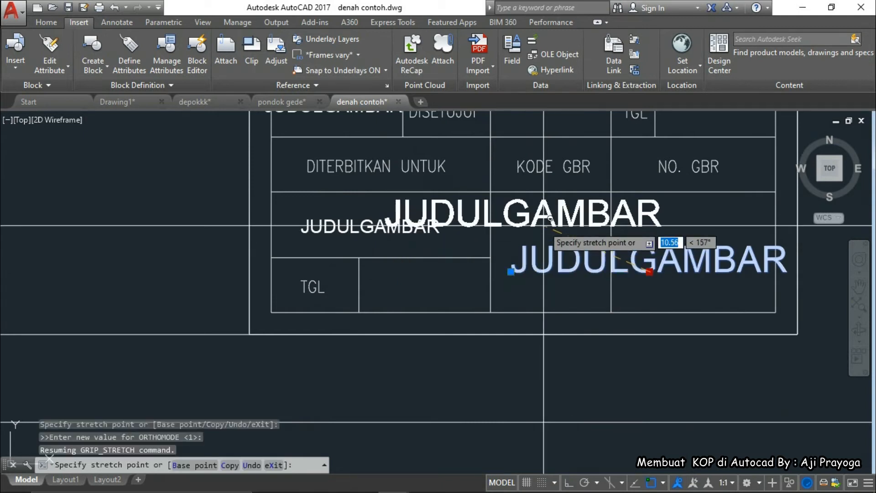
pyautogui.keyDown('shift'); pyautogui.rightClick(544, 225); pyautogui.keyUp('shift')
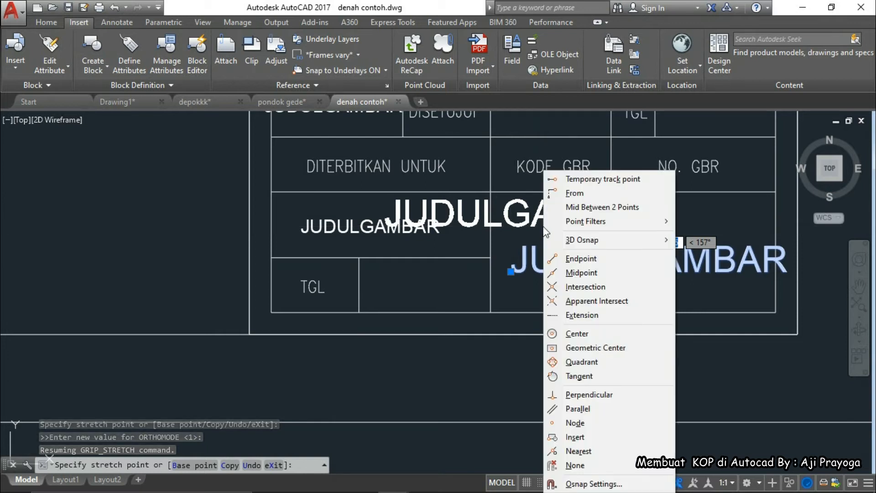
pyautogui.moveTo(556, 214)
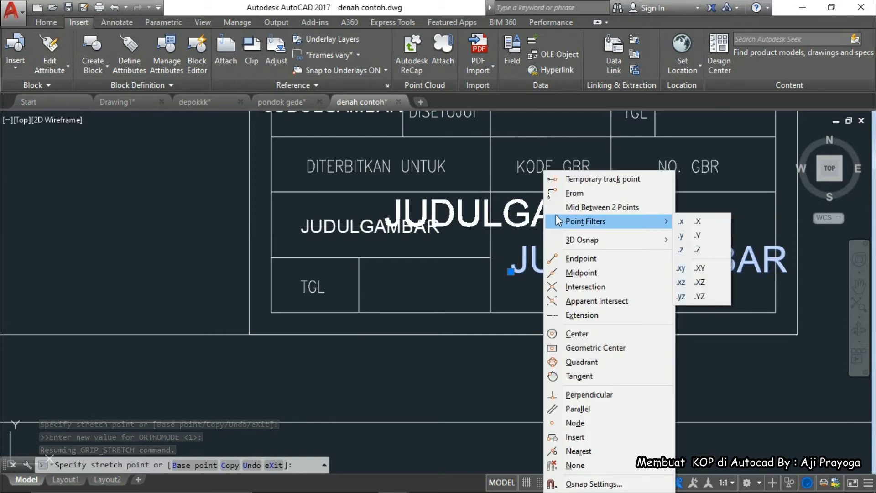
pyautogui.click(589, 208)
pyautogui.click(512, 272)
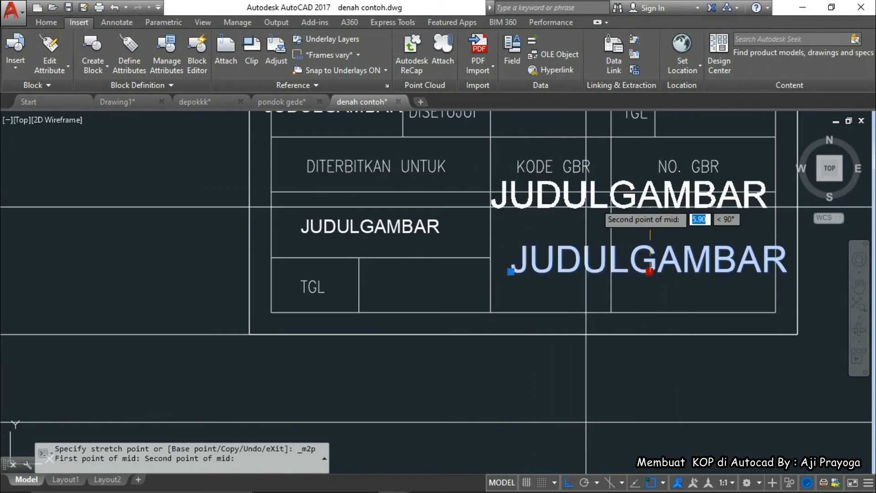
pyautogui.click(566, 196)
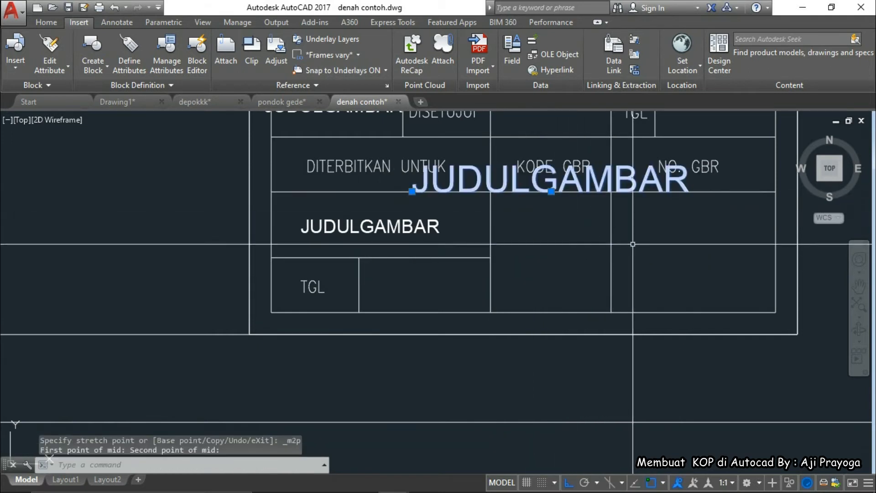
pyautogui.moveTo(633, 244); pyautogui.dragTo(619, 248, button='middle')
# Move the large JUDULGAMBAR text straight down into the lower part of the table
pyautogui.write('m')
pyautogui.press('Return')
pyautogui.click(647, 216)
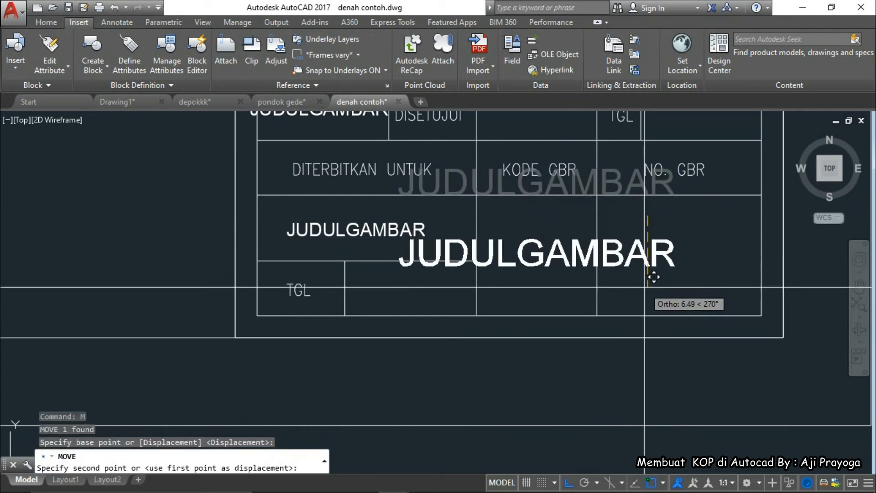
pyautogui.click(654, 276)
pyautogui.moveTo(630, 279); pyautogui.dragTo(620, 283, button='middle')
# Copy the large JUDULGAMBAR text to the right of the original
pyautogui.write('c')
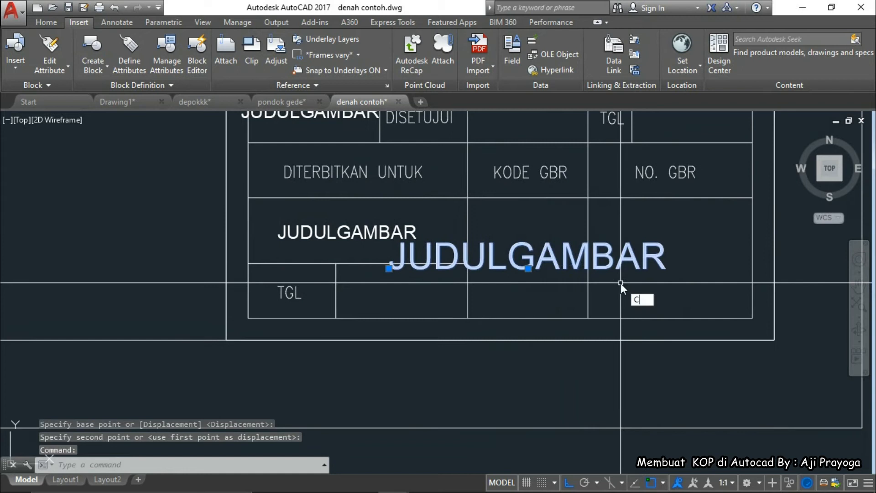
pyautogui.write('o')
pyautogui.press('Return')
pyautogui.press('Escape')
pyautogui.click(537, 275)
pyautogui.click(526, 262)
pyautogui.write('co')
pyautogui.press('Return')
pyautogui.click(535, 291)
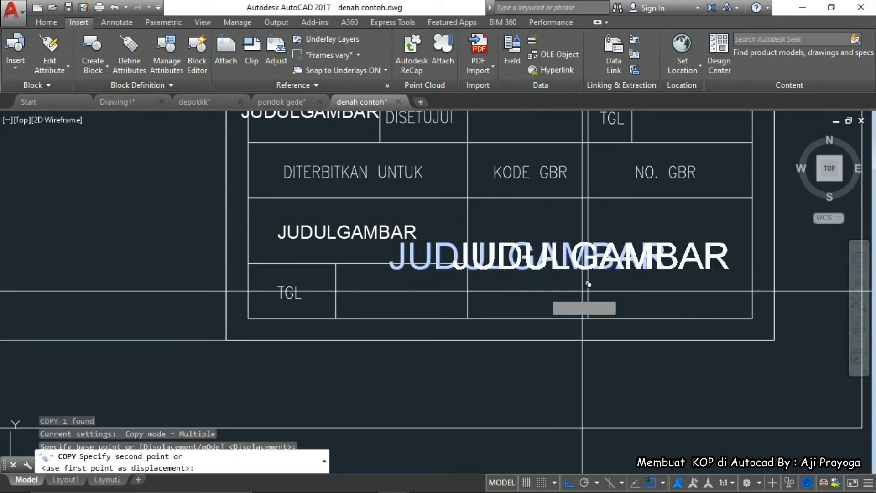
pyautogui.moveTo(580, 292); pyautogui.dragTo(449, 295, button='middle')
pyautogui.click(707, 288)
pyautogui.press('Escape')
# Reposition the right-hand copy midway between two points using the Mid Between 2 Points snap
pyautogui.click(707, 288)
pyautogui.click(687, 252)
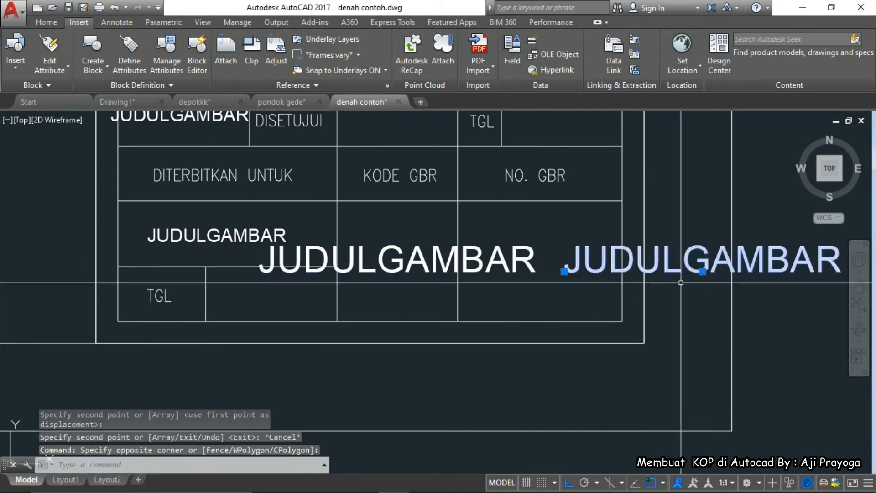
pyautogui.moveTo(626, 289); pyautogui.dragTo(611, 292, button='middle')
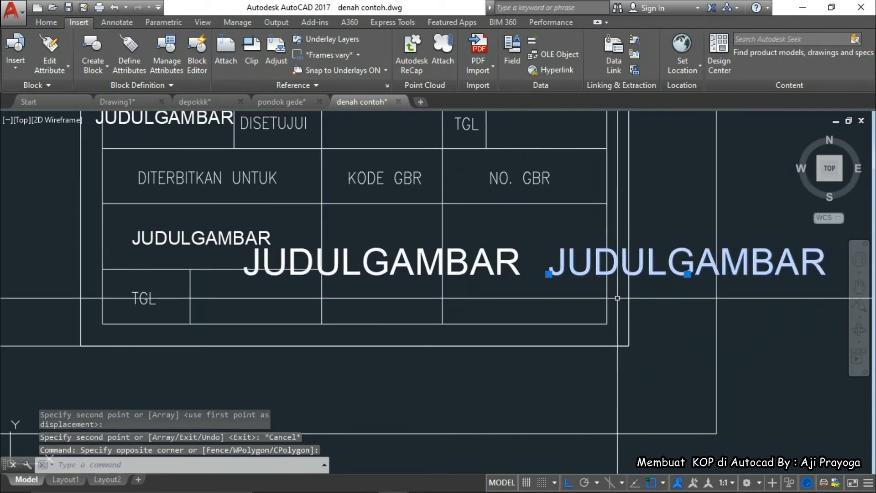
pyautogui.write('m')
pyautogui.press('Return')
pyautogui.press('Escape')
pyautogui.click(672, 274)
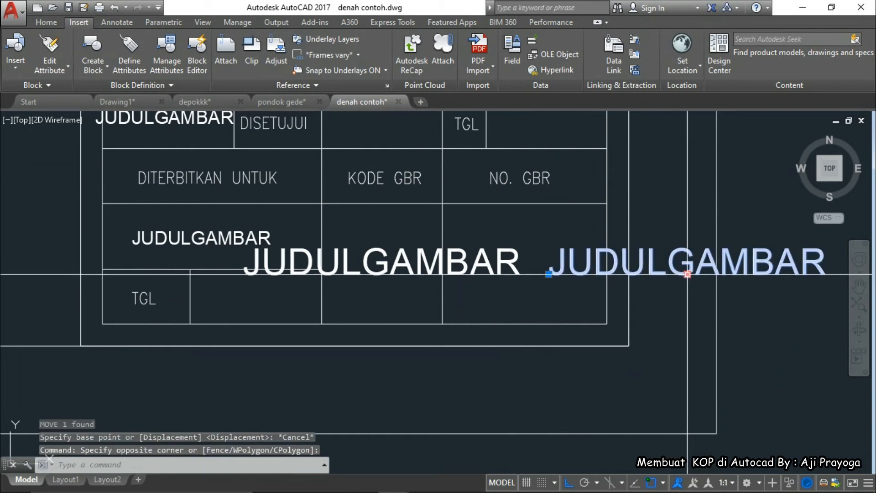
pyautogui.click(688, 274)
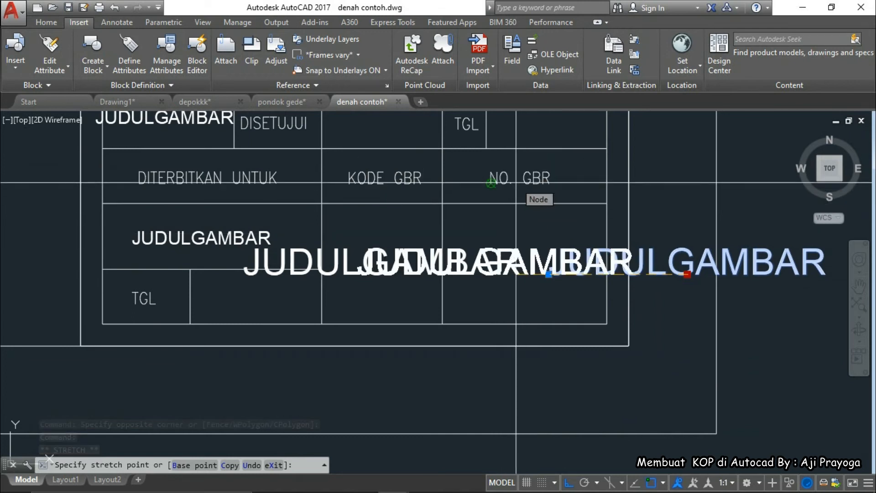
pyautogui.keyDown('shift'); pyautogui.rightClick(517, 213); pyautogui.keyUp('shift')
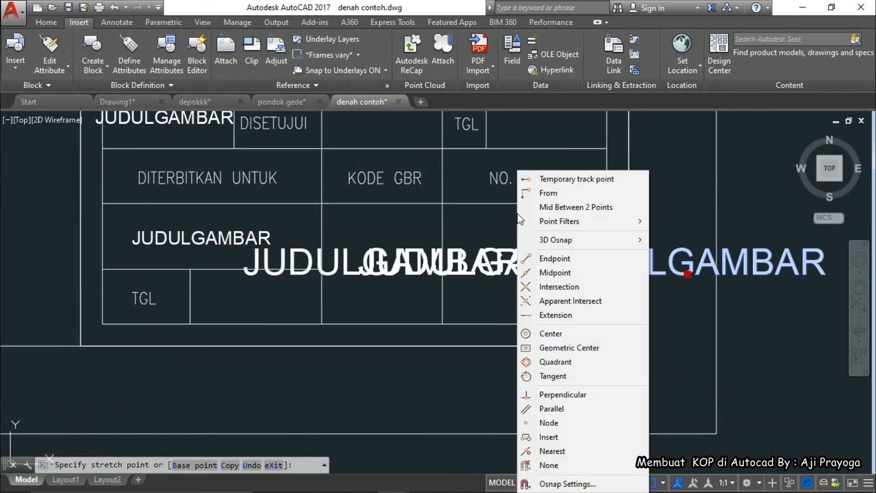
pyautogui.click(563, 208)
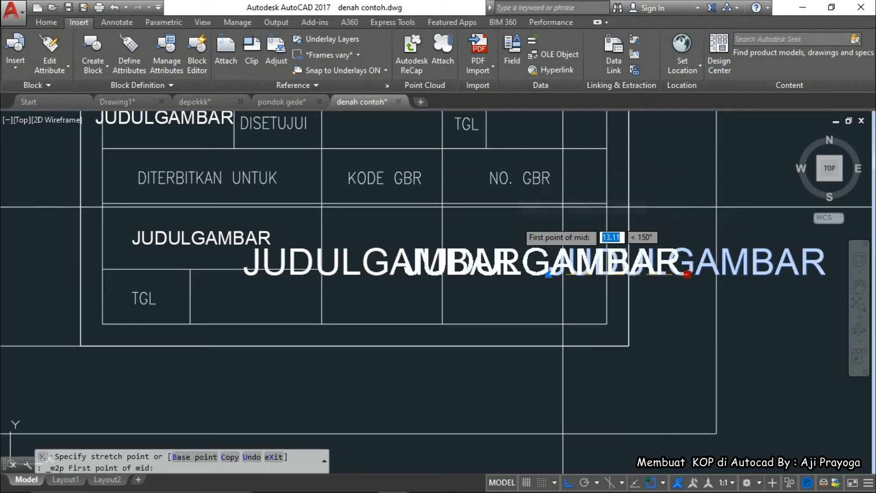
pyautogui.click(466, 211)
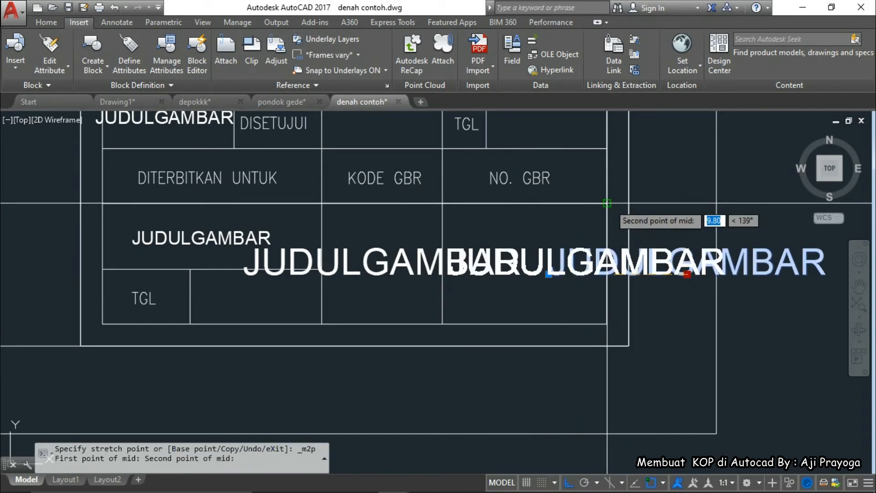
pyautogui.click(608, 204)
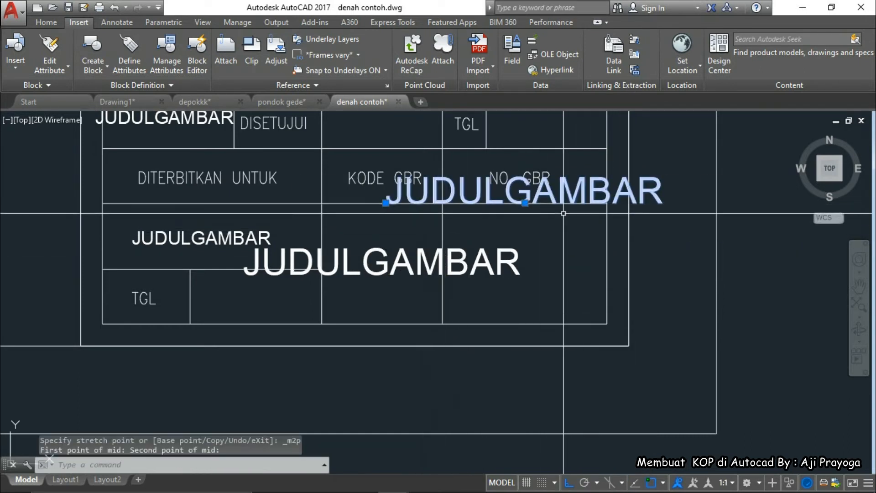
pyautogui.moveTo(603, 254); pyautogui.dragTo(567, 255, button='middle')
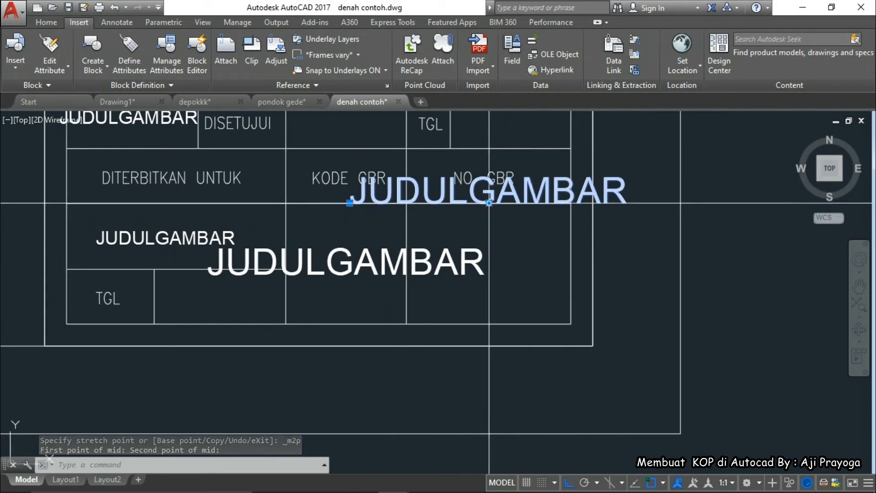
pyautogui.click(489, 204)
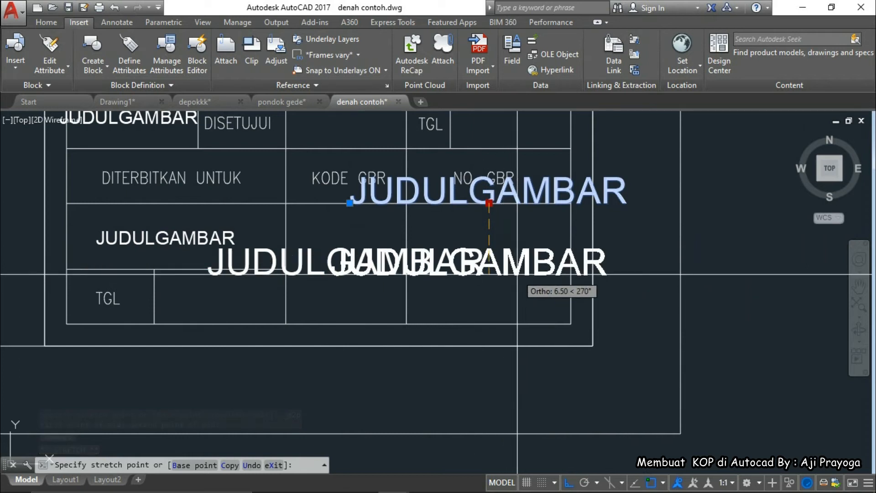
pyautogui.press('Escape')
# Zoom and pan down to bring the JUDUL GAMBAR panel into view
pyautogui.scroll(-4, 512, 336)
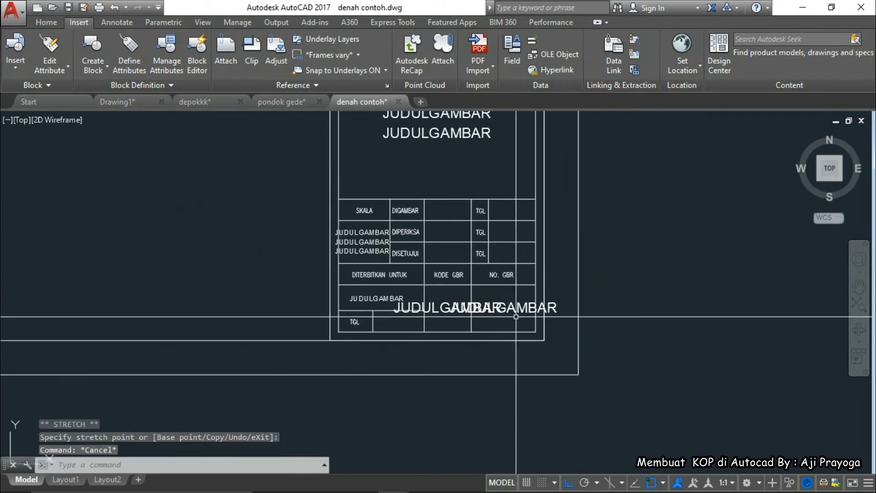
pyautogui.scroll(4, 431, 247)
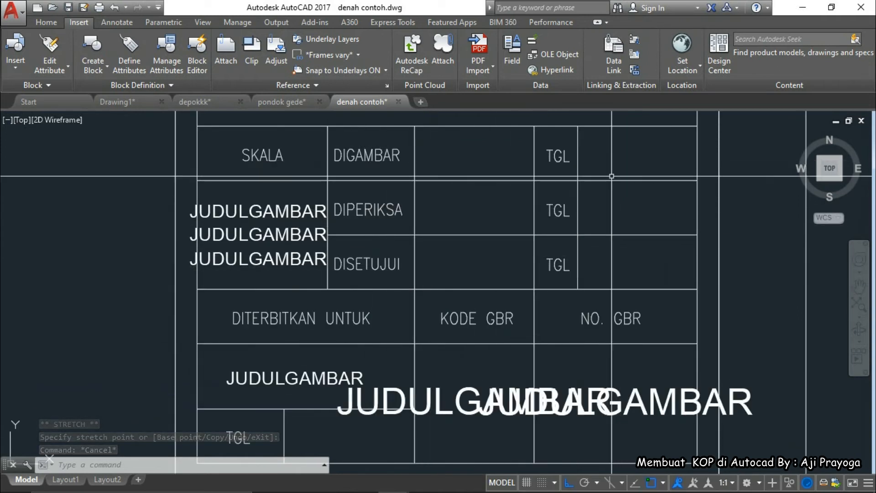
pyautogui.scroll(-2, 470, 251)
pyautogui.scroll(1, 458, 297)
pyautogui.scroll(-1, 455, 315)
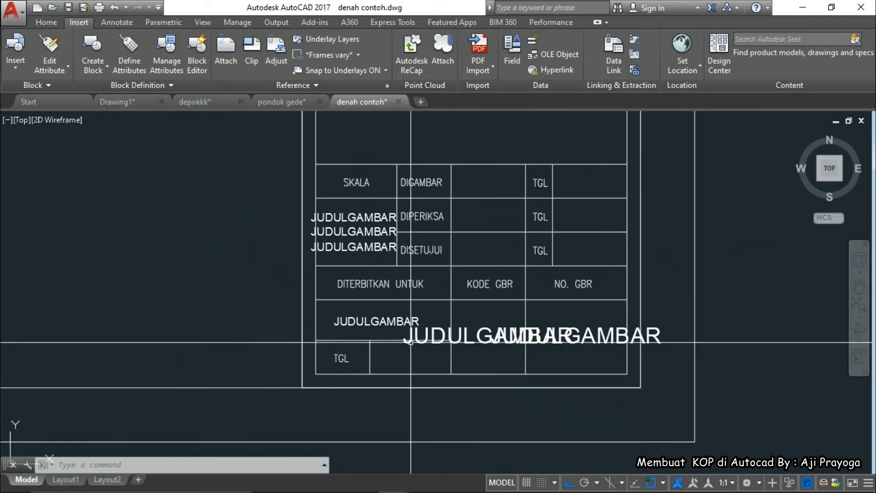
pyautogui.scroll(-4, 456, 307)
pyautogui.moveTo(458, 307)
pyautogui.mouseDown(button='middle')
pyautogui.moveTo(449, 367)
pyautogui.moveTo(471, 358)
pyautogui.moveTo(465, 351)
pyautogui.mouseUp(button='middle')
pyautogui.moveTo(457, 267); pyautogui.dragTo(452, 346, button='middle')
pyautogui.moveTo(445, 227)
pyautogui.mouseDown(button='middle')
pyautogui.moveTo(435, 363)
pyautogui.moveTo(459, 306)
pyautogui.moveTo(454, 323)
pyautogui.mouseUp(button='middle')
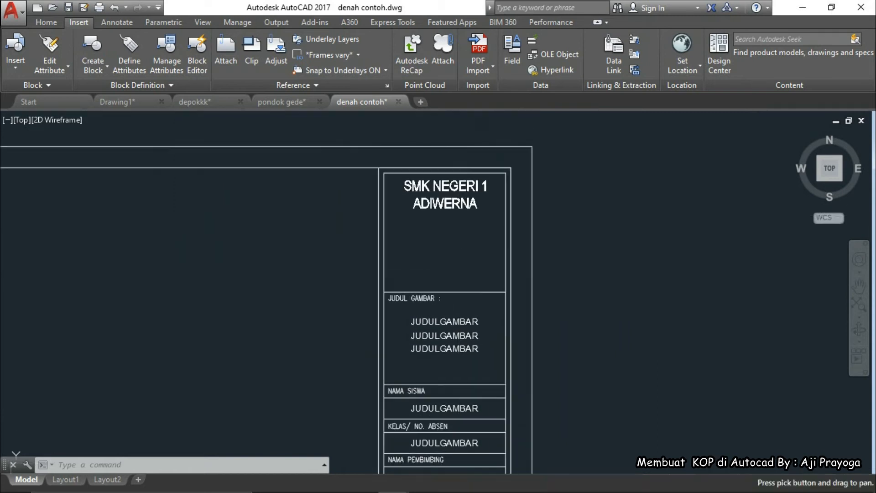
# Retag the first JUDULGAMBAR attribute as JUDULGAMBAR1
pyautogui.scroll(3, 441, 353)
pyautogui.scroll(2, 423, 289)
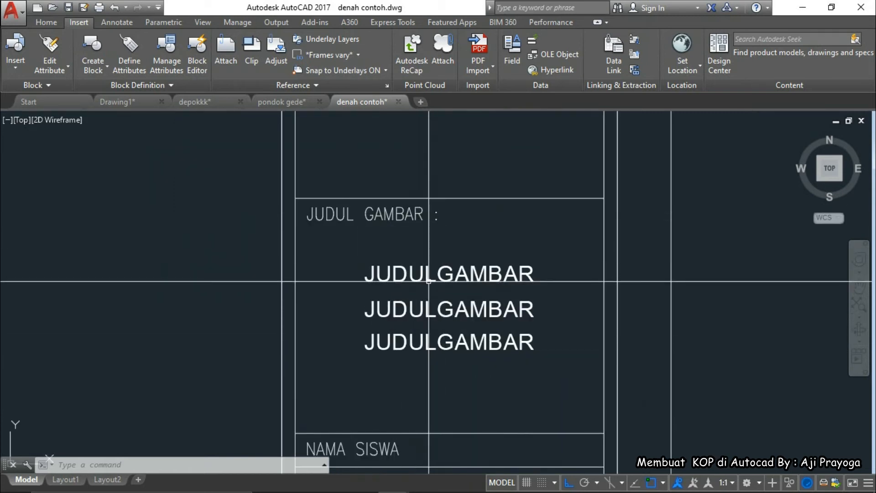
pyautogui.doubleClick(460, 276)
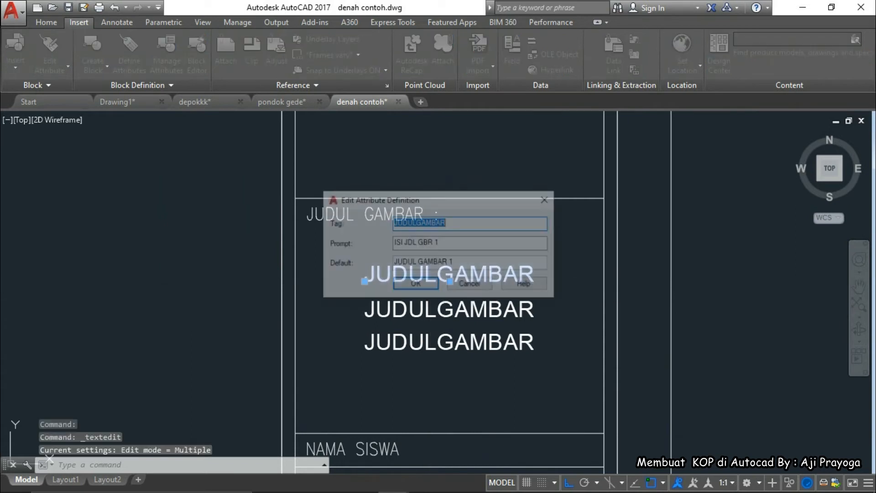
pyautogui.click(449, 222)
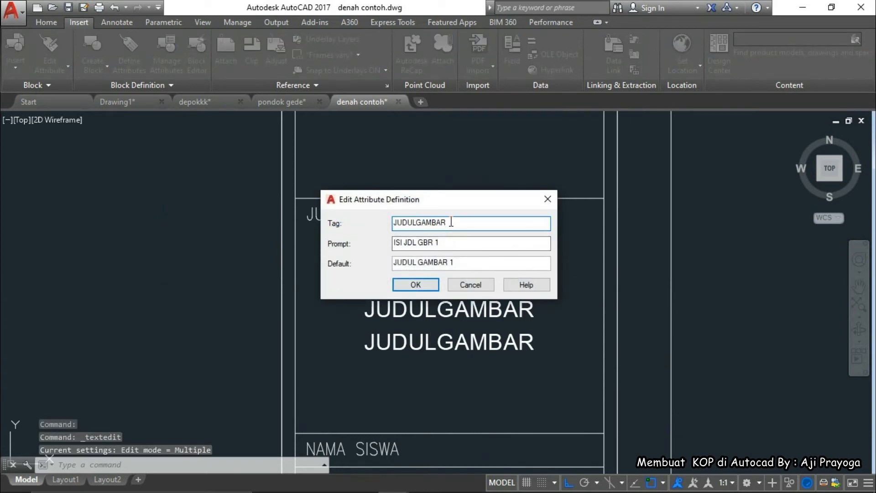
pyautogui.write('1')
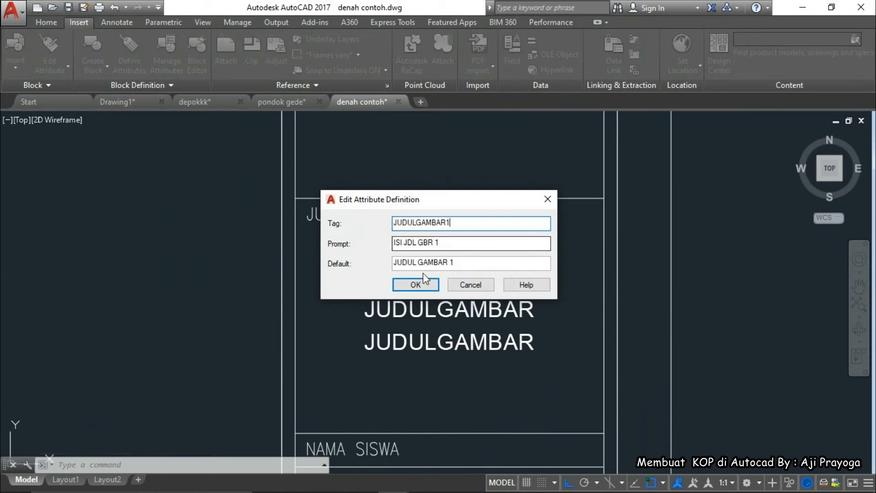
pyautogui.click(416, 285)
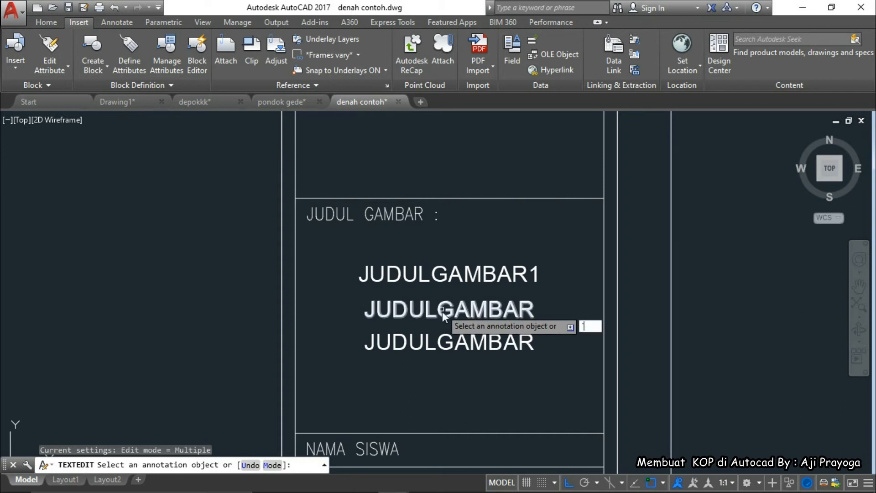
pyautogui.press('Escape')
pyautogui.press('Escape')
pyautogui.press('Escape')
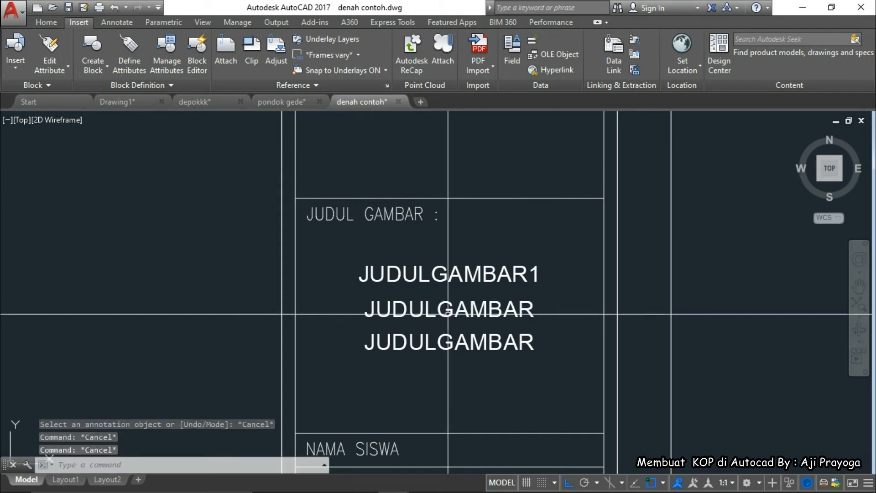
# Make the middle attribute JUDULGAMBAR2 with prompt ISI JDL GBR 2 and default JUDUL GAMBAR 2
pyautogui.click(450, 314)
pyautogui.doubleClick(475, 314)
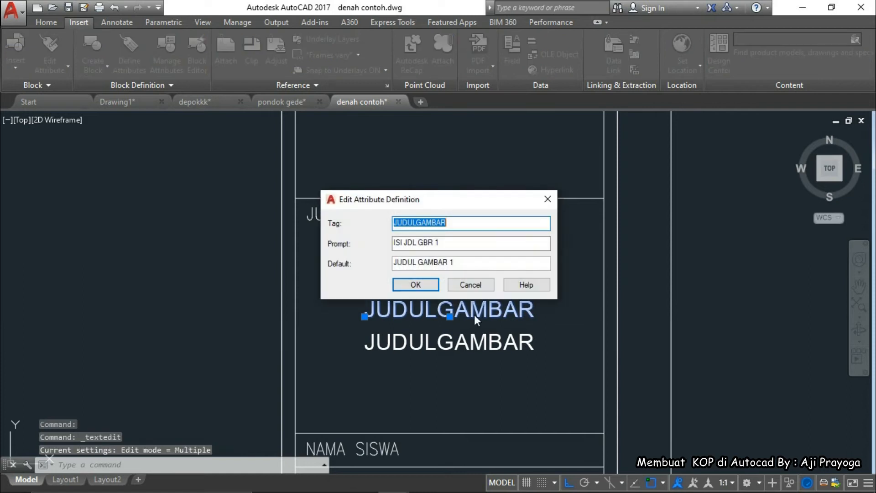
pyautogui.click(467, 224)
pyautogui.write('2')
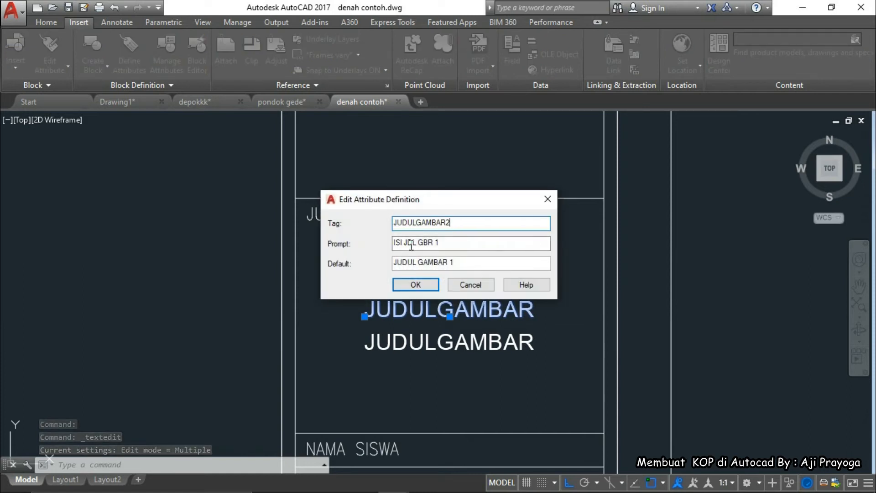
pyautogui.click(443, 243)
pyautogui.press('BackSpace')
pyautogui.write('2')
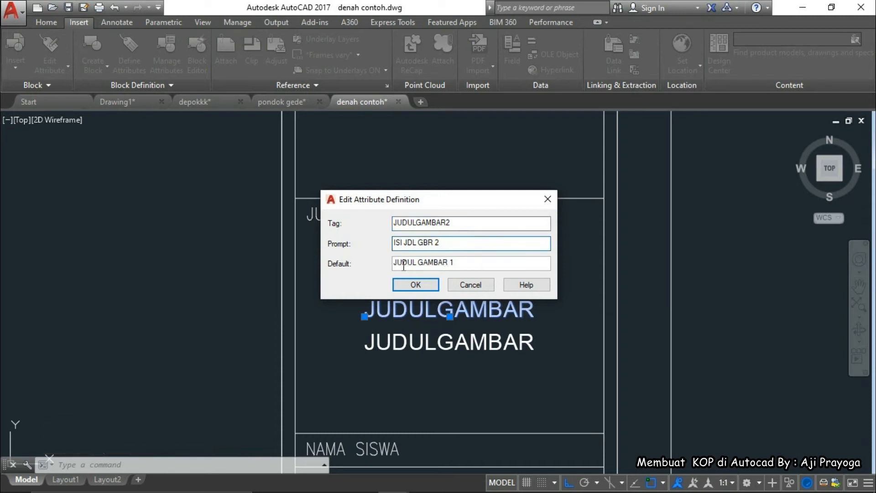
pyautogui.click(457, 264)
pyautogui.press('BackSpace')
pyautogui.write('2')
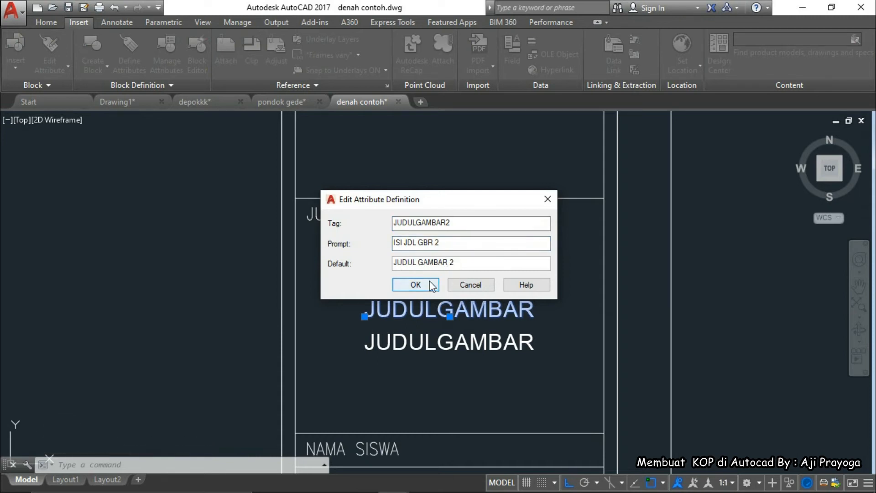
pyautogui.press('Return')
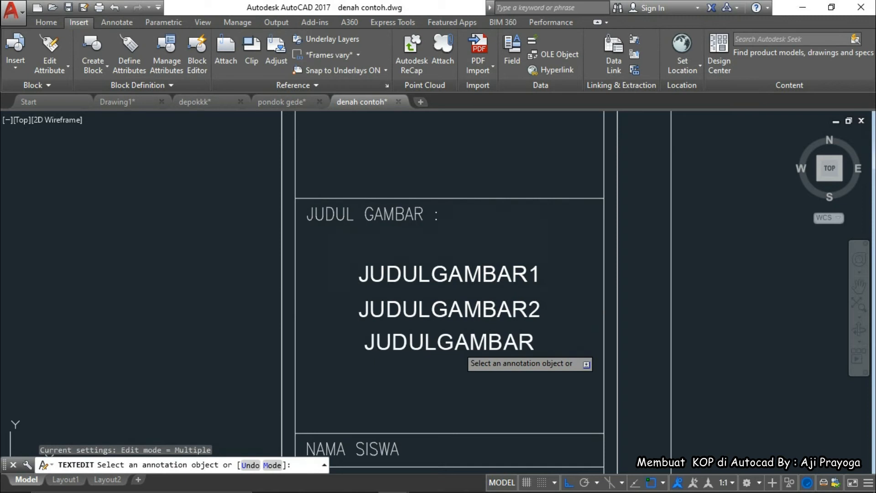
# Make the third attribute JUDULGAMBAR3 with prompt ISI JDL GBR 3 and default JUDUL GAMBAR 3
pyautogui.click(453, 343)
pyautogui.click(450, 224)
pyautogui.write('3')
pyautogui.click(438, 243)
pyautogui.press('BackSpace')
pyautogui.write('3')
pyautogui.press('BackSpace')
pyautogui.write('3')
pyautogui.click(415, 284)
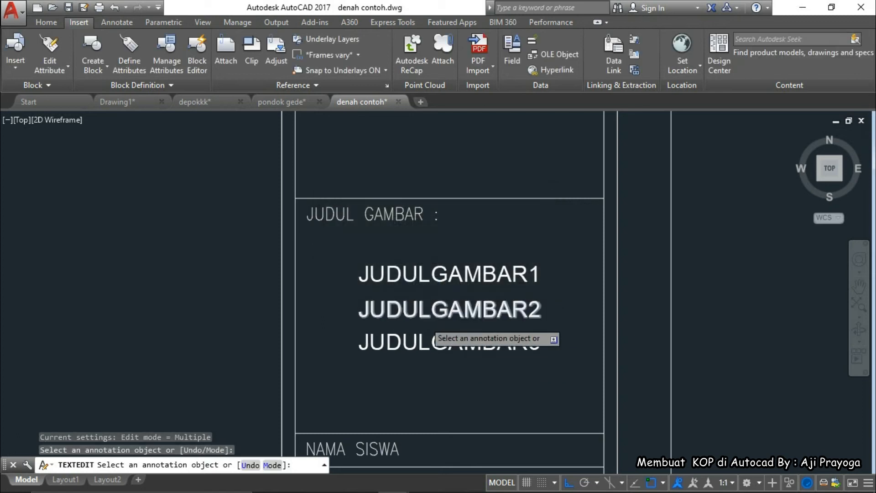
pyautogui.press('Escape')
pyautogui.scroll(-3, 446, 360)
pyautogui.scroll(4, 412, 320)
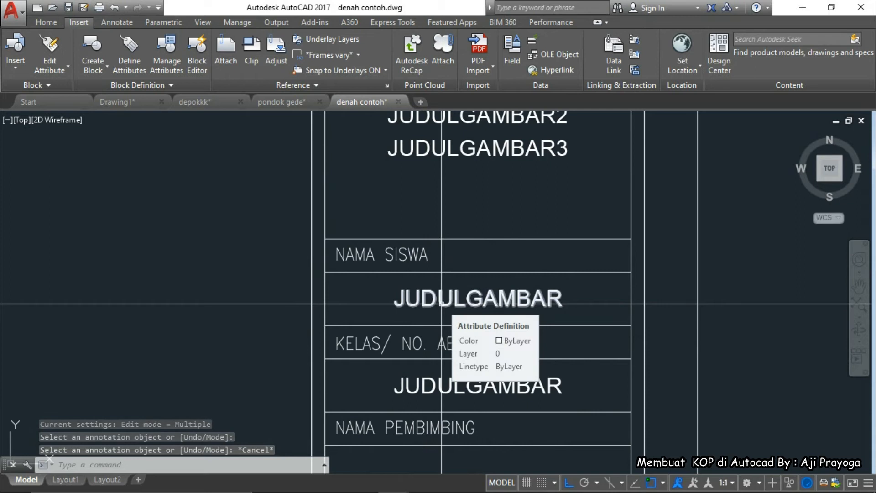
# Retag the NAMA SISWA box attribute as NAMASISWA, prompt ISI NM SISWA, default NAMA SISWA
pyautogui.doubleClick(441, 304)
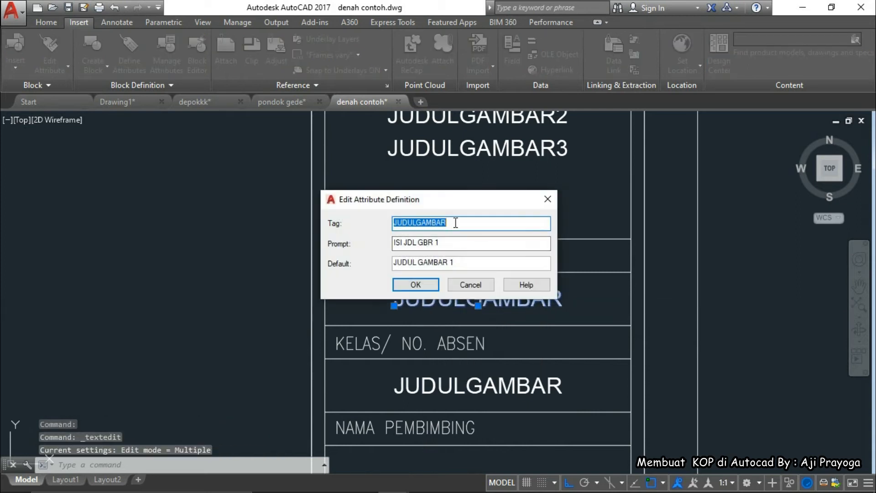
pyautogui.write('NA')
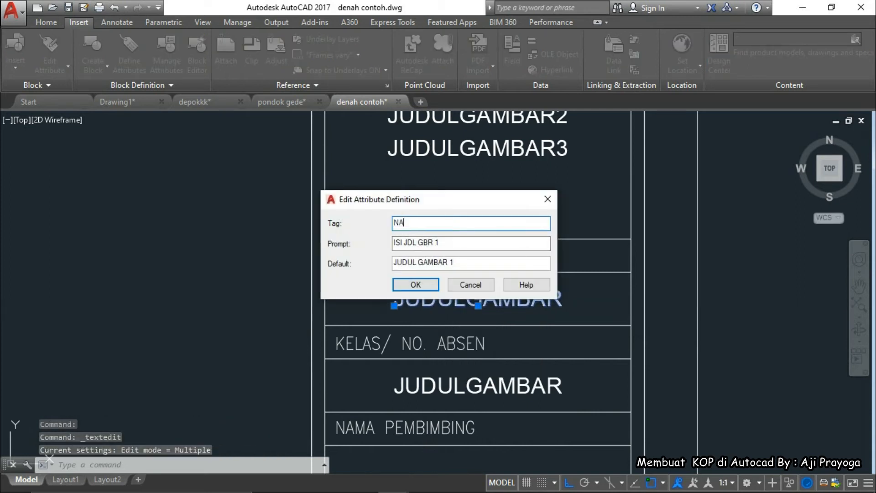
pyautogui.write('MASISWA')
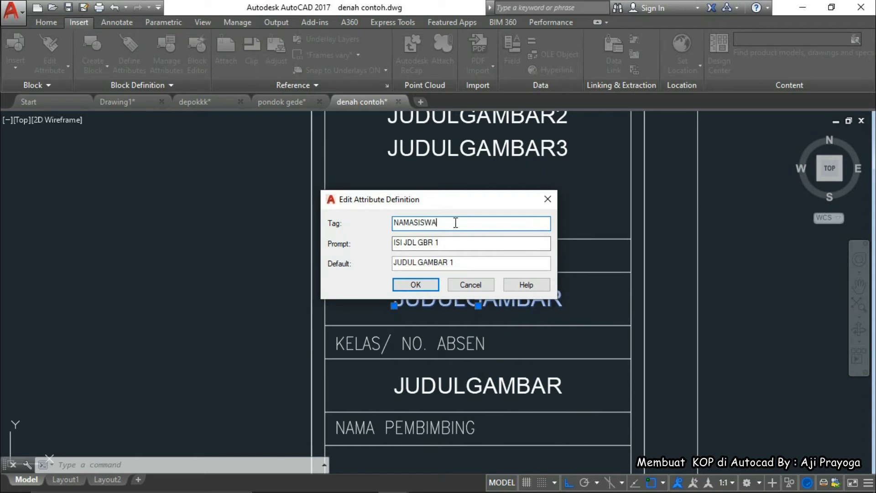
pyautogui.moveTo(440, 243); pyautogui.dragTo(405, 244)
pyautogui.press('BackSpace')
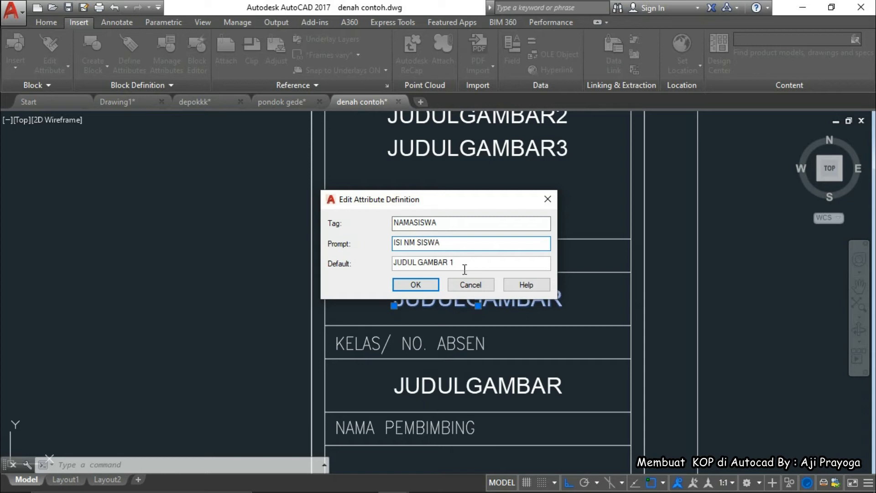
pyautogui.moveTo(461, 265); pyautogui.dragTo(373, 264)
pyautogui.write('N')
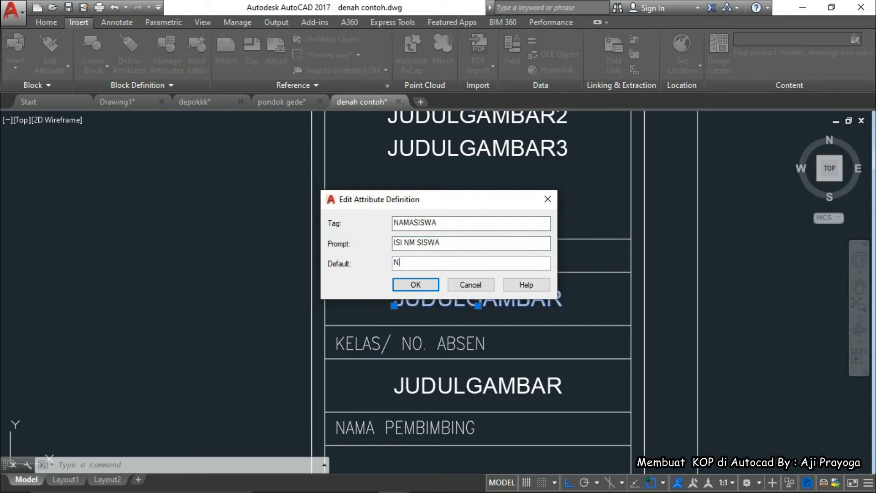
pyautogui.write('NAMA SISWA')
pyautogui.click(404, 283)
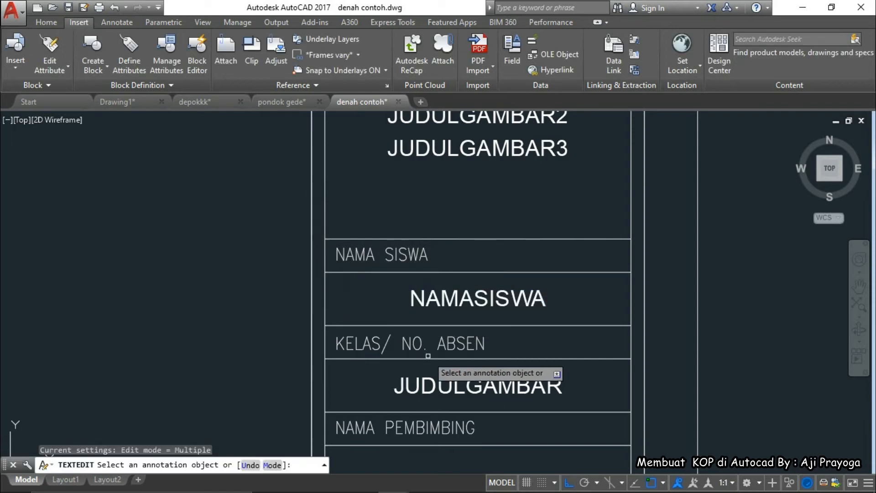
pyautogui.scroll(-2, 429, 355)
# Set the KELAS/ NO. ABSEN attribute to tag KELAS, prompt ISI KLS/NO, default KELAS/NO.ABS
pyautogui.press('Escape')
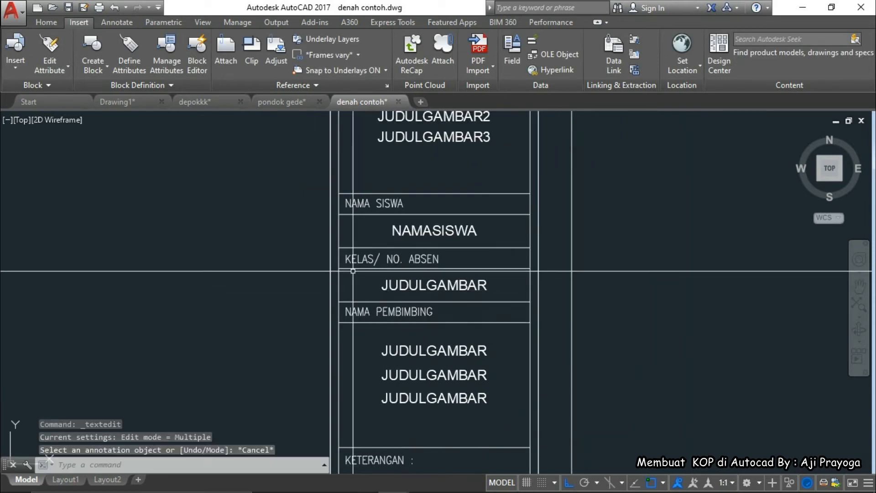
pyautogui.doubleClick(430, 286)
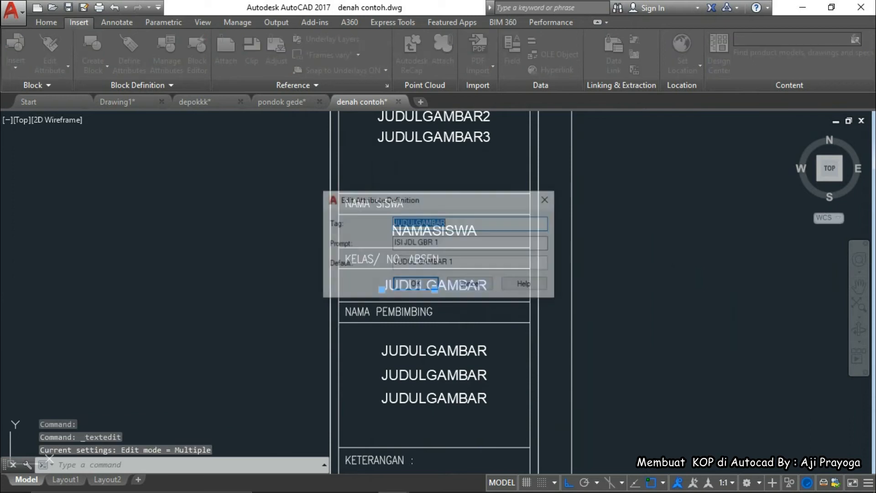
pyautogui.write('KELAS')
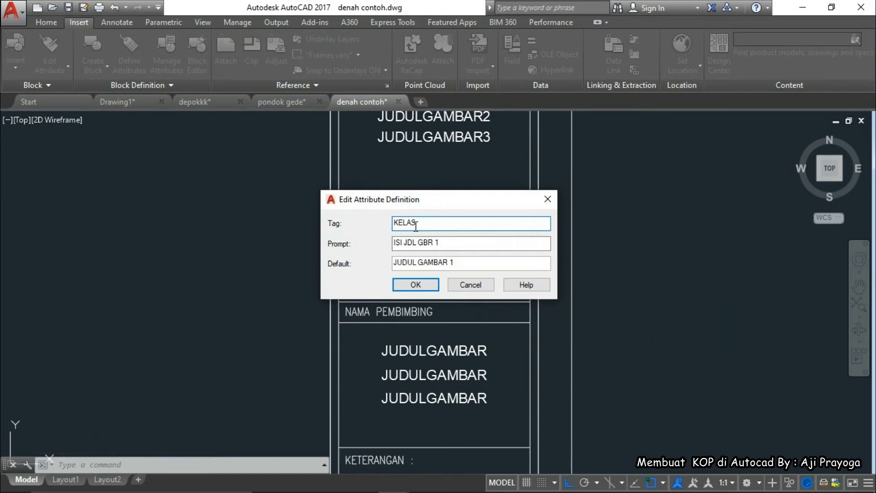
pyautogui.moveTo(441, 242); pyautogui.dragTo(406, 245)
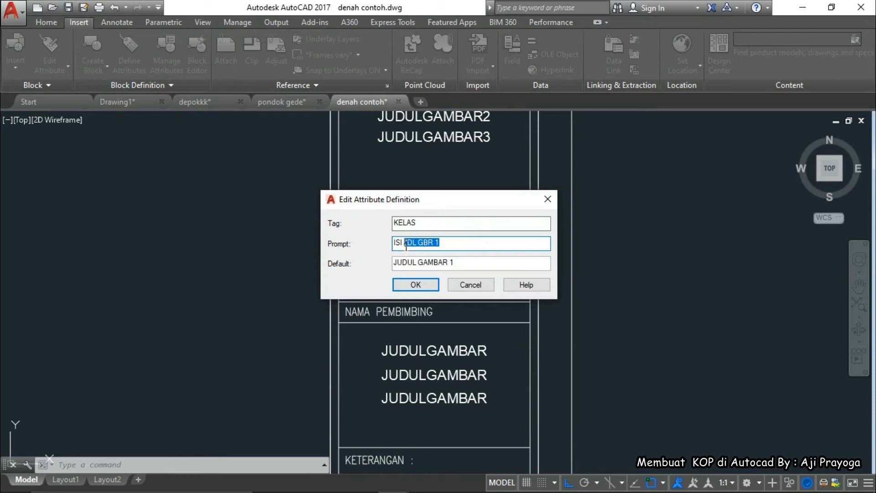
pyautogui.write('KLS/NO')
pyautogui.moveTo(462, 265); pyautogui.dragTo(369, 265)
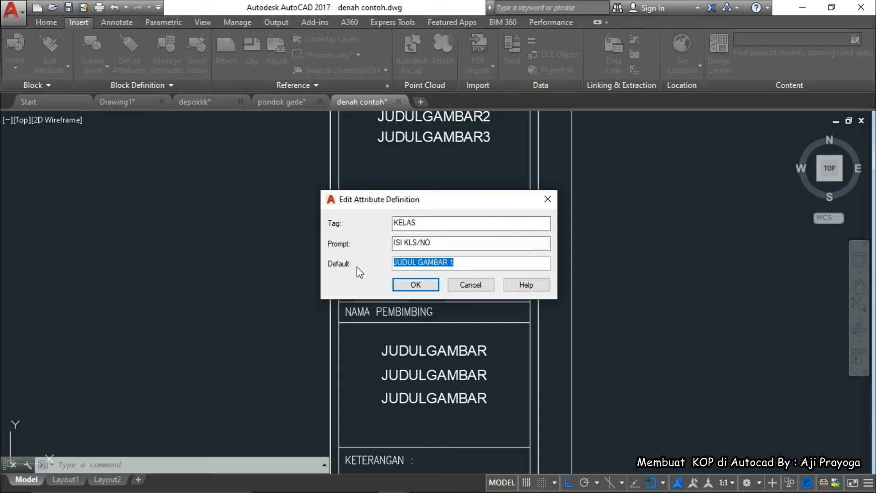
pyautogui.write('KELAS/NO')
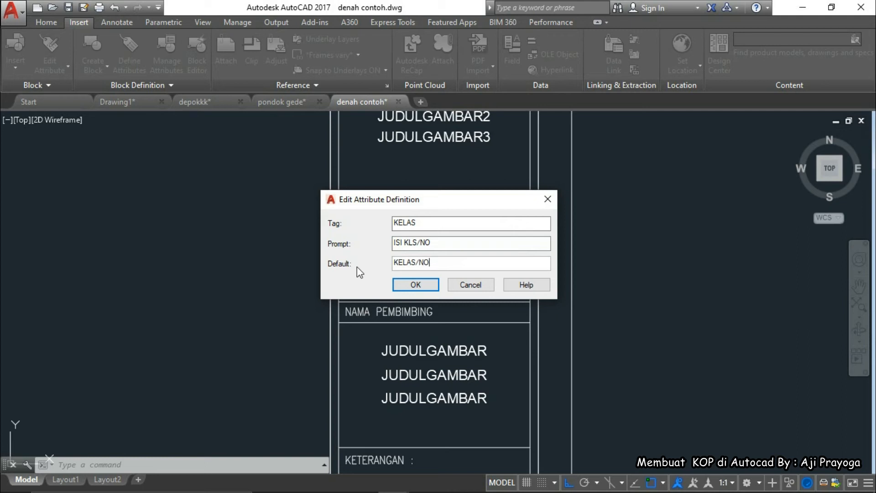
pyautogui.write('.ABS')
pyautogui.click(413, 287)
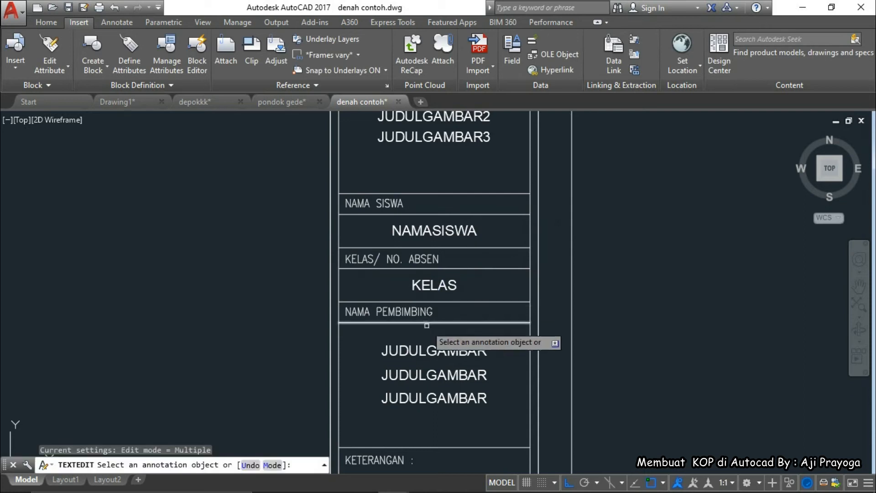
pyautogui.moveTo(432, 351); pyautogui.dragTo(452, 290, button='middle')
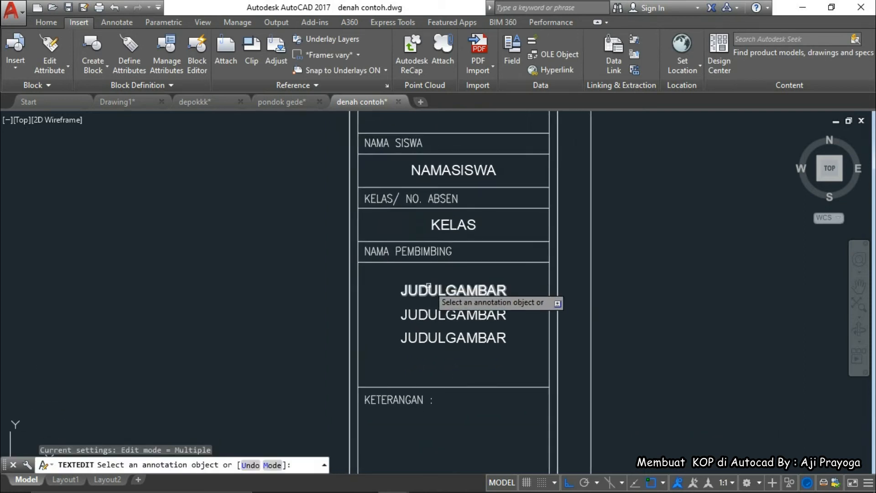
# Change the first JUDULGAMBAR attribute under NAMA PEMBIMBING to tag NAMAPEMBIMBING
pyautogui.press('Escape')
pyautogui.scroll(2, 416, 291)
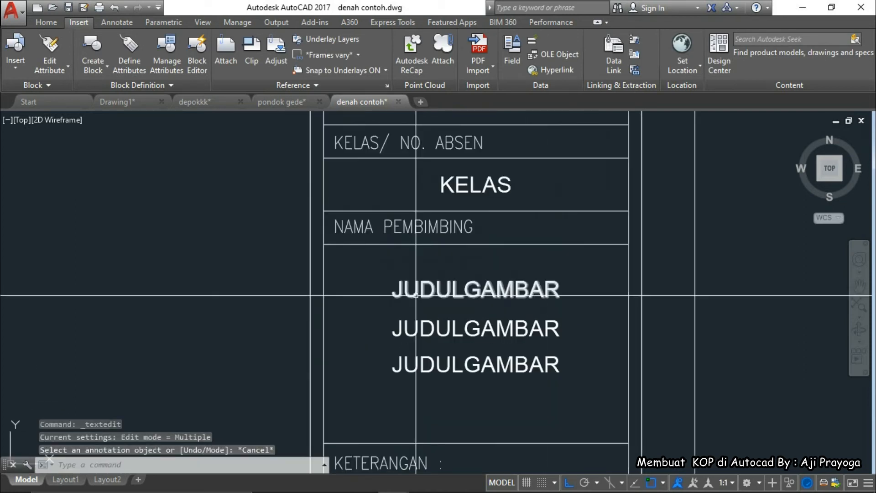
pyautogui.click(416, 293)
pyautogui.doubleClick(416, 292)
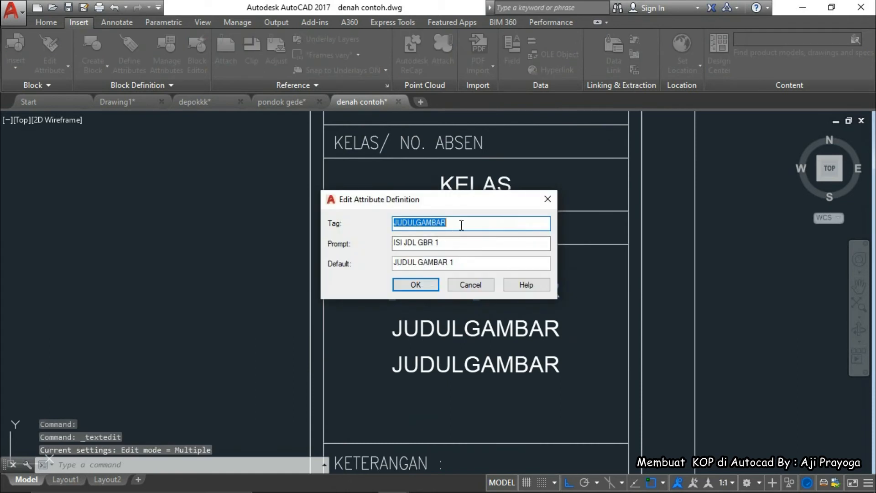
pyautogui.write('NAMA PEMBIMBING')
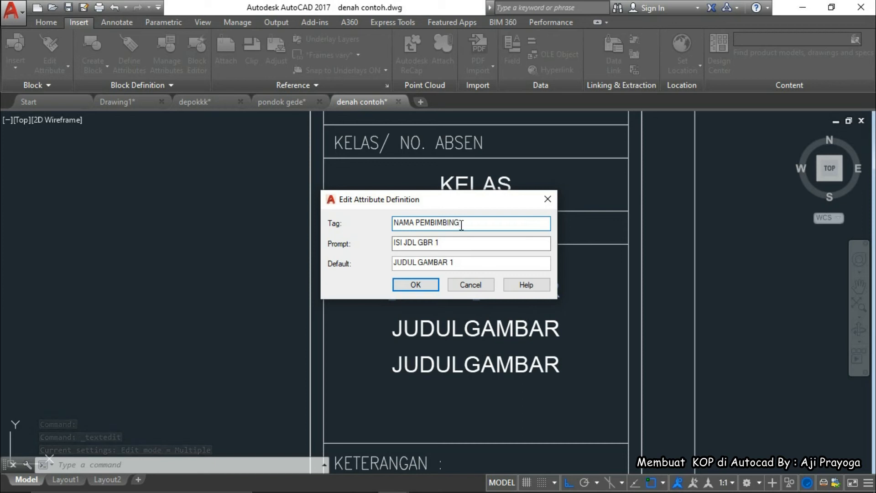
pyautogui.click(446, 244)
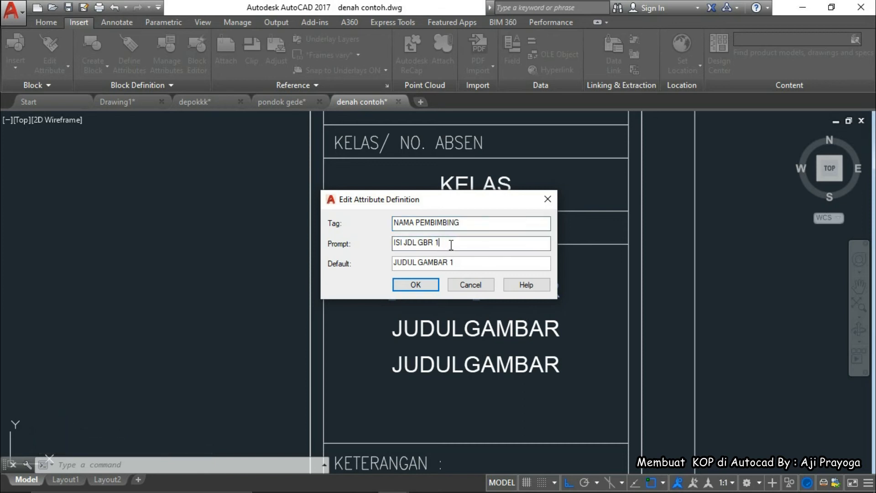
pyautogui.moveTo(448, 245); pyautogui.dragTo(364, 247)
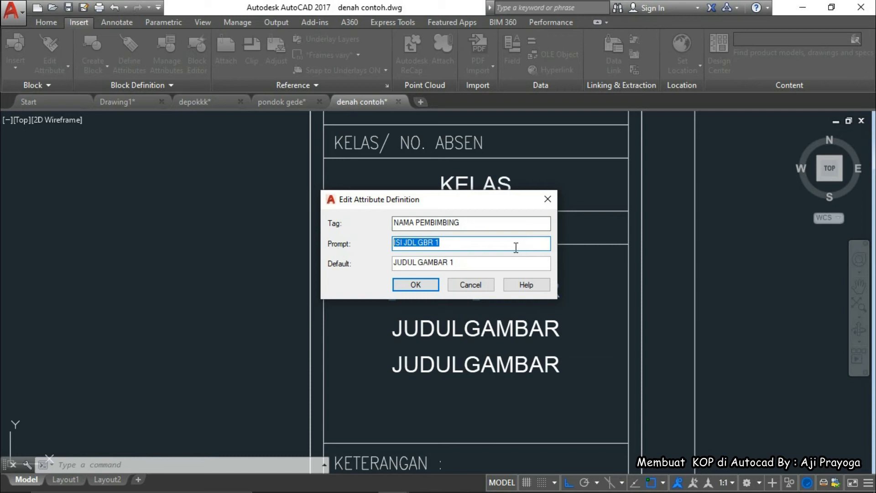
pyautogui.click(474, 248)
pyautogui.click(415, 222)
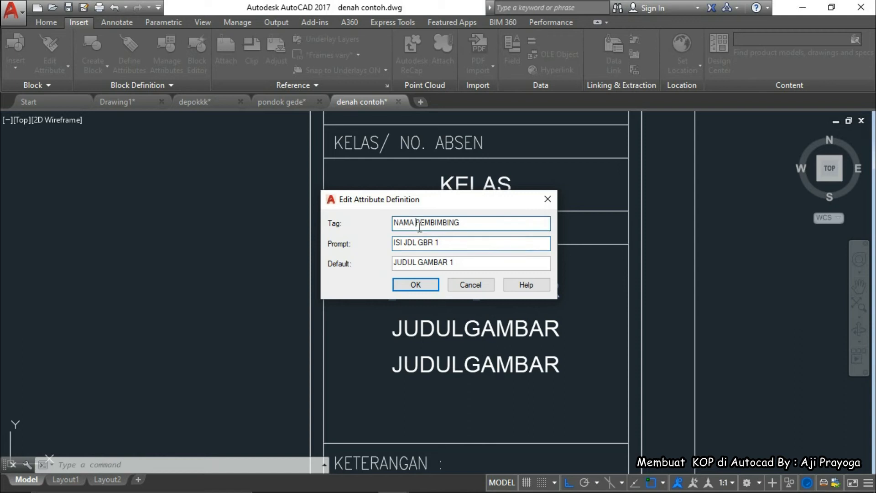
pyautogui.press('BackSpace')
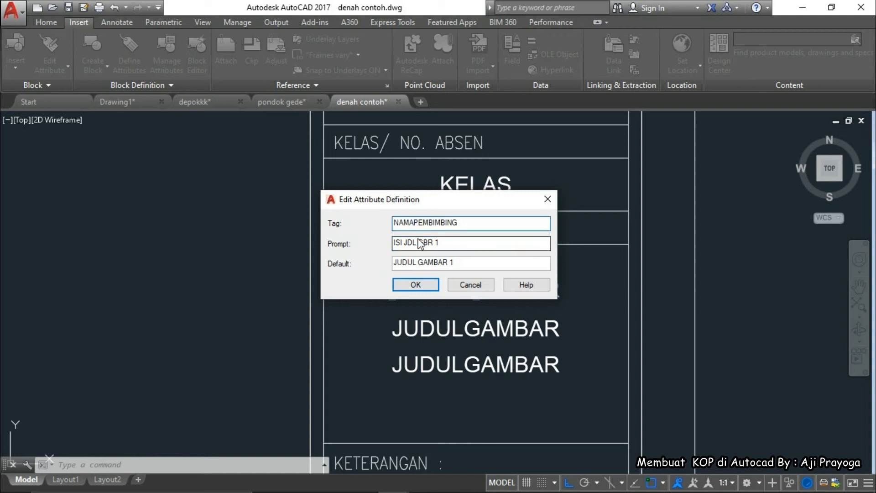
# Set its prompt to ISI NAMA PEMBIMBING and its default to NAMA PEMBIMBING
pyautogui.click(433, 243)
pyautogui.moveTo(439, 243); pyautogui.dragTo(404, 247)
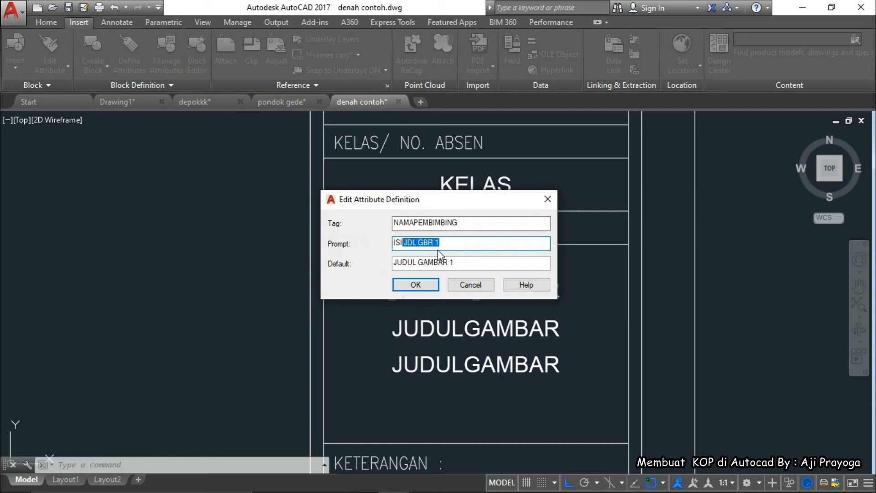
pyautogui.write('NAMA PEMBIMBING')
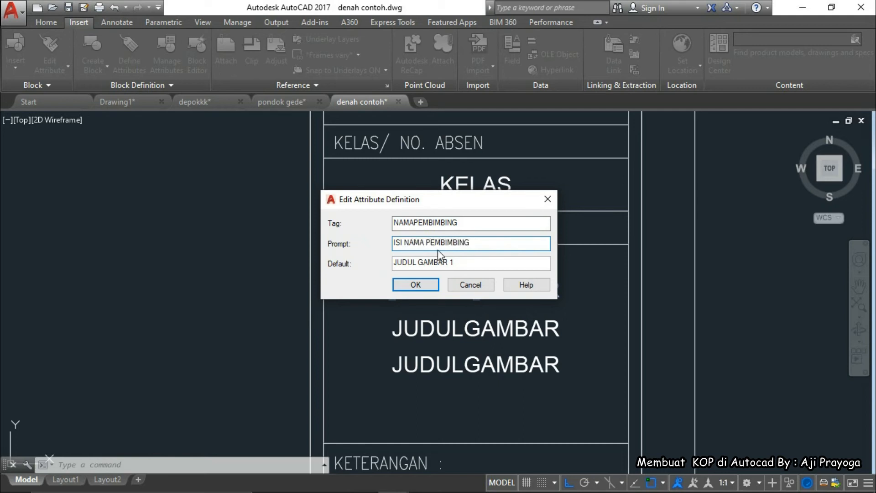
pyautogui.moveTo(457, 263); pyautogui.dragTo(385, 267)
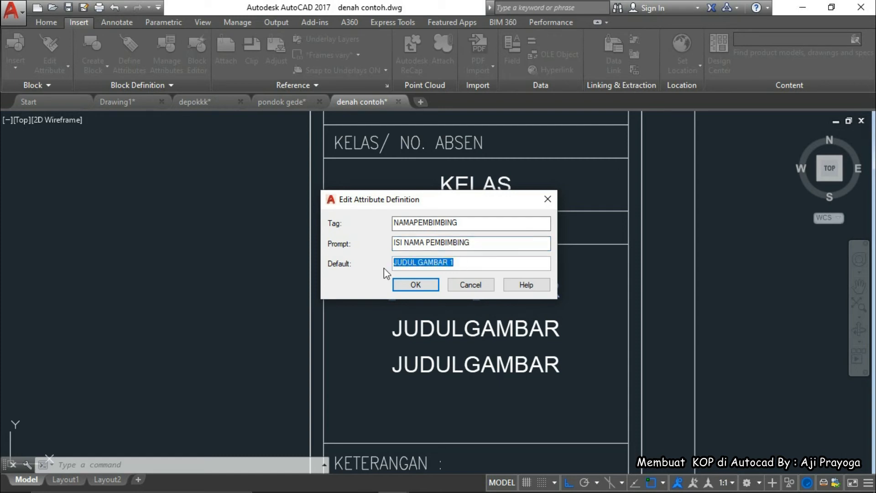
pyautogui.write('NAMA PE')
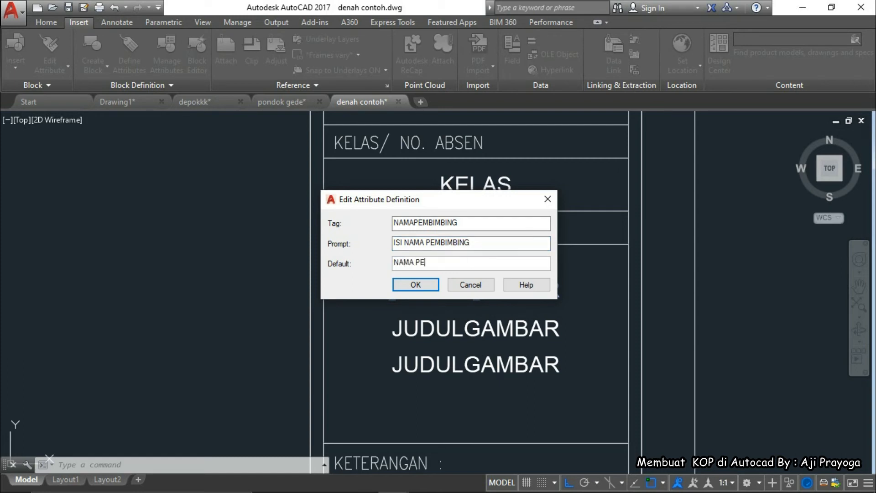
pyautogui.write('MBIMBING')
pyautogui.click(415, 284)
# Append 1 so the tag, prompt and default end in NAMAPEMBIMBING1
pyautogui.click(438, 290)
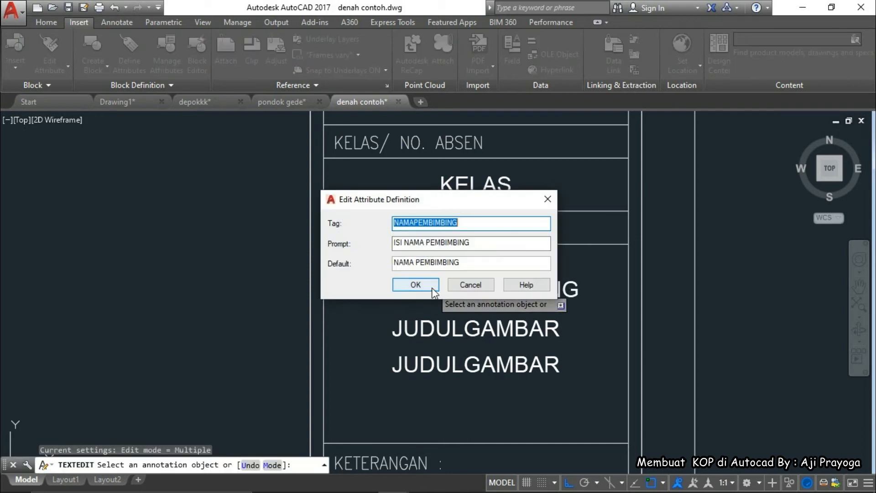
pyautogui.click(467, 227)
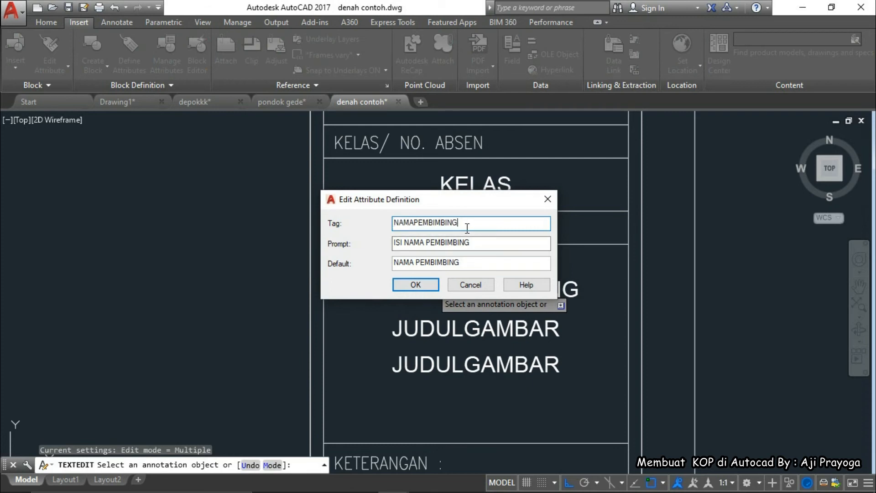
pyautogui.click(475, 242)
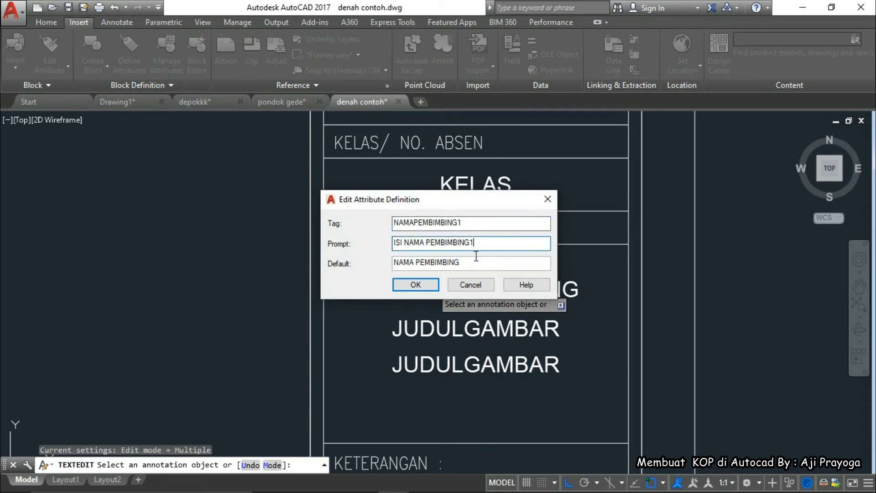
pyautogui.click(415, 284)
pyautogui.press('Escape')
pyautogui.press('Escape')
pyautogui.click(576, 385)
# Erase the two JUDULGAMBAR texts and copy NAMAPEMBIMBING1 twice downward
pyautogui.click(466, 327)
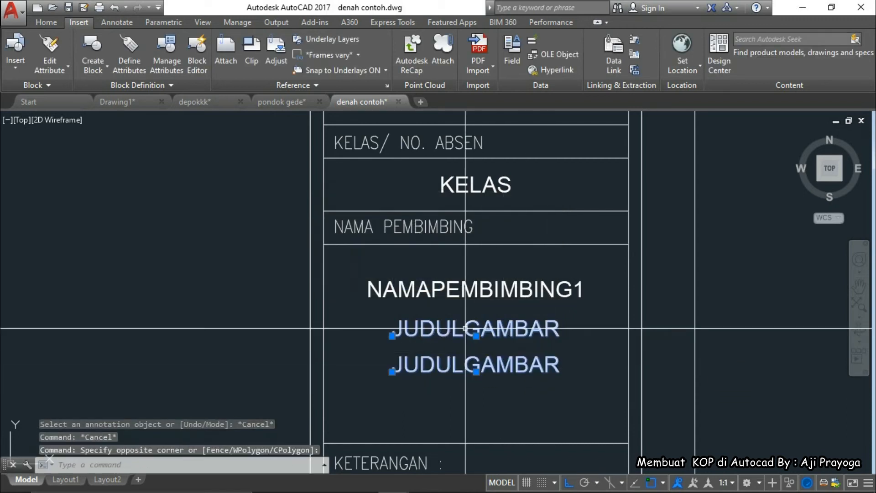
pyautogui.write('e')
pyautogui.press('space')
pyautogui.click(452, 295)
pyautogui.moveTo(457, 327); pyautogui.dragTo(448, 276, button='middle')
pyautogui.write('co')
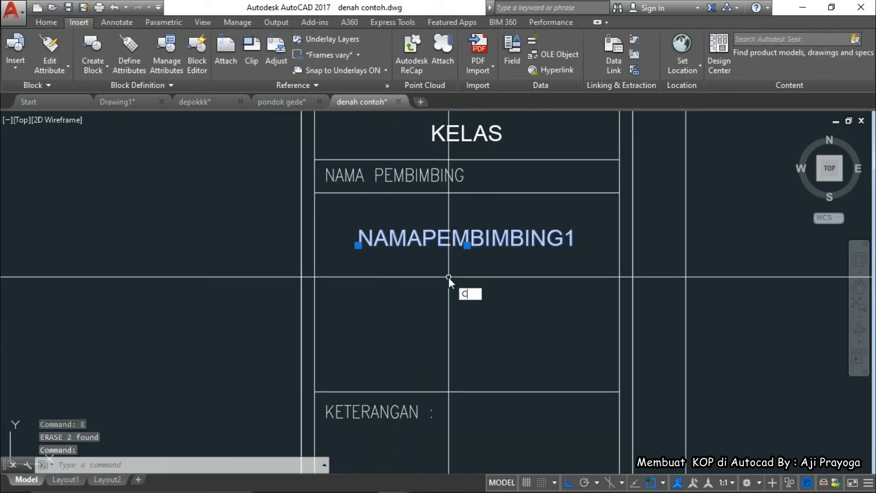
pyautogui.press('space')
pyautogui.click(519, 272)
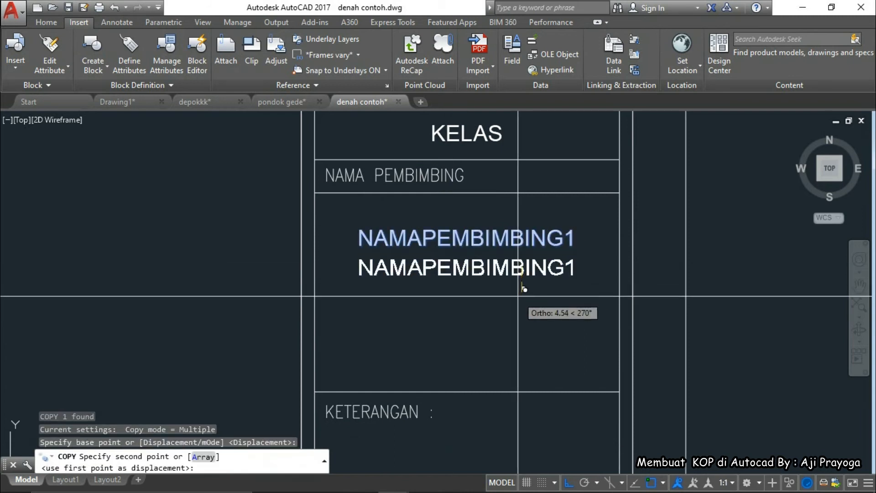
pyautogui.click(518, 306)
pyautogui.click(519, 333)
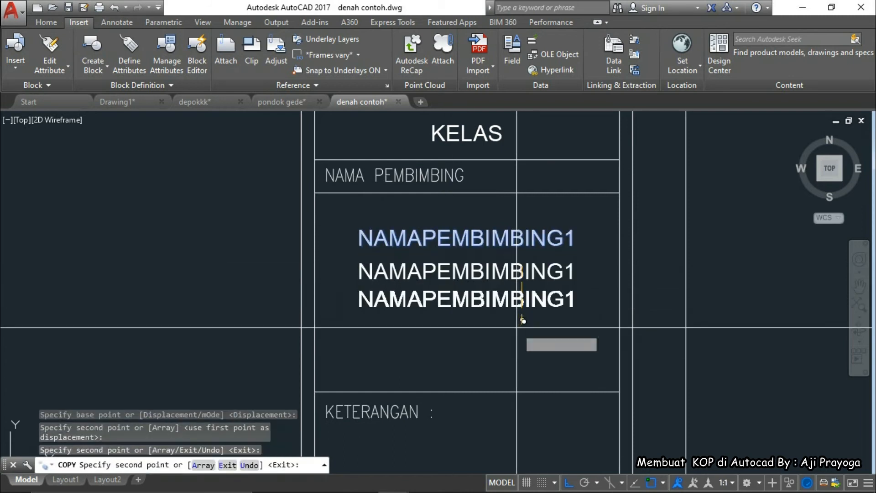
pyautogui.press('Escape')
# Renumber the middle copy's tag, prompt and default to end in 2 (NAMAPEMBIMBING2)
pyautogui.click(514, 299)
pyautogui.write('m')
pyautogui.press('space')
pyautogui.click(528, 325)
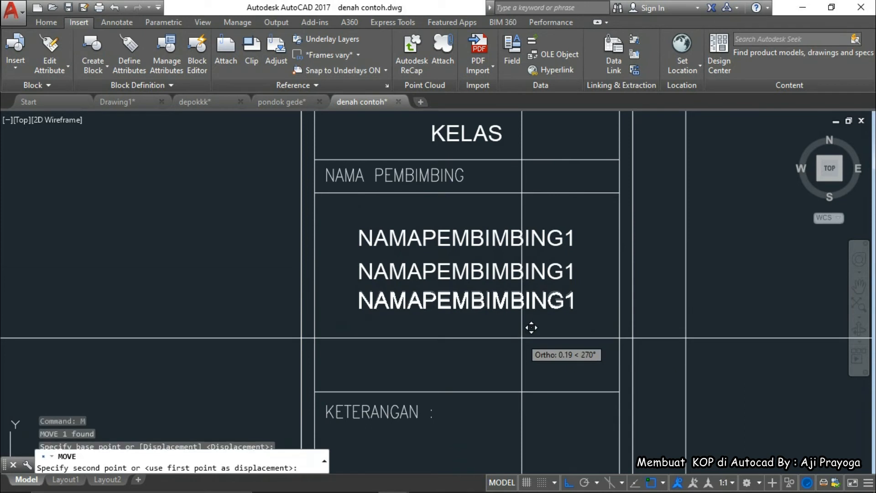
pyautogui.press('Escape')
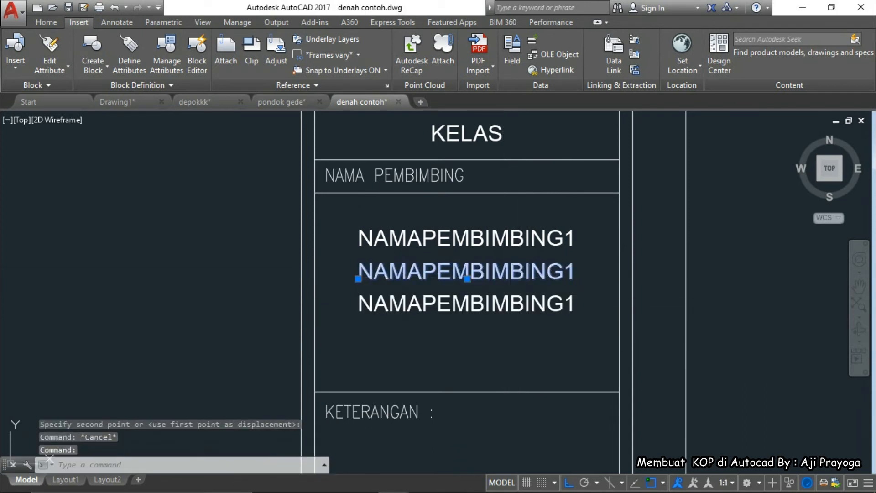
pyautogui.doubleClick(357, 273)
pyautogui.click(463, 224)
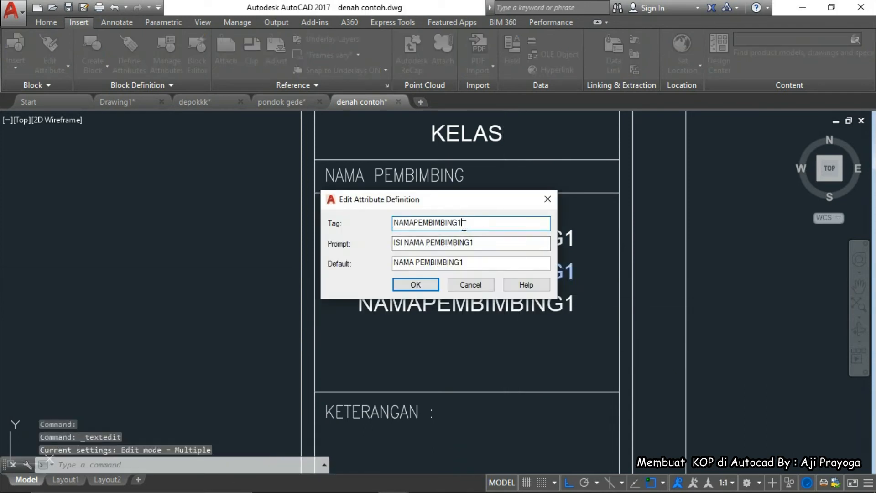
pyautogui.write('2')
pyautogui.click(474, 243)
pyautogui.press('BackSpace')
pyautogui.write('2')
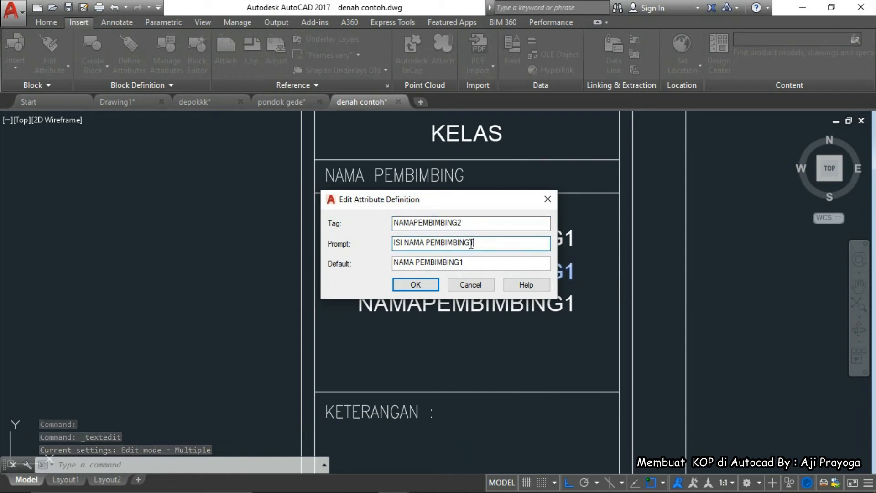
pyautogui.moveTo(463, 264); pyautogui.dragTo(460, 264)
pyautogui.write('2')
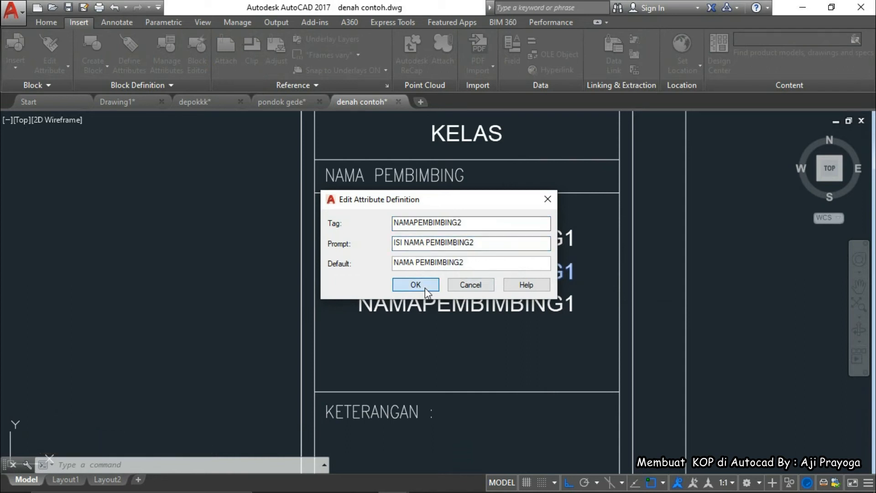
pyautogui.click(424, 286)
# Renumber the bottom copy to NAMAPEMBIMBING3
pyautogui.click(487, 305)
pyautogui.moveTo(457, 224); pyautogui.dragTo(460, 263)
pyautogui.write('333')
pyautogui.click(415, 285)
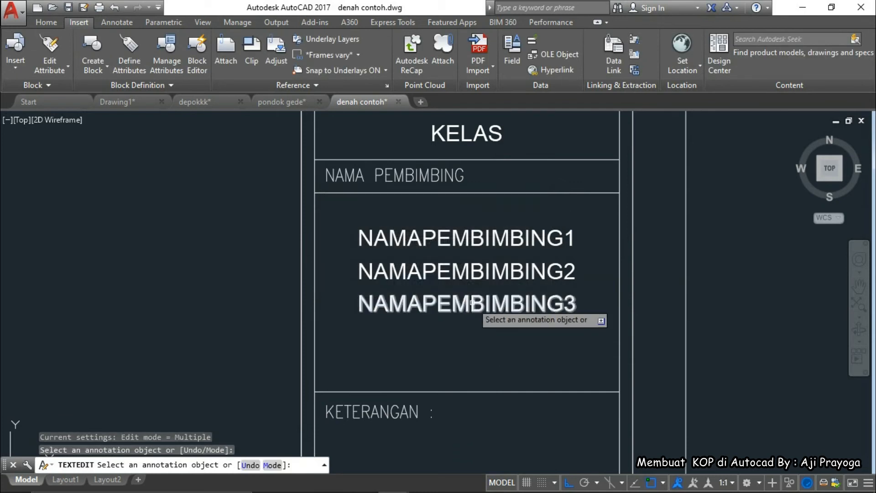
pyautogui.scroll(-2, 535, 325)
pyautogui.press('Escape')
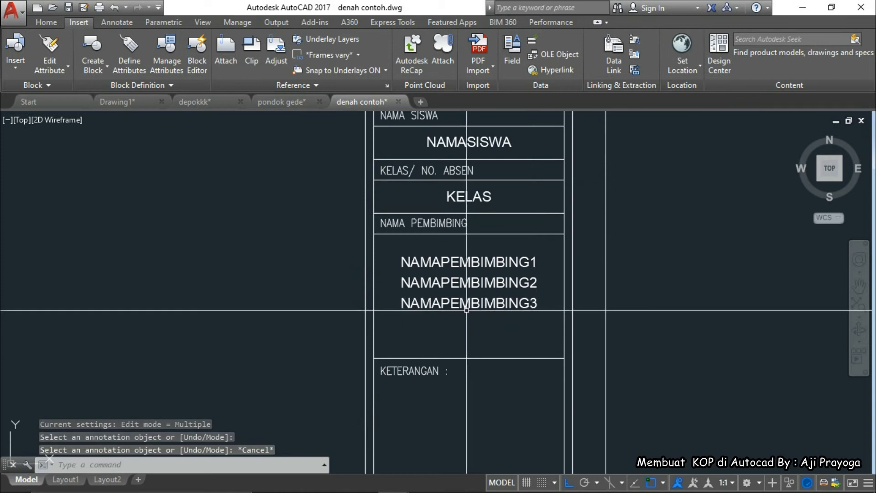
# Bring NAMA GAMBAR into view and retag its top JUDULGAMBAR attribute as NMGBR
pyautogui.scroll(-3, 466, 310)
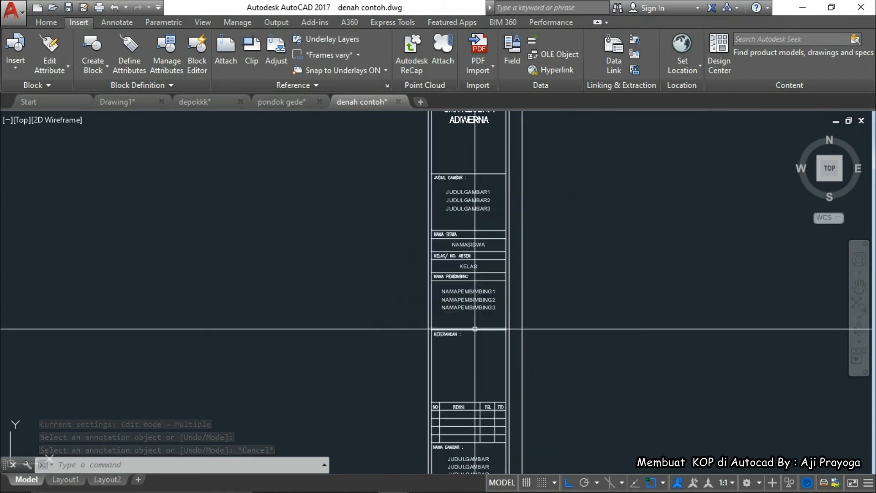
pyautogui.moveTo(475, 329); pyautogui.dragTo(468, 272, button='middle')
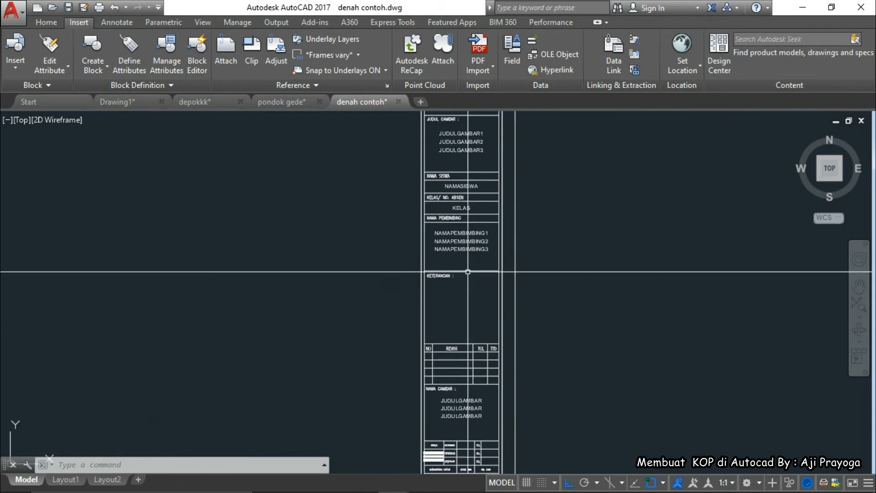
pyautogui.scroll(4, 458, 278)
pyautogui.moveTo(454, 283); pyautogui.dragTo(446, 213, button='middle')
pyautogui.moveTo(460, 339); pyautogui.dragTo(457, 196, button='middle')
pyautogui.moveTo(456, 385); pyautogui.dragTo(458, 286, button='middle')
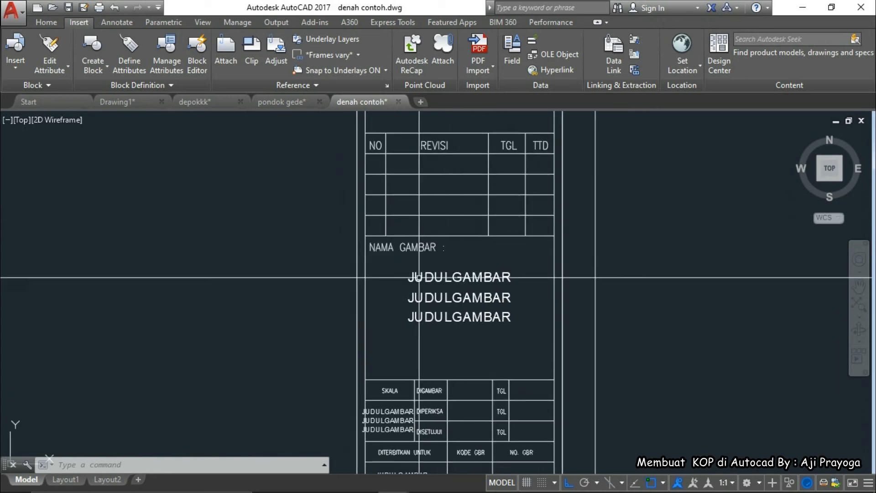
pyautogui.click(440, 278)
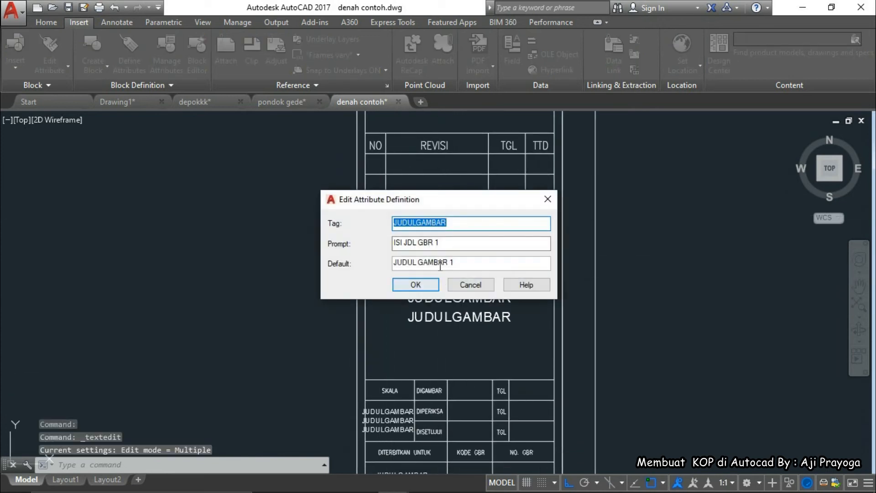
pyautogui.click(418, 282)
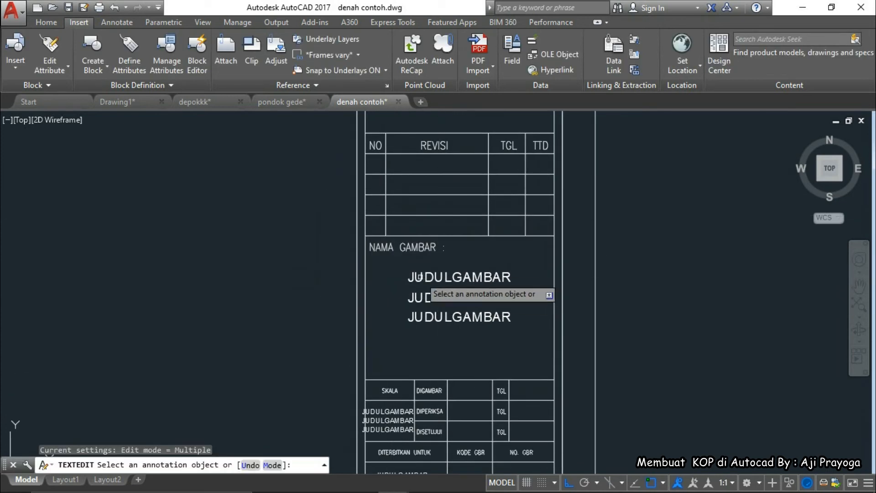
pyautogui.click(425, 297)
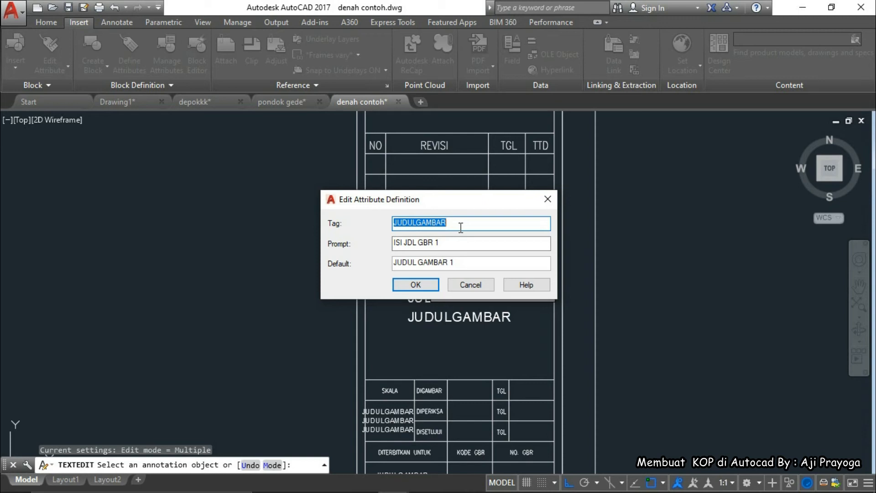
pyautogui.write('NMGBR')
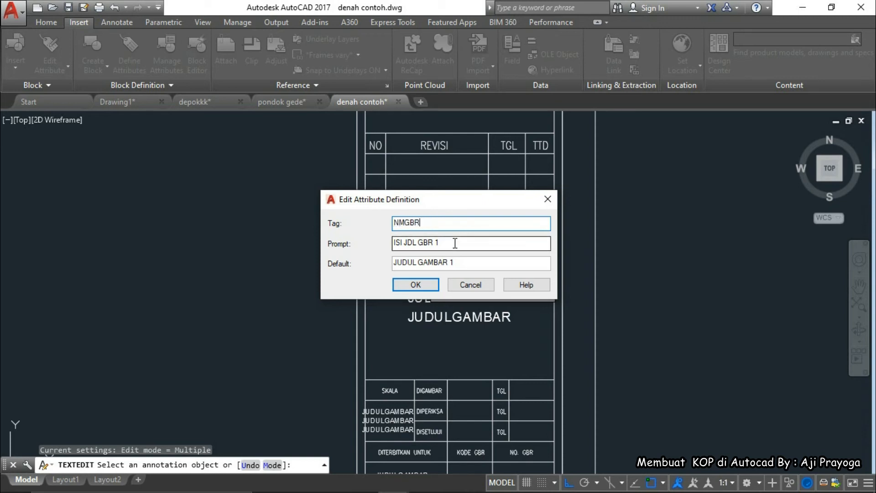
# Set the NMGBR prompt to ISI NM GBR 1 and its default to NAMA GAMBAR 1
pyautogui.moveTo(447, 242); pyautogui.dragTo(382, 247)
pyautogui.click(440, 244)
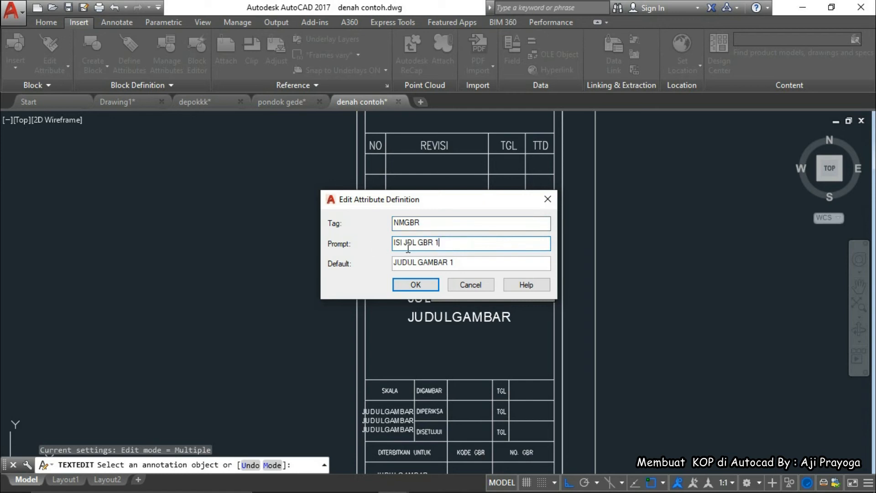
pyautogui.moveTo(407, 247); pyautogui.dragTo(446, 246)
pyautogui.press('BackSpace')
pyautogui.press('BackSpace')
pyautogui.click(501, 268)
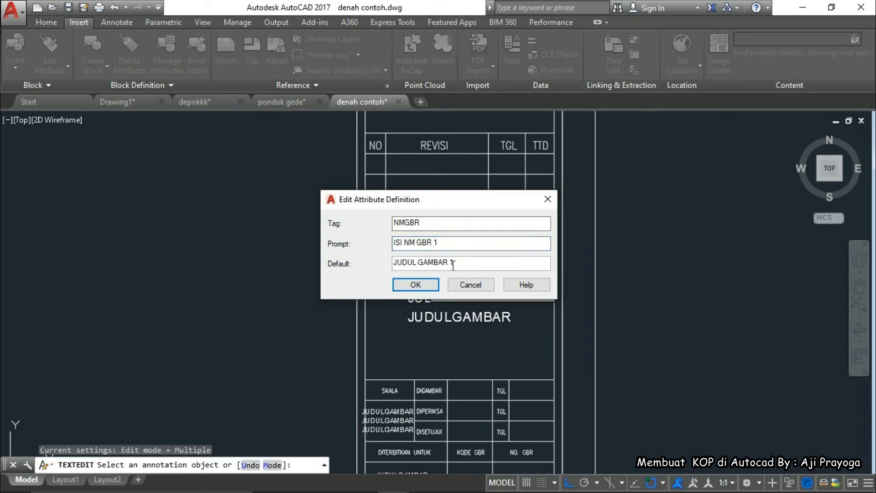
pyautogui.moveTo(453, 264); pyautogui.dragTo(370, 264)
pyautogui.write('NAMA GAMBAR 1')
pyautogui.click(410, 279)
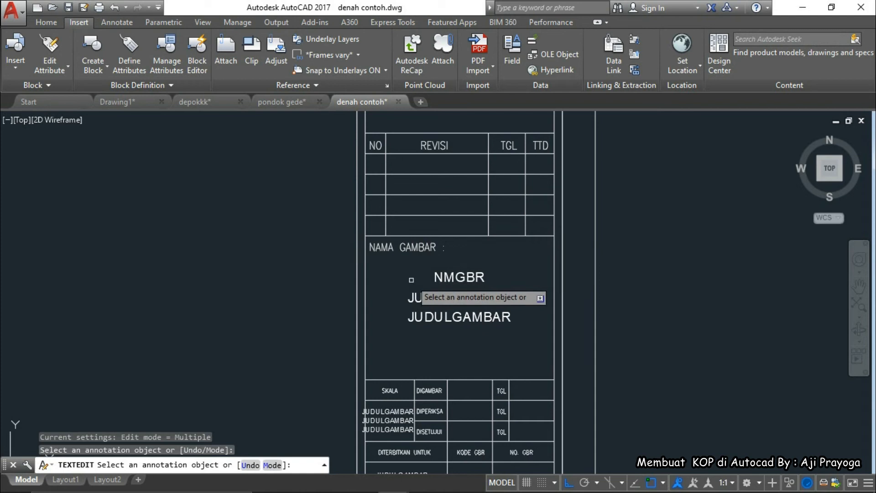
pyautogui.press('Escape')
pyautogui.click(436, 299)
# Erase the two leftover JUDULGAMBAR texts and copy NMGBR twice below it
pyautogui.click(439, 316)
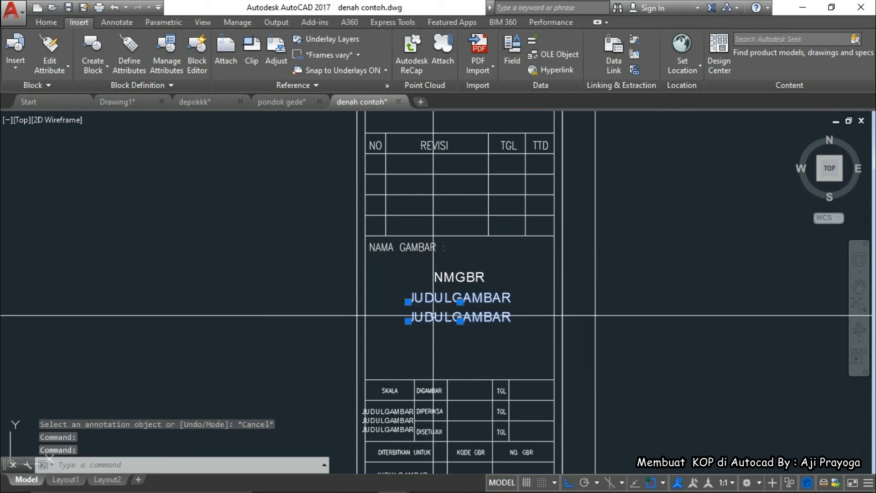
pyautogui.write('e')
pyautogui.press('Return')
pyautogui.click(453, 292)
pyautogui.write('co')
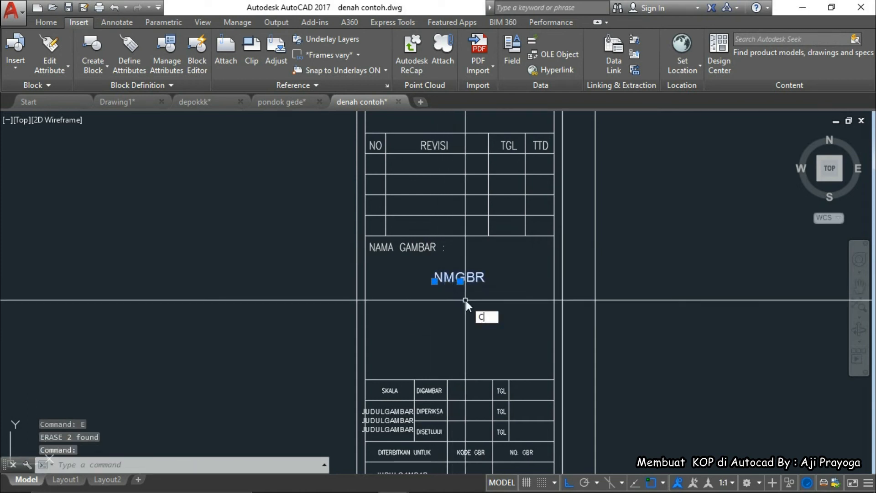
pyautogui.press('Return')
pyautogui.click(484, 290)
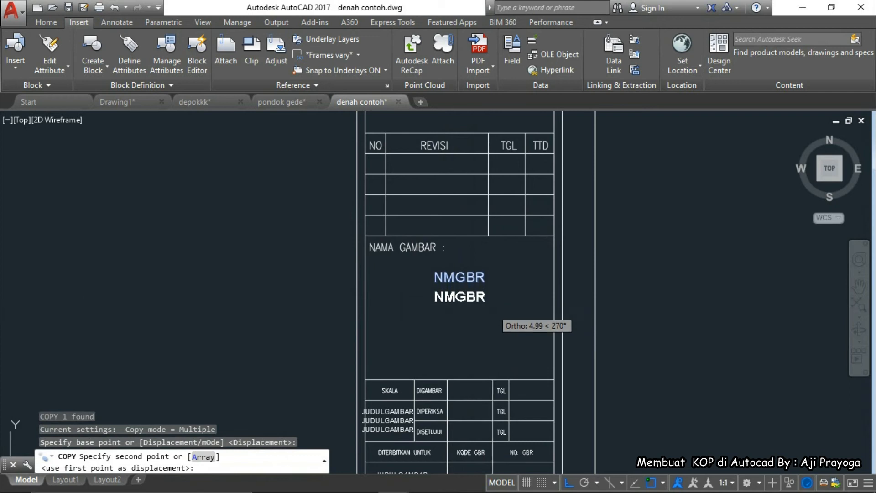
pyautogui.click(497, 303)
pyautogui.click(497, 321)
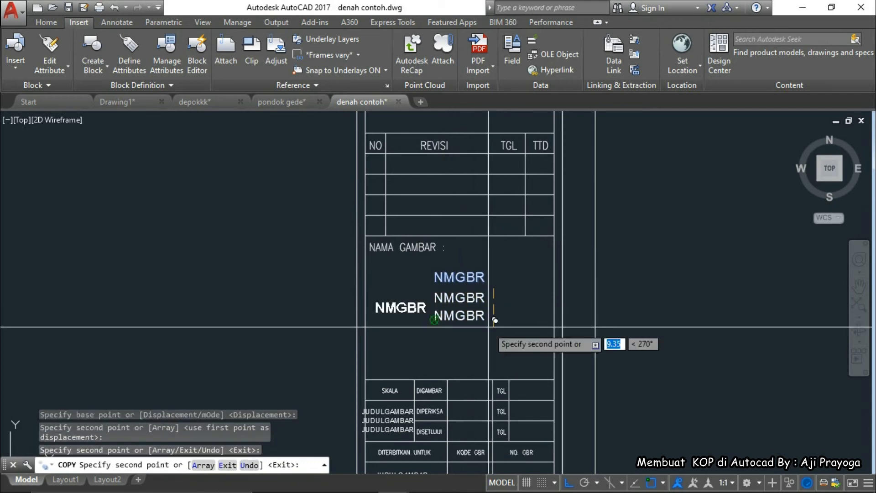
pyautogui.press('Escape')
# Move the bottom NMGBR copy to its new position
pyautogui.click(488, 322)
pyautogui.scroll(2, 488, 321)
pyautogui.write('m')
pyautogui.press('Return')
pyautogui.click(501, 319)
pyautogui.click(463, 254)
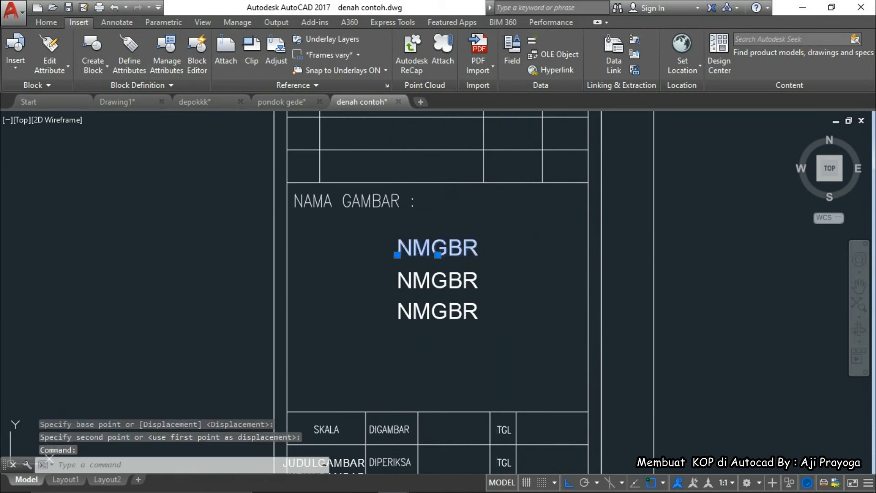
# Renumber the top and middle attributes to NMGBR1 and NMGBR2, with prompt ISI NM GBR 2
pyautogui.doubleClick(463, 251)
pyautogui.click(460, 225)
pyautogui.write('1')
pyautogui.click(415, 284)
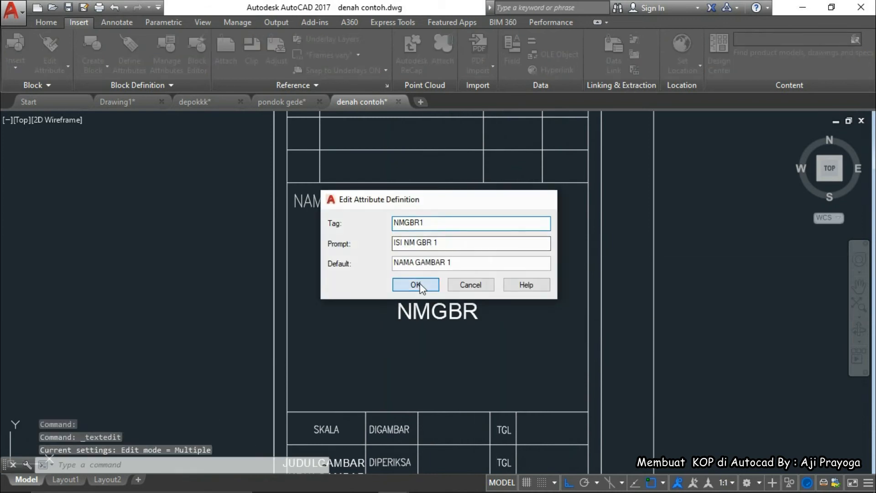
pyautogui.click(438, 281)
pyautogui.click(432, 223)
pyautogui.write('2')
pyautogui.click(439, 243)
pyautogui.press('BackSpace')
pyautogui.write('2')
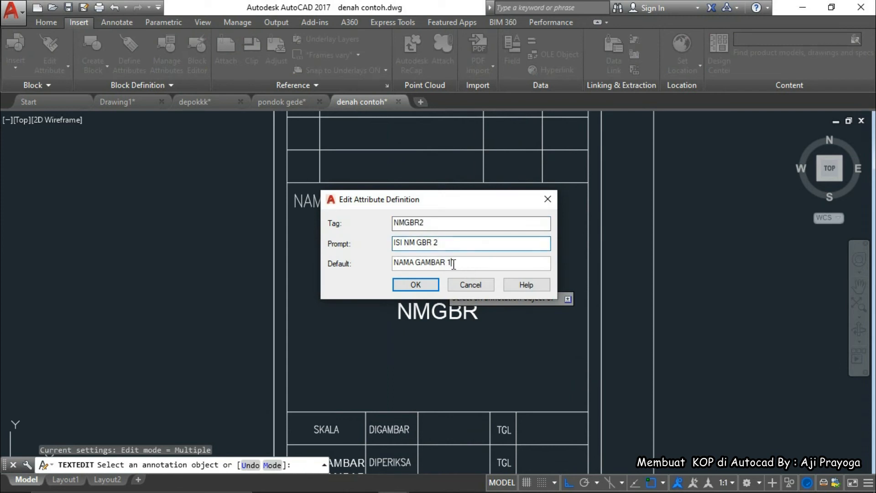
pyautogui.click(415, 284)
# Set the bottom attribute to NMGBR3, prompt ISI NM GBR 3, default NAMA GAMBAR 3
pyautogui.click(450, 312)
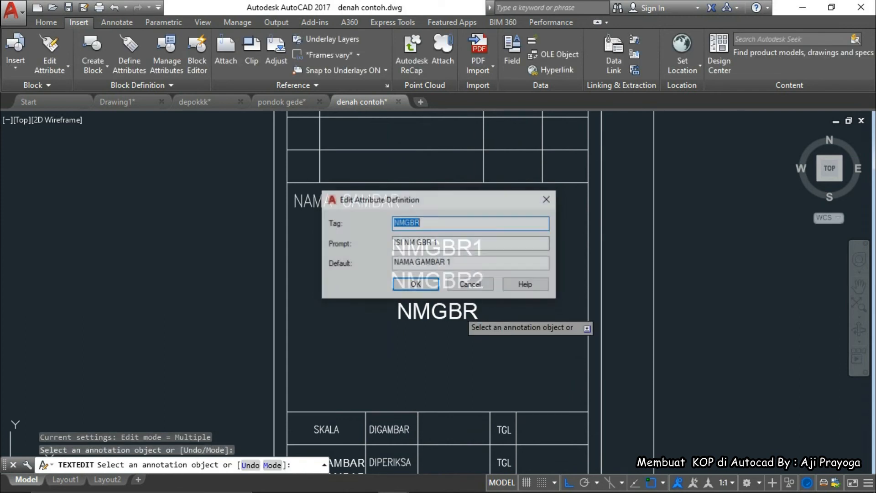
pyautogui.click(442, 227)
pyautogui.write('3')
pyautogui.doubleClick(449, 244)
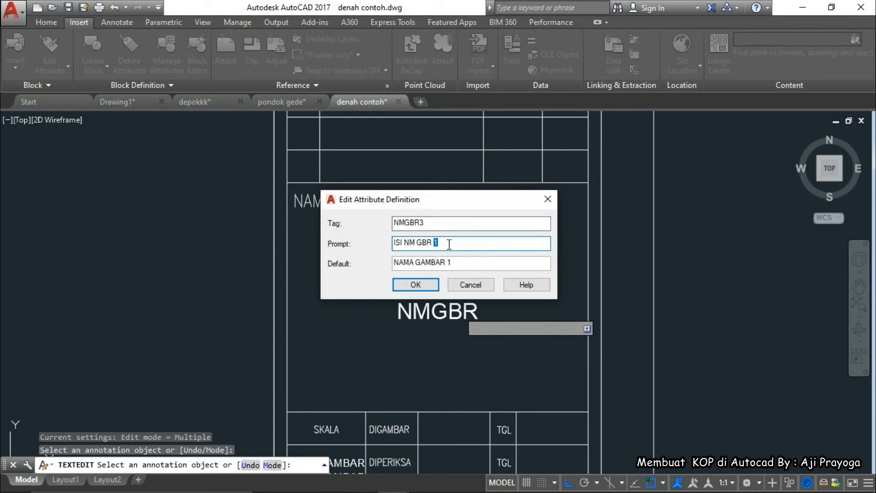
pyautogui.doubleClick(449, 262)
pyautogui.write('3')
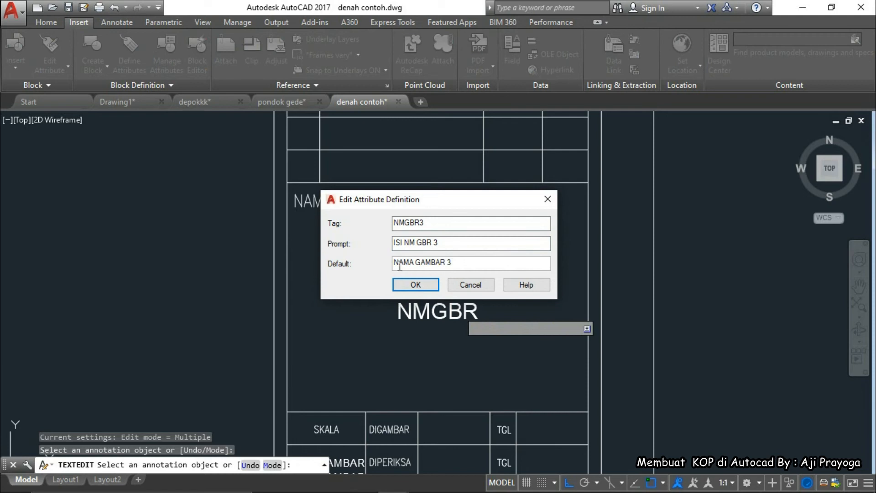
pyautogui.click(416, 285)
pyautogui.scroll(-2, 436, 331)
pyautogui.moveTo(438, 333); pyautogui.dragTo(435, 282, button='middle')
# Redefine the top JUDULGAMBAR attribute as tag SKALA1, prompt ISI SKALA, default NTS
pyautogui.press('Escape')
pyautogui.scroll(2, 363, 342)
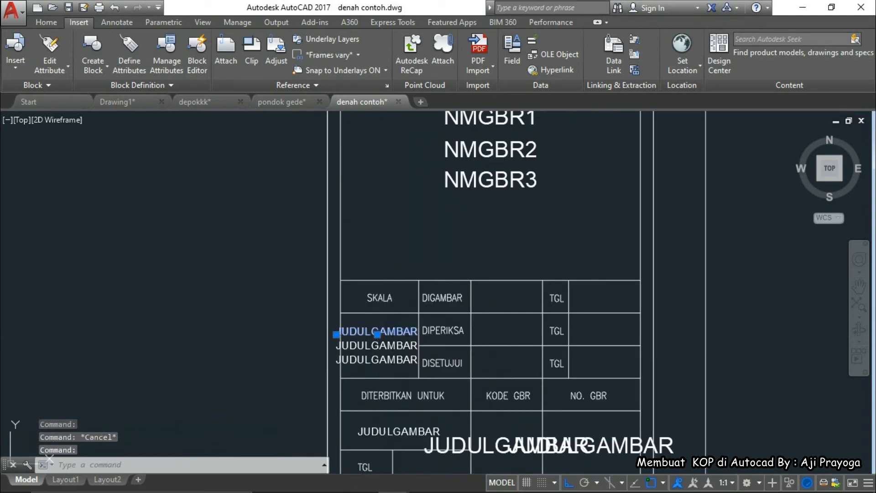
pyautogui.doubleClick(379, 332)
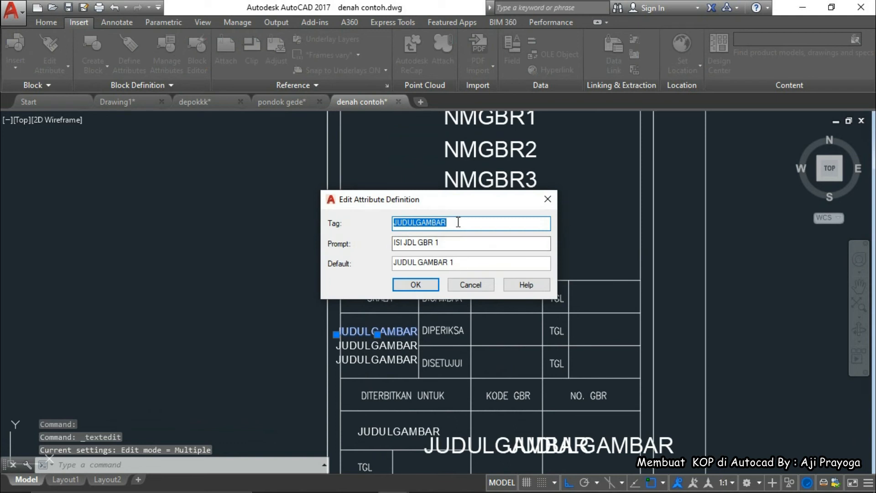
pyautogui.write('SKALA1')
pyautogui.moveTo(453, 242); pyautogui.dragTo(382, 245)
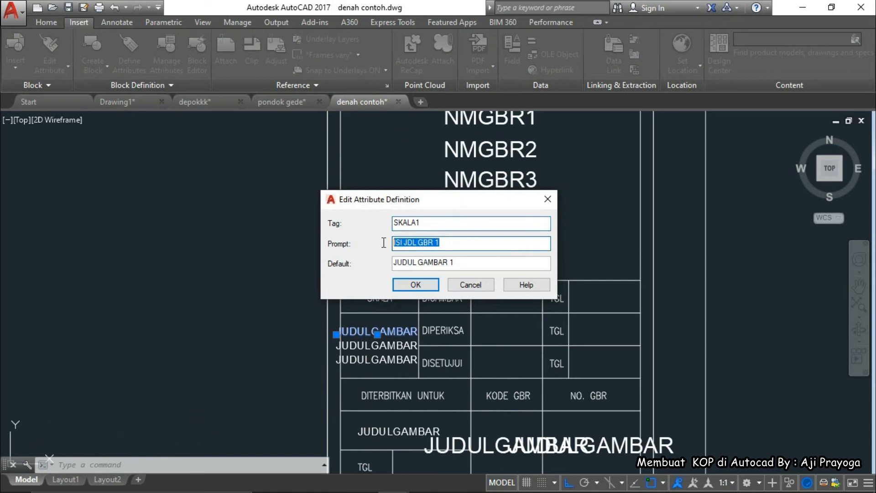
pyautogui.write('SK')
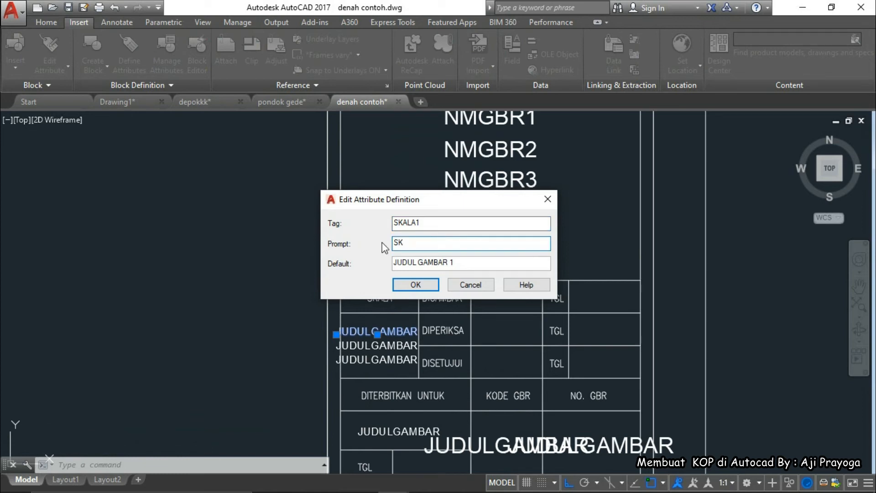
pyautogui.press('BackSpace')
pyautogui.write('ISI SKALA 1')
pyautogui.press('Tab')
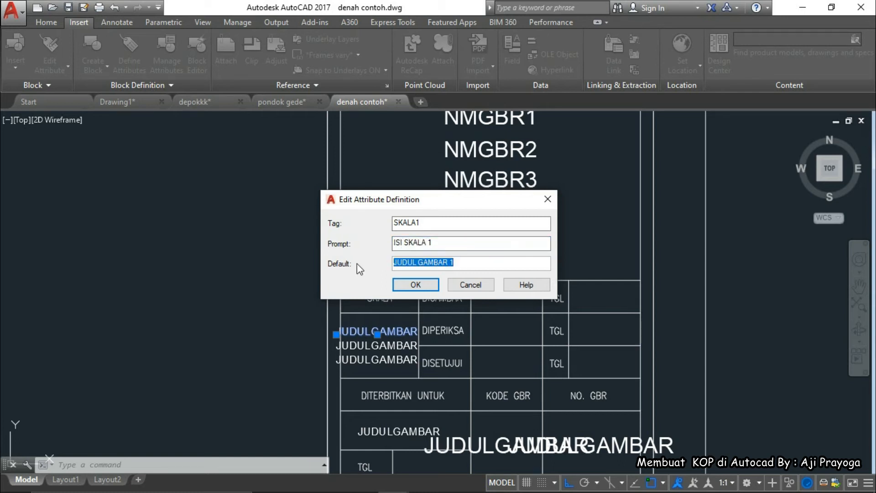
pyautogui.press('BackSpace')
pyautogui.write('NTS')
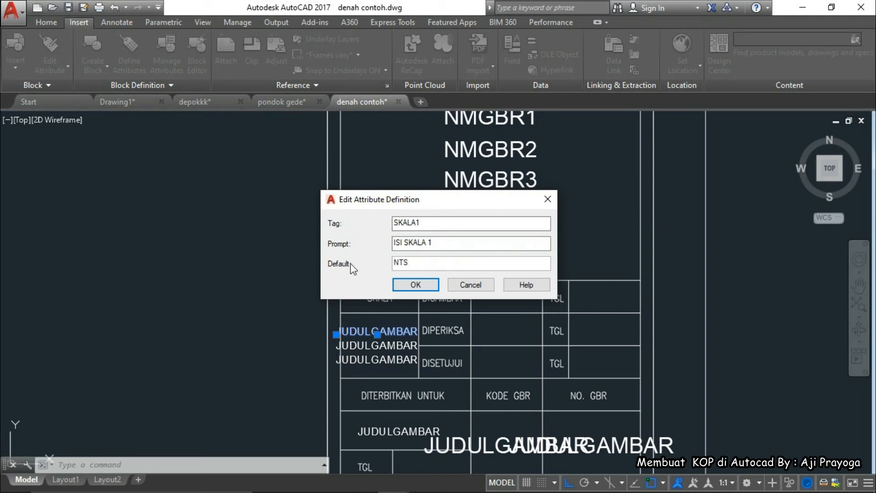
pyautogui.click(415, 285)
pyautogui.press('Escape')
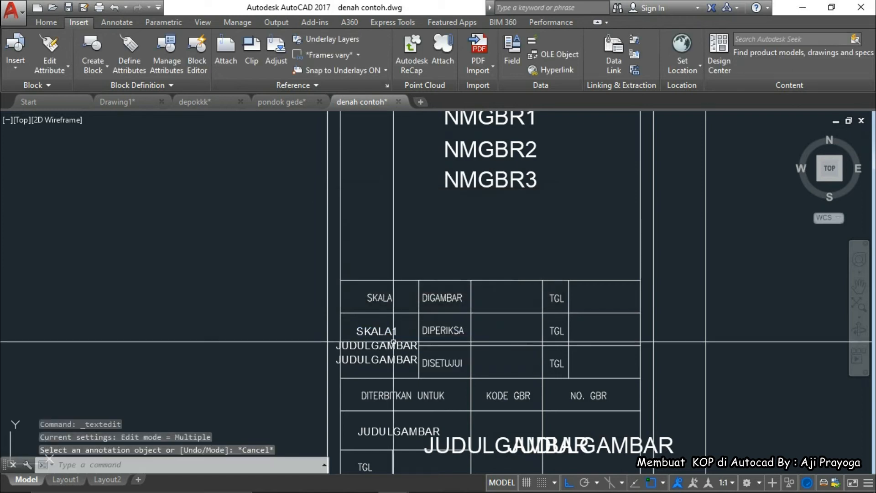
# Erase the two leftover JUDULGAMBAR placeholders under SKALA
pyautogui.click(389, 343)
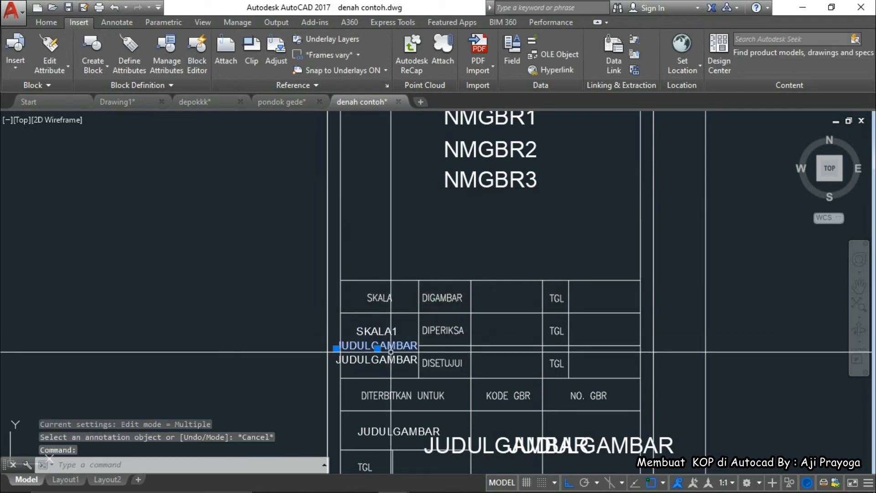
pyautogui.click(388, 360)
pyautogui.write('E')
pyautogui.press('Return')
# Copy the SKALA1 attribute and move the copy into the SKALA stack
pyautogui.scroll(3, 376, 328)
pyautogui.click(374, 324)
pyautogui.moveTo(394, 345); pyautogui.dragTo(402, 300, button='middle')
pyautogui.write('CO')
pyautogui.press('Return')
pyautogui.click(437, 294)
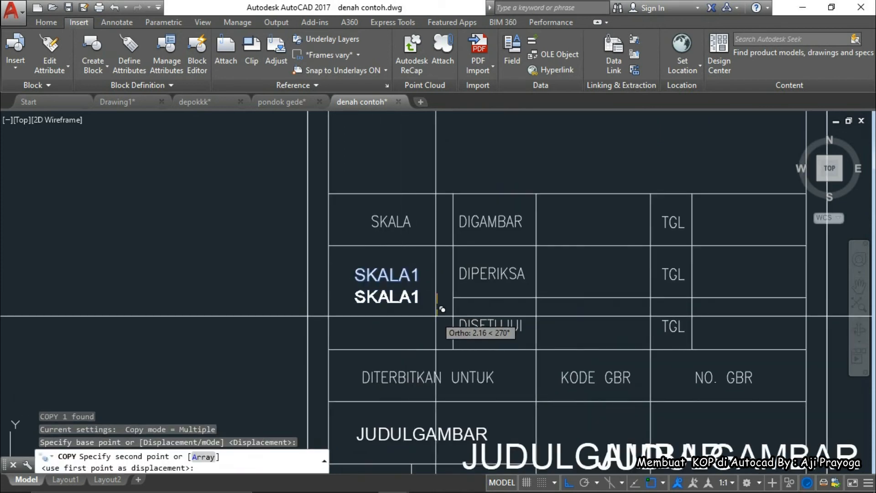
pyautogui.click(437, 317)
pyautogui.press('Escape')
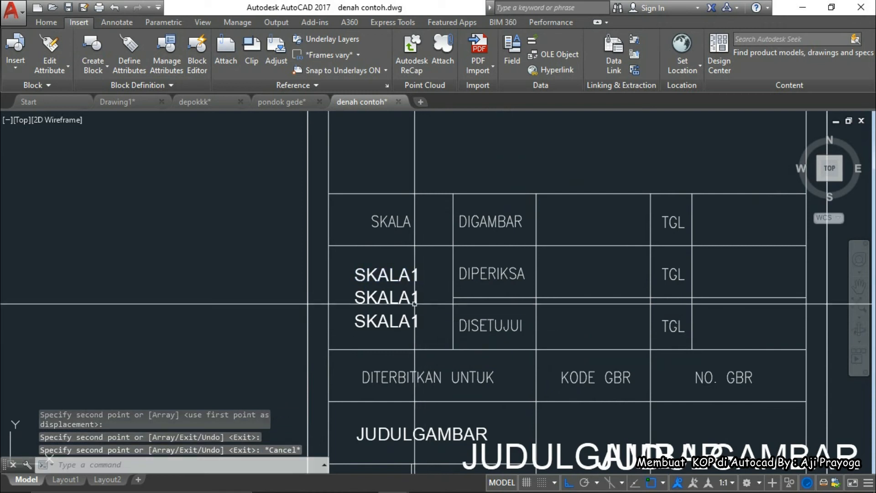
pyautogui.click(432, 322)
pyautogui.click(411, 326)
pyautogui.scroll(4, 432, 329)
pyautogui.write('M')
pyautogui.press('Return')
pyautogui.click(368, 316)
pyautogui.click(369, 261)
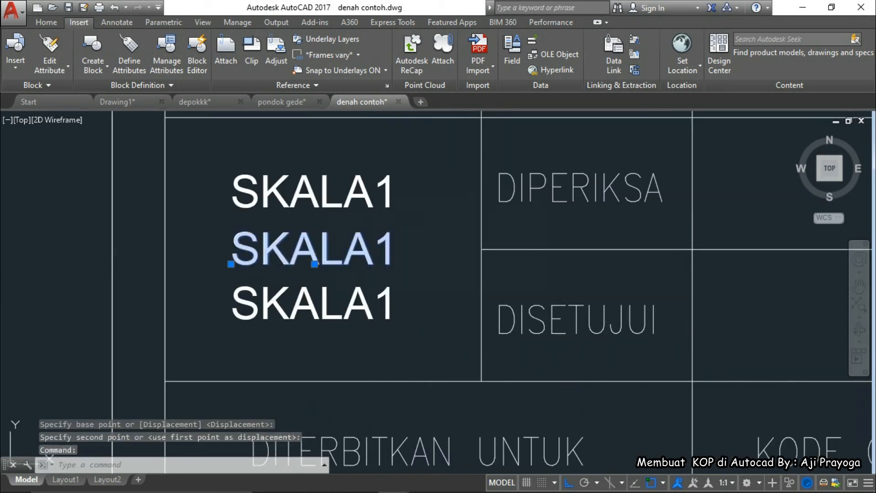
# Change the middle copy's tag to SKALA2 and its prompt number to 2
pyautogui.doubleClick(358, 247)
pyautogui.click(423, 224)
pyautogui.write('2')
pyautogui.click(448, 244)
pyautogui.doubleClick(448, 244)
pyautogui.write('2')
pyautogui.click(420, 263)
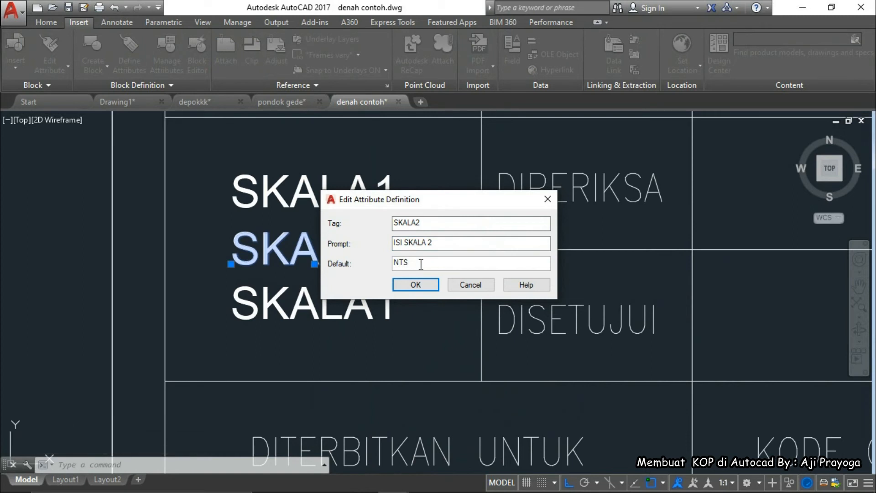
pyautogui.click(419, 287)
# Change the remaining copy's tag to SKALA3 and its prompt number to 3
pyautogui.click(346, 197)
pyautogui.click(419, 262)
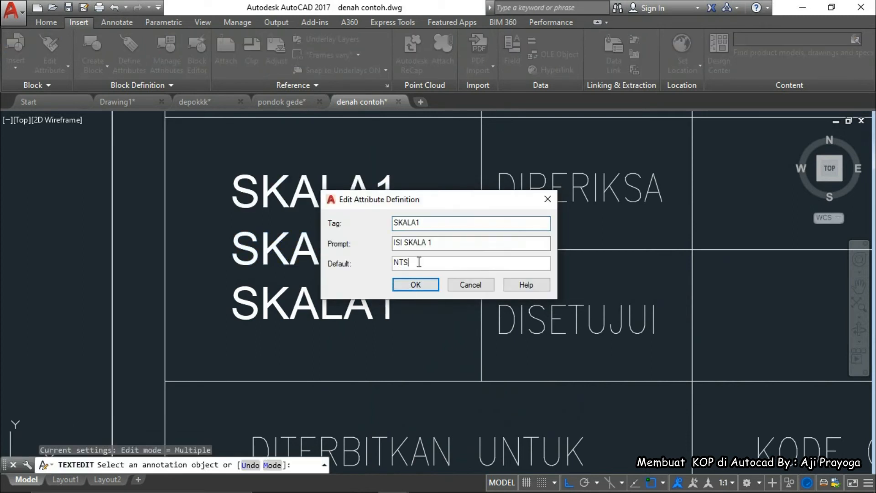
pyautogui.click(415, 284)
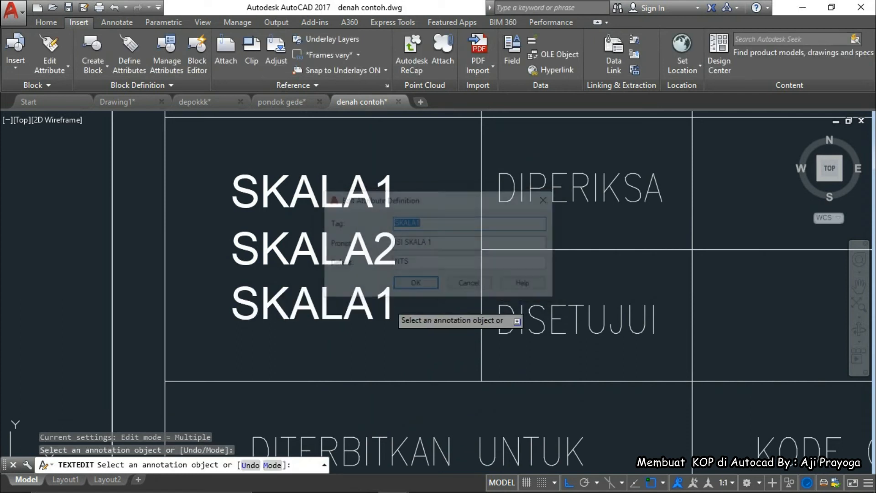
pyautogui.click(436, 224)
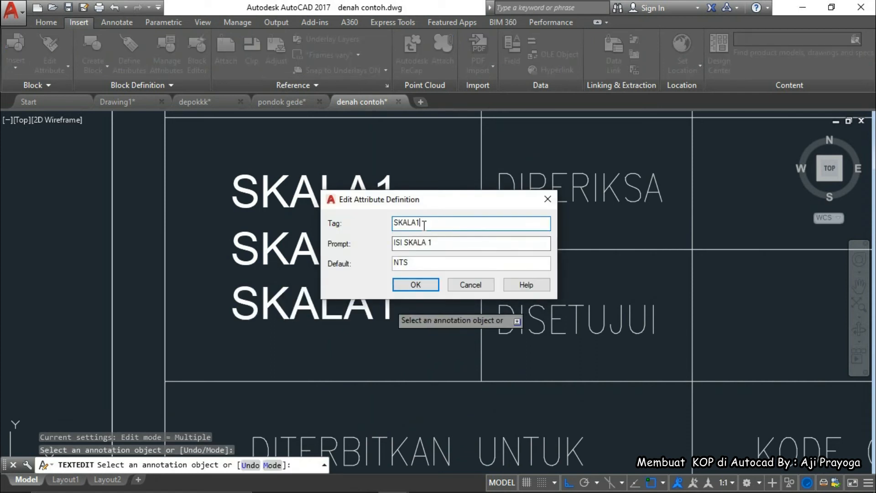
pyautogui.write('3')
pyautogui.moveTo(427, 245); pyautogui.dragTo(438, 245)
pyautogui.write('3')
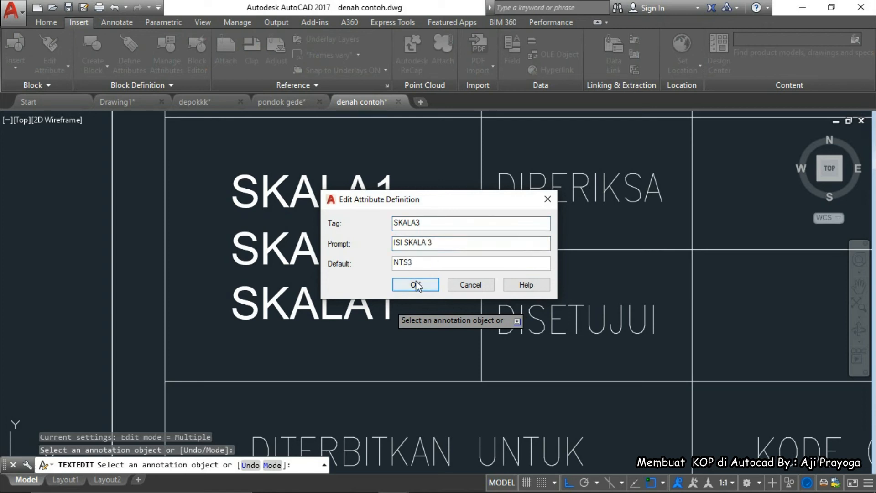
pyautogui.click(415, 284)
pyautogui.scroll(-5, 424, 296)
pyautogui.press('Escape')
pyautogui.press('Escape')
pyautogui.scroll(-3, 493, 285)
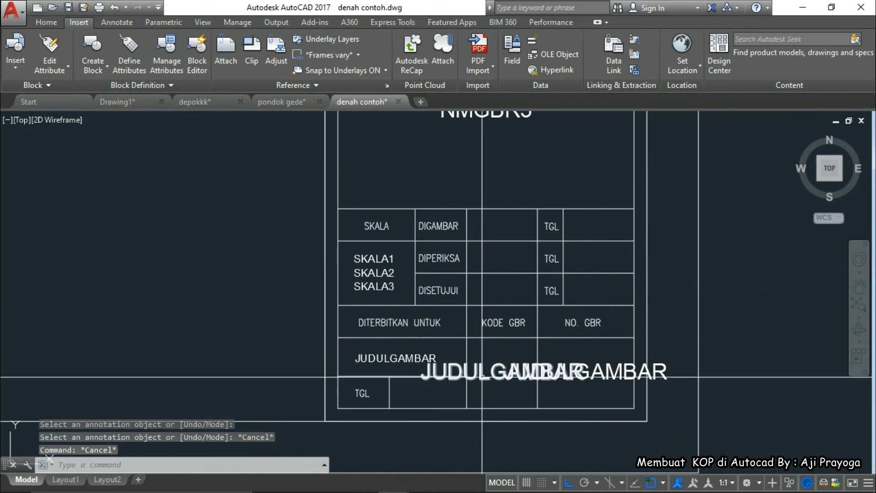
# Turn the placeholder under KODE GBR into attribute KODEGBR with a drawing-code prompt and default
pyautogui.doubleClick(483, 373)
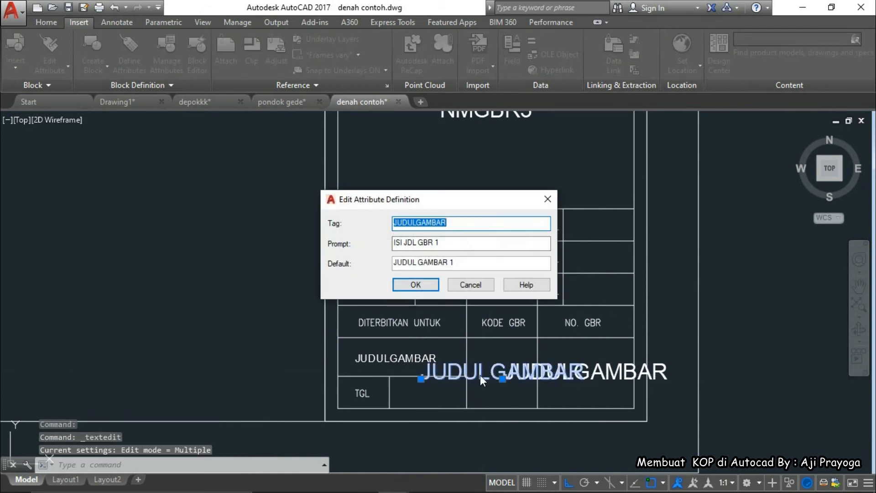
pyautogui.write('KODEGB')
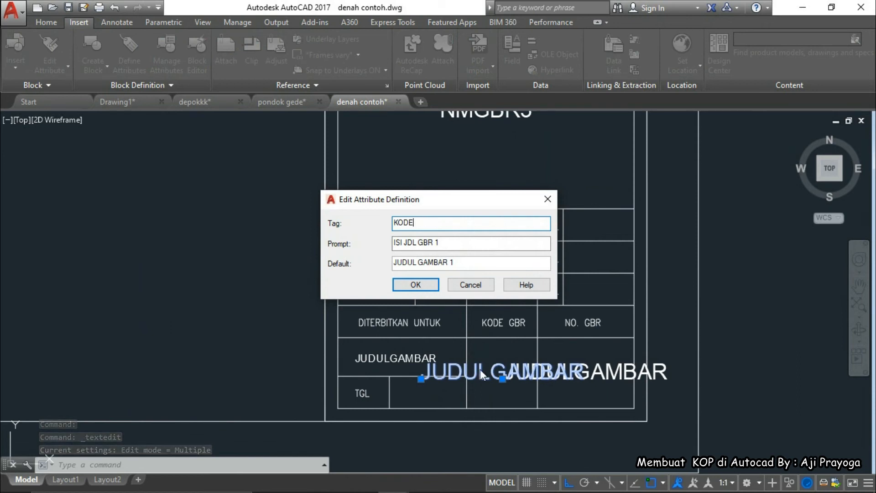
pyautogui.write('R')
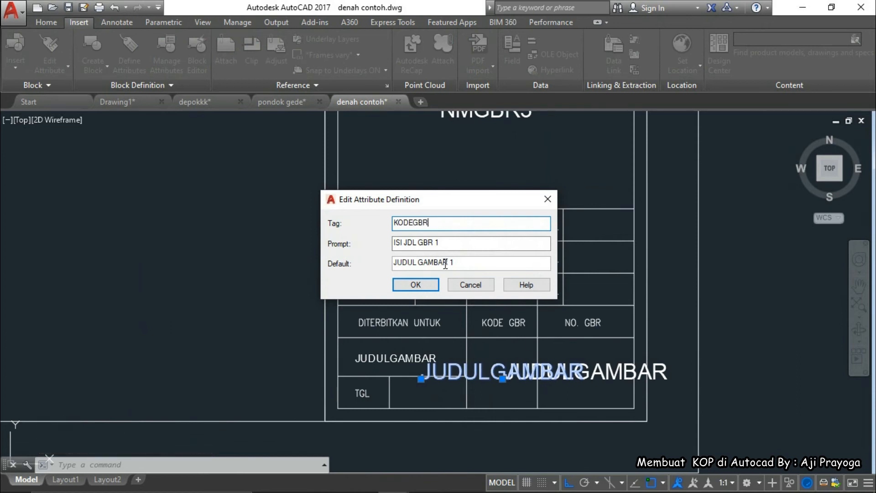
pyautogui.click(455, 244)
pyautogui.moveTo(404, 243); pyautogui.dragTo(448, 245)
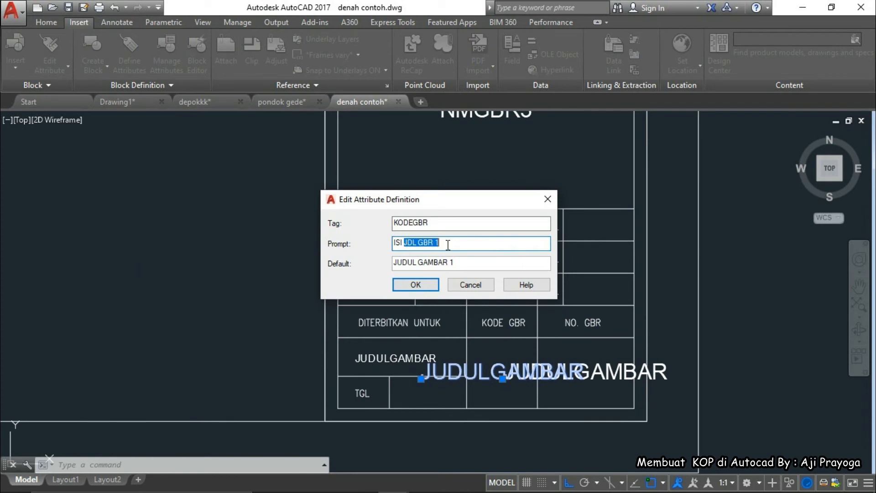
pyautogui.write('K')
pyautogui.moveTo(458, 263); pyautogui.dragTo(378, 267)
pyautogui.write('A01.1')
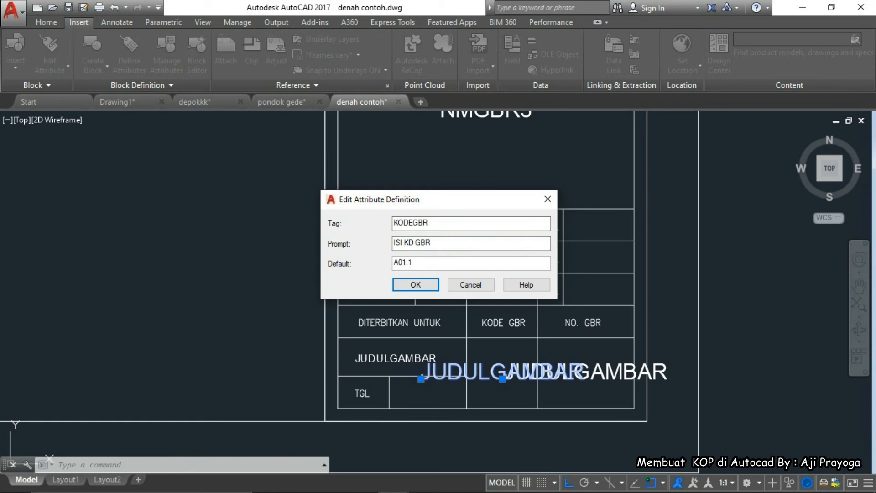
pyautogui.click(402, 284)
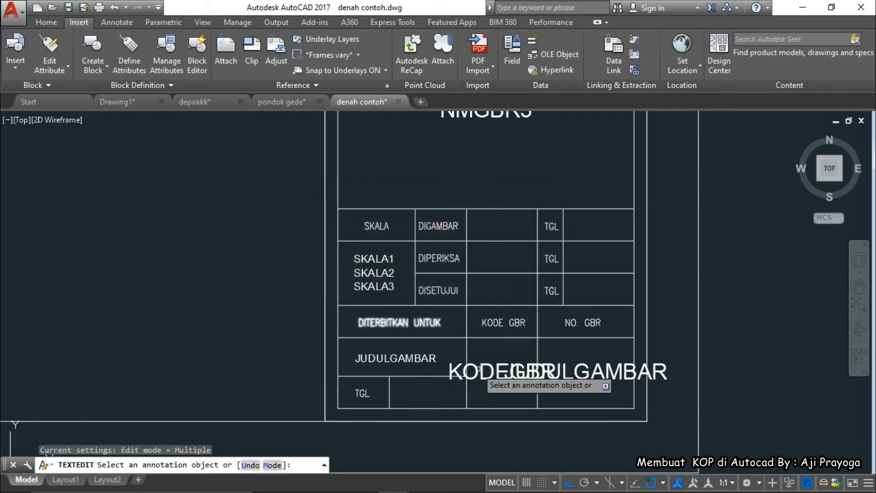
# Make the last JUDULGAMBAR attribute NOGBR, prompt ISI NO GBR, default 1, without spaces in the tag
pyautogui.click(580, 375)
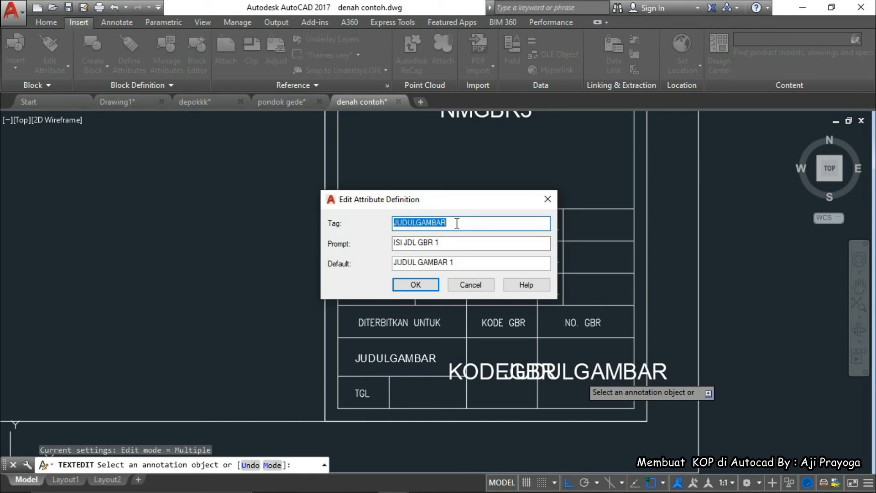
pyautogui.write('NO GBR')
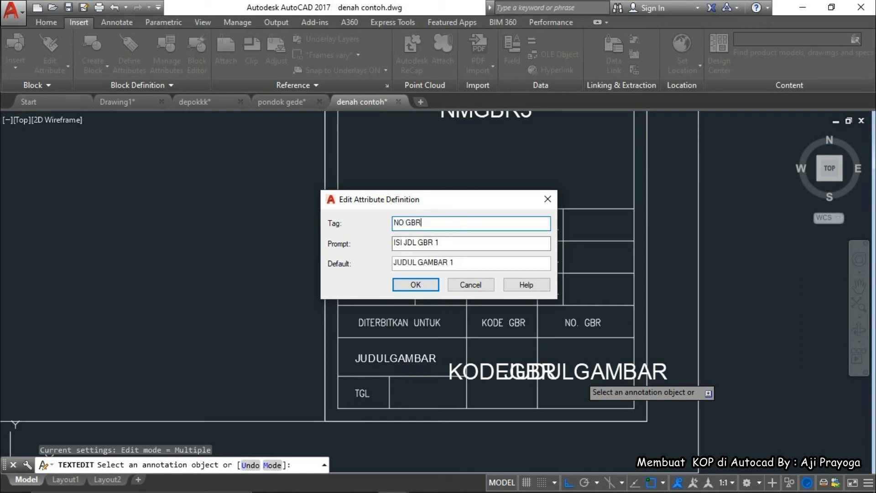
pyautogui.moveTo(405, 243); pyautogui.dragTo(445, 243)
pyautogui.write('NO GBR')
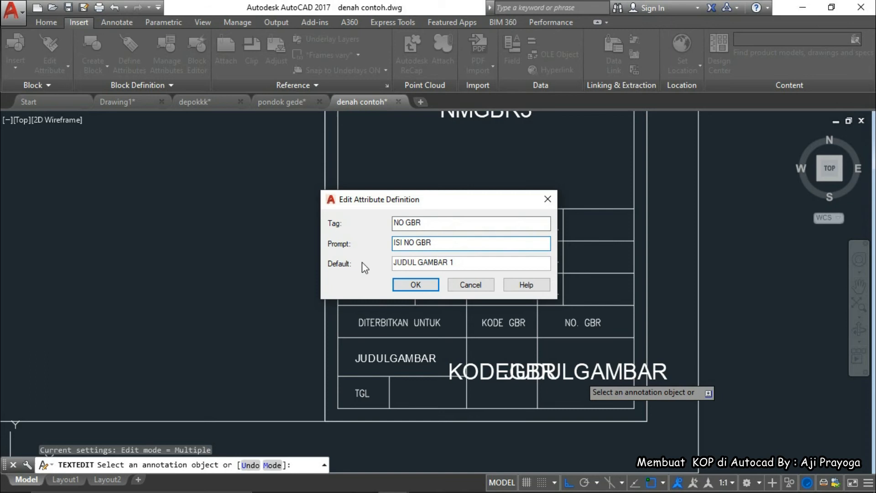
pyautogui.moveTo(459, 265); pyautogui.dragTo(372, 280)
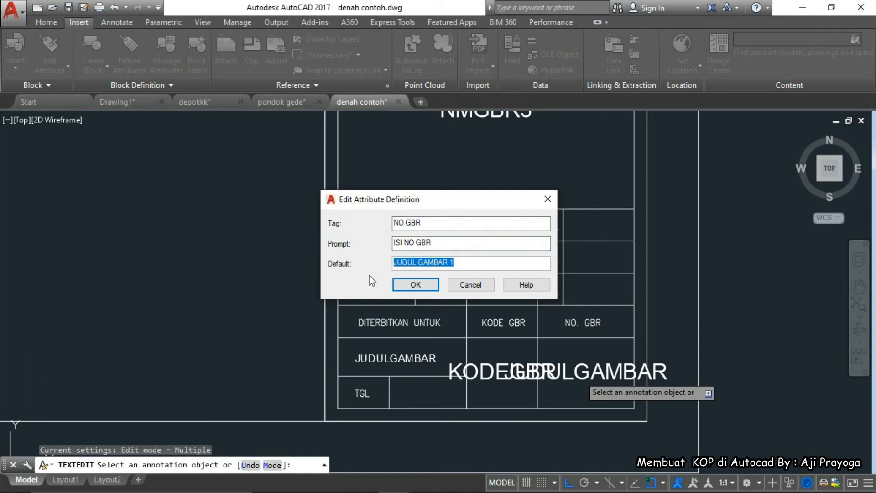
pyautogui.write('1')
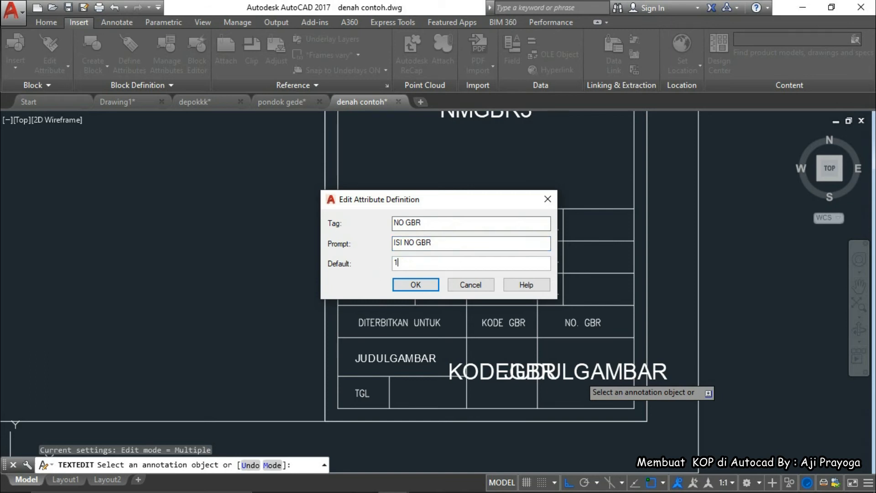
pyautogui.click(416, 286)
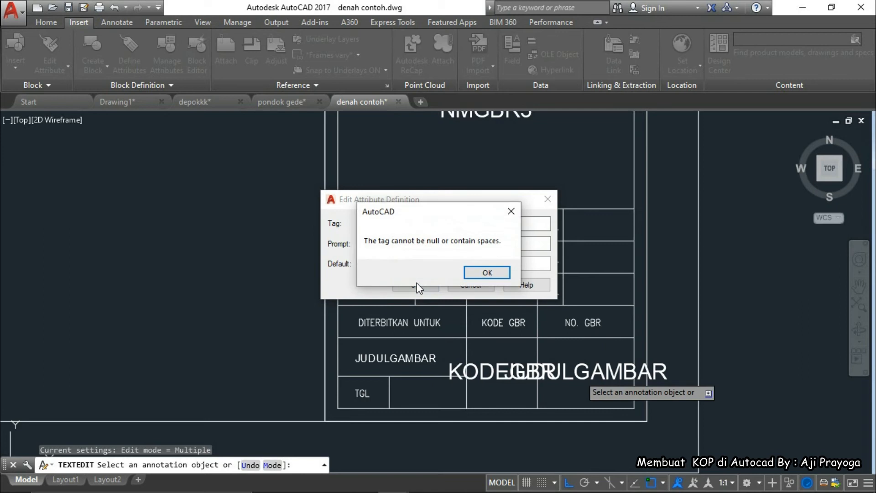
pyautogui.press('Return')
pyautogui.click(407, 223)
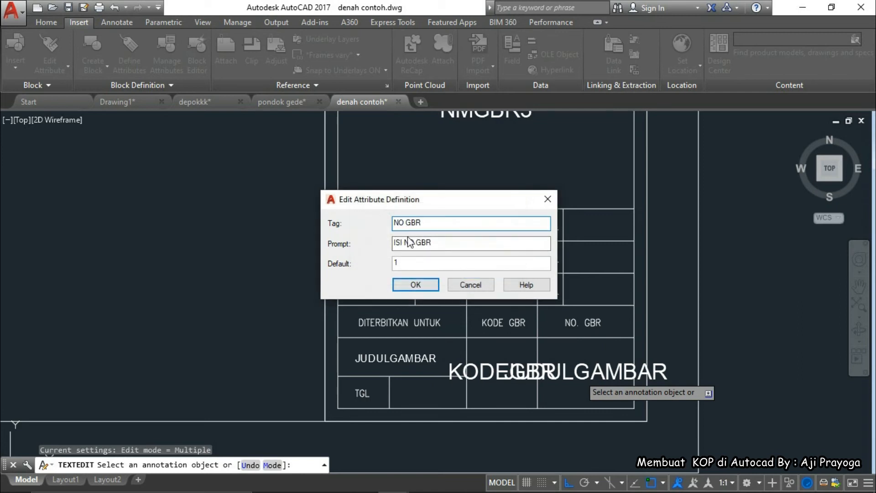
pyautogui.click(417, 284)
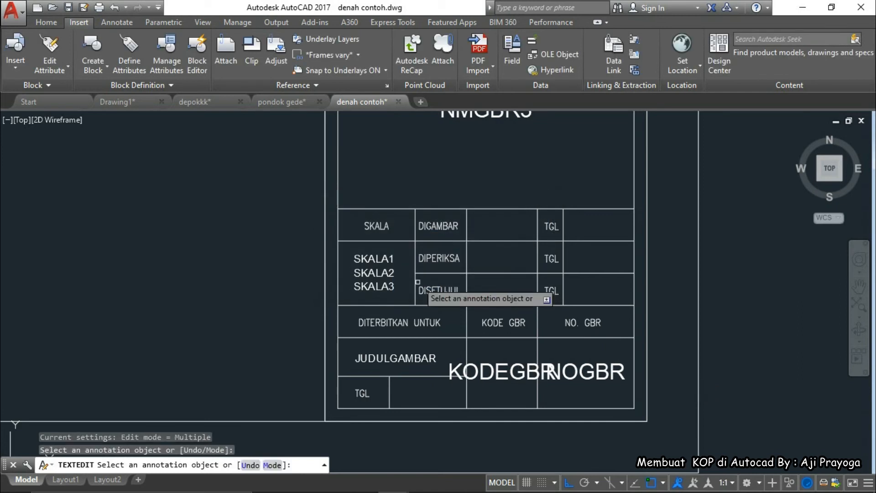
pyautogui.press('Escape')
# Set the drawing-code attribute's default to A01.1 and its tag to KDGBR
pyautogui.doubleClick(476, 378)
pyautogui.write('A01.1')
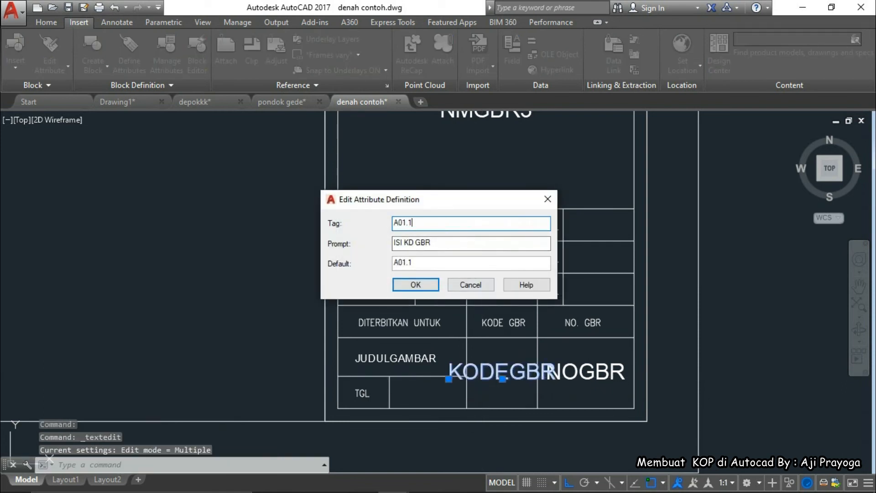
pyautogui.click(418, 289)
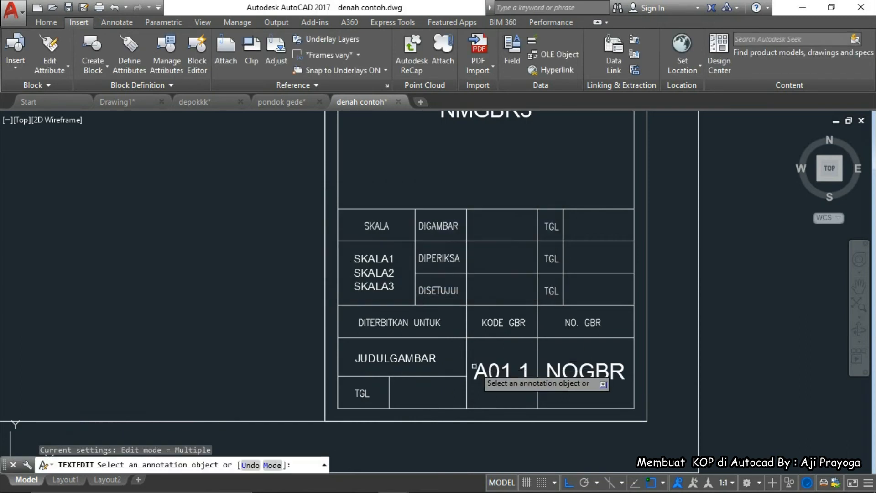
pyautogui.click(490, 369)
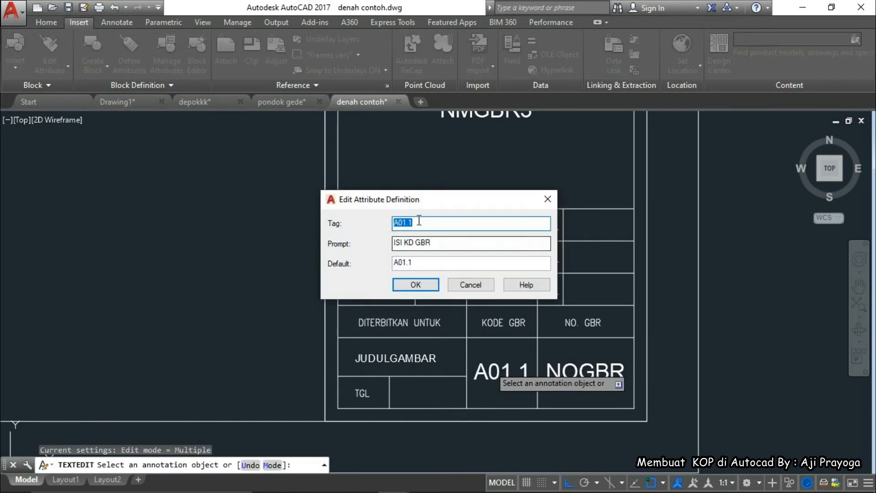
pyautogui.write('N')
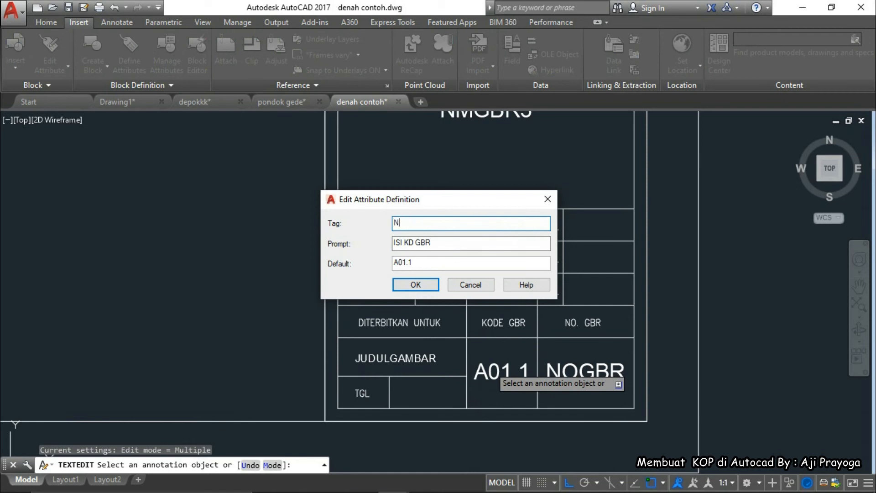
pyautogui.write('KO')
pyautogui.click(415, 285)
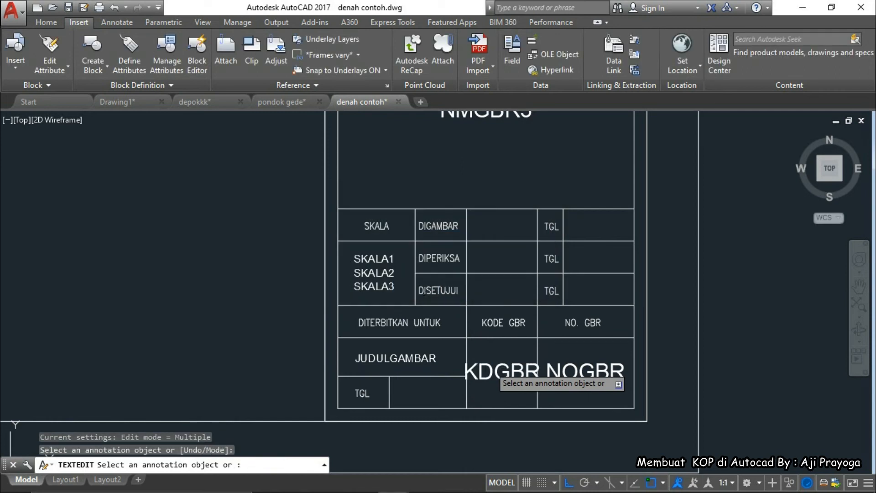
pyautogui.press('Escape')
# Move the NMGBR2 and NMGBR3 attributes up beneath NMGBR1
pyautogui.scroll(-2, 420, 337)
pyautogui.scroll(-2, 458, 325)
pyautogui.moveTo(458, 325); pyautogui.dragTo(498, 361, button='middle')
pyautogui.scroll(4, 499, 268)
pyautogui.scroll(-2, 499, 268)
pyautogui.moveTo(499, 268)
pyautogui.mouseDown(button='middle')
pyautogui.moveTo(510, 309)
pyautogui.moveTo(505, 358)
pyautogui.mouseUp(button='middle')
pyautogui.scroll(-2, 510, 292)
pyautogui.scroll(-2, 511, 290)
pyautogui.scroll(5, 520, 219)
pyautogui.scroll(-5, 489, 240)
pyautogui.scroll(6, 475, 385)
pyautogui.moveTo(488, 391); pyautogui.dragTo(474, 345, button='middle')
pyautogui.click(492, 384)
pyautogui.click(470, 345)
pyautogui.write('M')
pyautogui.press('Return')
pyautogui.scroll(2, 528, 370)
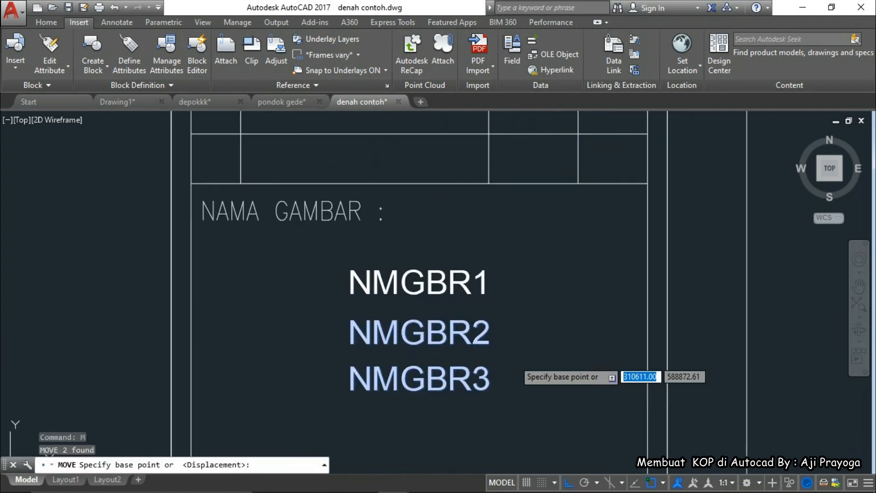
pyautogui.click(528, 338)
pyautogui.click(518, 341)
# Shift NMGBR3 so it sits directly under NMGBR2
pyautogui.click(502, 356)
pyautogui.click(484, 373)
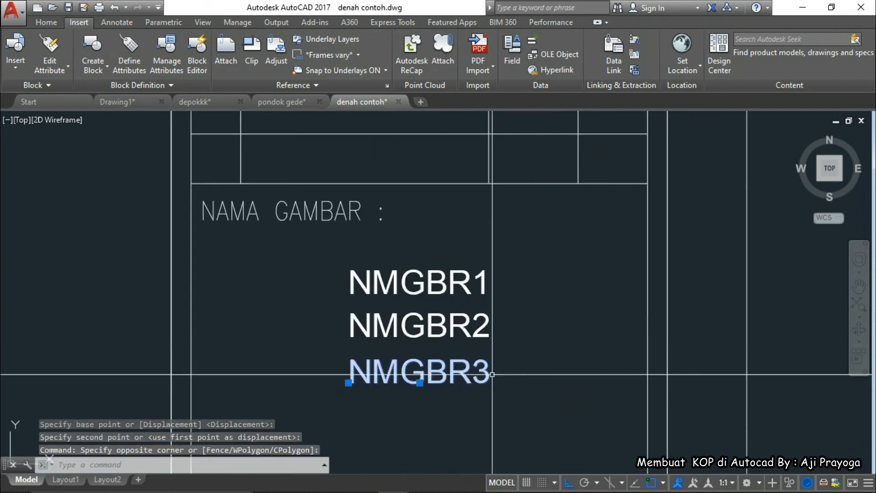
pyautogui.press('Return')
pyautogui.click(525, 376)
pyautogui.click(534, 365)
# Change the sheet's drawing border polyline colour to Blue
pyautogui.scroll(-3, 534, 365)
pyautogui.moveTo(490, 140); pyautogui.dragTo(490, 296, button='middle')
pyautogui.scroll(-4, 490, 234)
pyautogui.scroll(4, 495, 225)
pyautogui.scroll(-6, 500, 228)
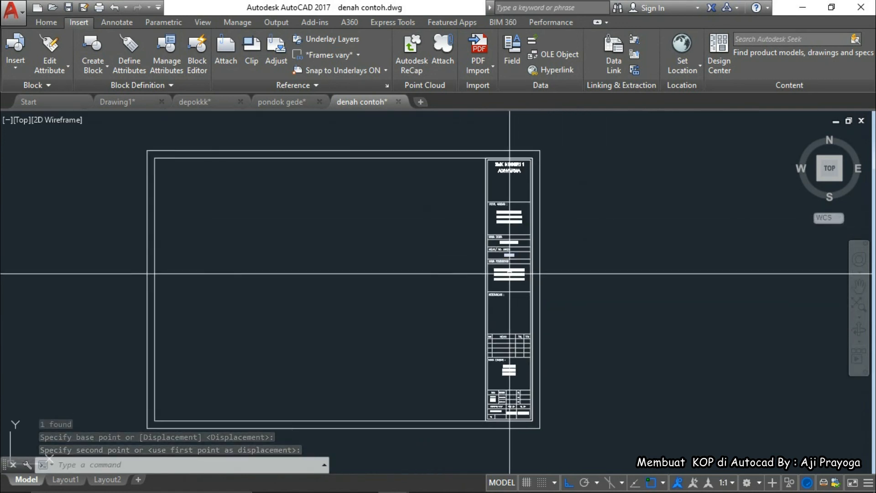
pyautogui.scroll(5, 510, 274)
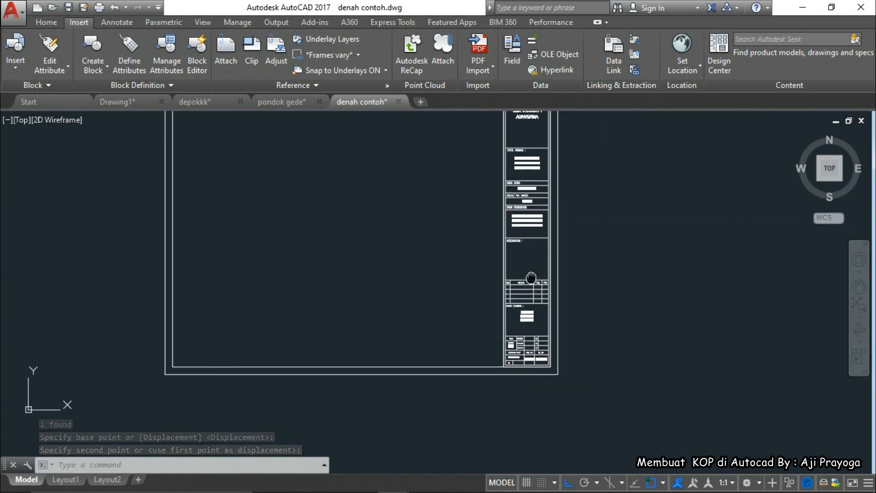
pyautogui.scroll(-7, 495, 292)
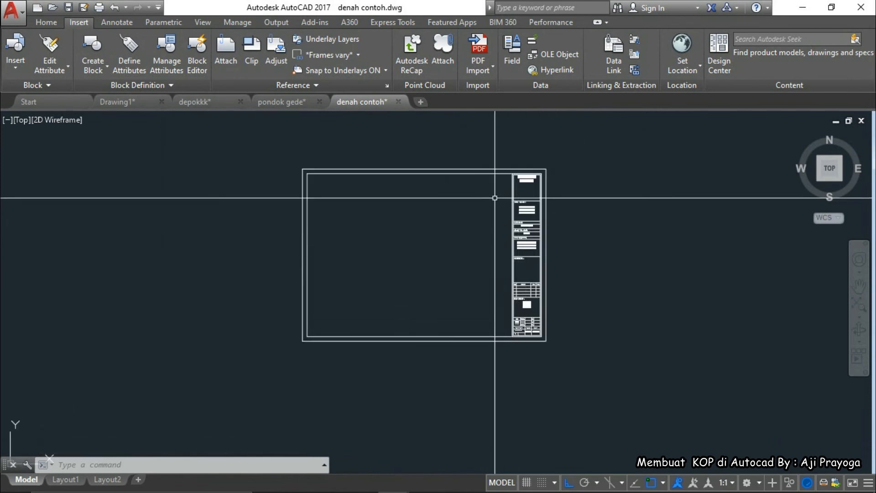
pyautogui.scroll(6, 494, 197)
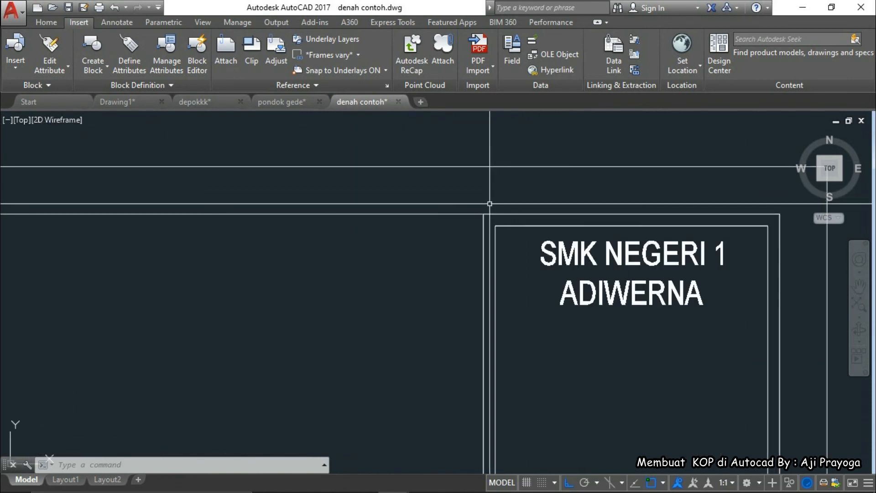
pyautogui.click(490, 203)
pyautogui.click(466, 222)
pyautogui.scroll(-4, 440, 221)
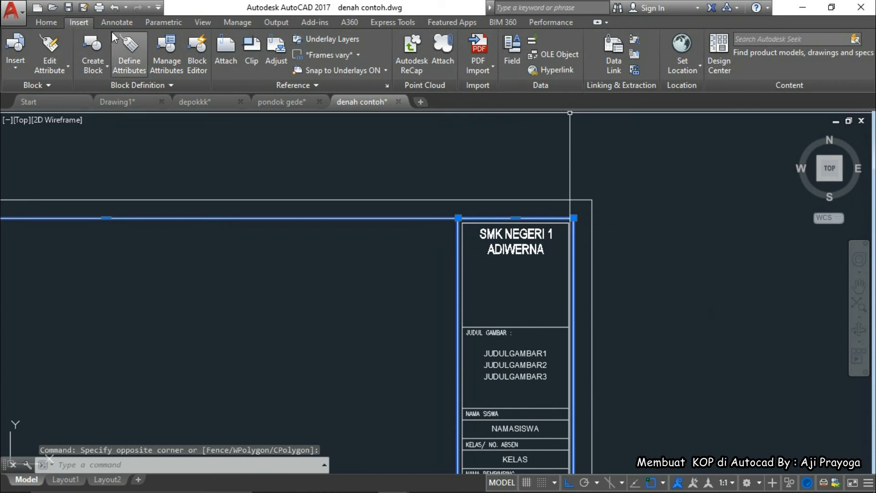
pyautogui.click(46, 22)
pyautogui.click(636, 40)
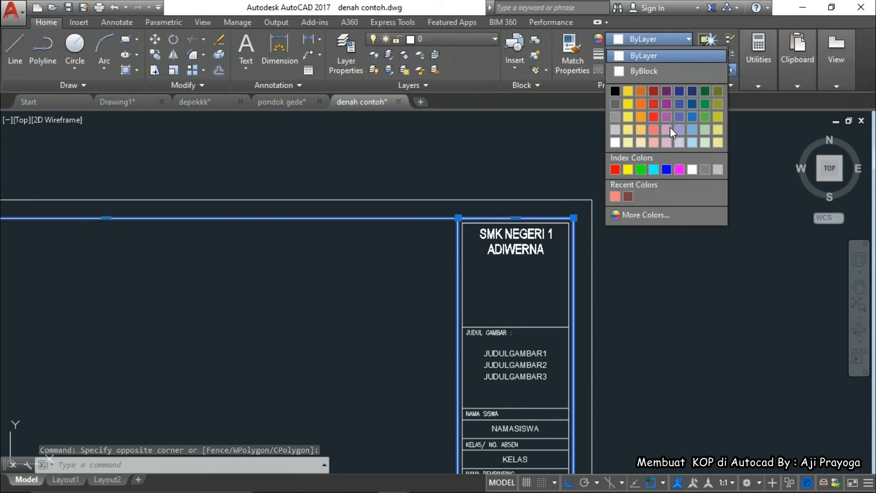
pyautogui.click(667, 168)
pyautogui.press('Escape')
pyautogui.scroll(-5, 614, 261)
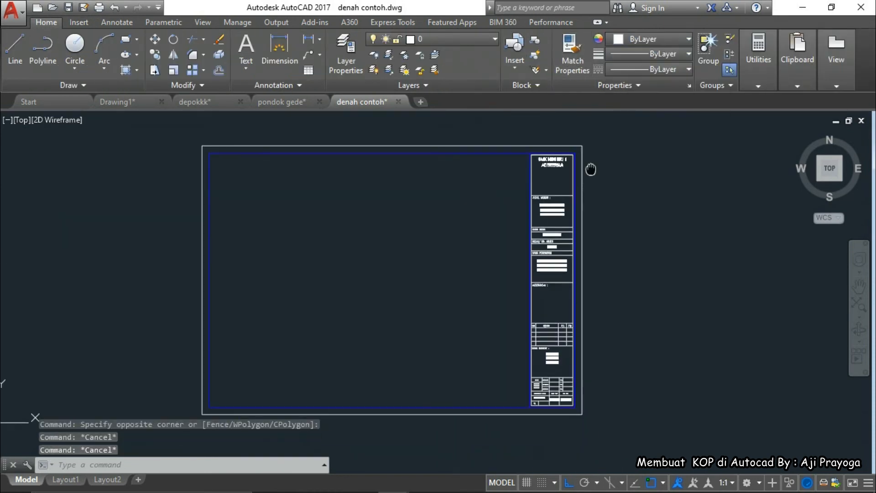
pyautogui.scroll(5, 581, 349)
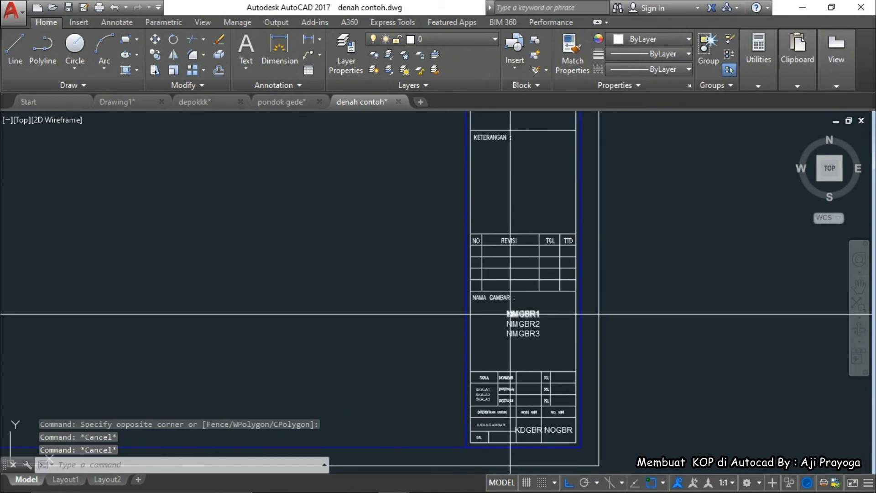
pyautogui.scroll(1, 519, 258)
pyautogui.scroll(-2, 518, 258)
pyautogui.scroll(6, 518, 250)
pyautogui.scroll(-7, 518, 250)
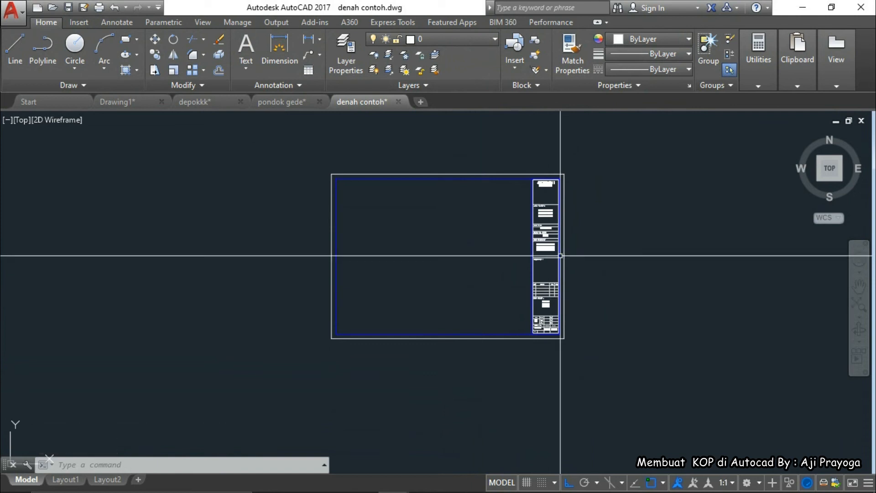
# Window-select the whole sheet and title block and define it as block KOP 123 instead of redefining KOP 1
pyautogui.click(288, 152)
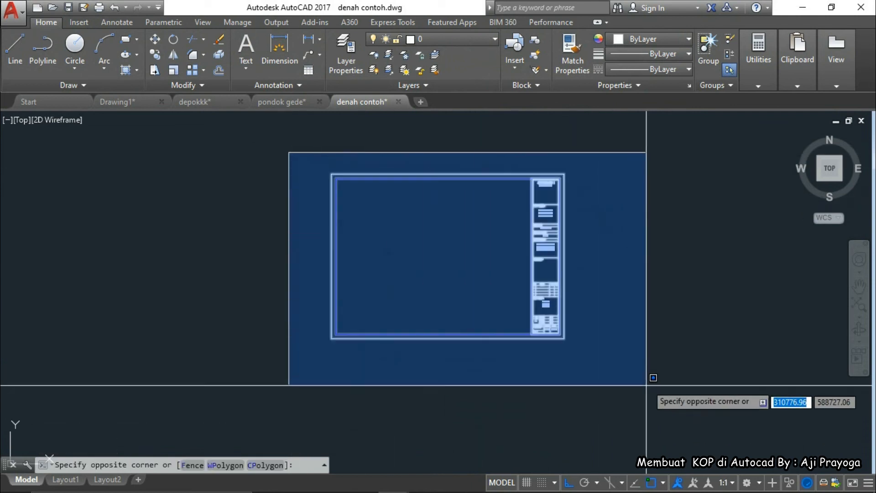
pyautogui.click(587, 363)
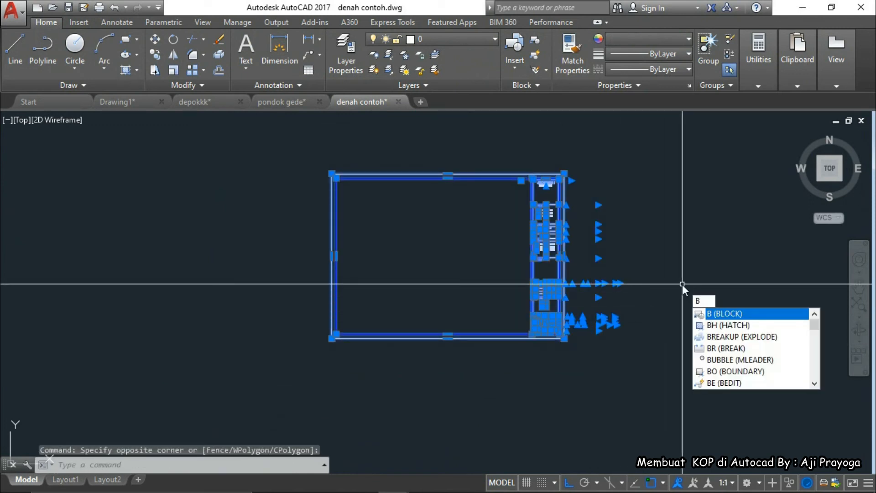
pyautogui.press('Return')
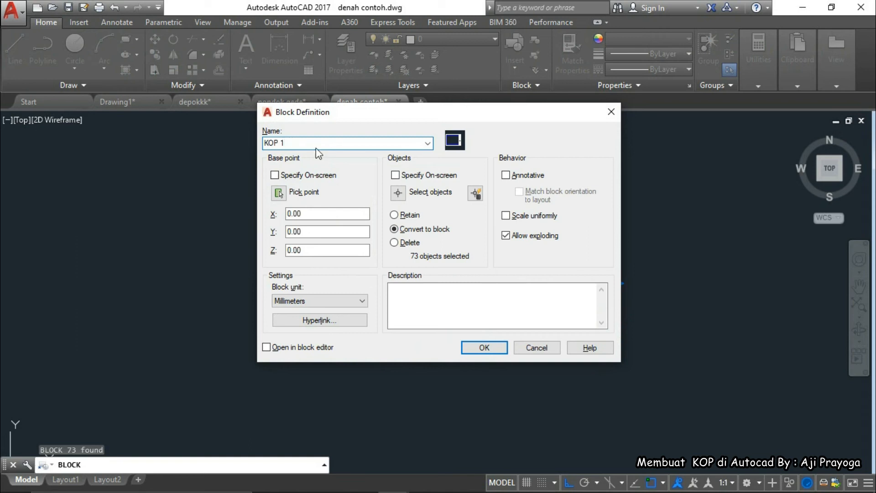
pyautogui.click(485, 349)
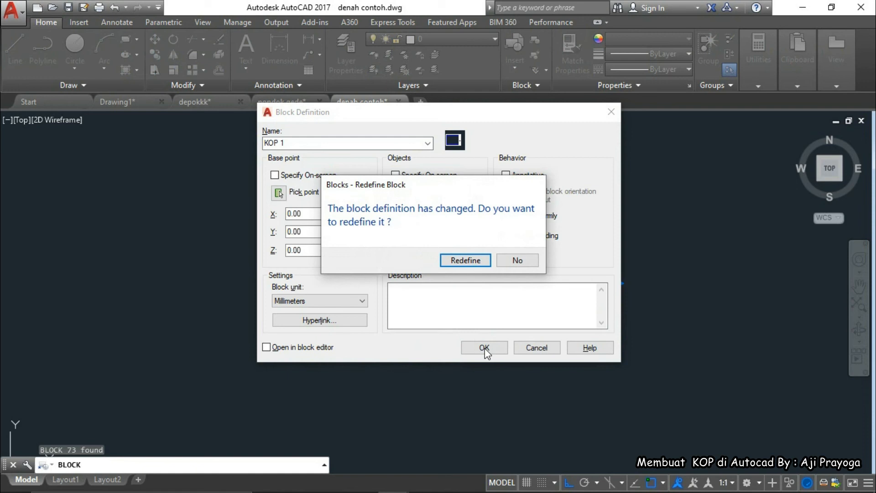
pyautogui.click(506, 260)
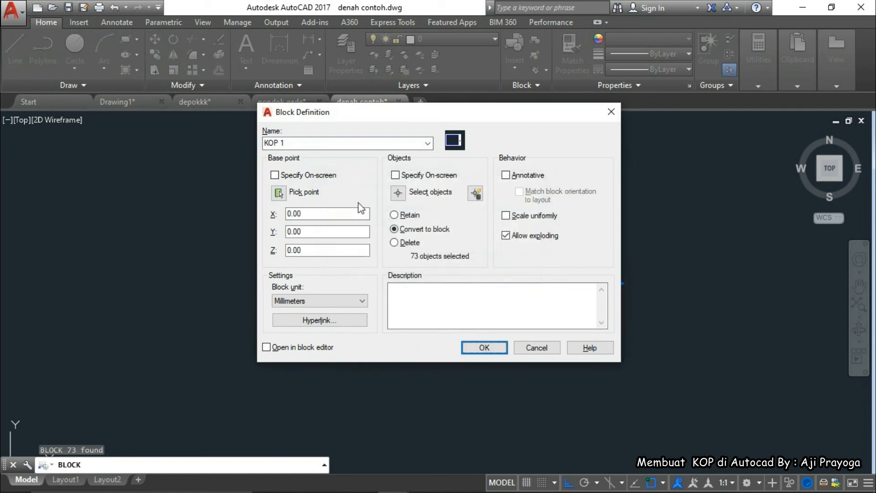
pyautogui.doubleClick(300, 144)
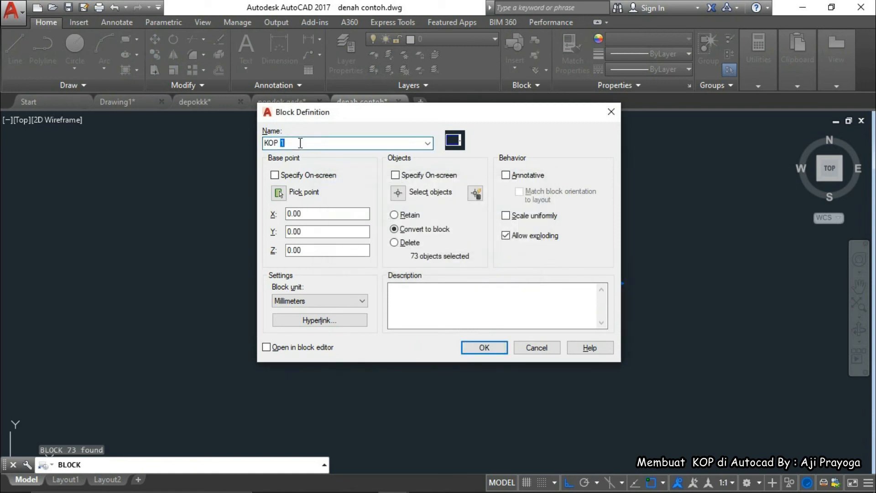
pyautogui.write('23')
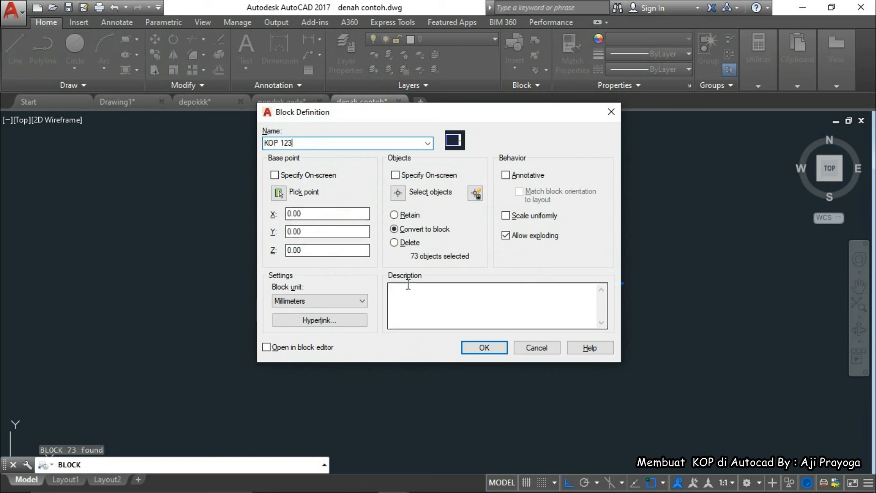
pyautogui.click(469, 347)
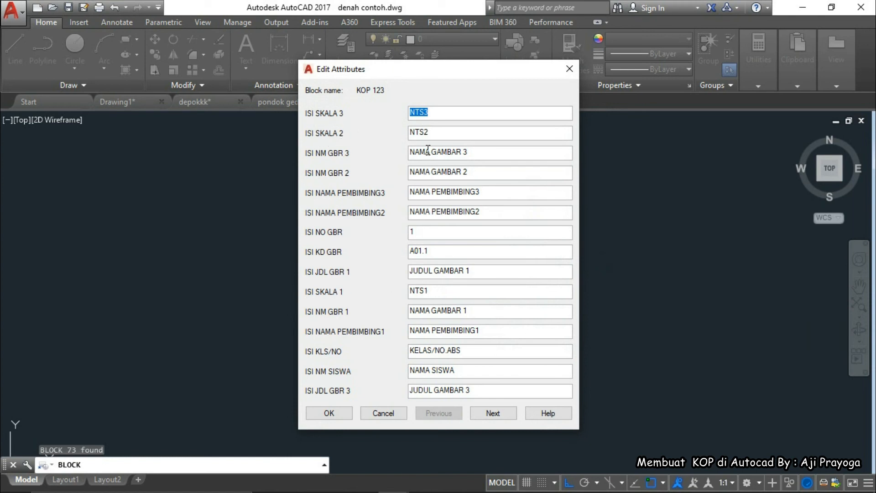
# Close the KOP 123 attribute list unchanged and frame its title block in view
pyautogui.click(329, 412)
pyautogui.scroll(4, 547, 177)
pyautogui.scroll(6, 548, 246)
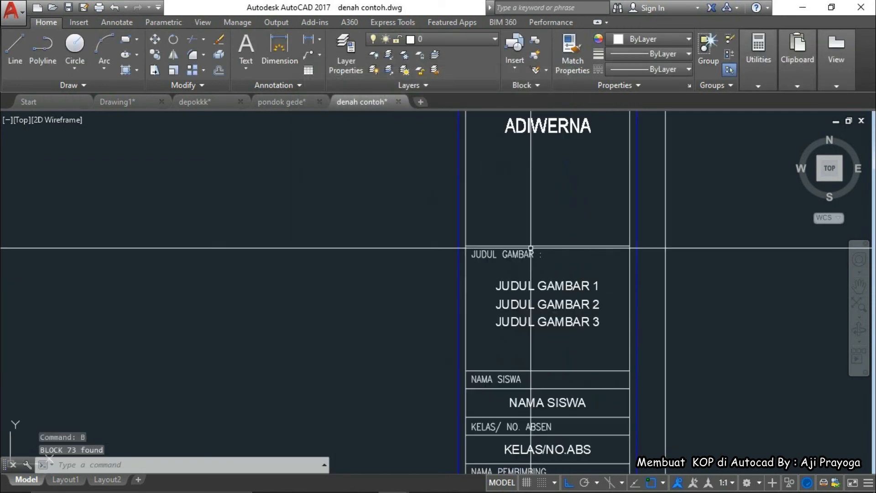
pyautogui.scroll(-4, 487, 226)
pyautogui.moveTo(487, 226); pyautogui.dragTo(473, 236, button='middle')
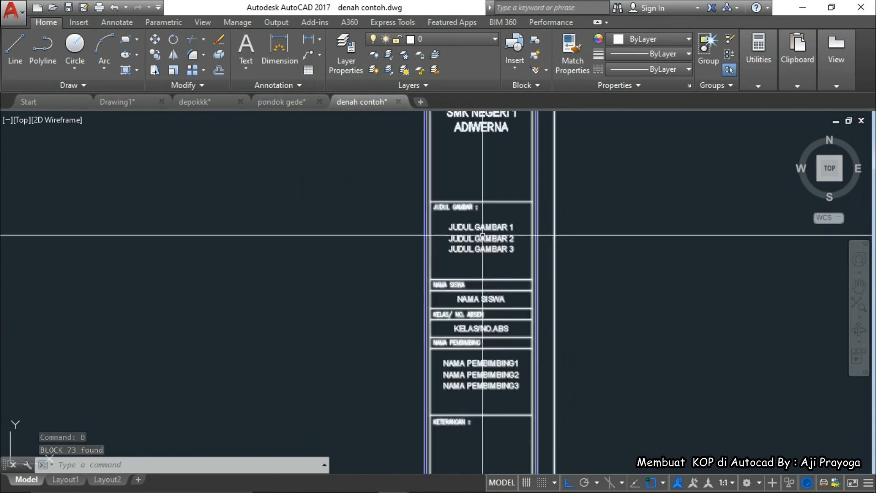
# Review the reference title block in KOP-Model.pdf in Nitro Pro 8, then return to AutoCAD
pyautogui.moveTo(487, 490)
pyautogui.click(520, 481)
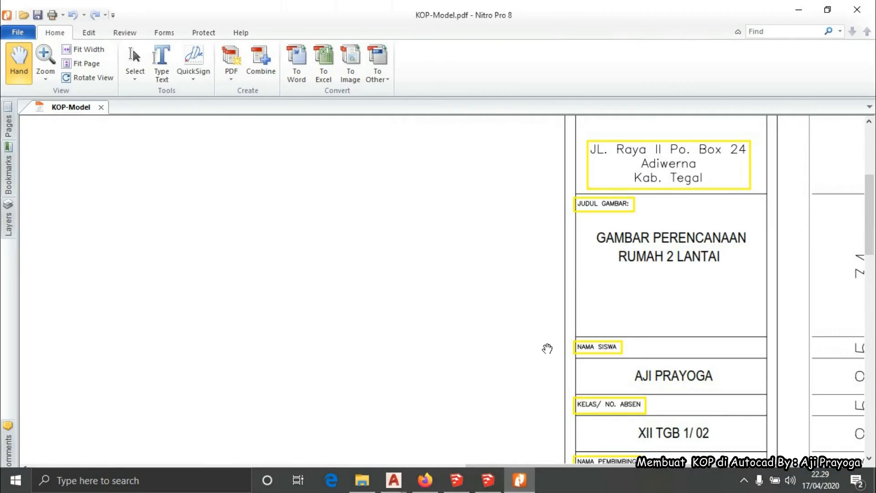
pyautogui.scroll(2, 629, 288)
pyautogui.scroll(-4, 629, 287)
pyautogui.scroll(-2, 631, 288)
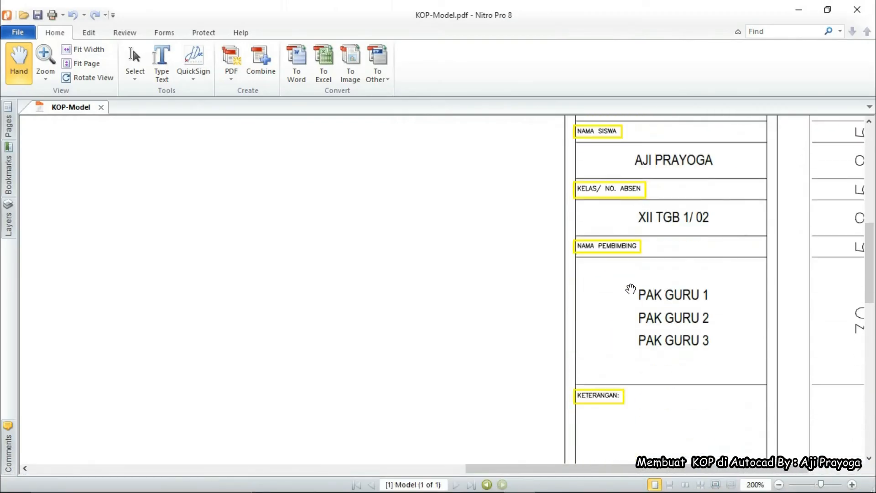
pyautogui.scroll(-4, 643, 302)
pyautogui.scroll(8, 644, 297)
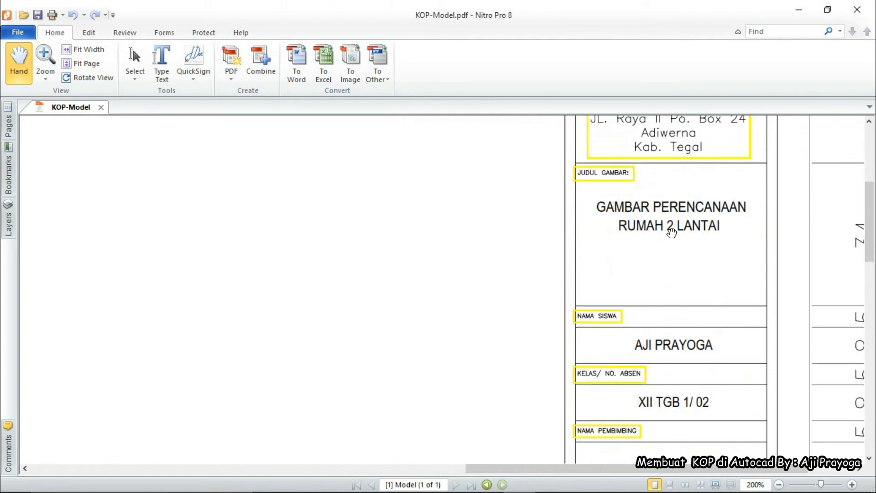
pyautogui.click(799, 9)
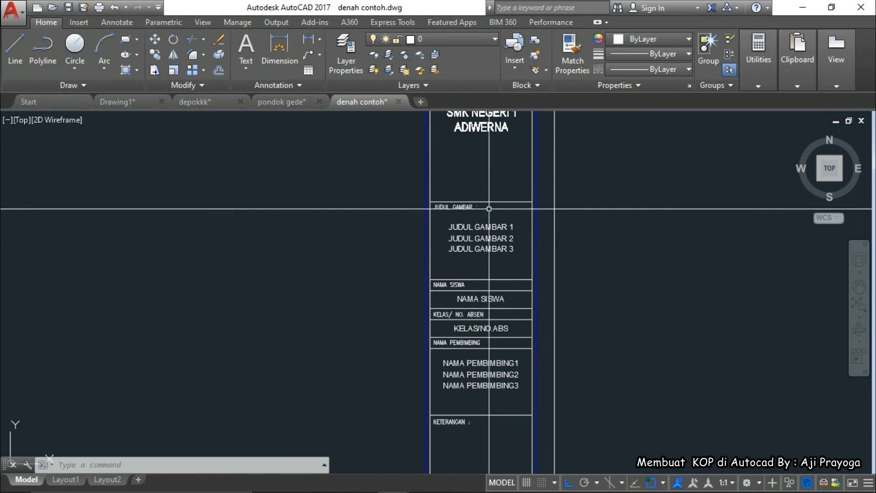
# Retype the JUDUL GAMBAR 1 attribute as GAMBAR PERENCANAAN, checking the PDF for wording
pyautogui.scroll(4, 479, 226)
pyautogui.scroll(-2, 480, 227)
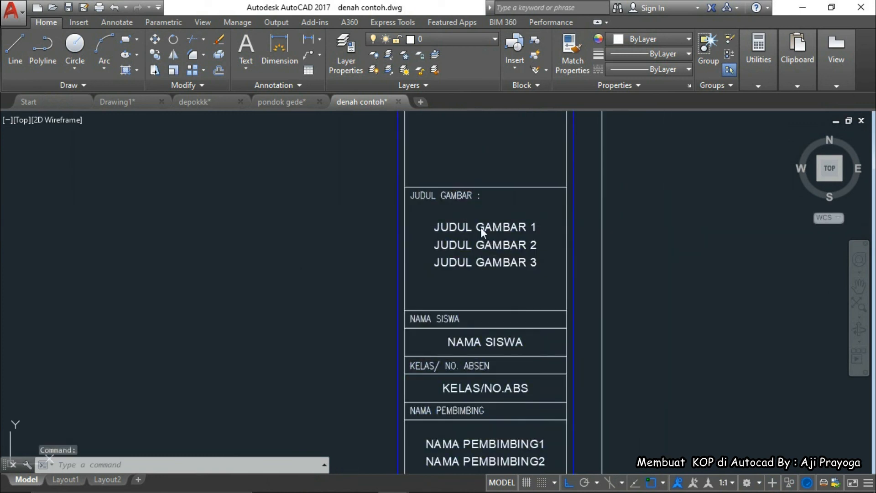
pyautogui.doubleClick(480, 228)
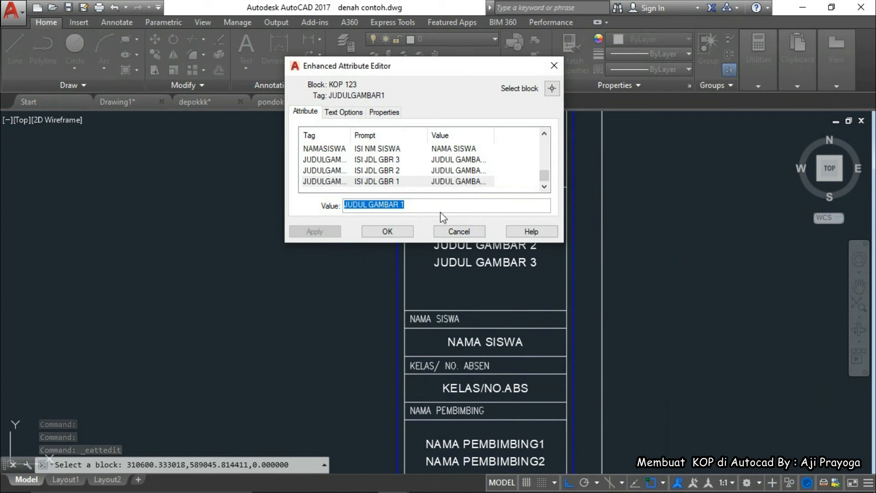
pyautogui.write('PEREN')
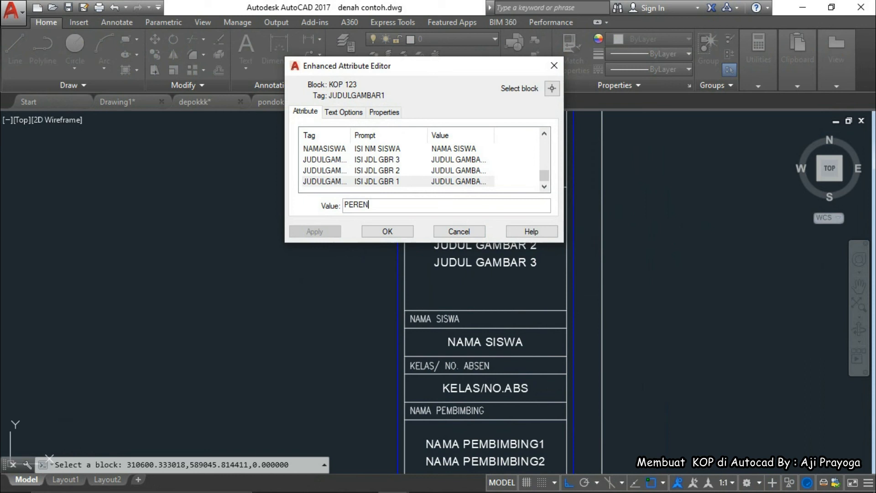
pyautogui.write('CANAAN')
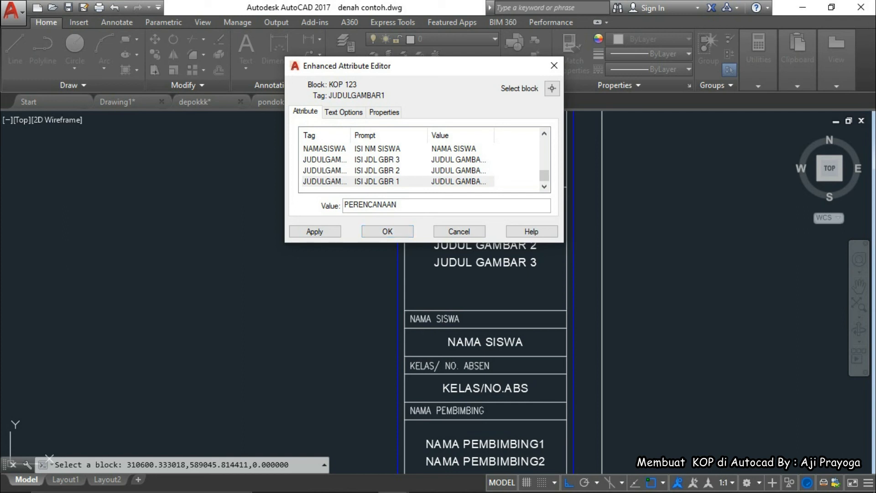
pyautogui.click(525, 483)
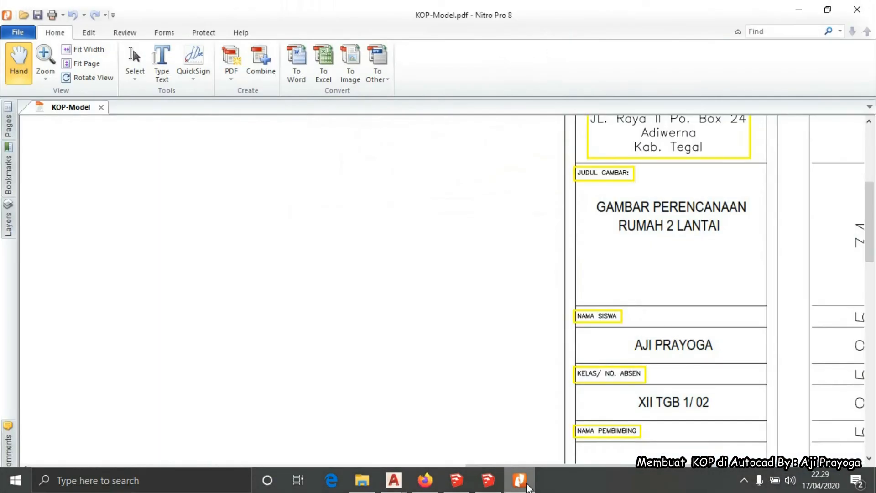
pyautogui.click(525, 484)
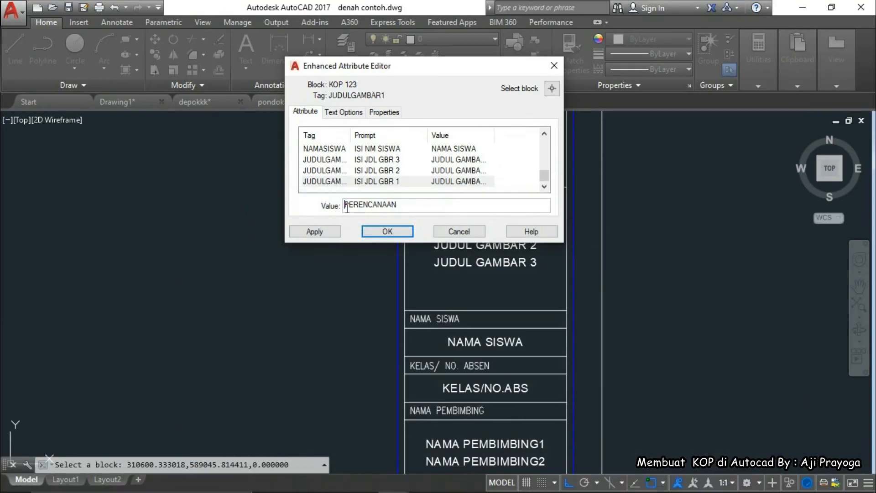
pyautogui.write('GAMBAR')
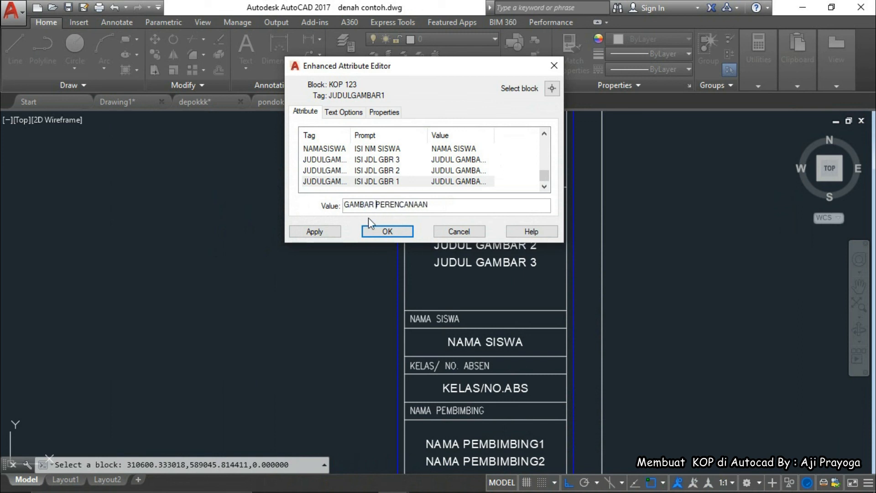
pyautogui.click(392, 230)
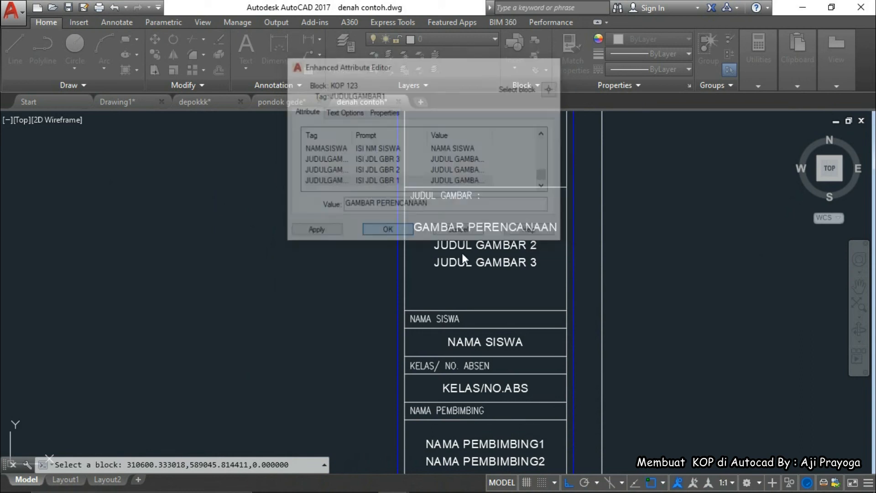
pyautogui.doubleClick(486, 261)
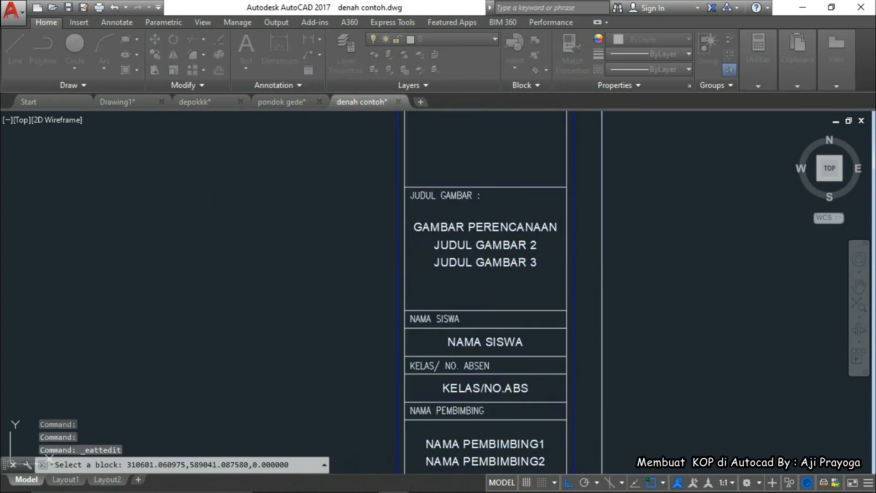
# Set the second drawing title to DENAH 2 LANTAI
pyautogui.press('Escape')
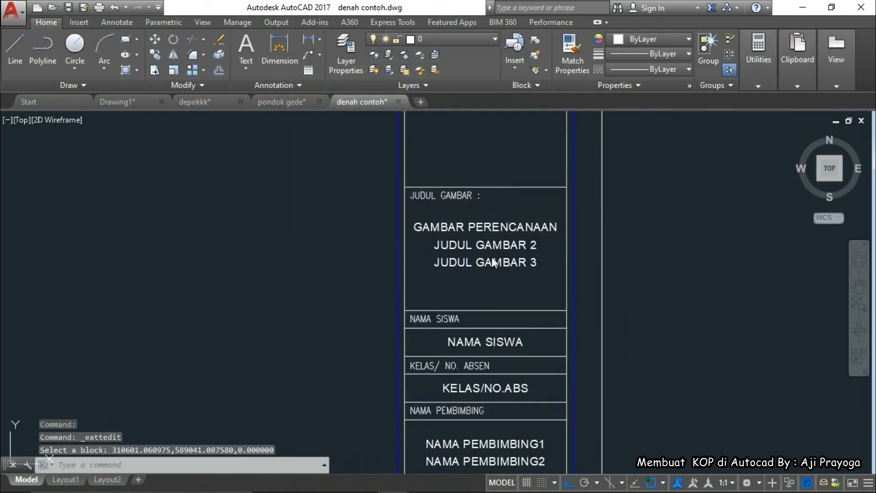
pyautogui.doubleClick(456, 245)
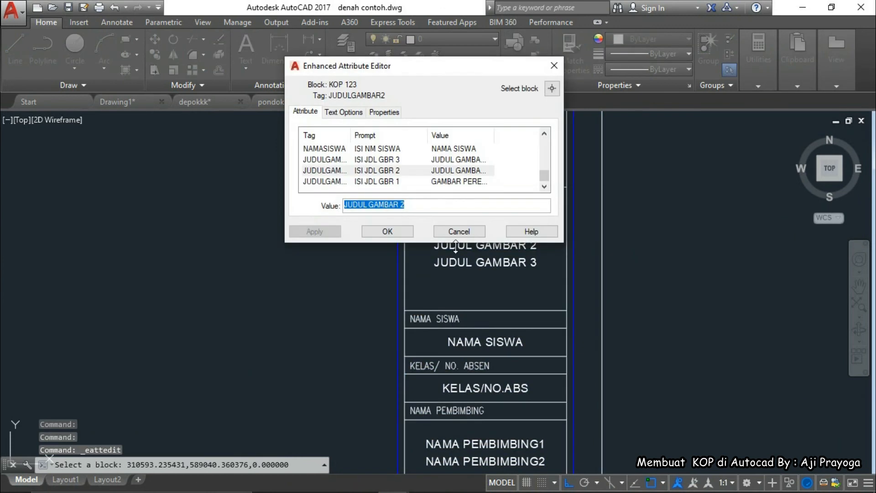
pyautogui.write('DENAH')
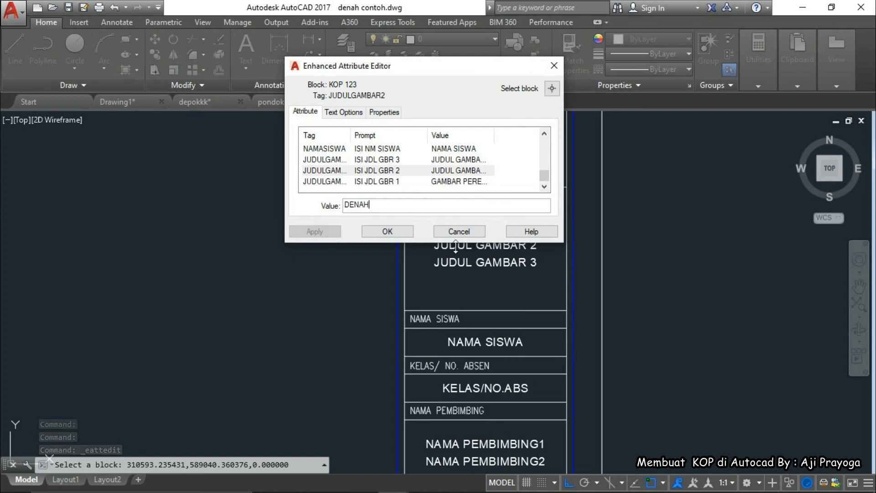
pyautogui.write(' 2 LANTAI')
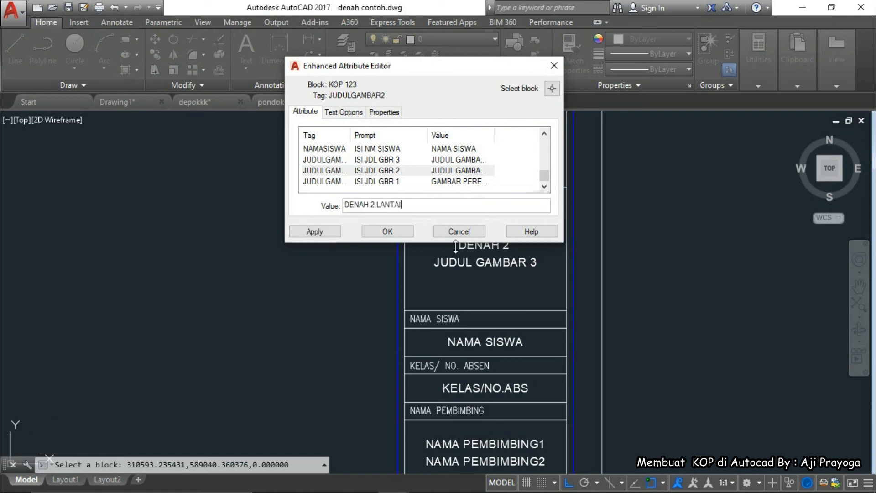
pyautogui.click(402, 230)
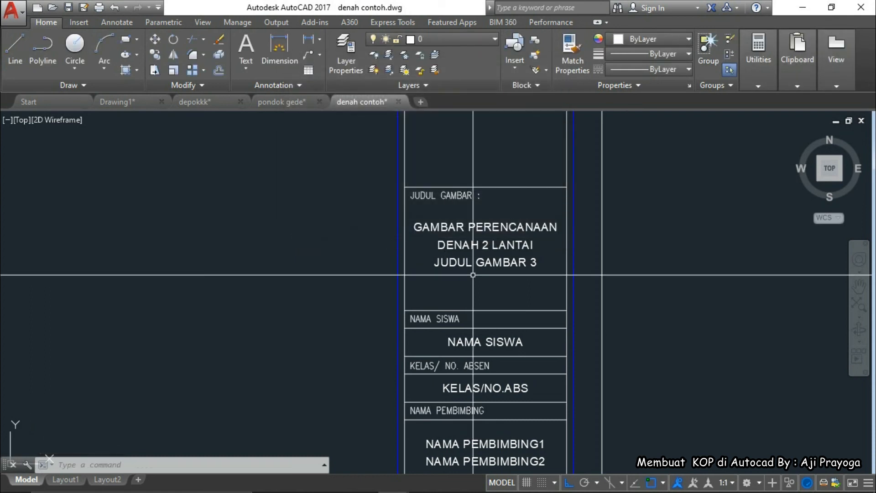
# Clear the JUDUL GAMBAR 3 title line so it is empty
pyautogui.scroll(4, 502, 254)
pyautogui.scroll(-2, 501, 255)
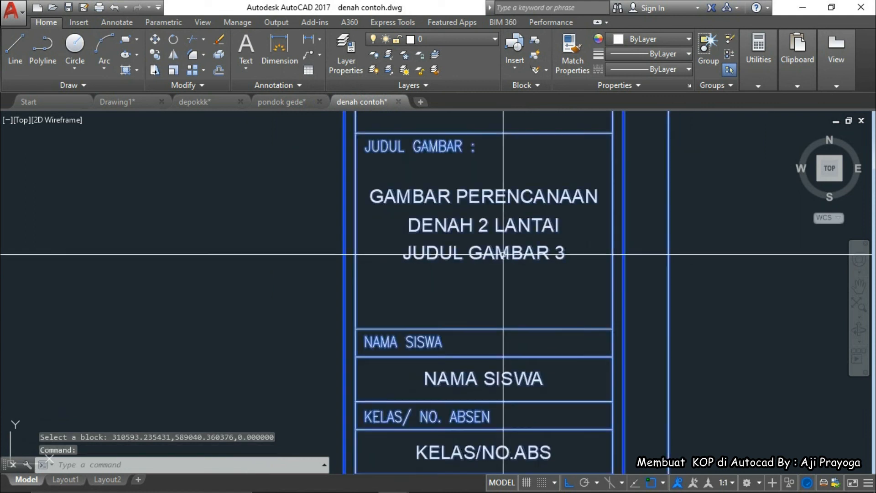
pyautogui.doubleClick(507, 258)
pyautogui.press('BackSpace')
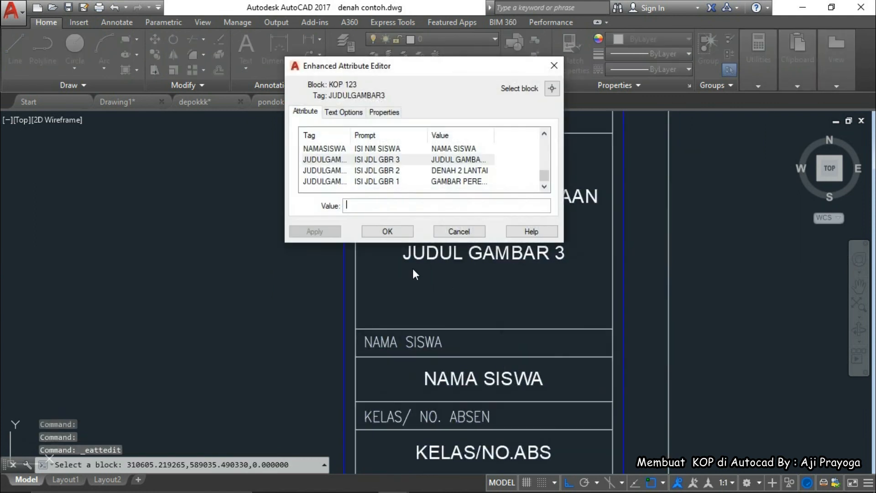
pyautogui.click(388, 235)
# Zoom in on the NAMA SISWA, KELAS and PEMBIMBING rows of the title block
pyautogui.scroll(-4, 433, 290)
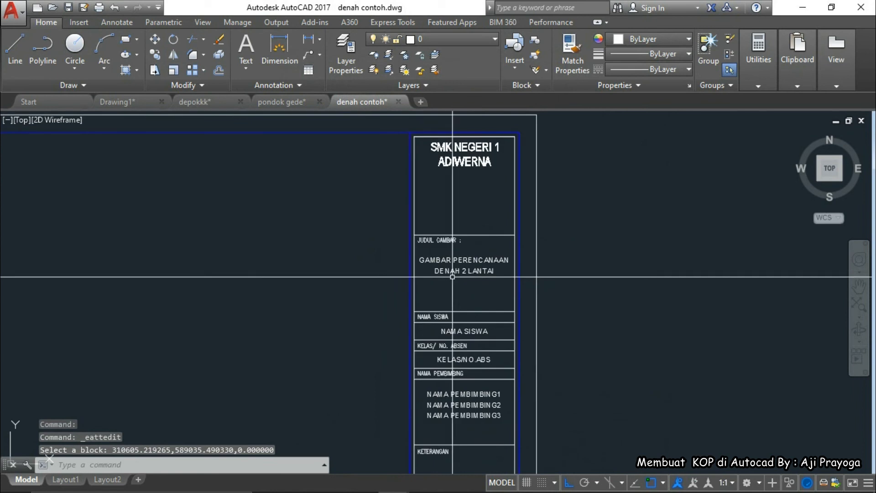
pyautogui.scroll(4, 470, 286)
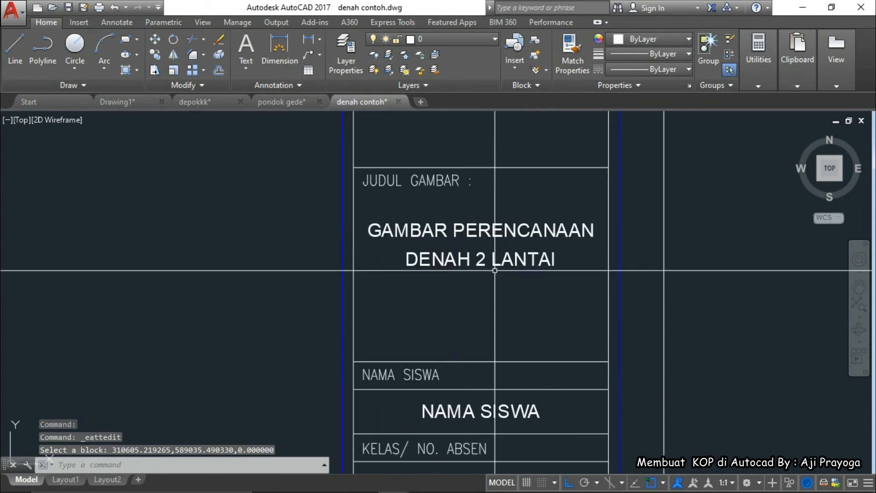
pyautogui.scroll(-3, 474, 279)
pyautogui.scroll(-2, 470, 273)
pyautogui.scroll(4, 470, 274)
pyautogui.scroll(-5, 471, 277)
pyautogui.scroll(5, 471, 278)
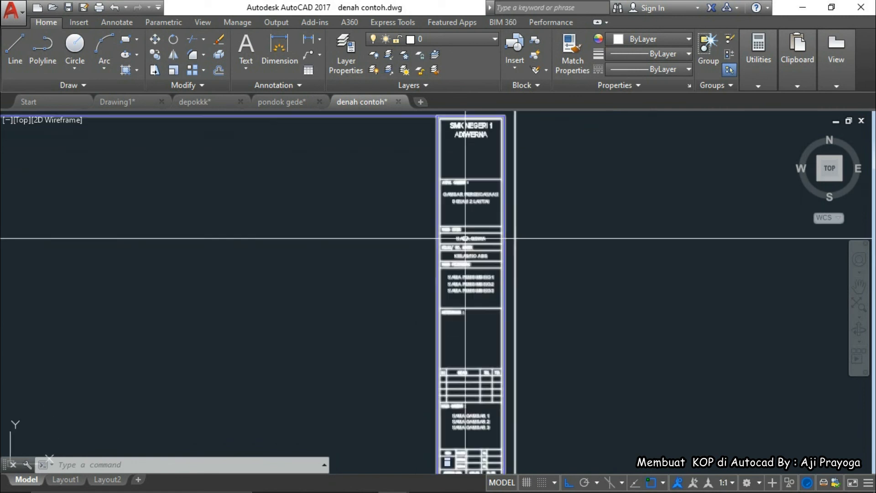
pyautogui.scroll(2, 467, 242)
pyautogui.scroll(-2, 393, 195)
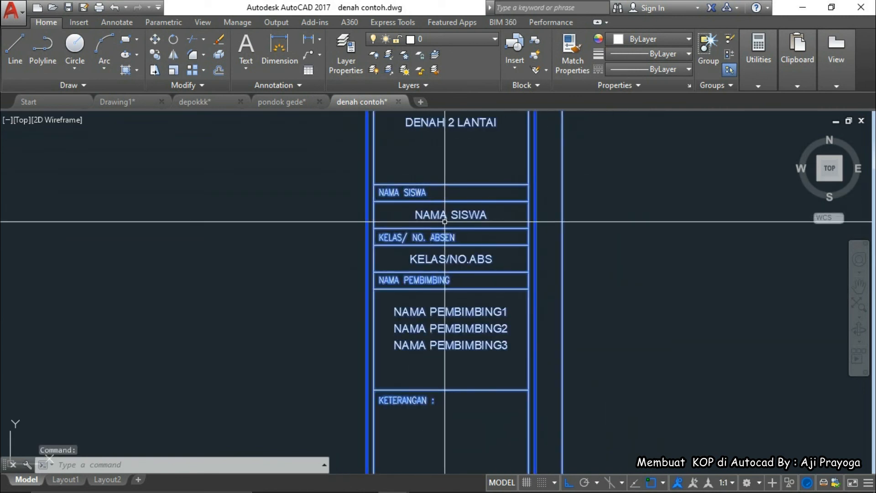
pyautogui.scroll(3, 427, 224)
# Enter the student's full name in the NAMA SISWA attribute
pyautogui.doubleClick(423, 231)
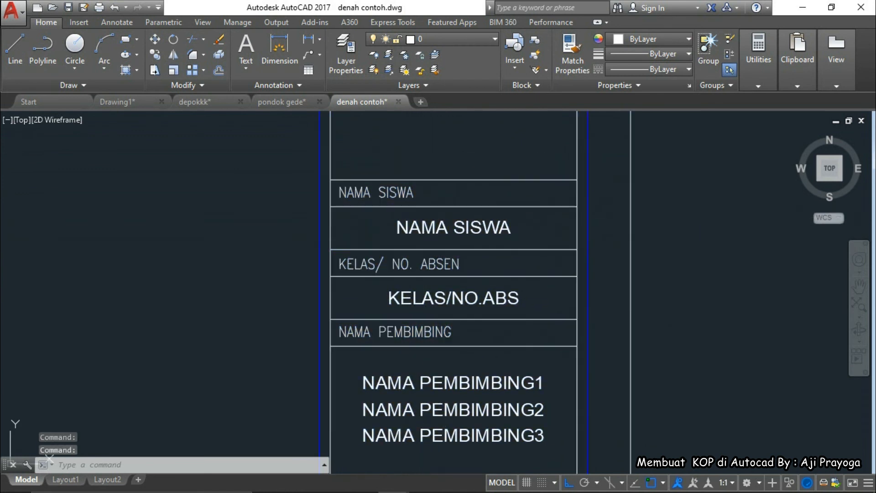
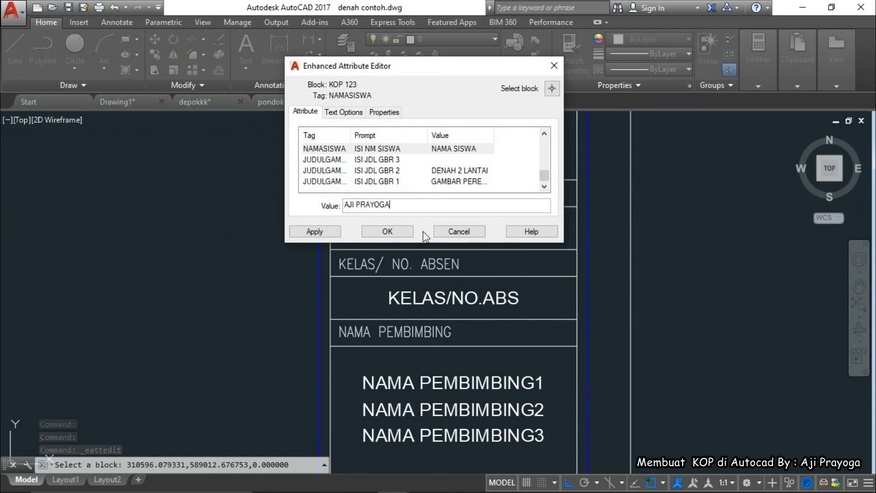
pyautogui.click(388, 231)
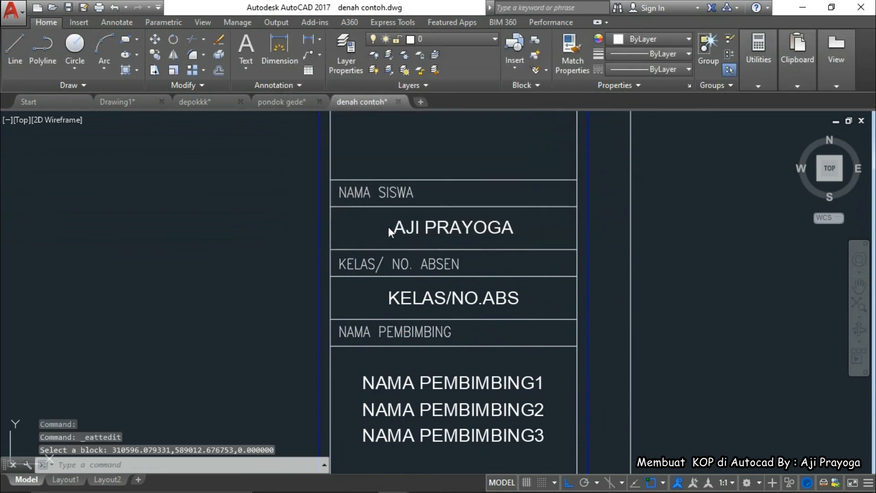
pyautogui.moveTo(410, 262); pyautogui.dragTo(401, 212, button='middle')
pyautogui.doubleClick(407, 246)
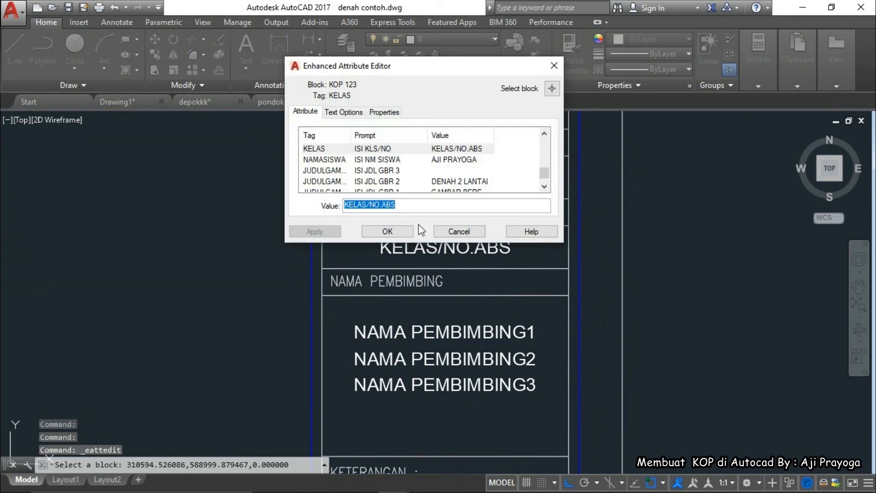
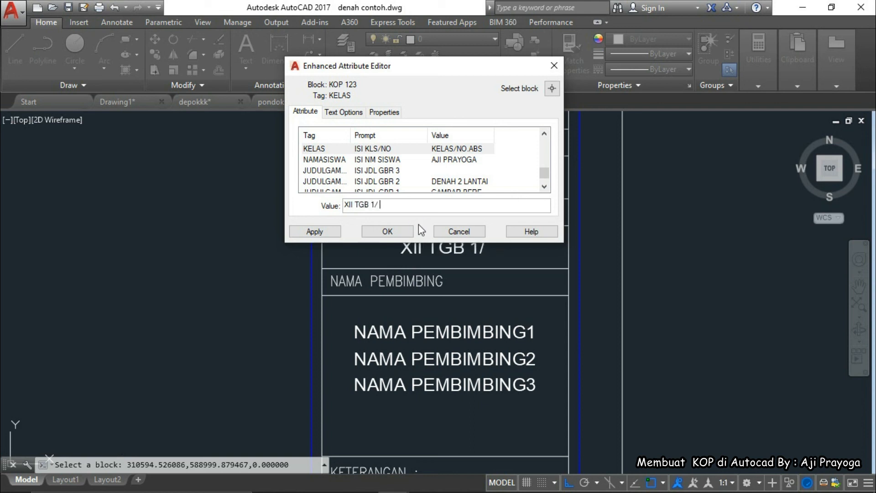
pyautogui.click(388, 231)
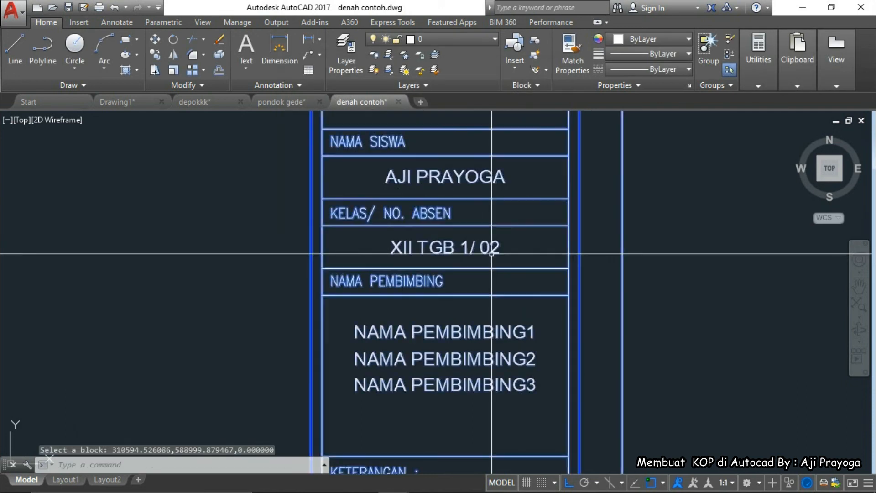
pyautogui.doubleClick(492, 254)
pyautogui.press('Escape')
pyautogui.press('Escape')
pyautogui.press('Escape')
pyautogui.scroll(-2, 484, 269)
pyautogui.moveTo(484, 269); pyautogui.dragTo(482, 222, button='middle')
pyautogui.scroll(3, 439, 276)
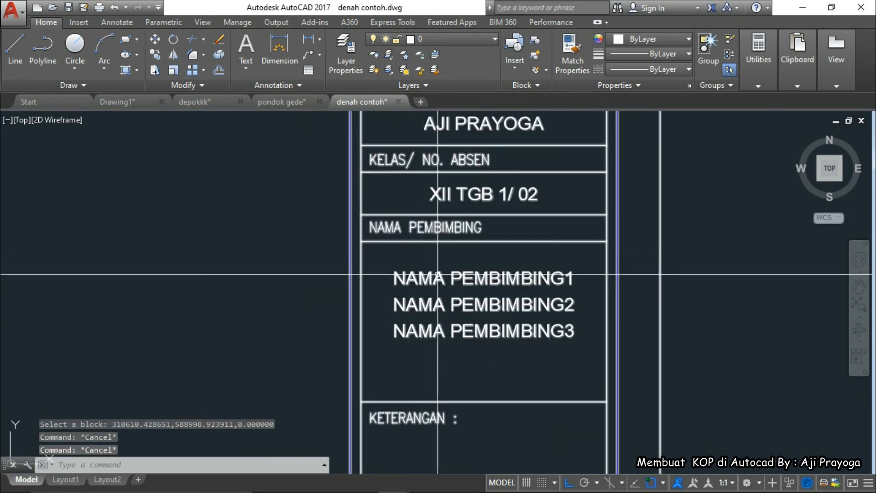
# Change the first supervisor line to GURU PEMBIMBING 1
pyautogui.doubleClick(438, 276)
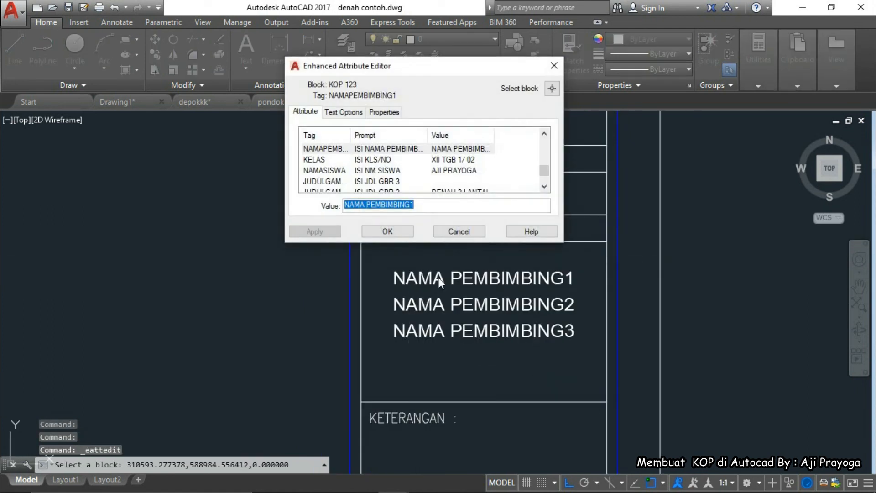
pyautogui.write('GU')
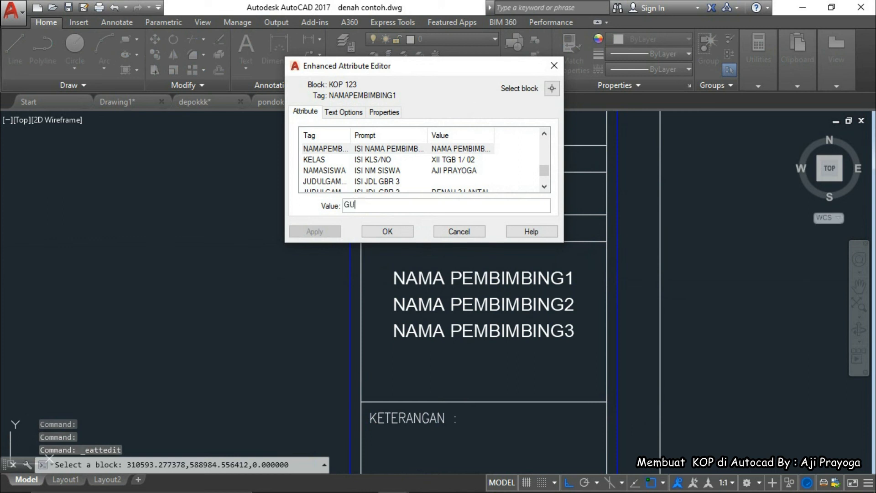
pyautogui.write('RU PEMBIN')
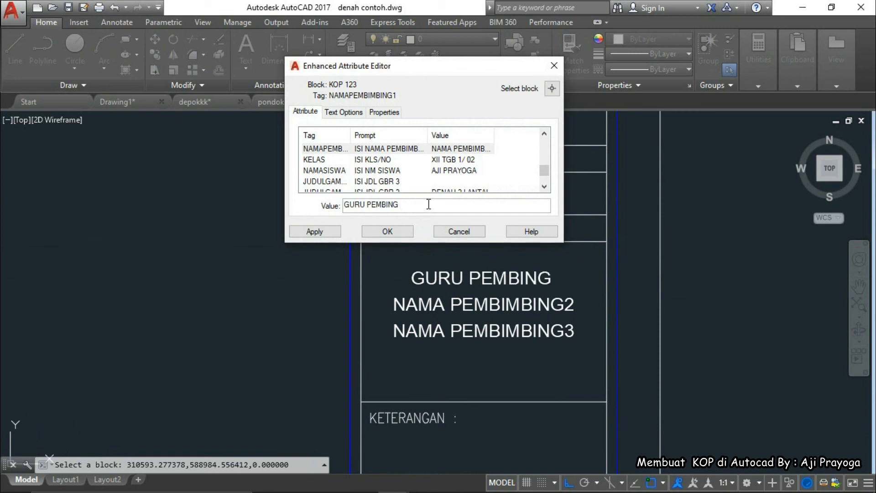
pyautogui.press('BackSpace')
pyautogui.write('MBING')
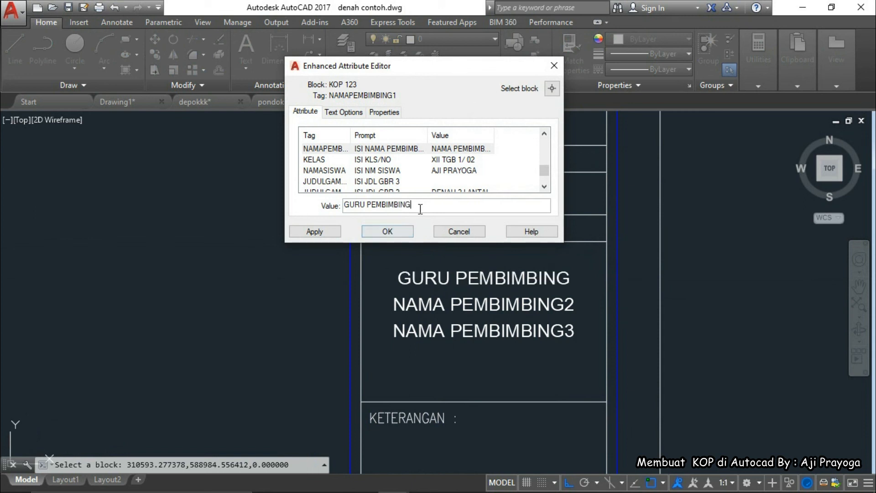
pyautogui.write(' 1')
pyautogui.click(406, 232)
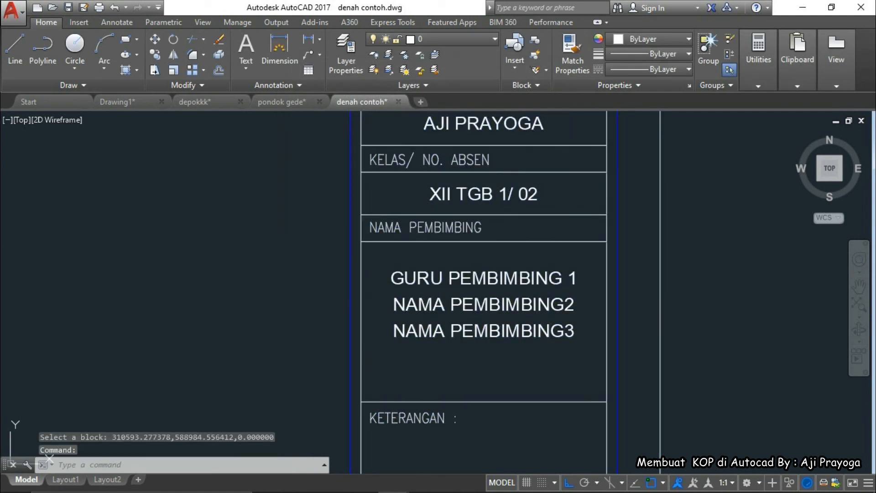
# Clear the second and third NAMA PEMBIMBING lines
pyautogui.doubleClick(421, 304)
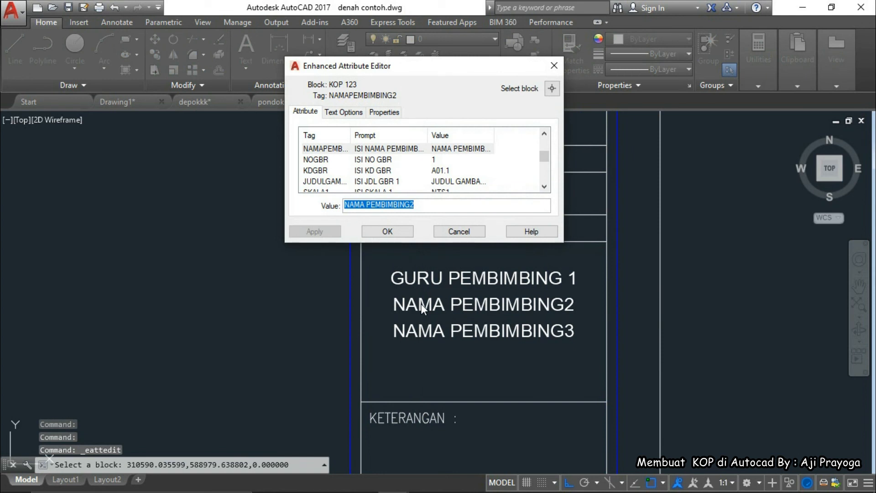
pyautogui.press('BackSpace')
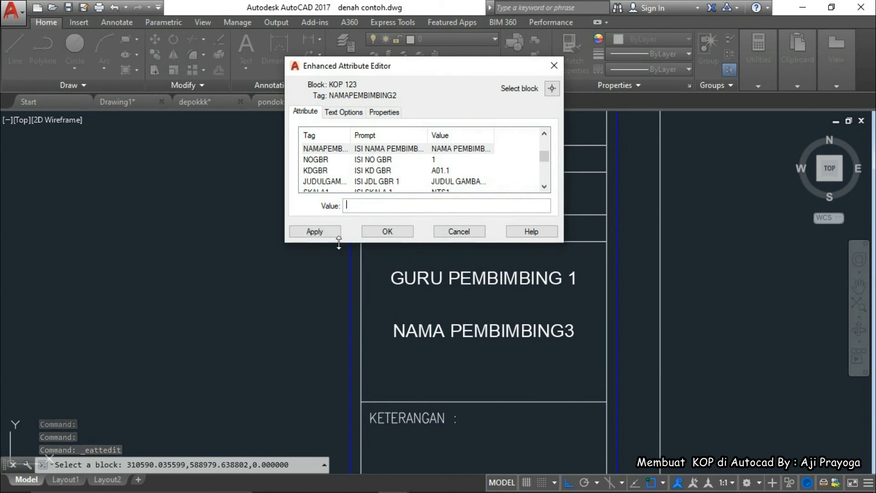
pyautogui.click(387, 231)
pyautogui.doubleClick(427, 329)
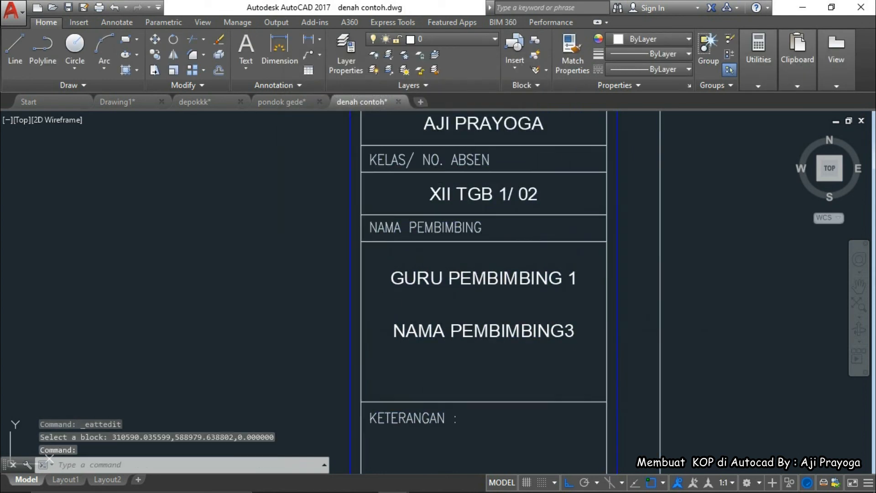
pyautogui.press('BackSpace')
pyautogui.click(392, 230)
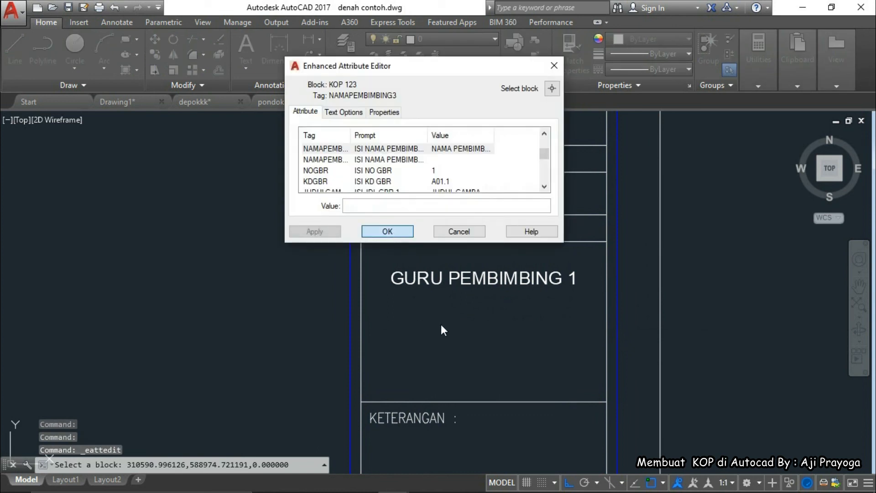
pyautogui.scroll(-2, 456, 338)
pyautogui.moveTo(476, 345); pyautogui.dragTo(474, 278, button='middle')
pyautogui.scroll(-2, 473, 278)
pyautogui.moveTo(458, 323); pyautogui.dragTo(440, 237, button='middle')
pyautogui.scroll(4, 449, 377)
# Clear the NAMA GAMBAR 1 drawing-name line so it is empty
pyautogui.moveTo(439, 373); pyautogui.dragTo(440, 324, button='middle')
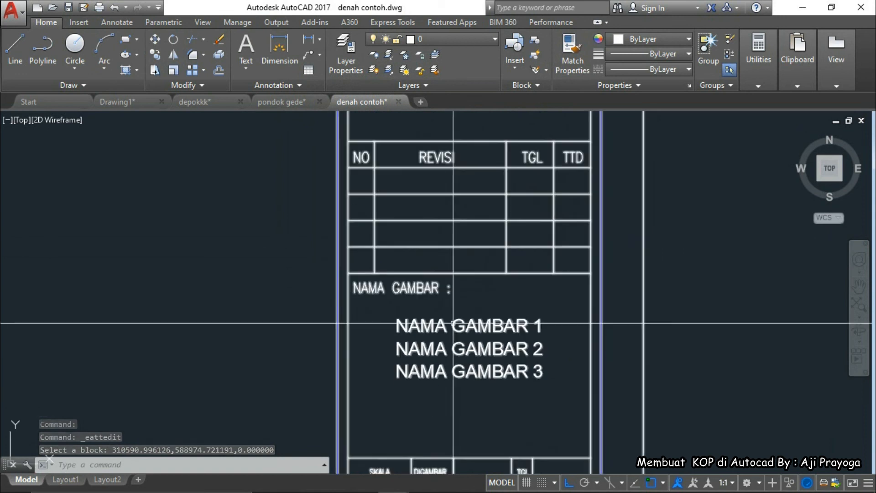
pyautogui.doubleClick(440, 325)
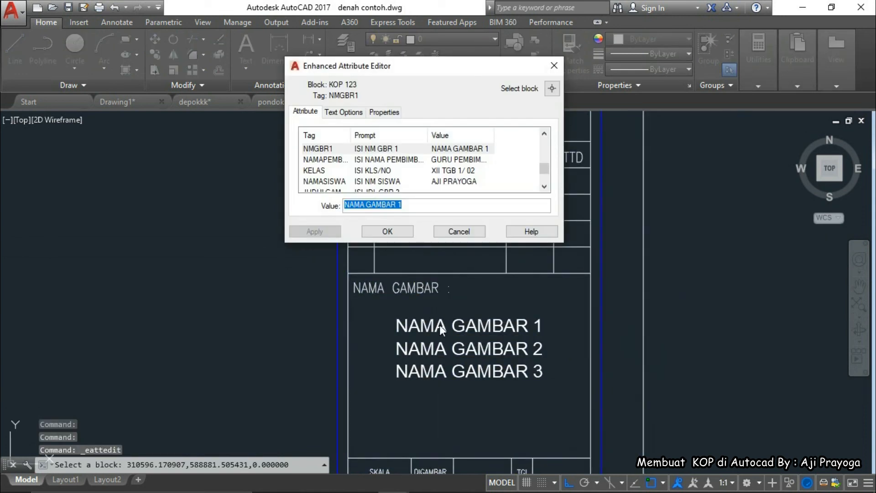
pyautogui.press('Escape')
pyautogui.scroll(-5, 420, 335)
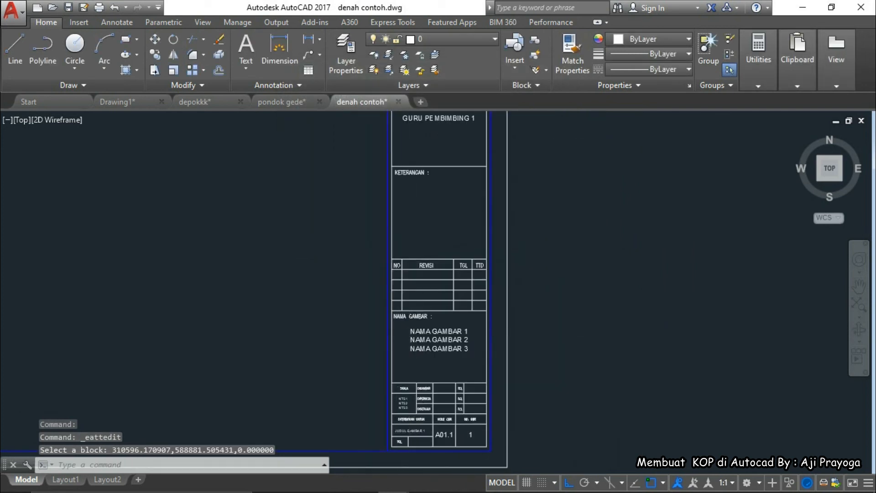
pyautogui.scroll(-2, 515, 322)
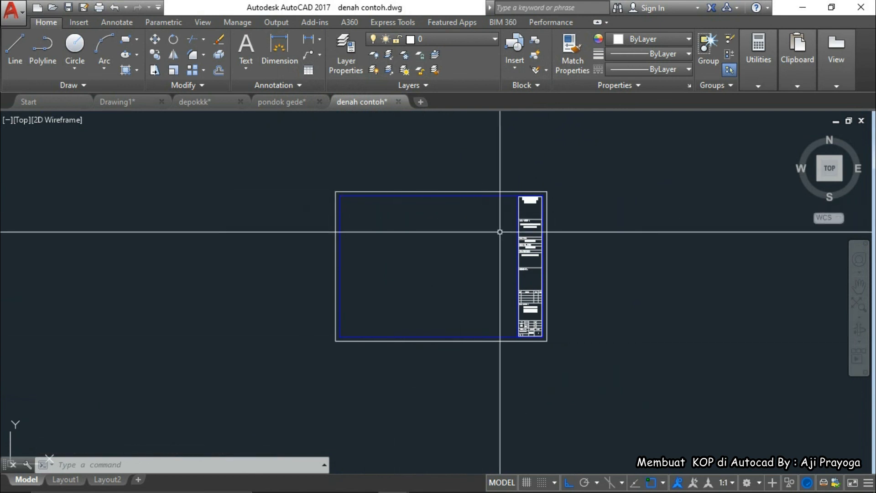
pyautogui.scroll(10, 497, 297)
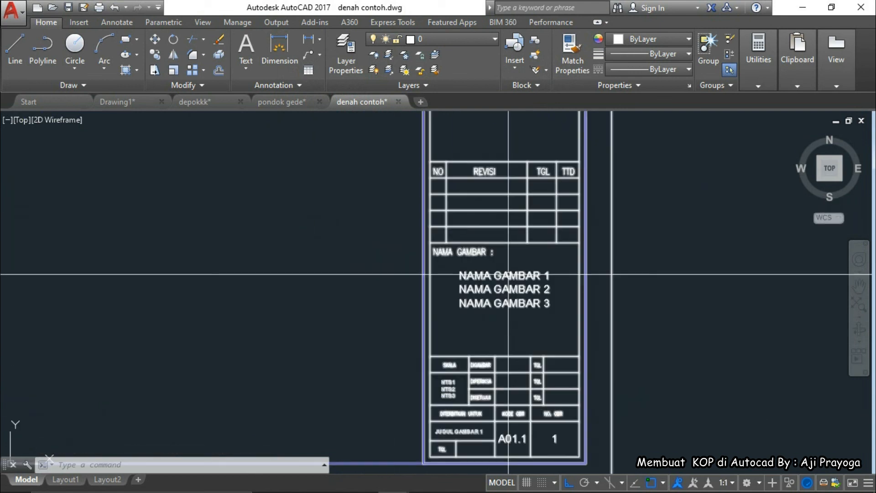
pyautogui.scroll(-5, 472, 319)
pyautogui.scroll(7, 484, 307)
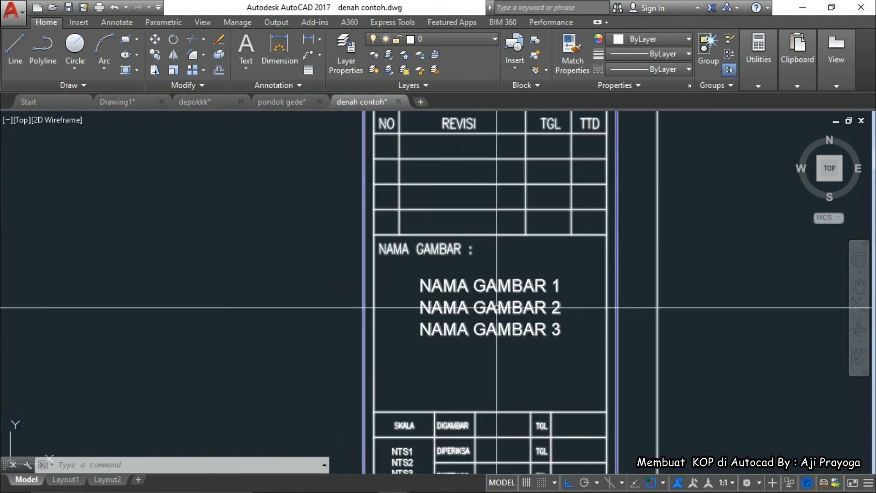
pyautogui.doubleClick(489, 285)
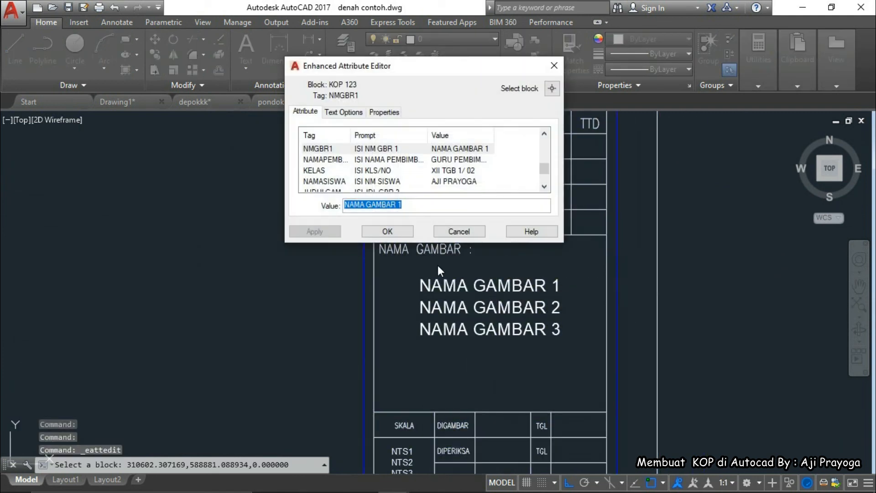
pyautogui.press('Delete')
pyautogui.click(387, 231)
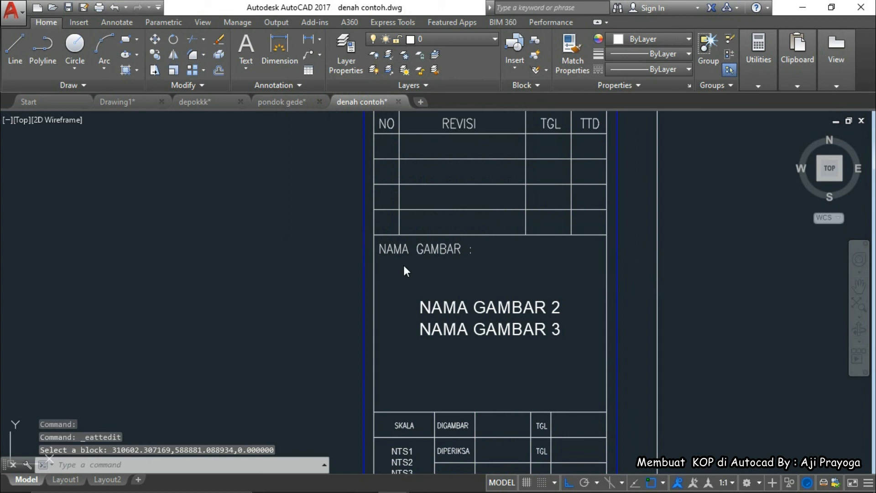
# Rename the second and third drawing-name lines DENAH LANTAI 1 and DENAH LANTAI 2
pyautogui.doubleClick(461, 308)
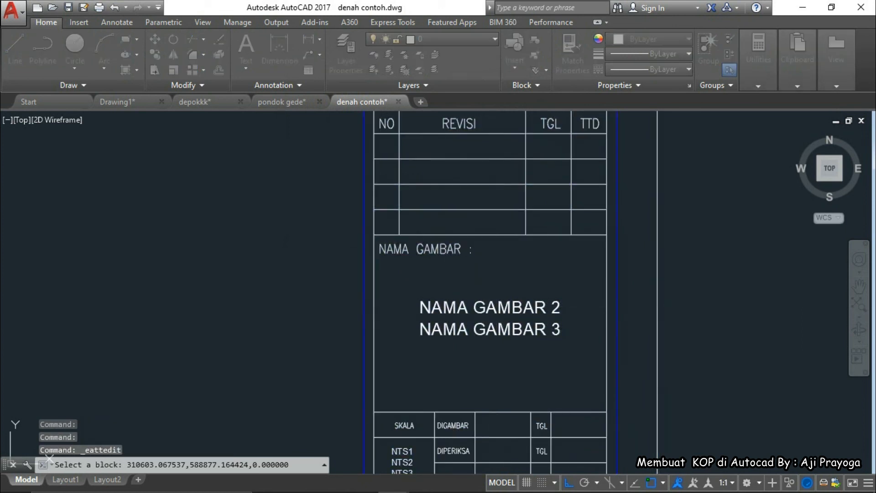
pyautogui.write('DENAH ')
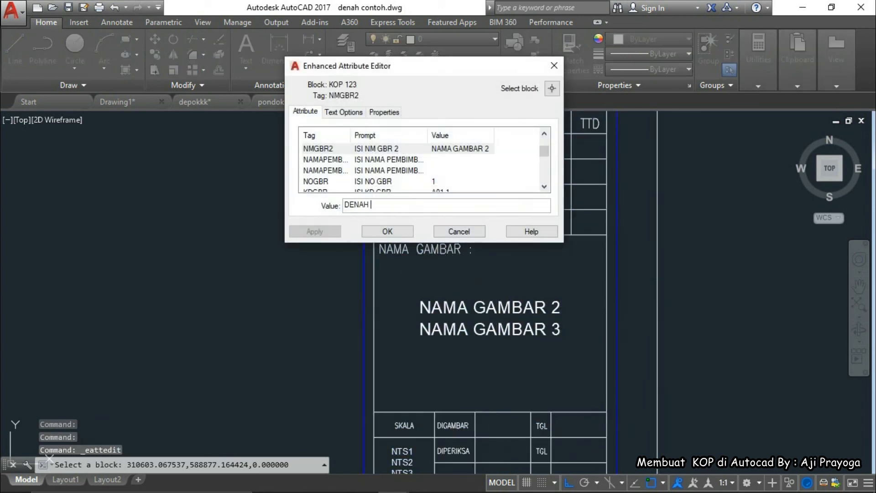
pyautogui.write('LANTAI 1')
pyautogui.click(386, 231)
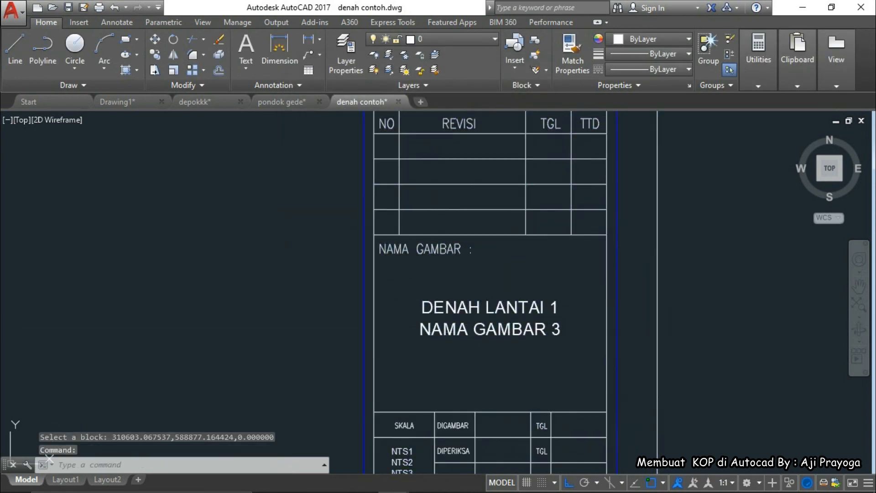
pyautogui.doubleClick(441, 333)
pyautogui.write('DENAH')
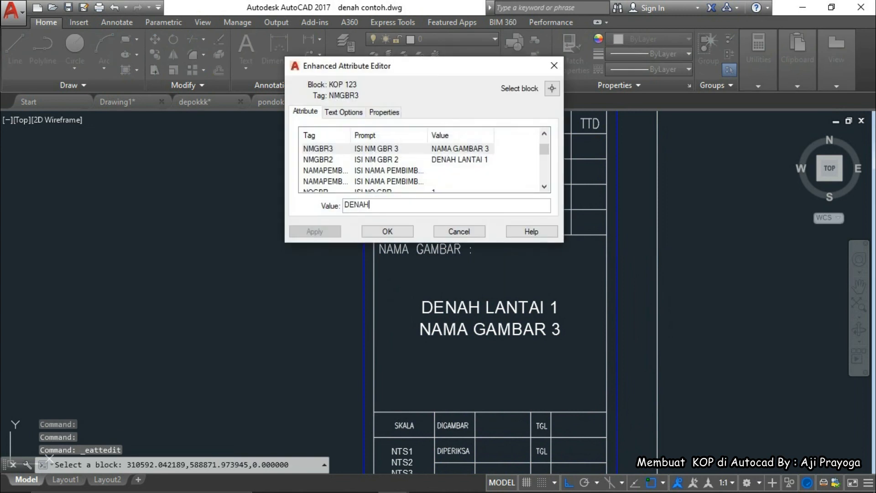
pyautogui.write(' LANTAI ')
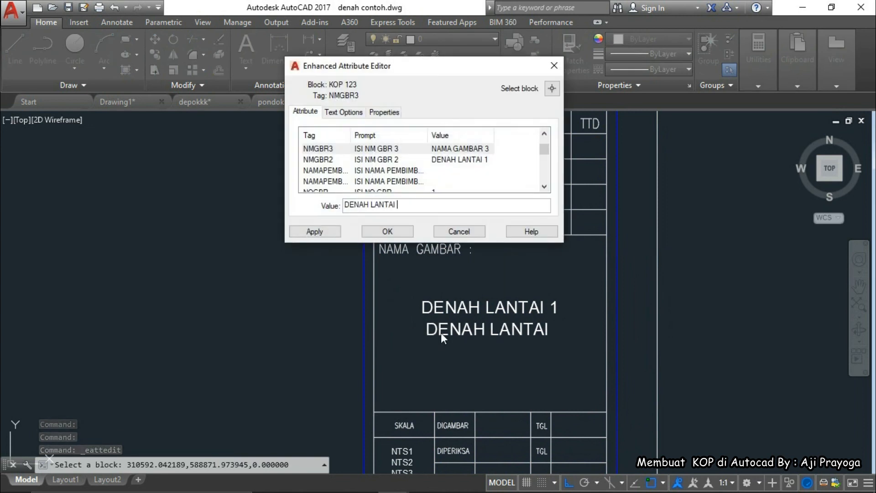
pyautogui.write('2')
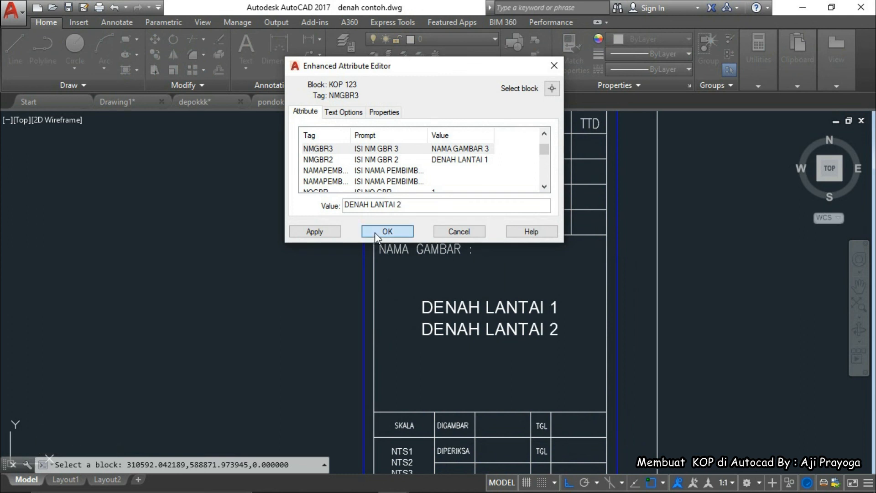
pyautogui.click(375, 232)
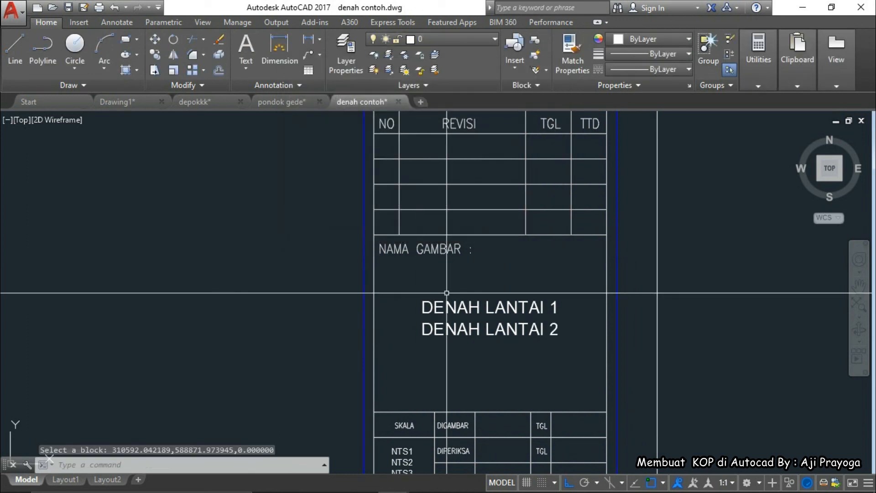
# Undo the drawing-name edits with Ctrl+Z, restoring NAMA GAMBAR 1, 2 and 3
pyautogui.scroll(-3, 447, 293)
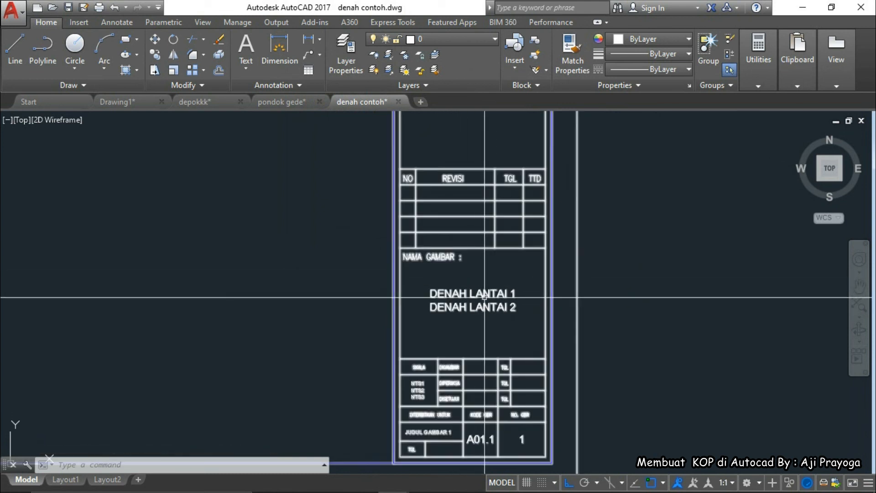
pyautogui.scroll(2, 473, 300)
pyautogui.scroll(-1, 465, 305)
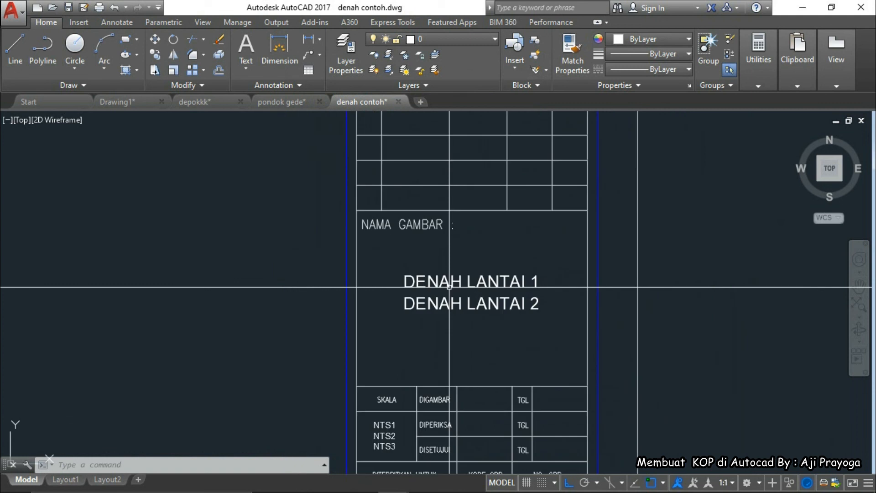
pyautogui.hotkey('ctrl', 'z')
pyautogui.hotkey('ctrl', 'z')
pyautogui.hotkey('ctrl', 'z')
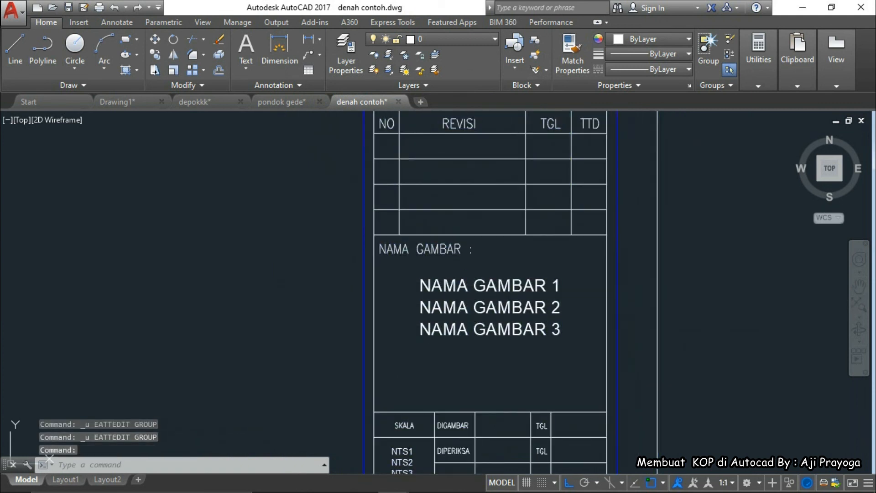
# Fill the three drawing-name lines with DENAH PERENCANAAN, ELEKTRIKAL DAN and PLAFOND
pyautogui.doubleClick(455, 290)
pyautogui.write('DENAH PERENCANAAN')
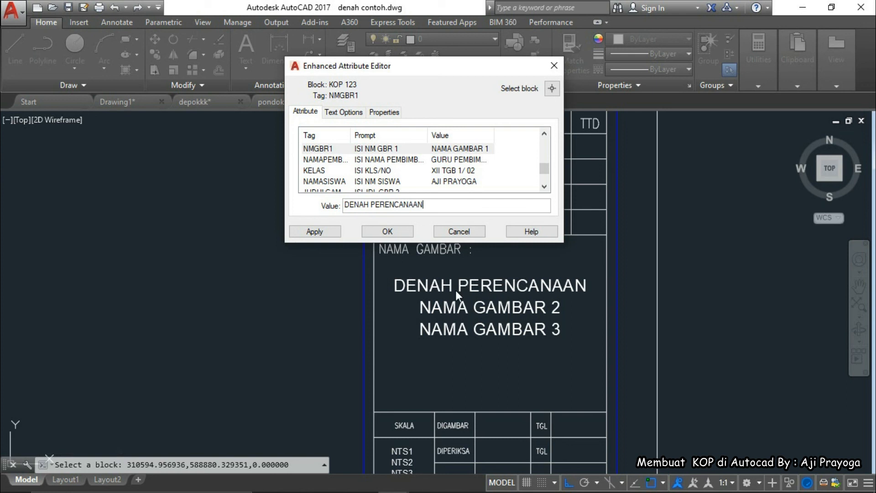
pyautogui.click(395, 237)
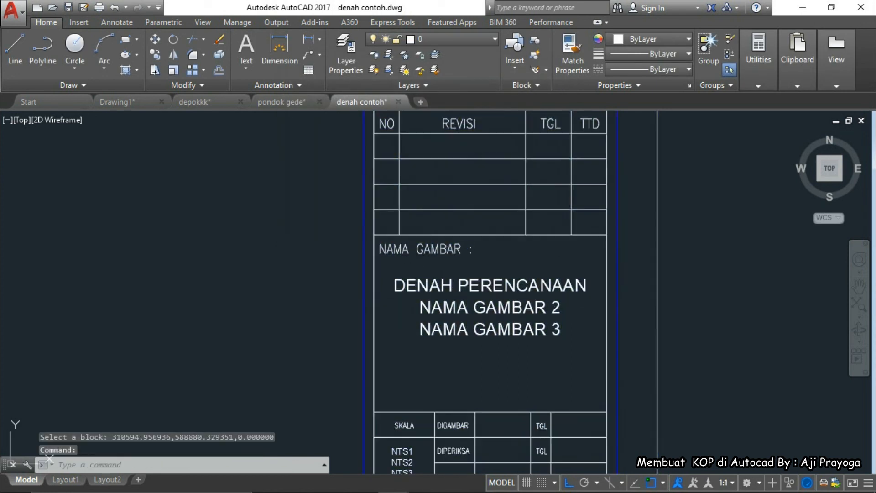
pyautogui.doubleClick(444, 311)
pyautogui.write('ELE')
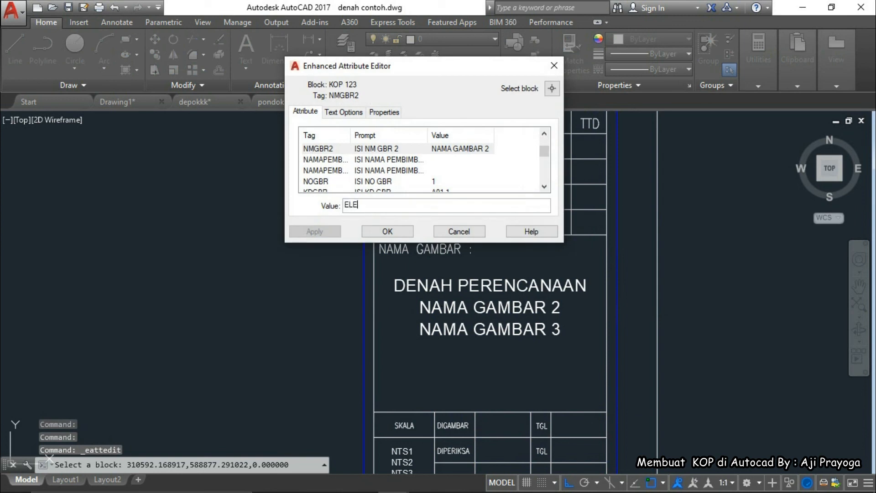
pyautogui.write('KTRIKAL DAN')
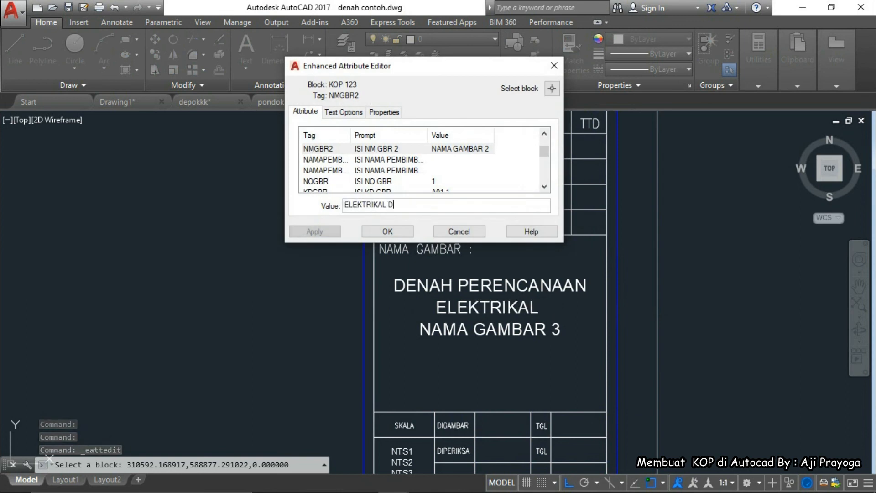
pyautogui.click(387, 231)
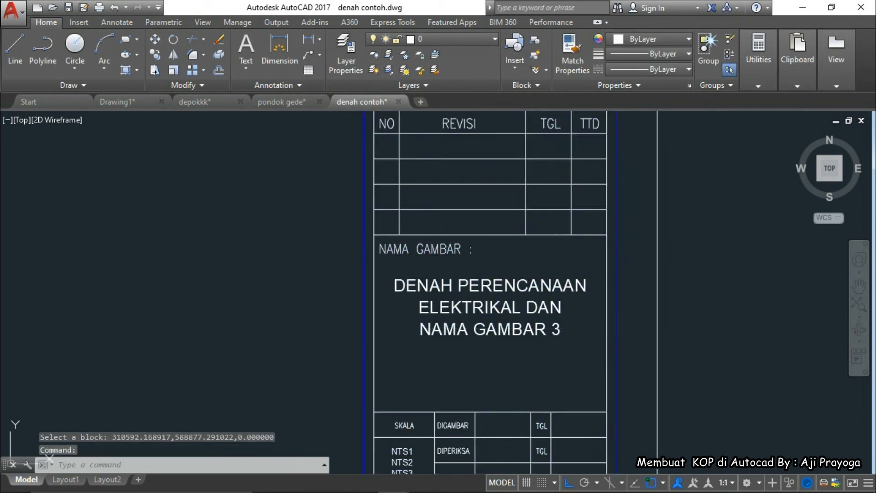
pyautogui.doubleClick(442, 330)
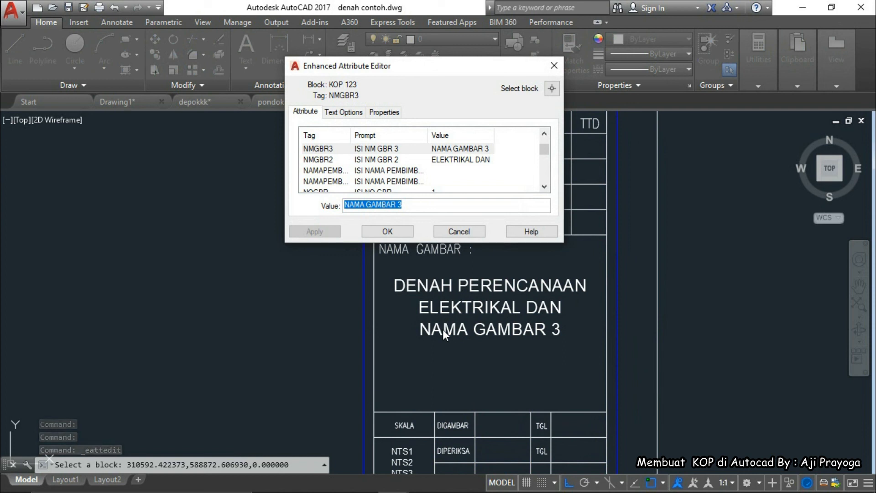
pyautogui.write('PLAFOND')
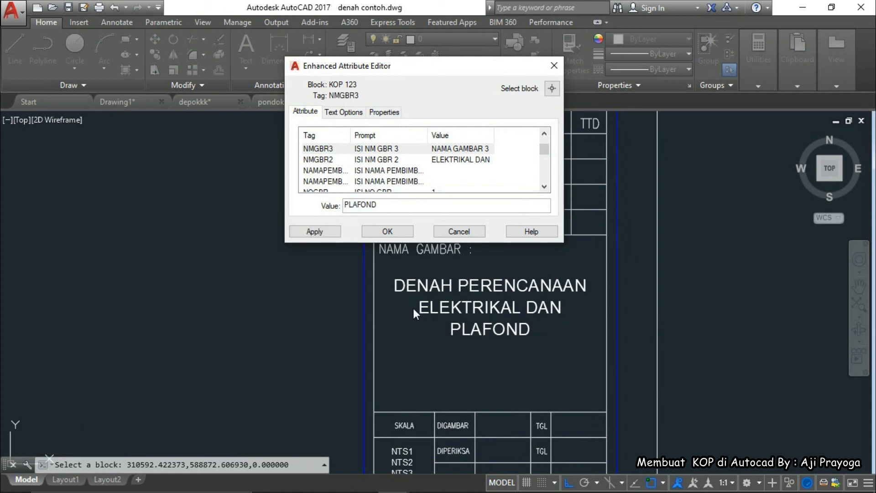
pyautogui.click(387, 230)
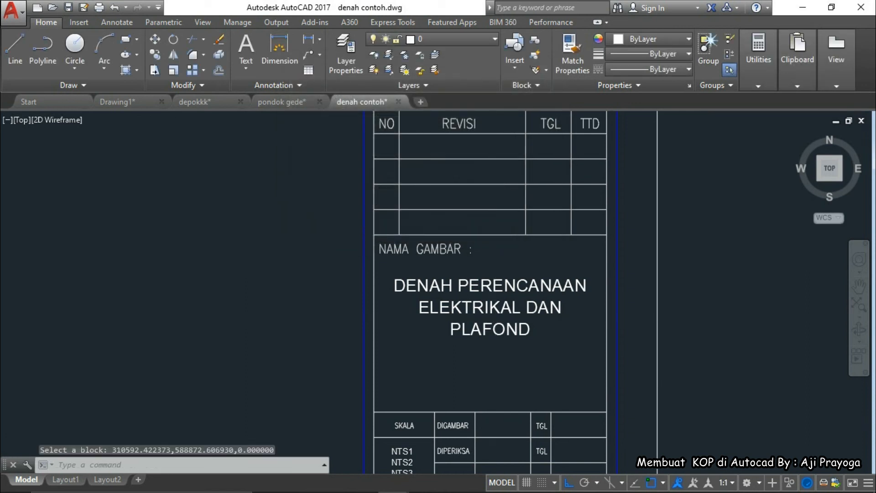
# Deselect the title block and frame the SKALA box's NTS1 scale line
pyautogui.scroll(-2, 498, 331)
pyautogui.scroll(-2, 500, 340)
pyautogui.scroll(4, 500, 348)
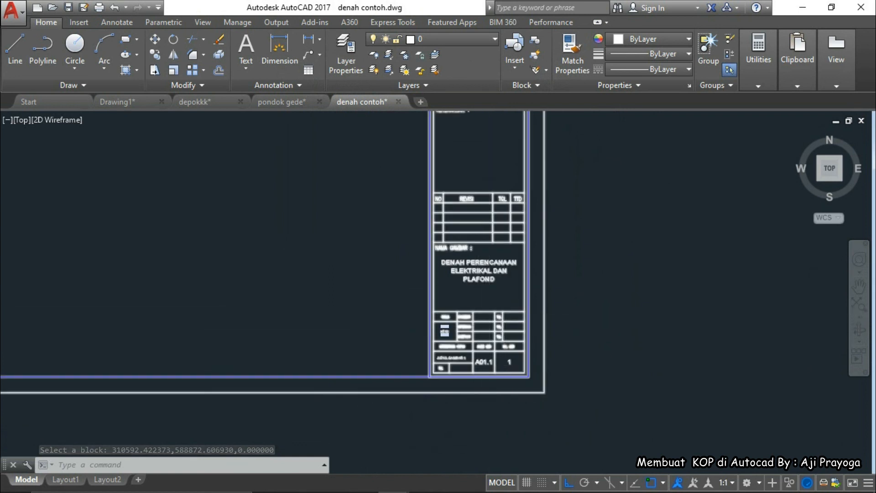
pyautogui.scroll(2, 414, 294)
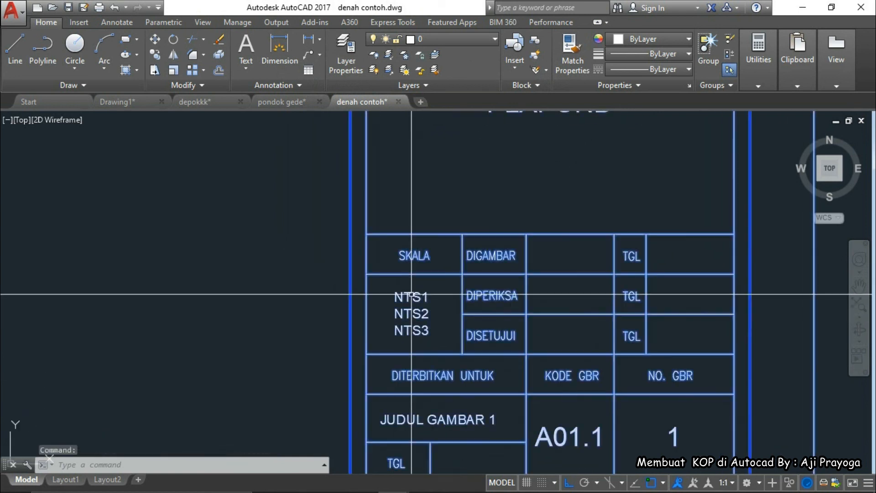
pyautogui.press('Return')
pyautogui.doubleClick(416, 300)
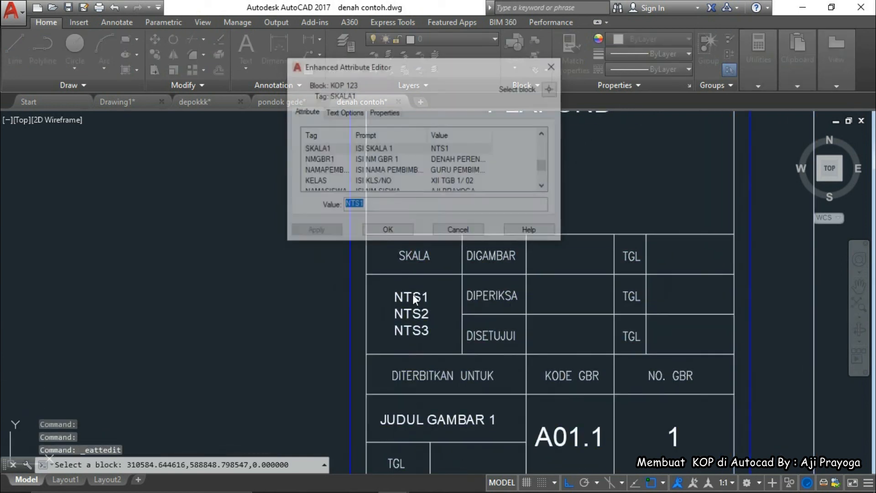
pyautogui.press('Escape')
pyautogui.scroll(-6, 445, 309)
pyautogui.scroll(-4, 512, 354)
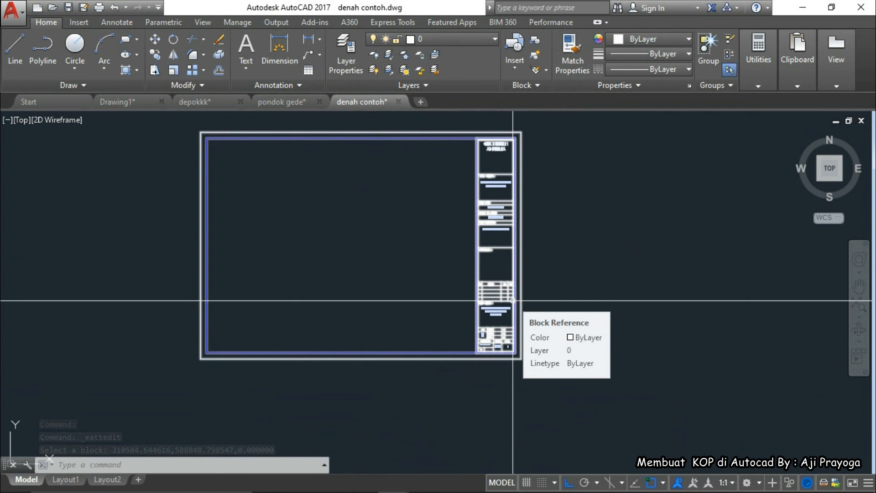
pyautogui.scroll(8, 513, 300)
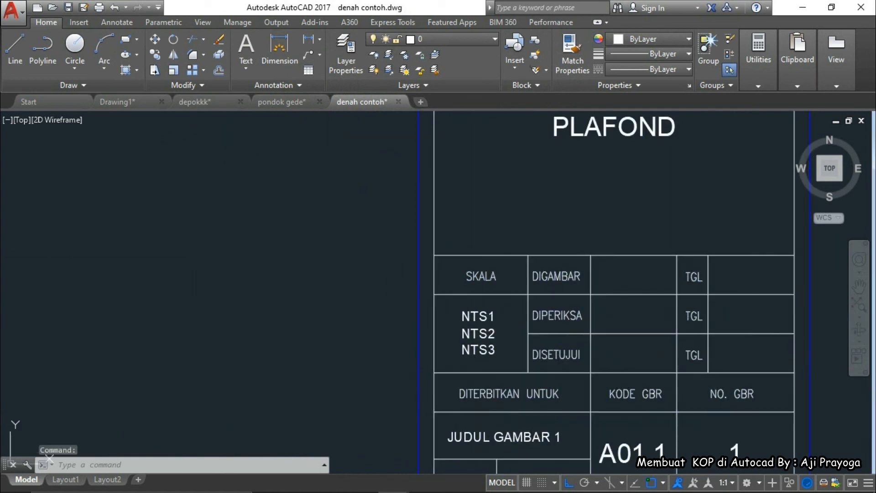
# Replace the NTS1 scale placeholder, retyping the value as 1 : 50
pyautogui.doubleClick(476, 316)
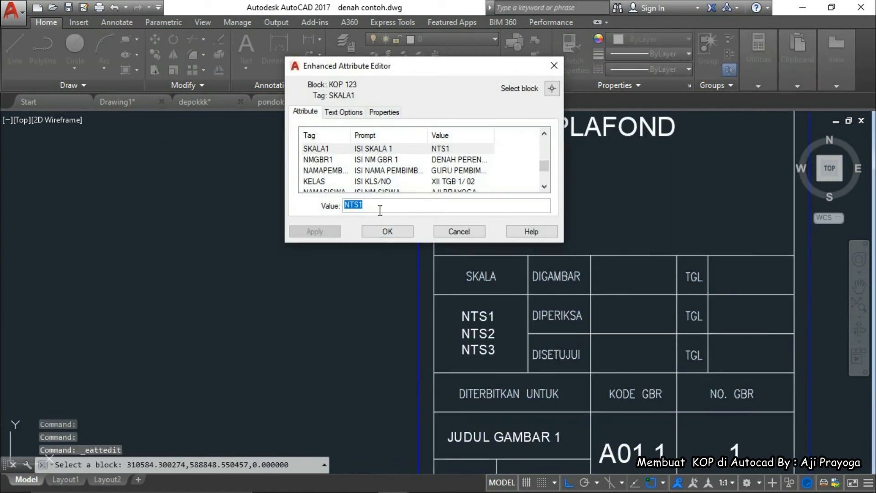
pyautogui.write('1')
pyautogui.press('Return')
pyautogui.write(';100')
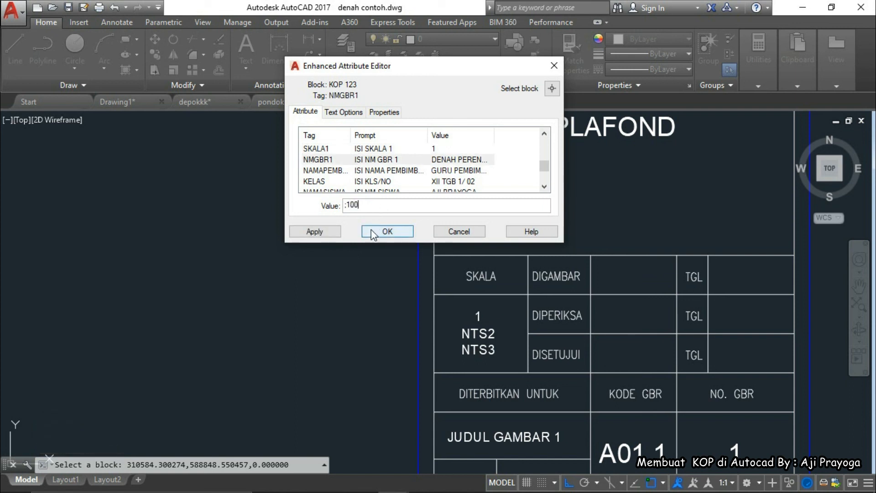
pyautogui.doubleClick(368, 206)
pyautogui.write('1')
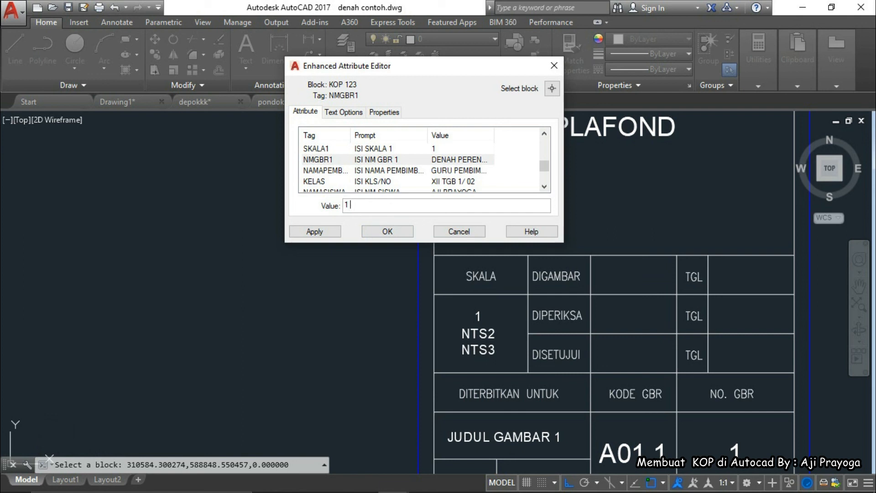
pyautogui.write(' : 50')
pyautogui.click(387, 232)
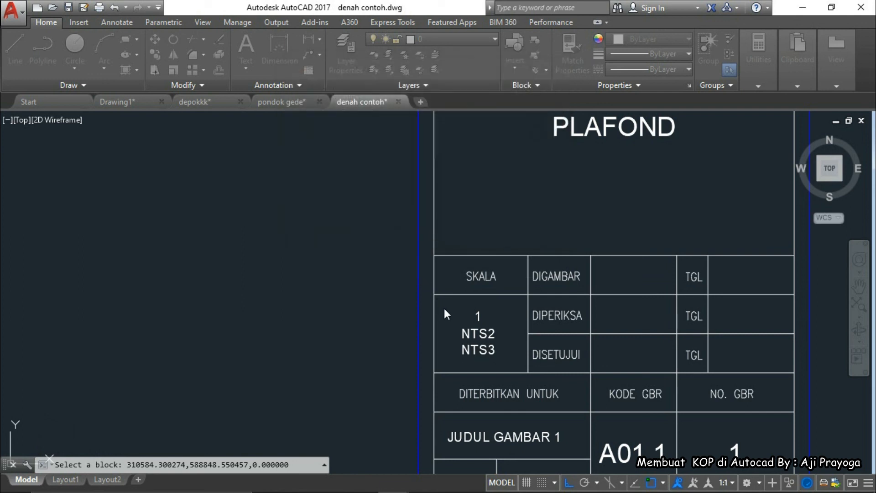
# Set the NTS2 and NTS3 scale lines to 1:10 and 1:5
pyautogui.doubleClick(477, 334)
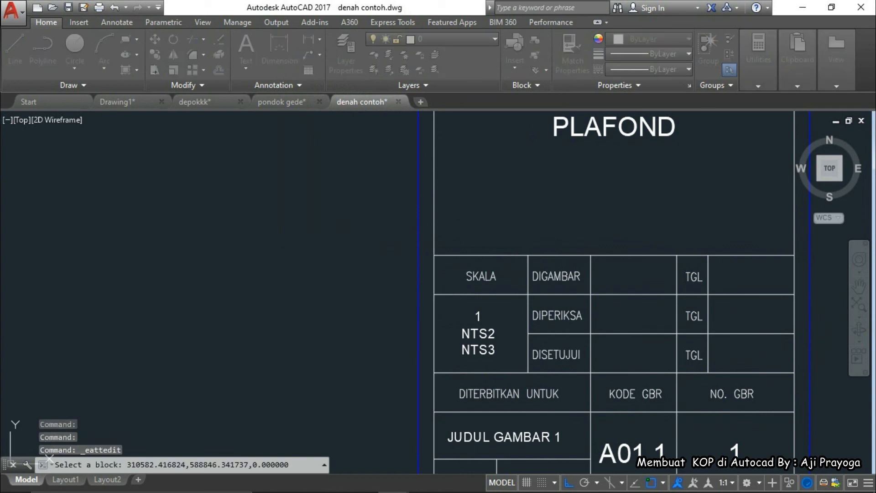
pyautogui.write('1')
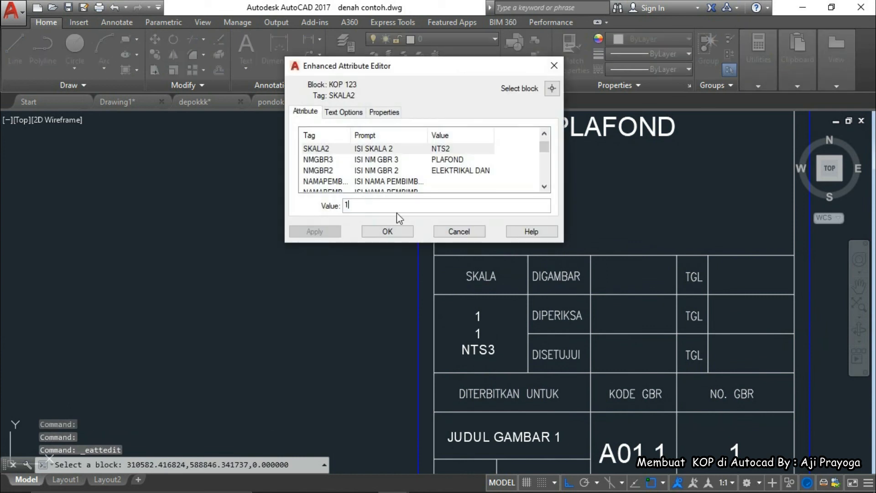
pyautogui.write(':10')
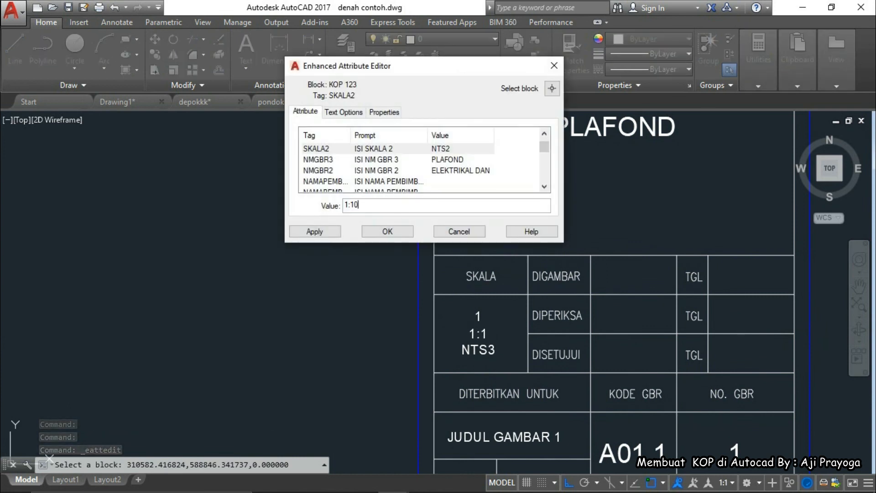
pyautogui.click(387, 232)
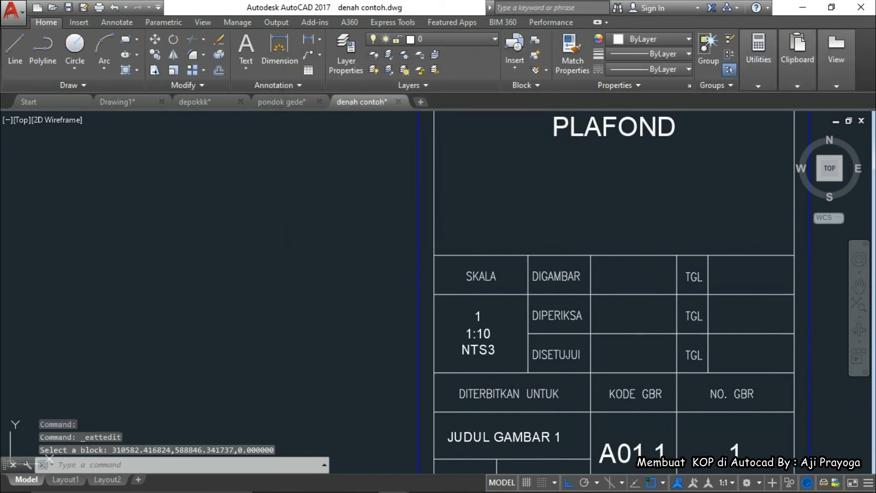
pyautogui.doubleClick(475, 359)
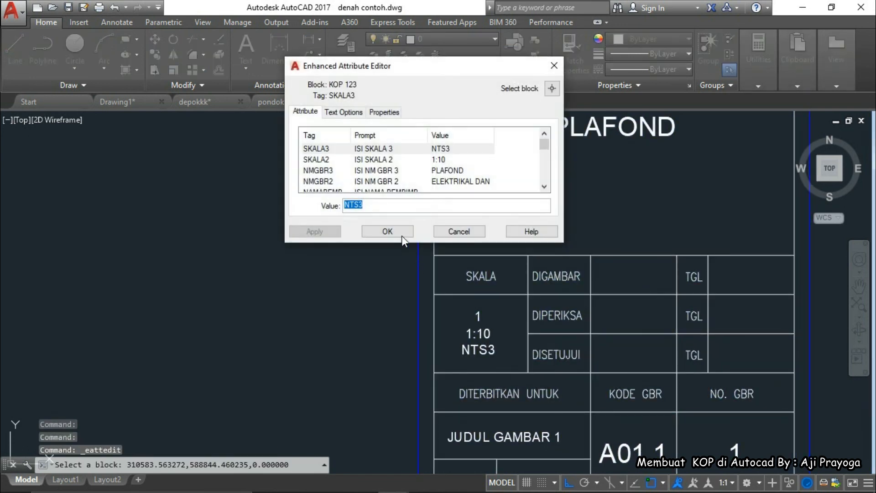
pyautogui.write('1:')
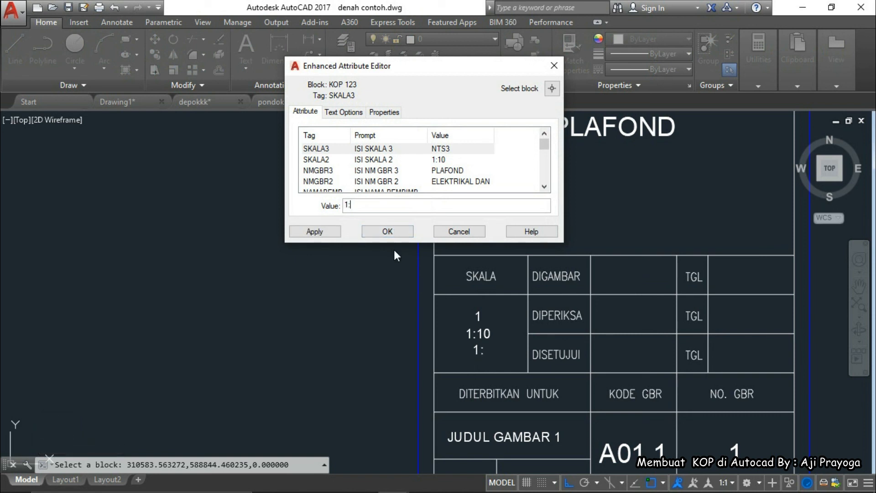
pyautogui.write('30')
pyautogui.press('BackSpace')
pyautogui.press('BackSpace')
pyautogui.click(384, 236)
pyautogui.scroll(2, 486, 314)
# Change the first scale value to read 1 : 50
pyautogui.doubleClick(490, 318)
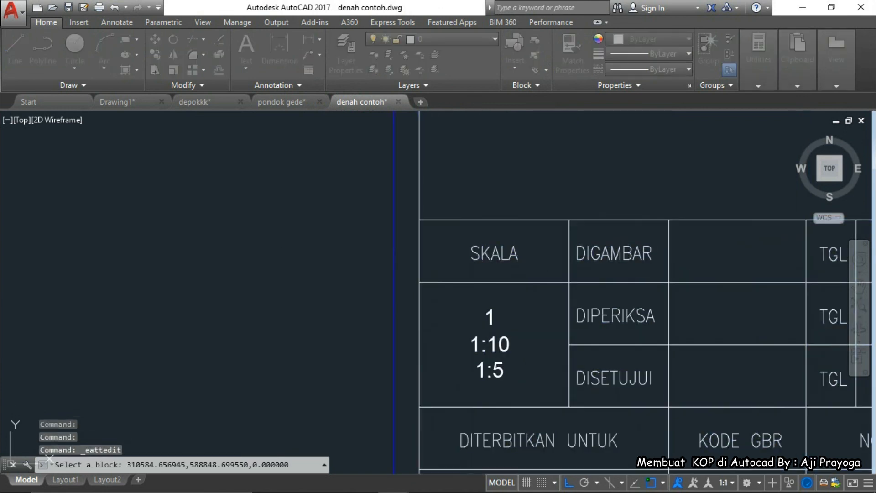
pyautogui.write(': 5')
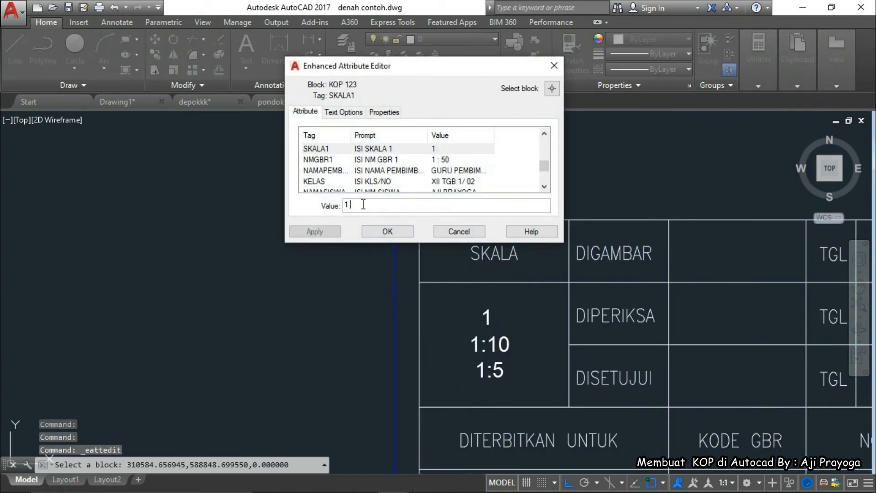
pyautogui.write('0')
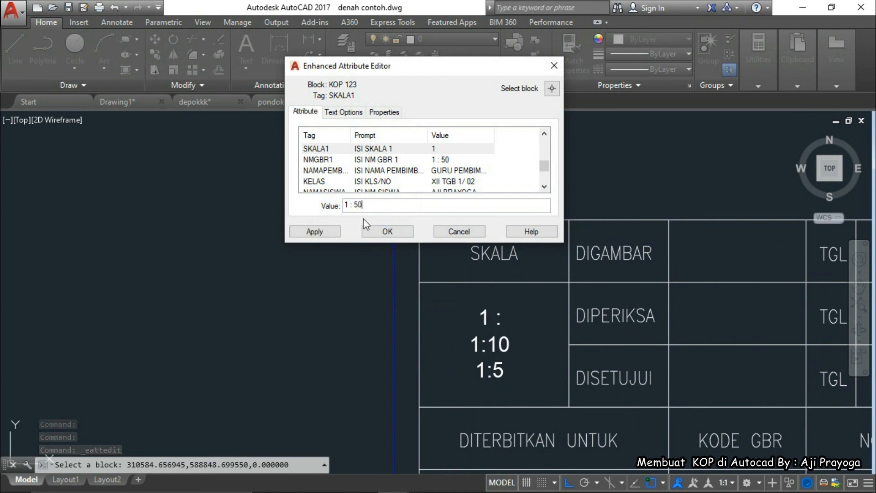
pyautogui.click(388, 231)
pyautogui.scroll(-3, 491, 342)
pyautogui.scroll(3, 454, 285)
# Space out the colon in the second scale so it reads 1 : 10
pyautogui.doubleClick(455, 260)
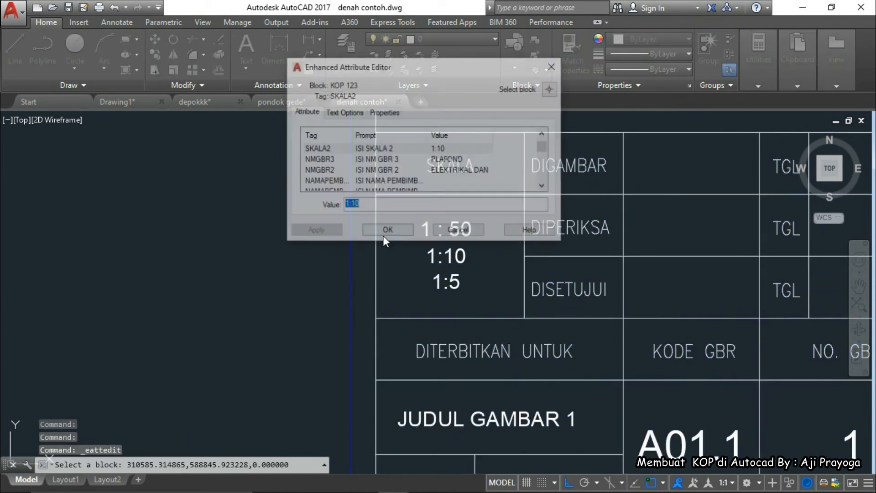
pyautogui.click(353, 205)
pyautogui.click(348, 205)
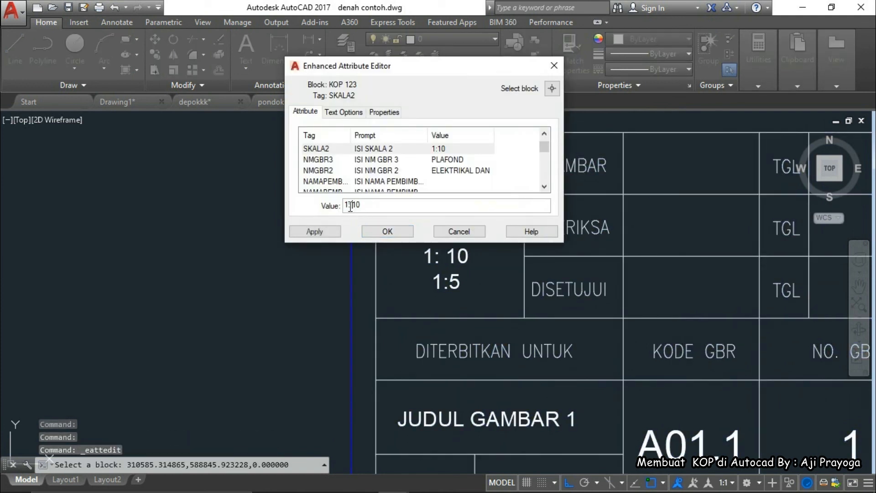
pyautogui.click(400, 232)
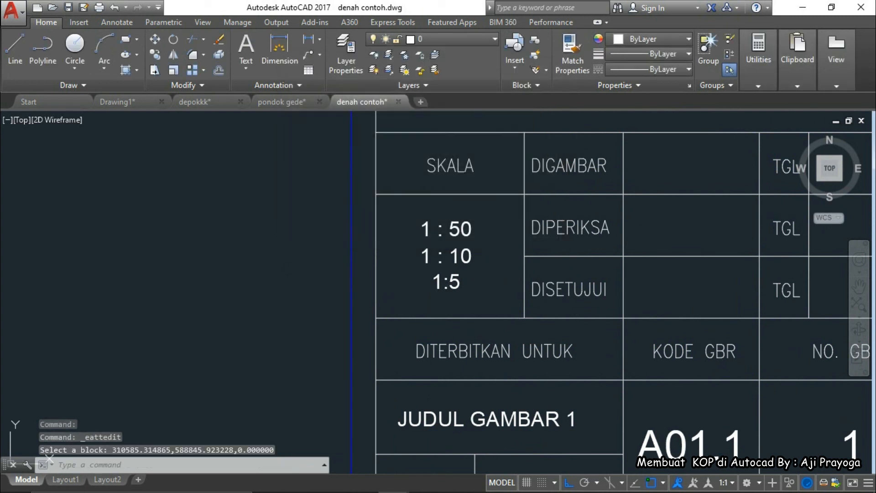
# Space out the colon in the third scale so it reads 1 : 5
pyautogui.doubleClick(447, 282)
pyautogui.click(350, 205)
pyautogui.press('Right')
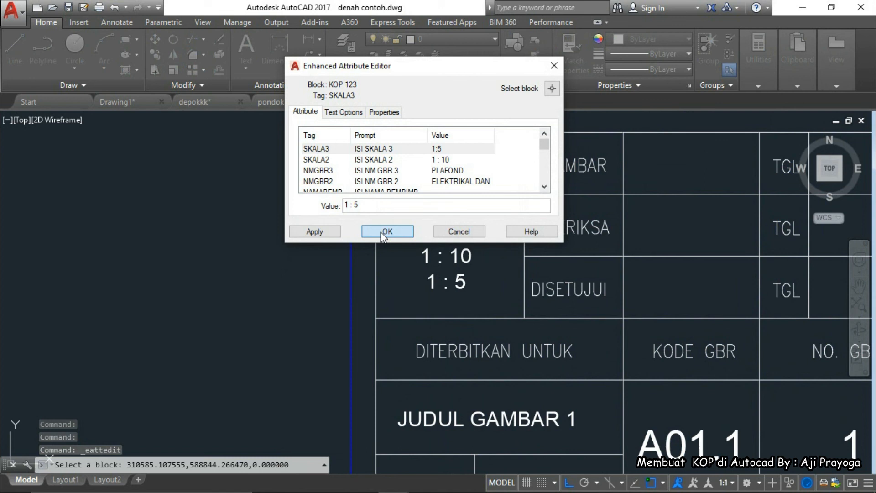
pyautogui.click(387, 231)
pyautogui.scroll(-3, 478, 331)
pyautogui.scroll(2, 409, 345)
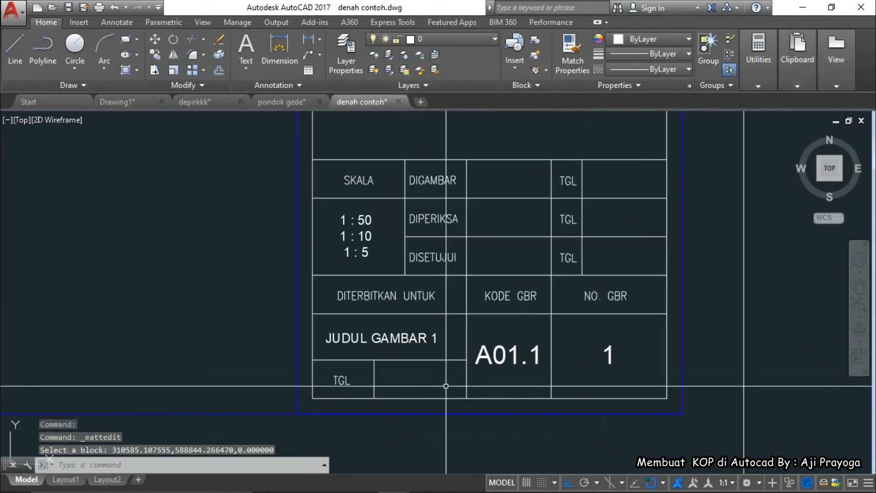
# Replace the drawing title JUDUL GAMBAR 1 with a dash
pyautogui.doubleClick(393, 340)
pyautogui.write('-')
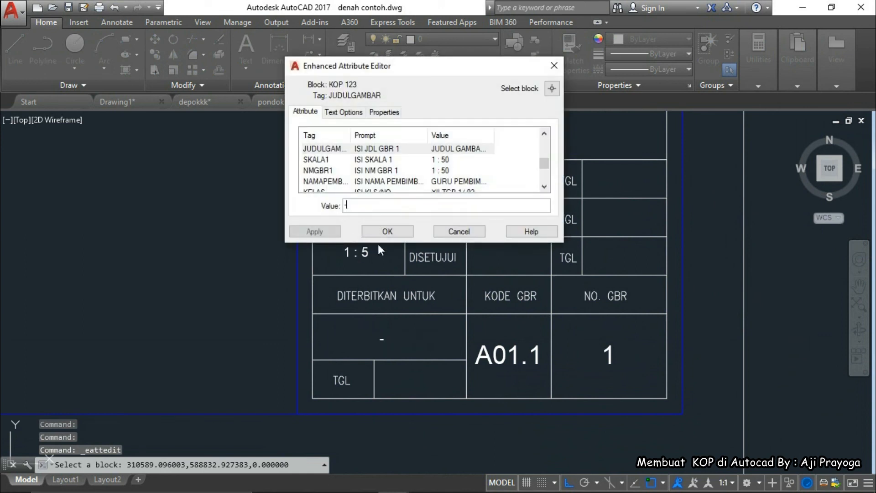
pyautogui.click(382, 237)
# Check the updated title block and save denah contoh.dwg
pyautogui.scroll(-4, 416, 319)
pyautogui.moveTo(489, 324); pyautogui.dragTo(505, 360, button='middle')
pyautogui.scroll(4, 507, 362)
pyautogui.scroll(-8, 458, 371)
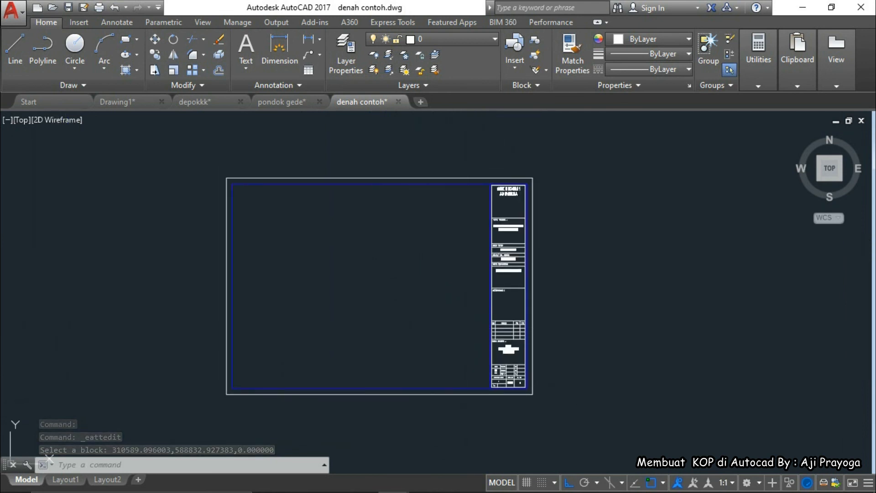
pyautogui.hotkey('ctrl', 's')
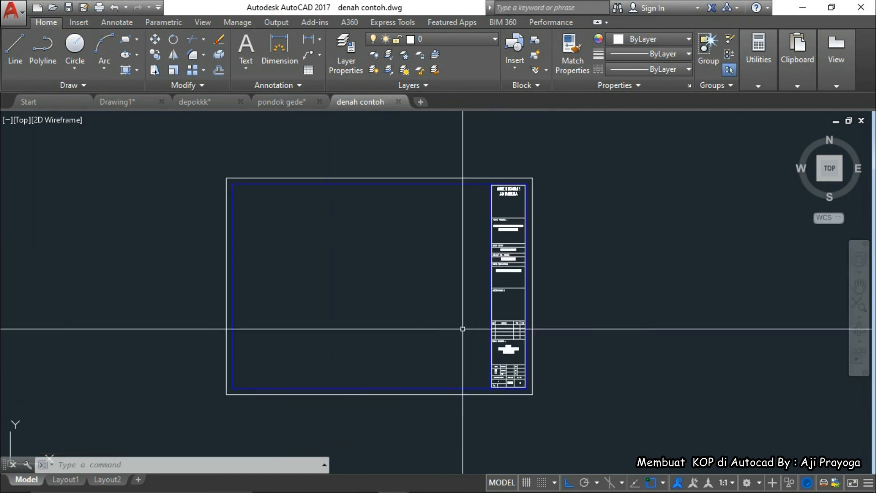